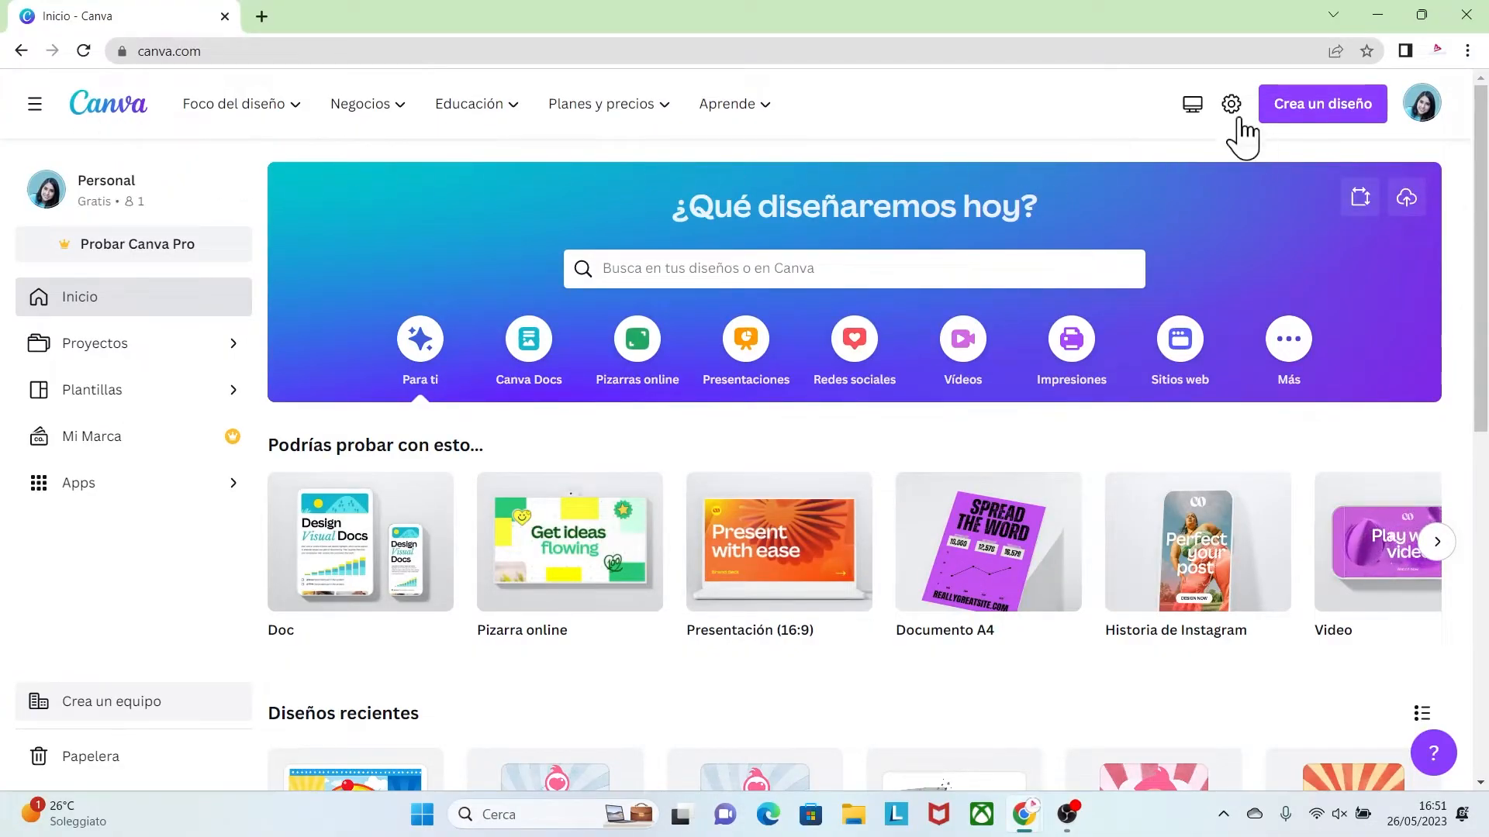
Step: Create a new blank design with a custom size of 29.7 × 21 cm
left_click(1306, 107)
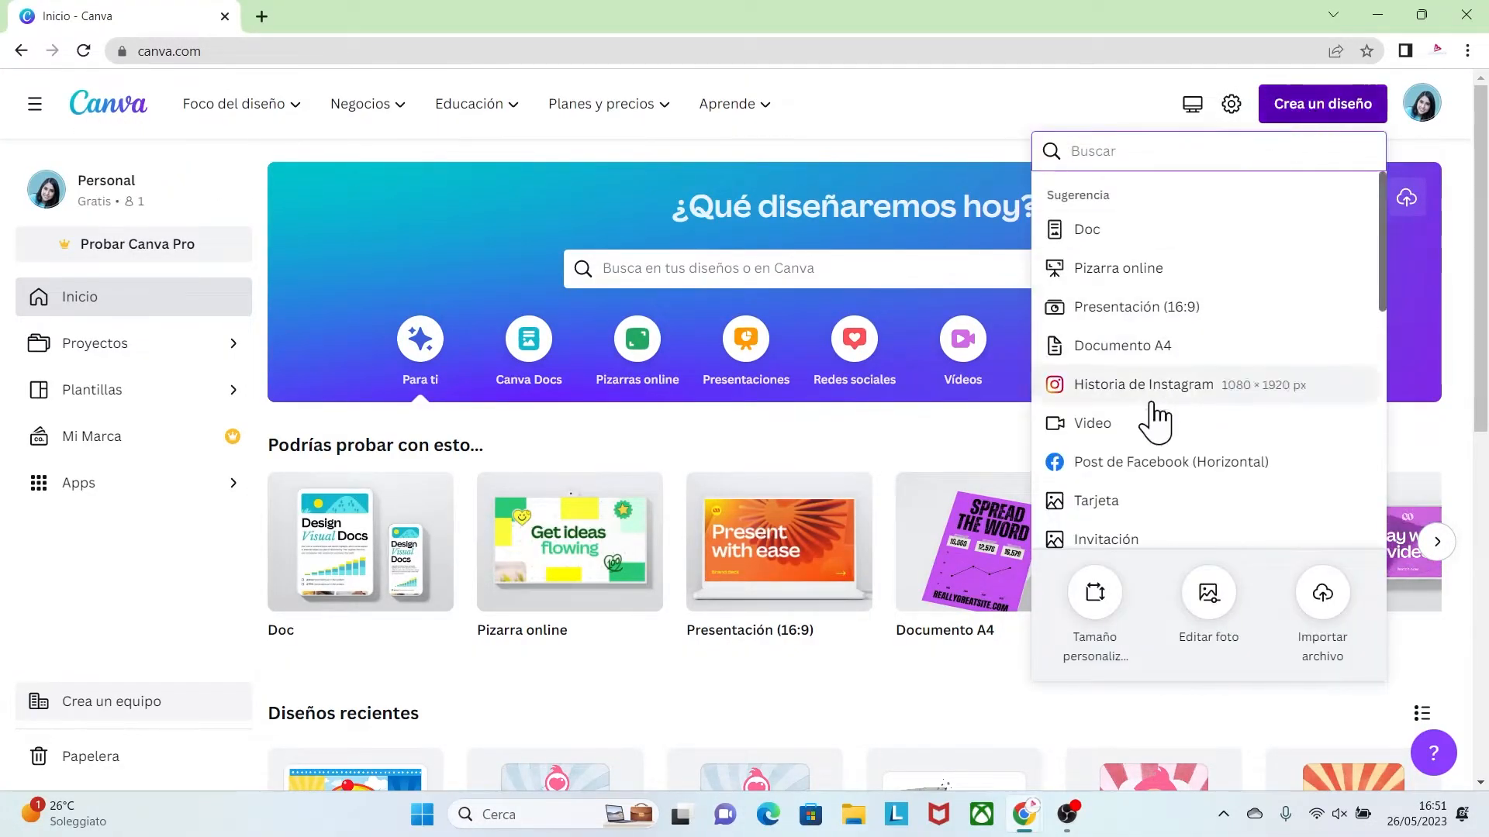
left_click(1094, 598)
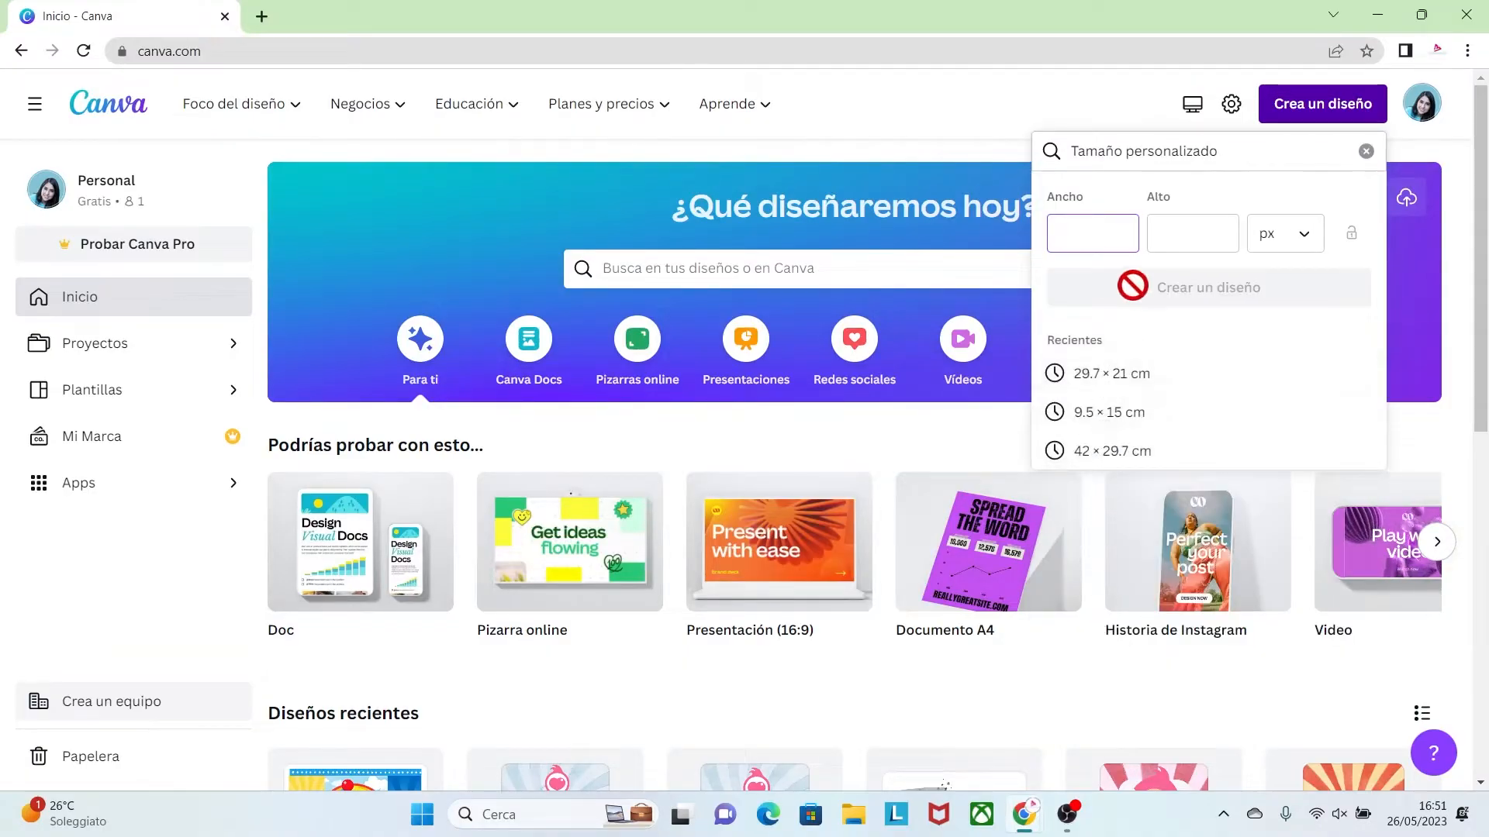
left_click(1311, 242)
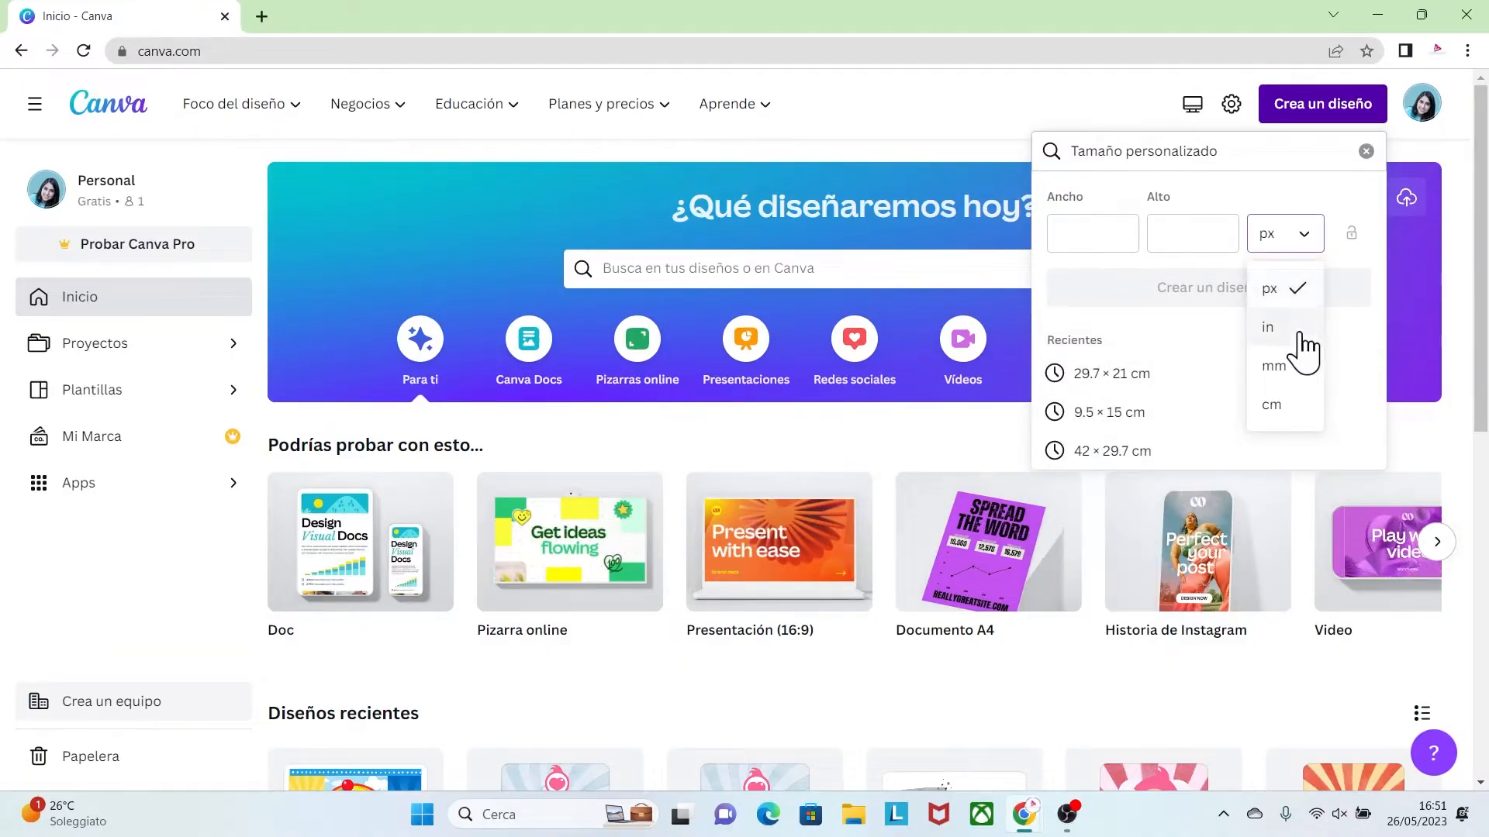
left_click(1273, 404)
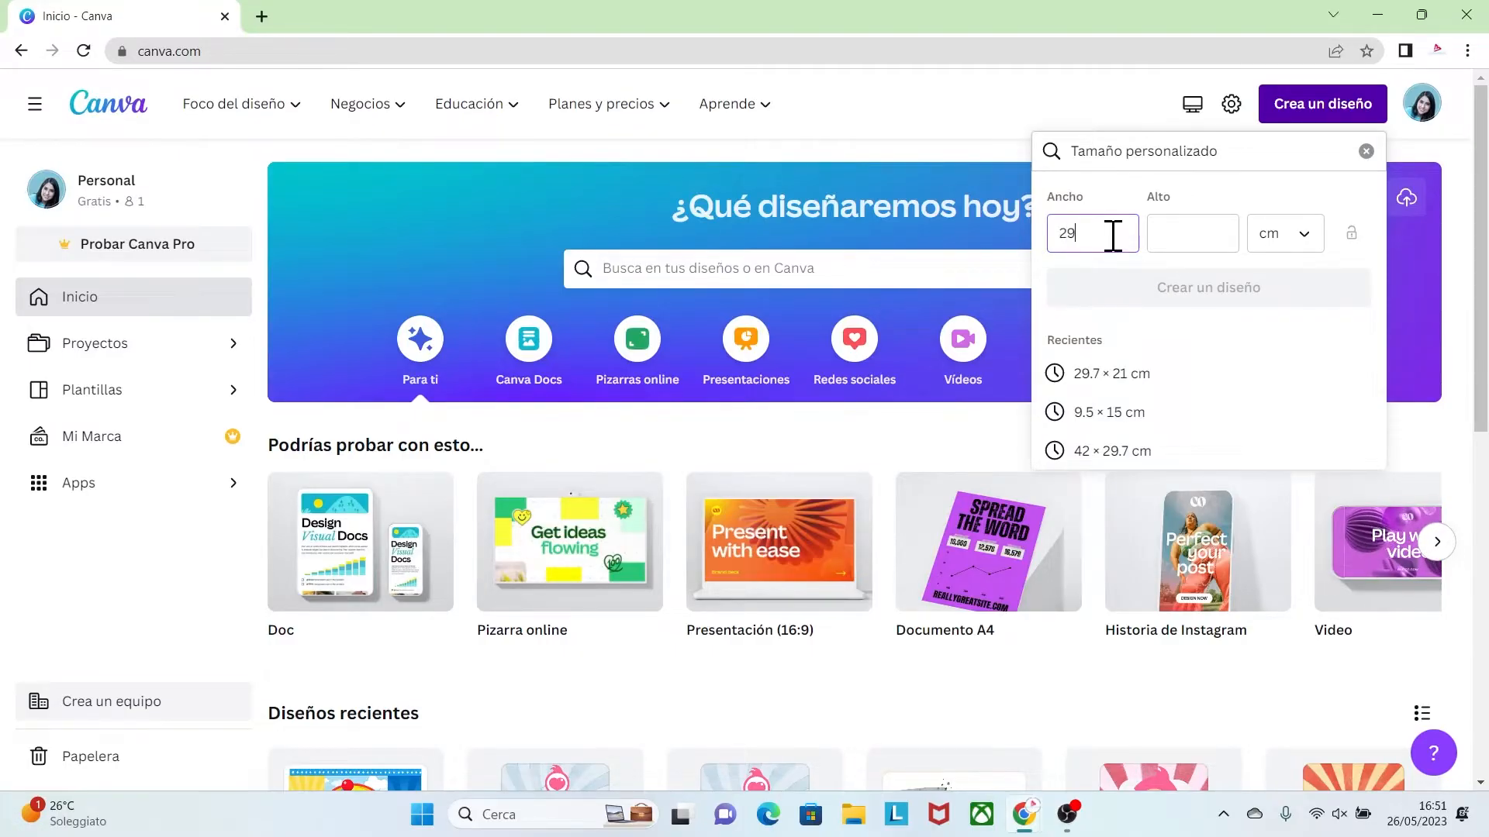
left_click(1172, 235)
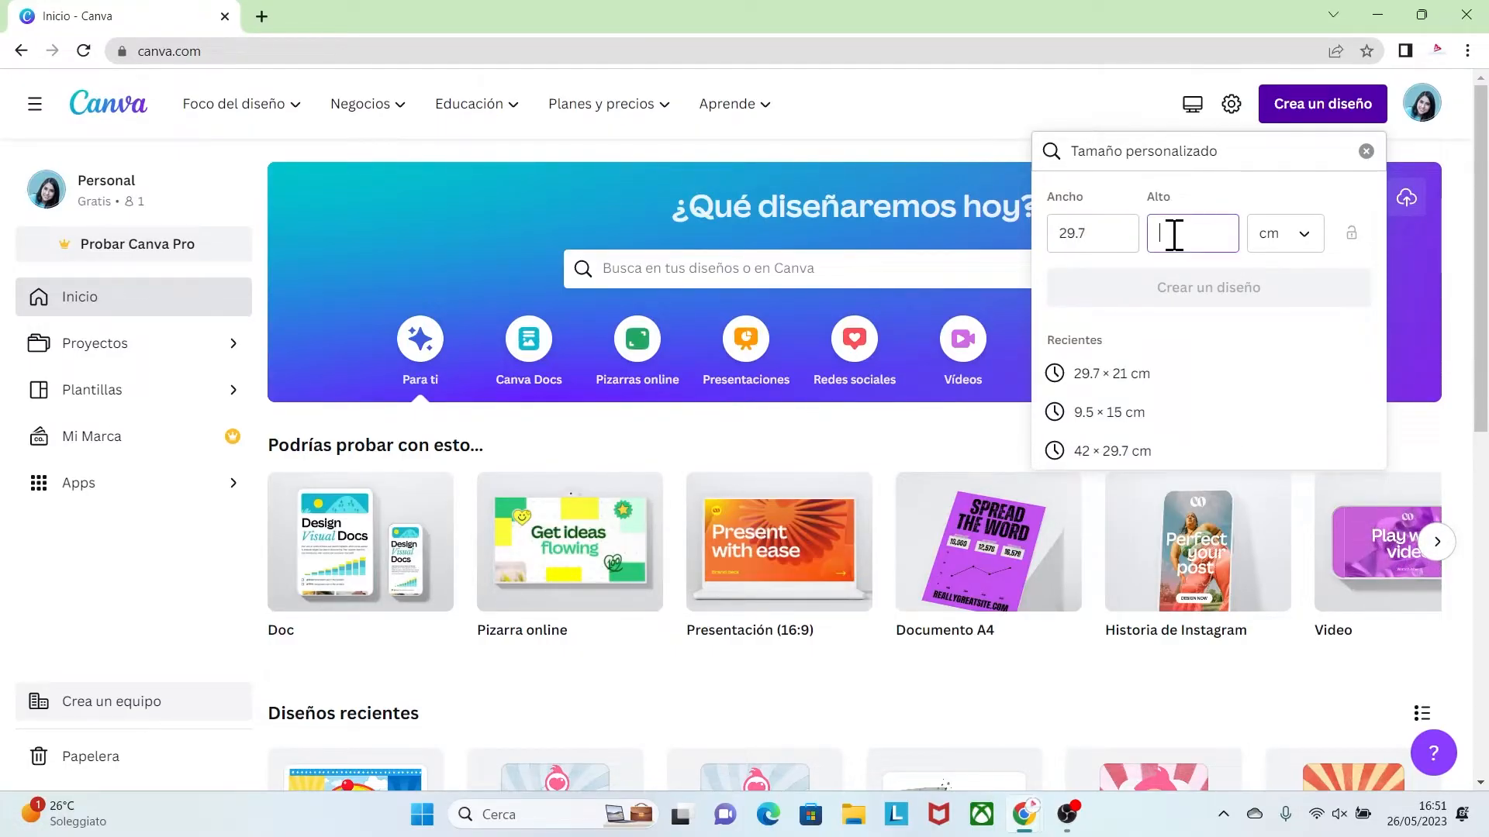
type("2")
left_click(1175, 282)
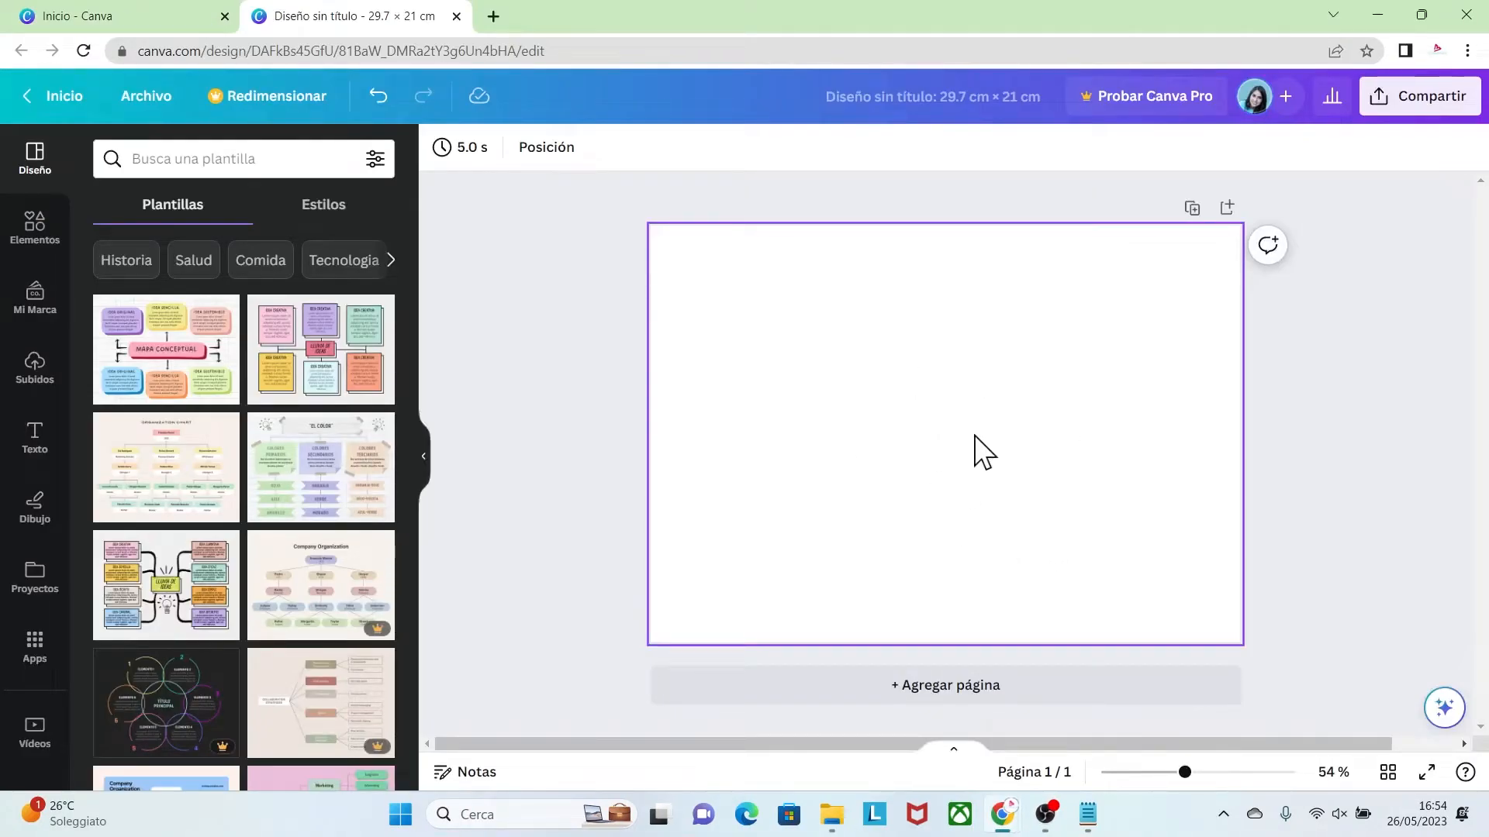
Step: Find the rectangle shape among the elements and add it to the blank page
left_click(35, 226)
left_click(157, 160)
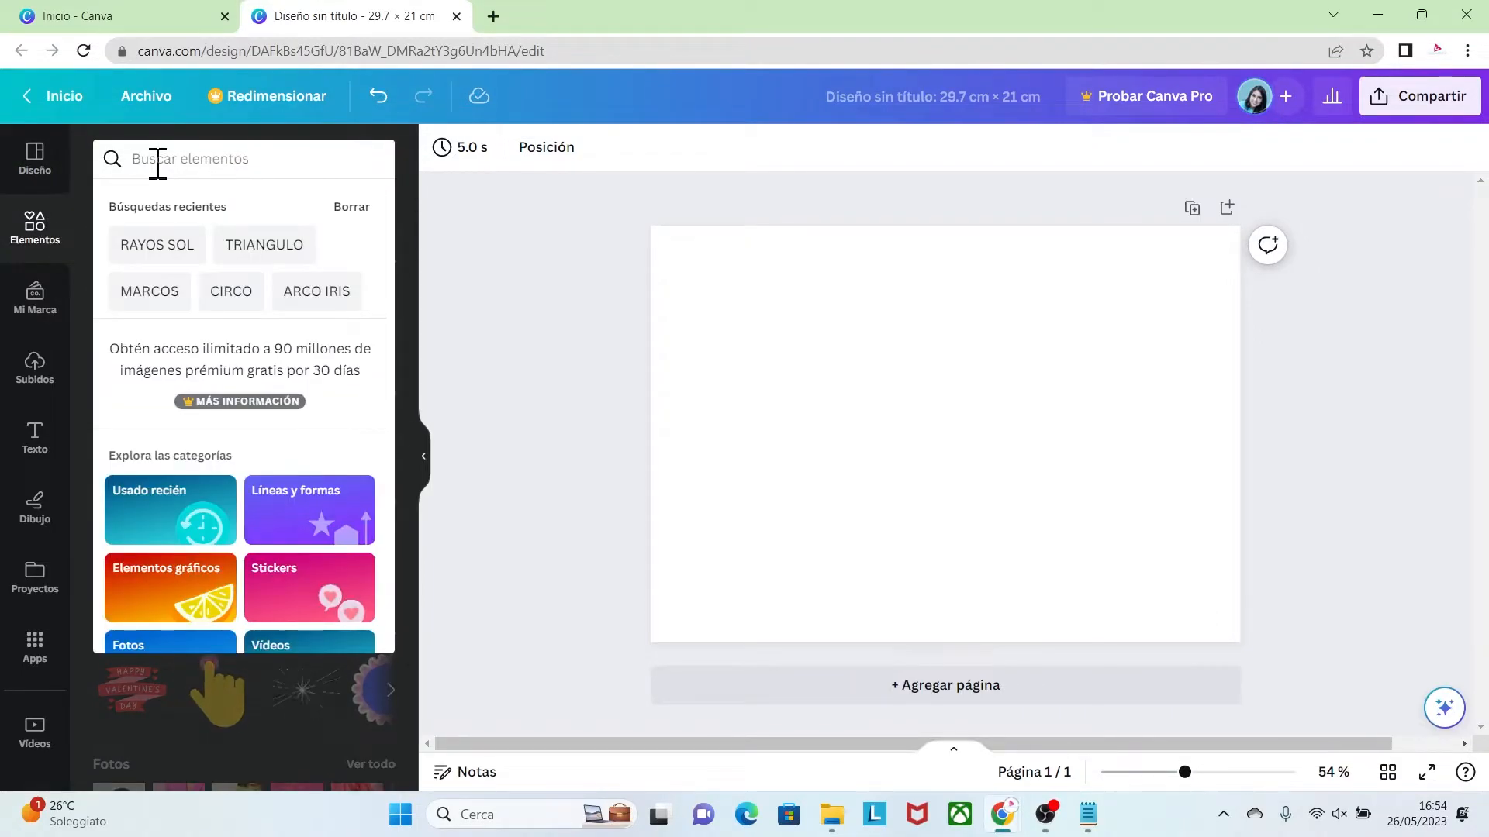
type("RECTAN")
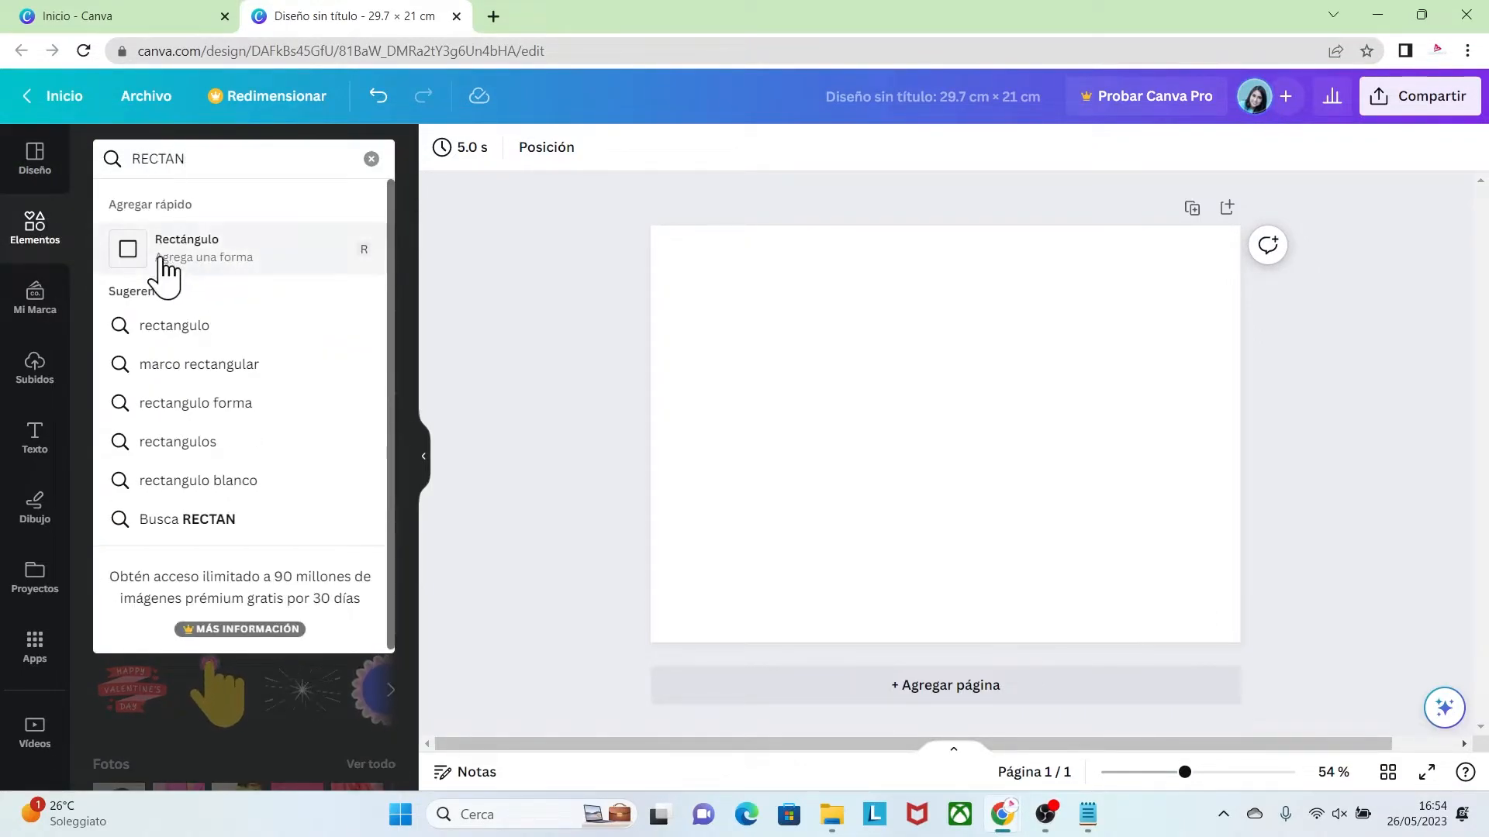
left_click(186, 259)
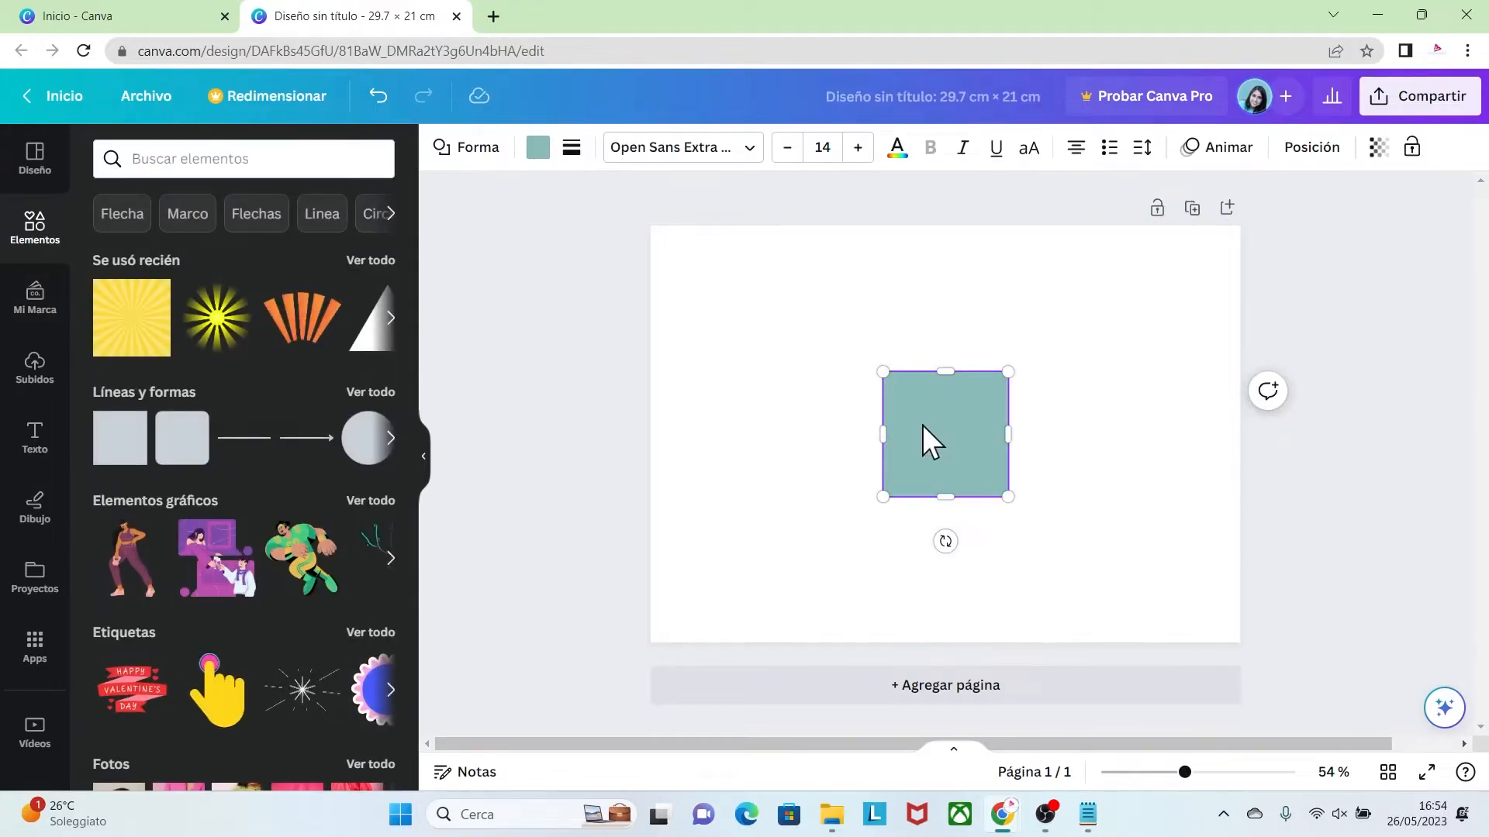
Step: Resize the rectangle to 13 cm wide and 18.5 cm high, and move it to the middle of the page
left_click(1322, 159)
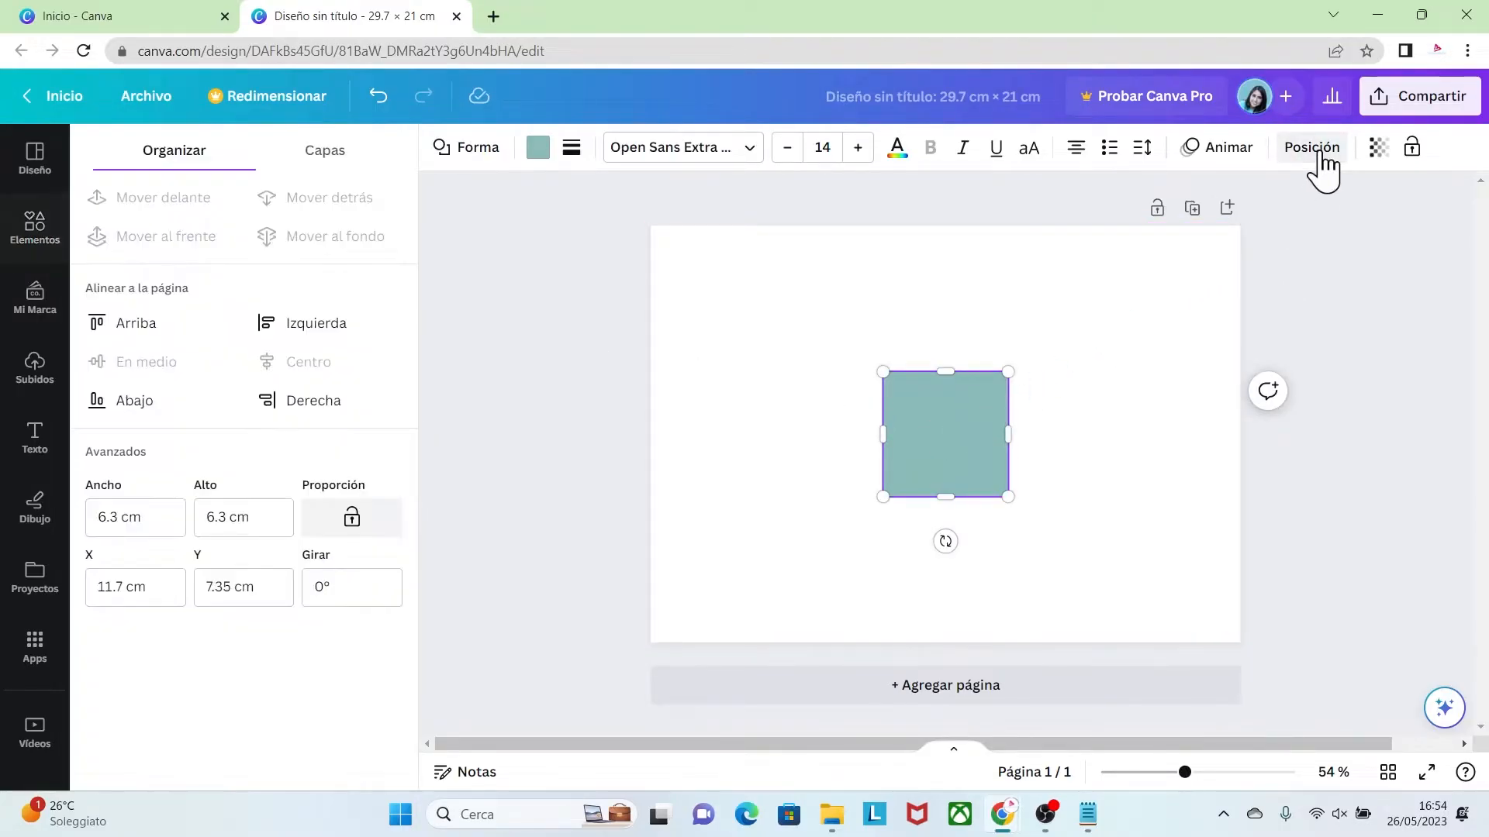
left_click(95, 520)
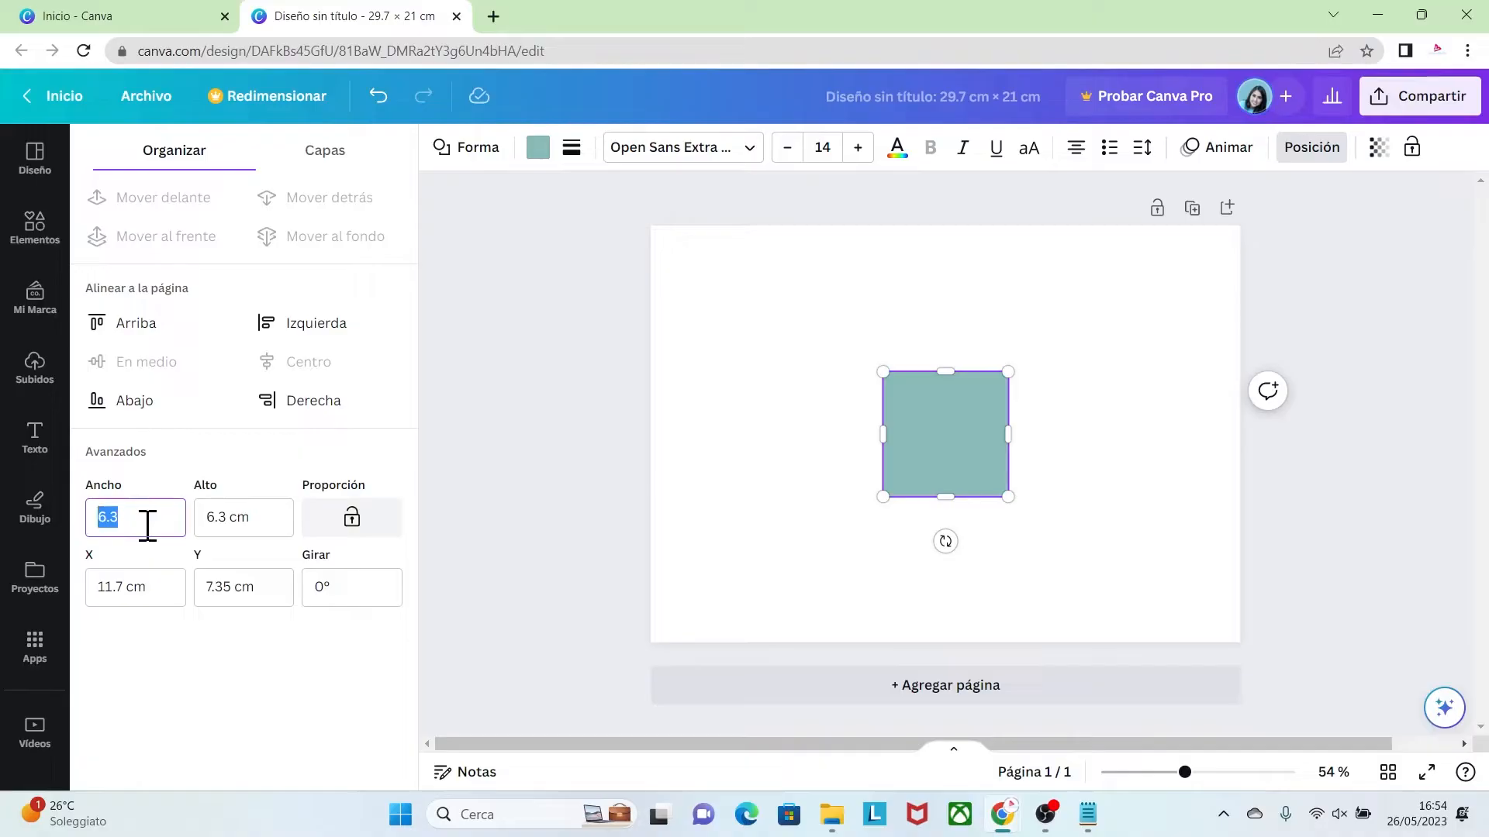
left_click(246, 518)
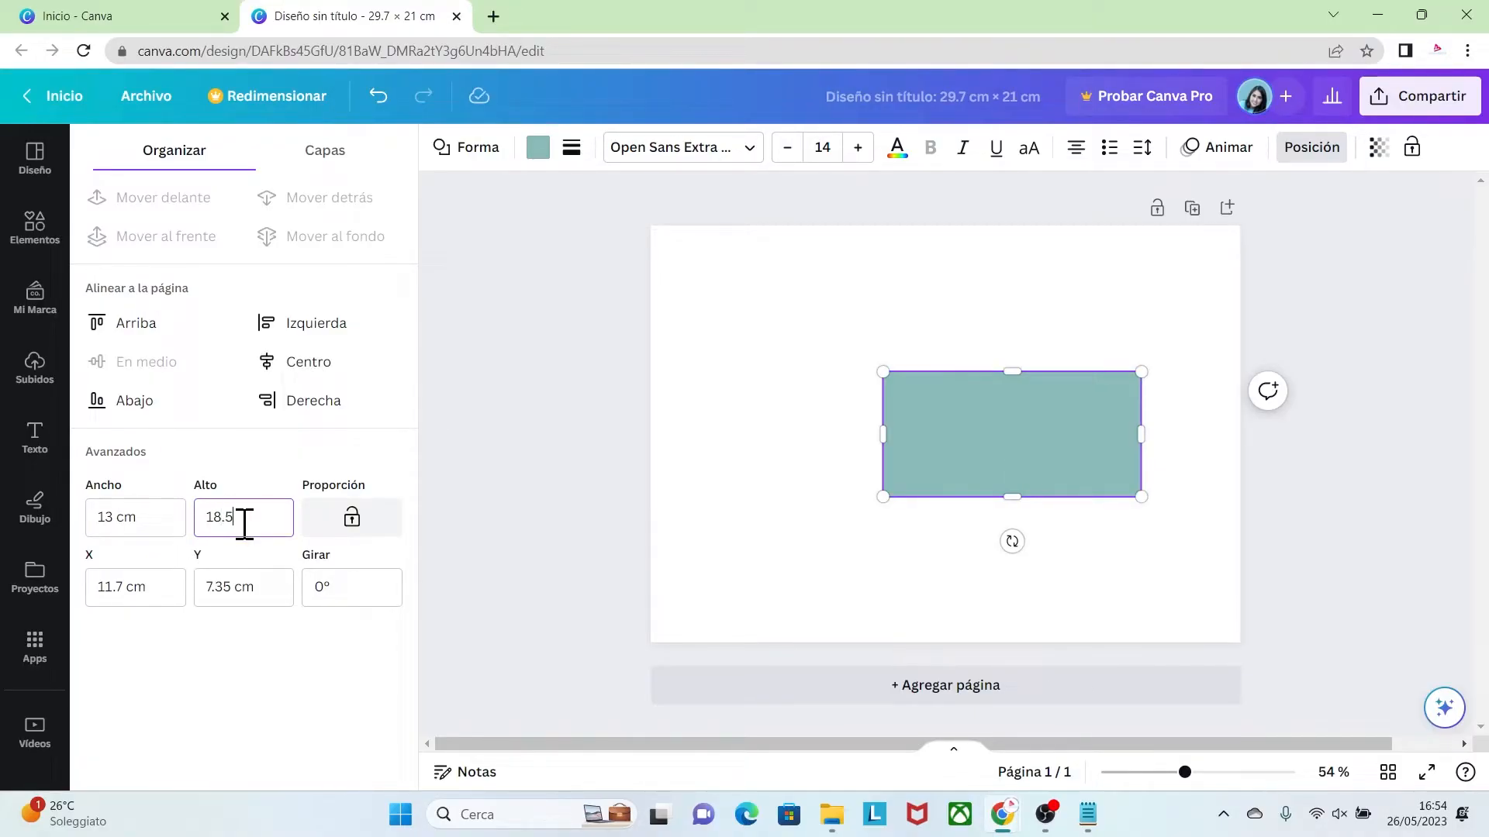
key("Return")
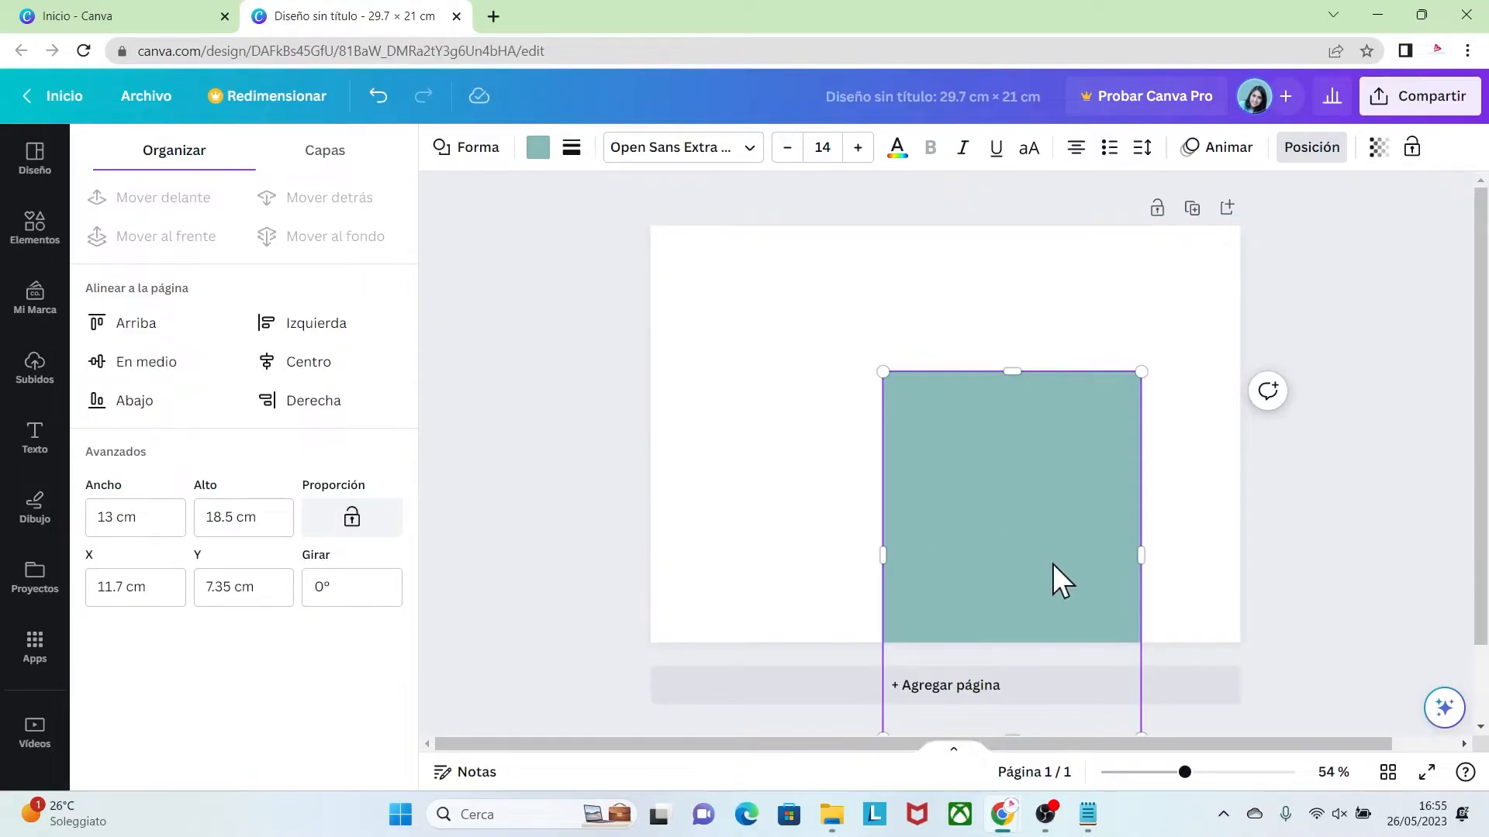
left_click_drag(1106, 522, 1032, 369)
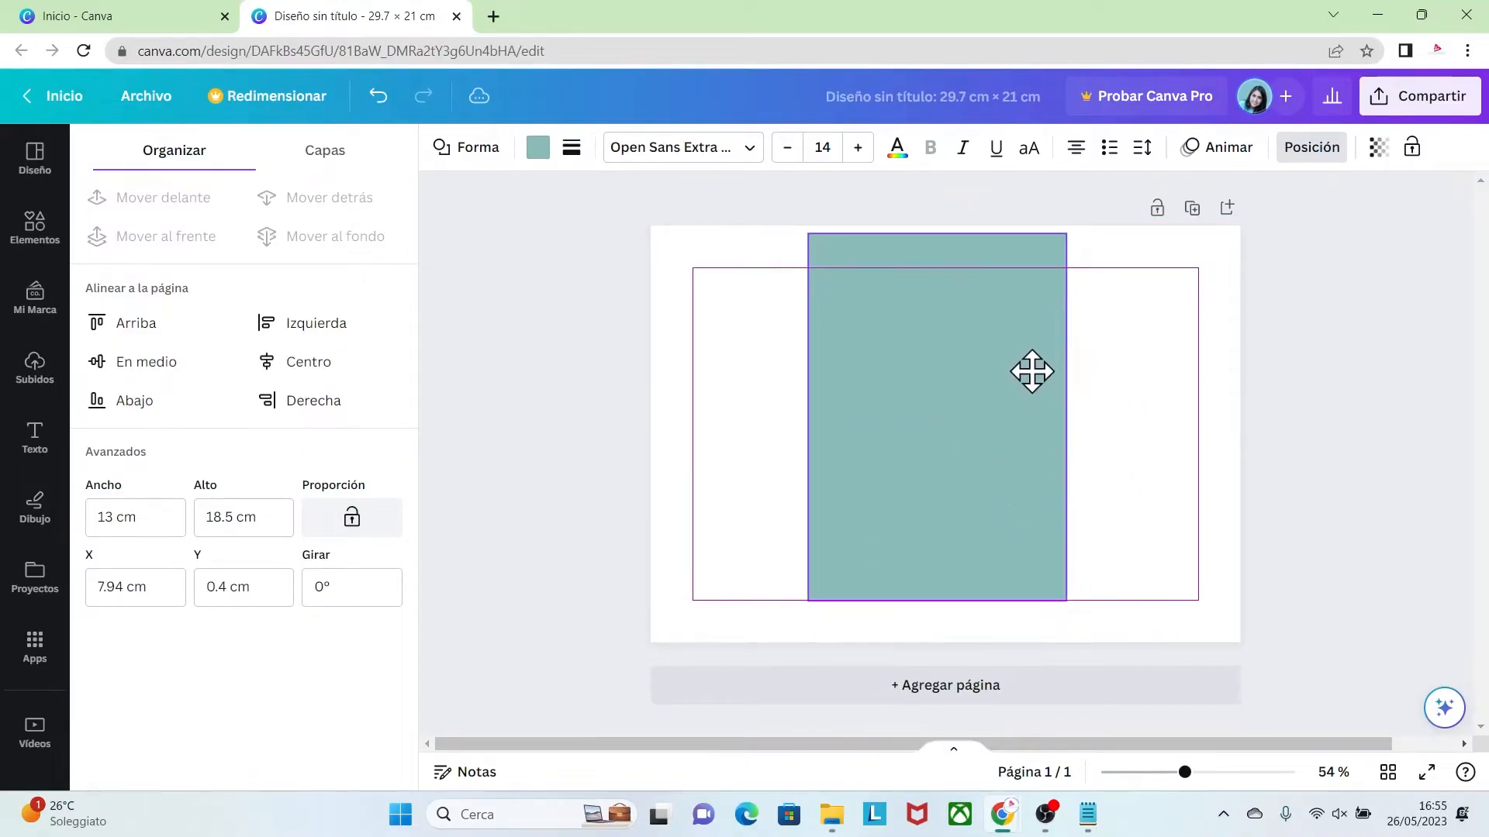
Step: Add 7 cm wide copies of the rectangle as side panels flush against both sides of the central panel
key("ctrl+d")
left_click_drag(963, 412, 1059, 420)
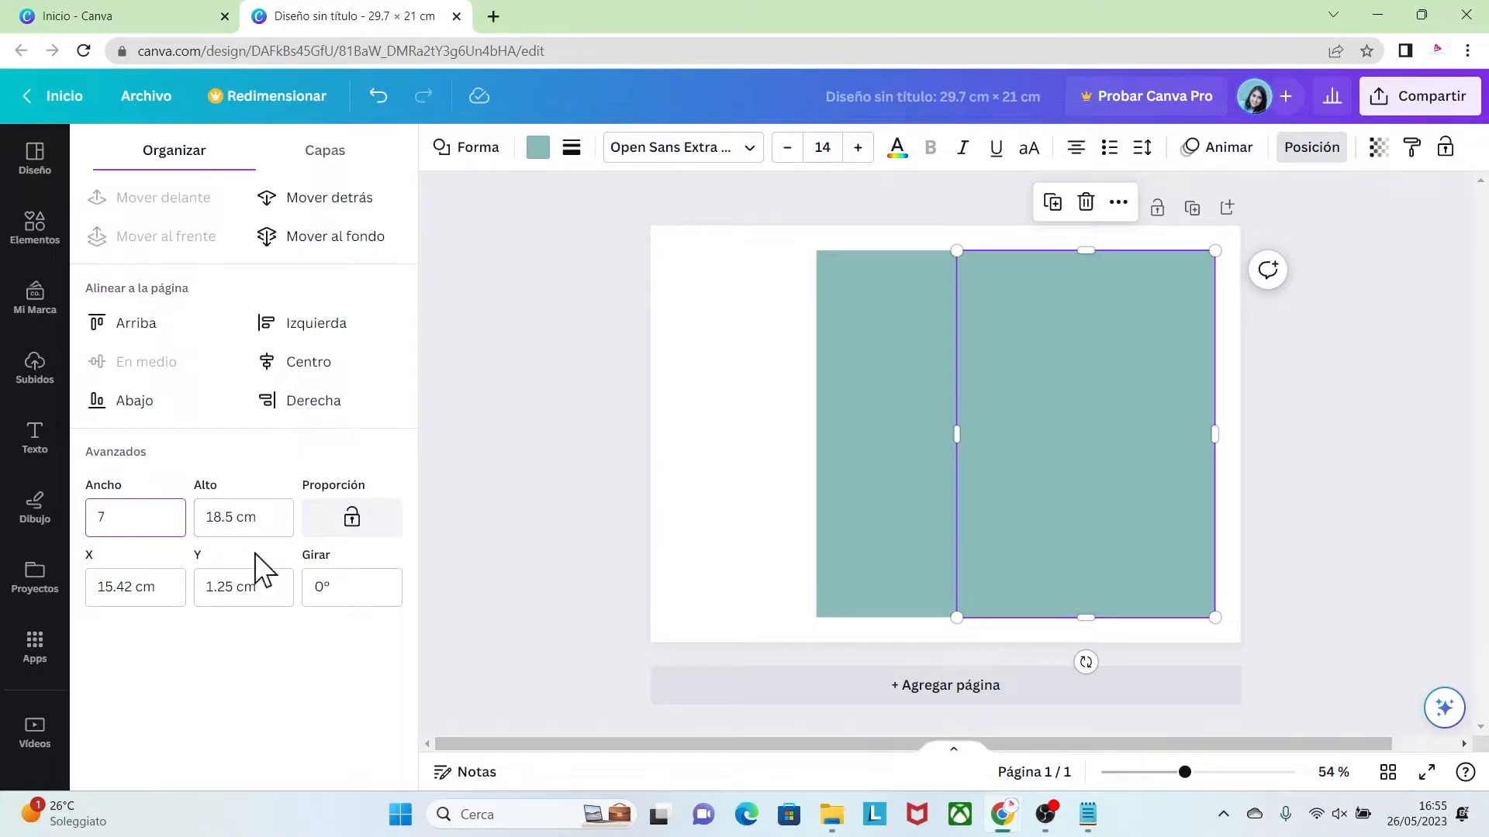
left_click(757, 571)
left_click_drag(1008, 491, 732, 473)
Step: Duplicate a side panel, resize the copy to 27 × 1 cm, and place it as a strip along the panels' top edge
key("ctrl+d")
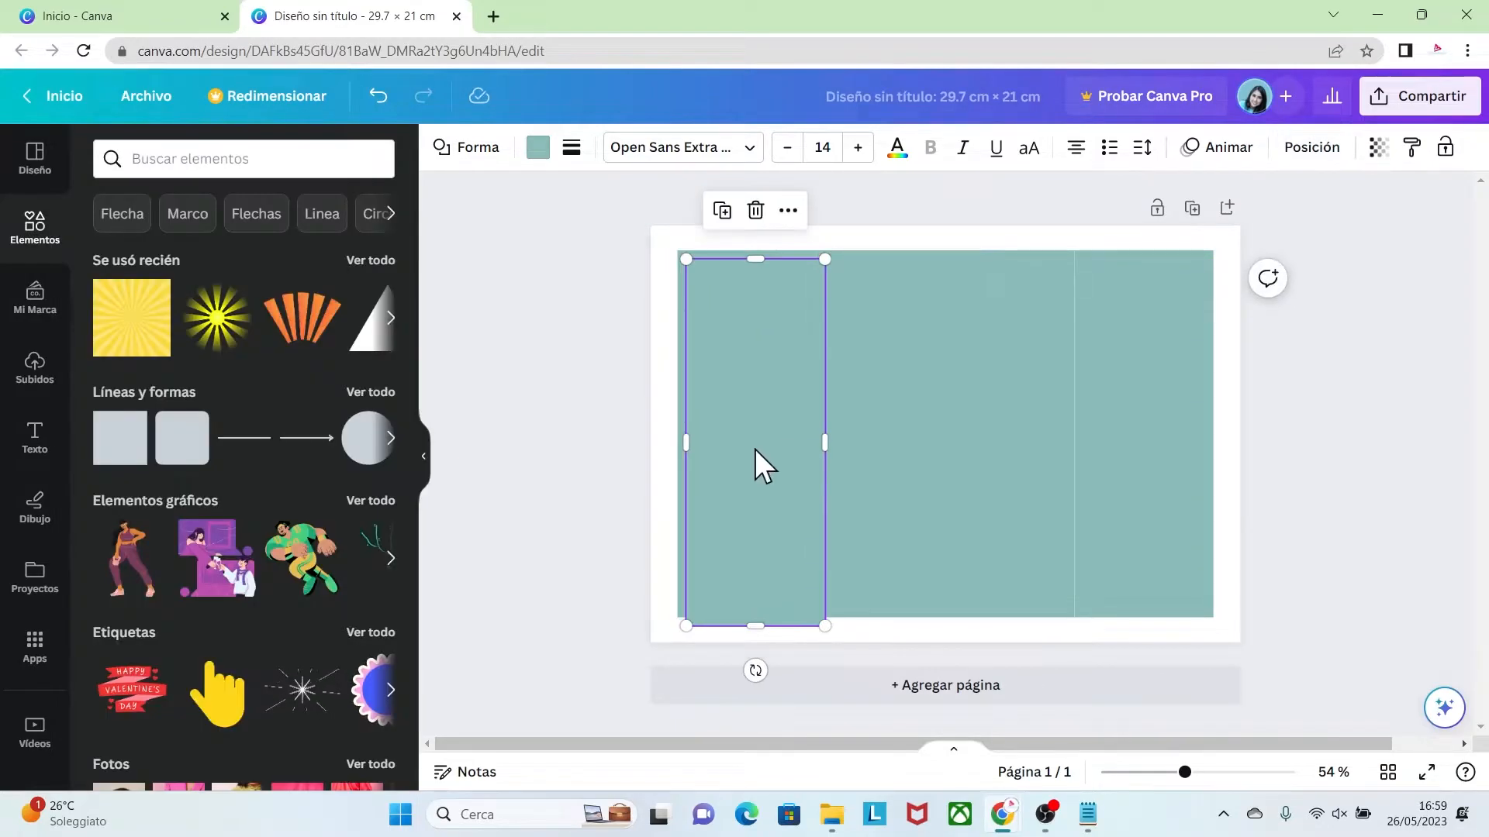
left_click_drag(755, 450, 811, 401)
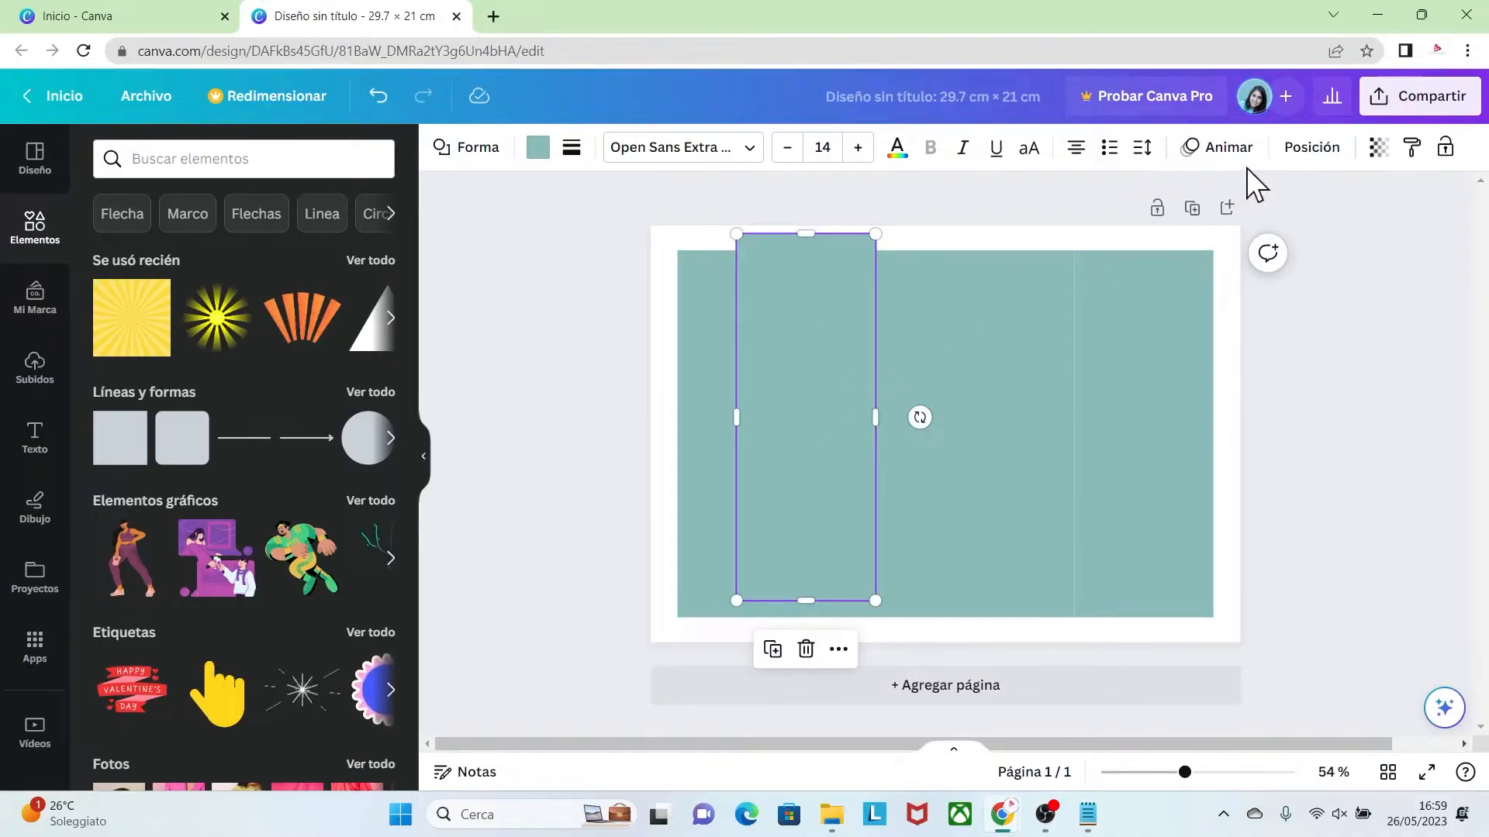
left_click(1307, 150)
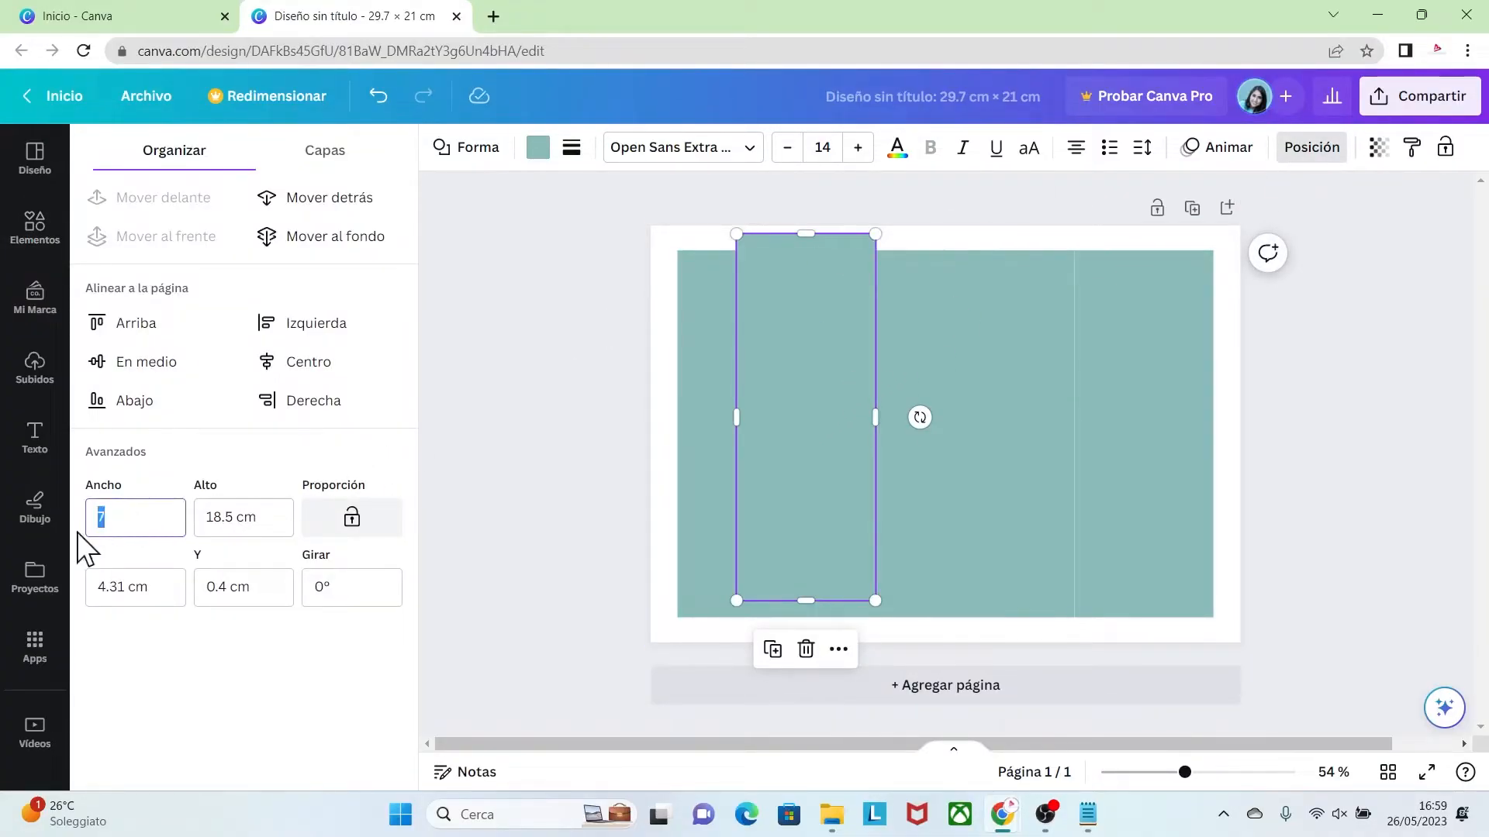
type("27")
left_click(256, 518)
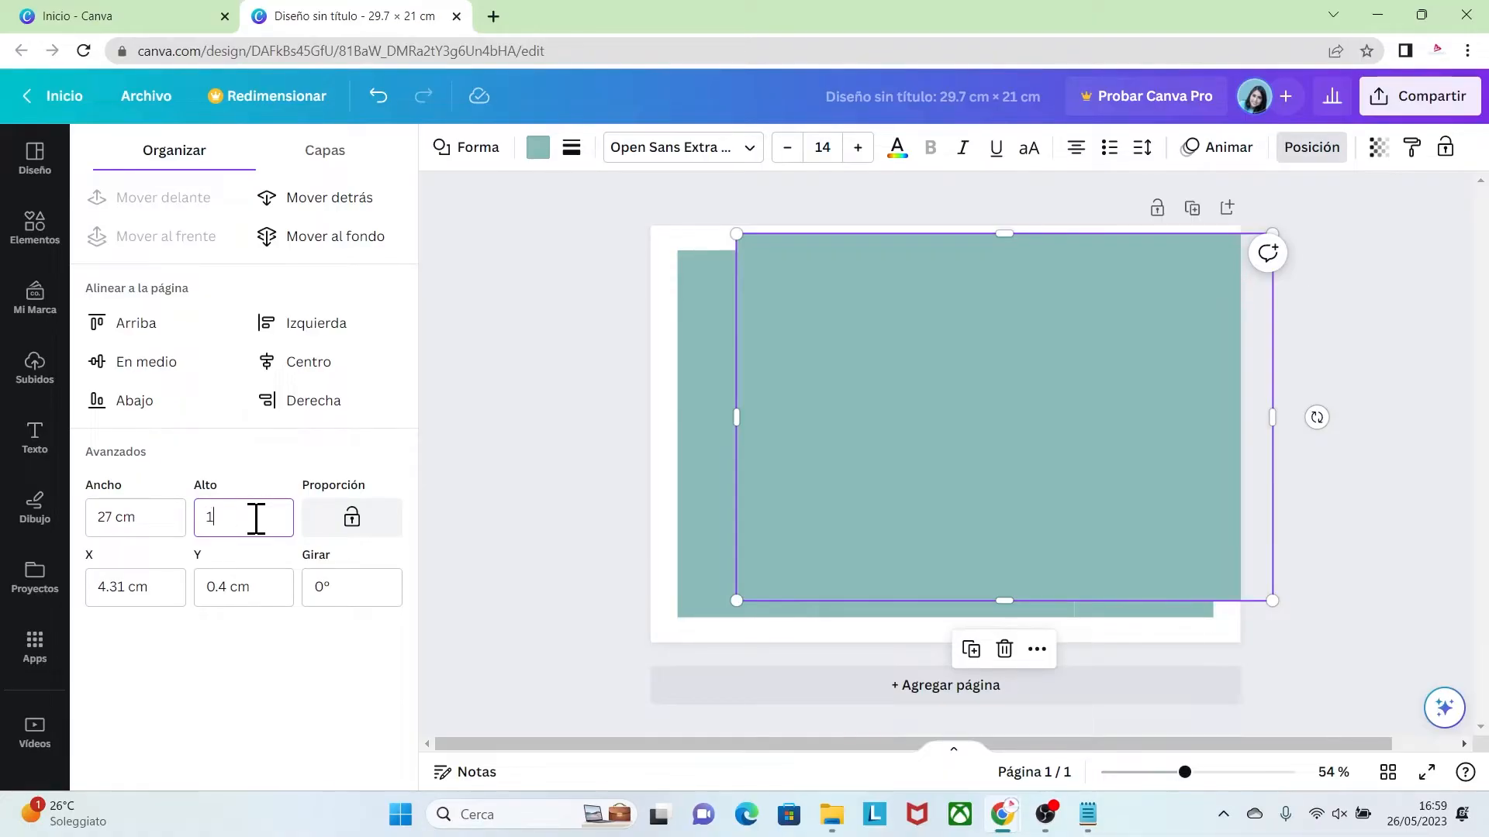
key("Return")
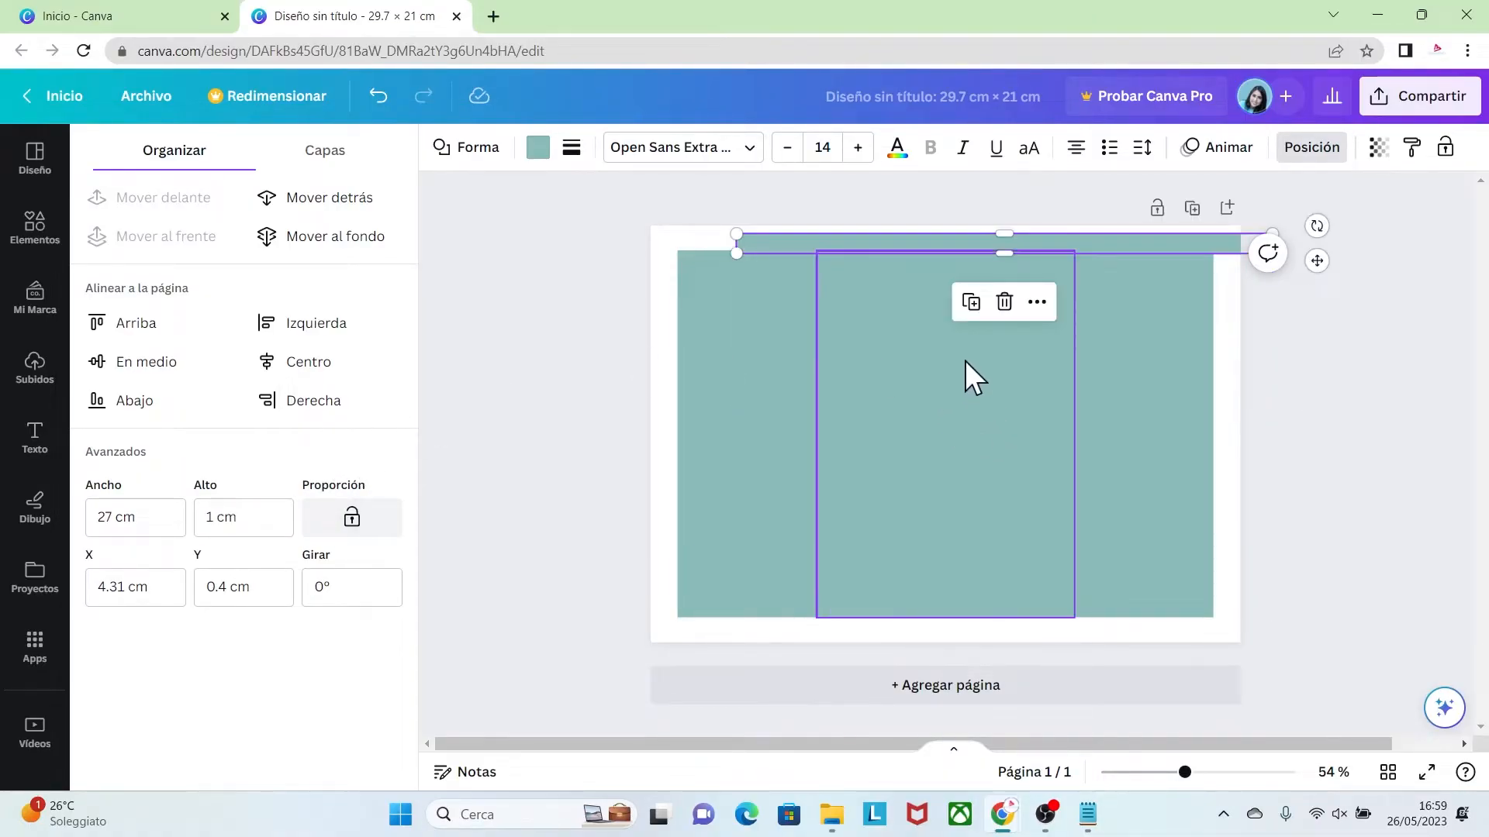
left_click_drag(799, 259, 744, 259)
left_click(1127, 383)
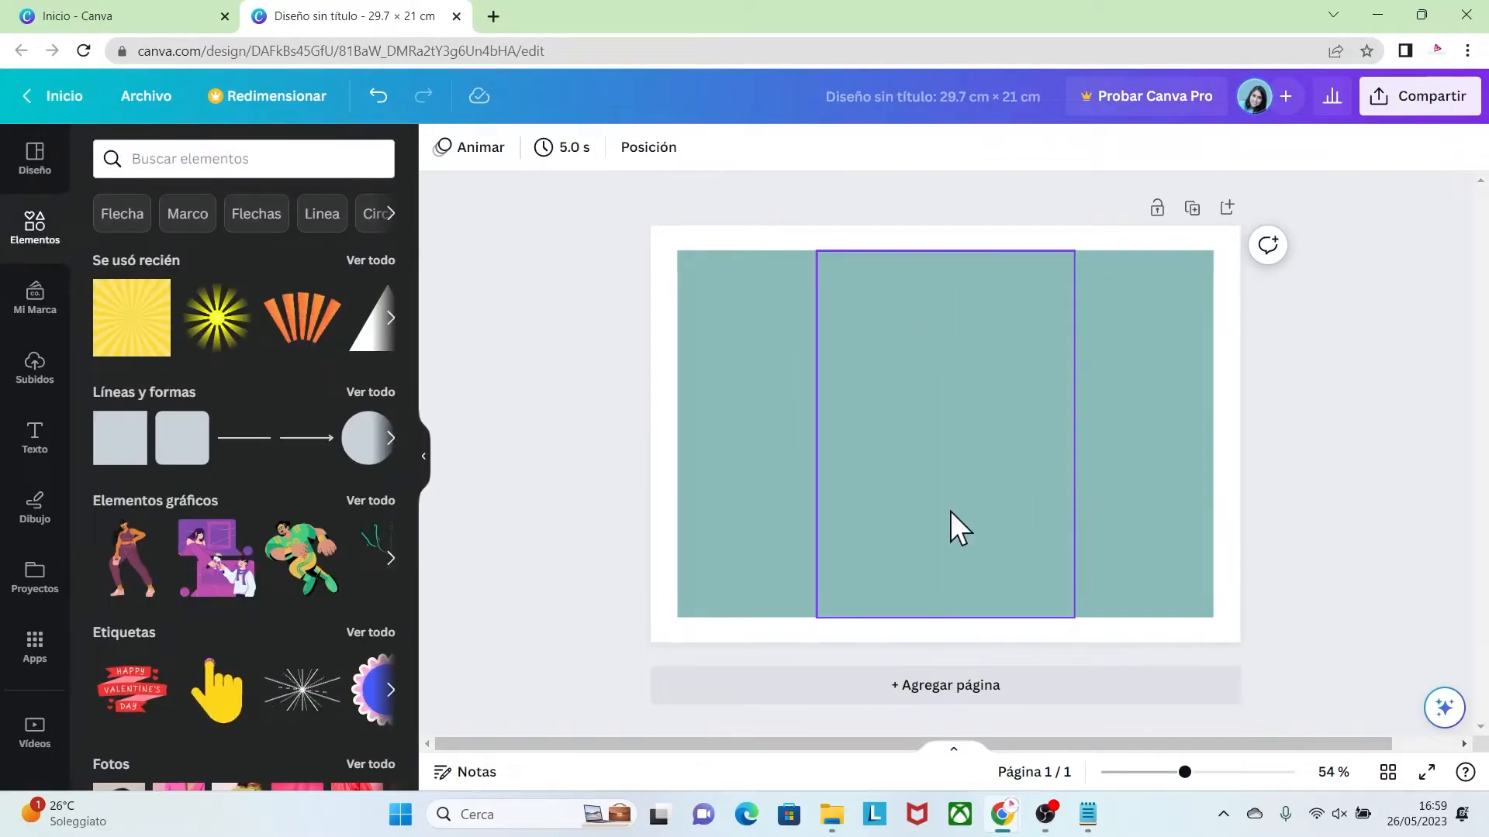
Step: Review the source images for the cloud background on Freepik, the circus tent on Klipartz and the rainbow on PNGWing
left_click(1189, 772)
left_click_drag(1189, 772, 1191, 773)
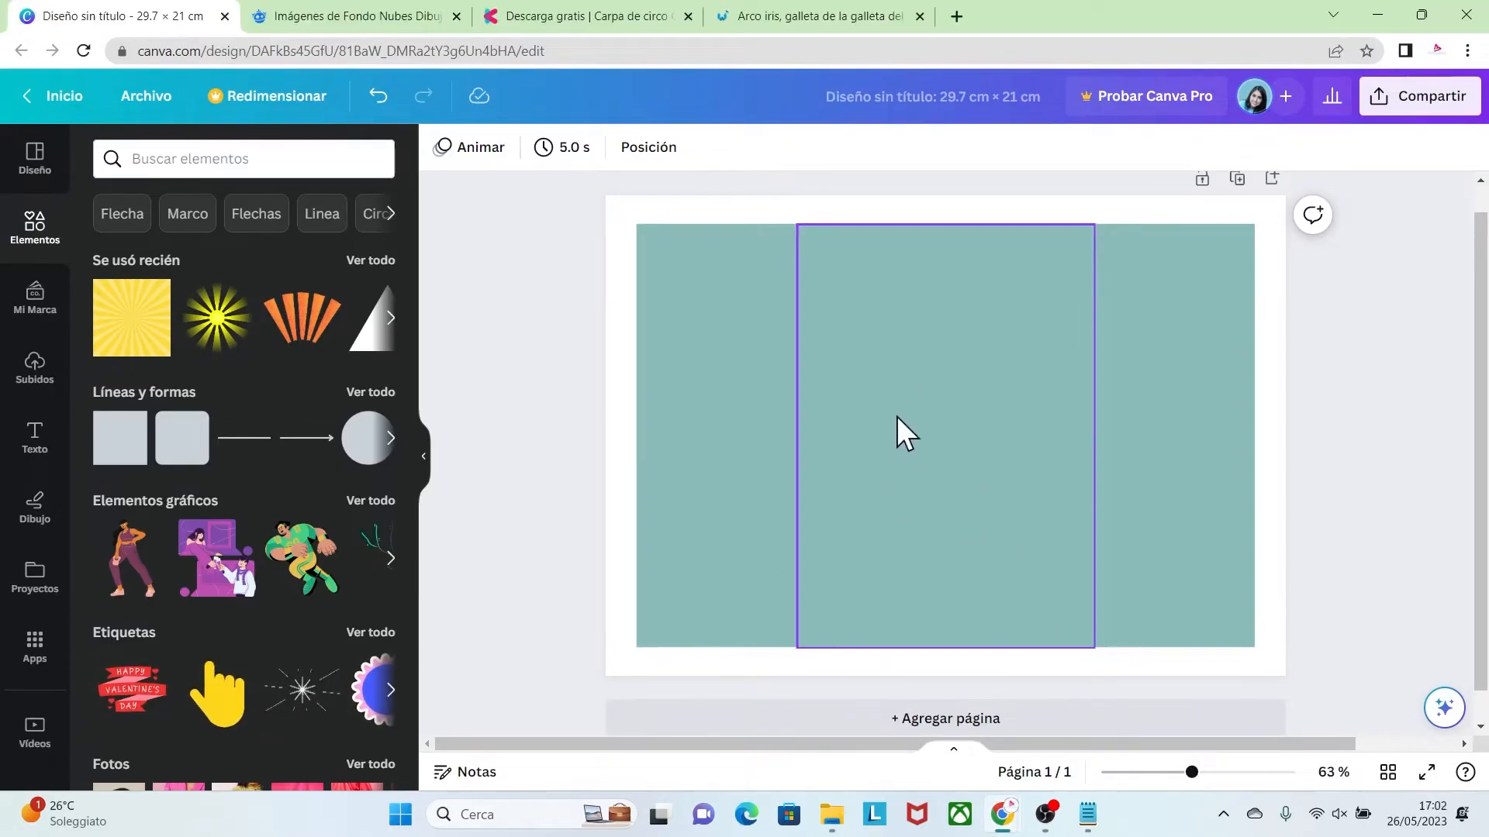
left_click(372, 9)
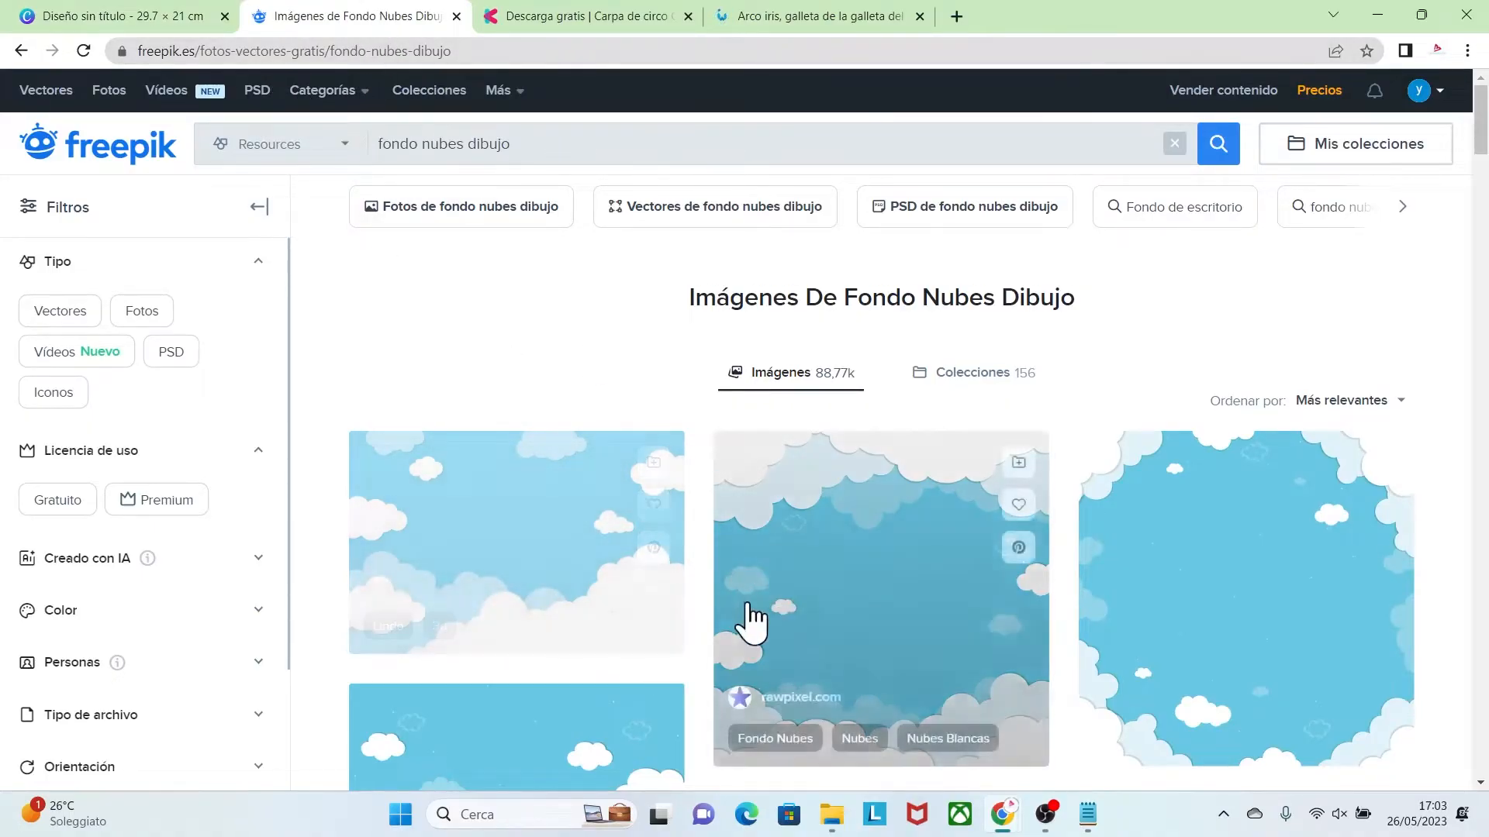
scroll(853, 558, "down", 1)
left_click(612, 4)
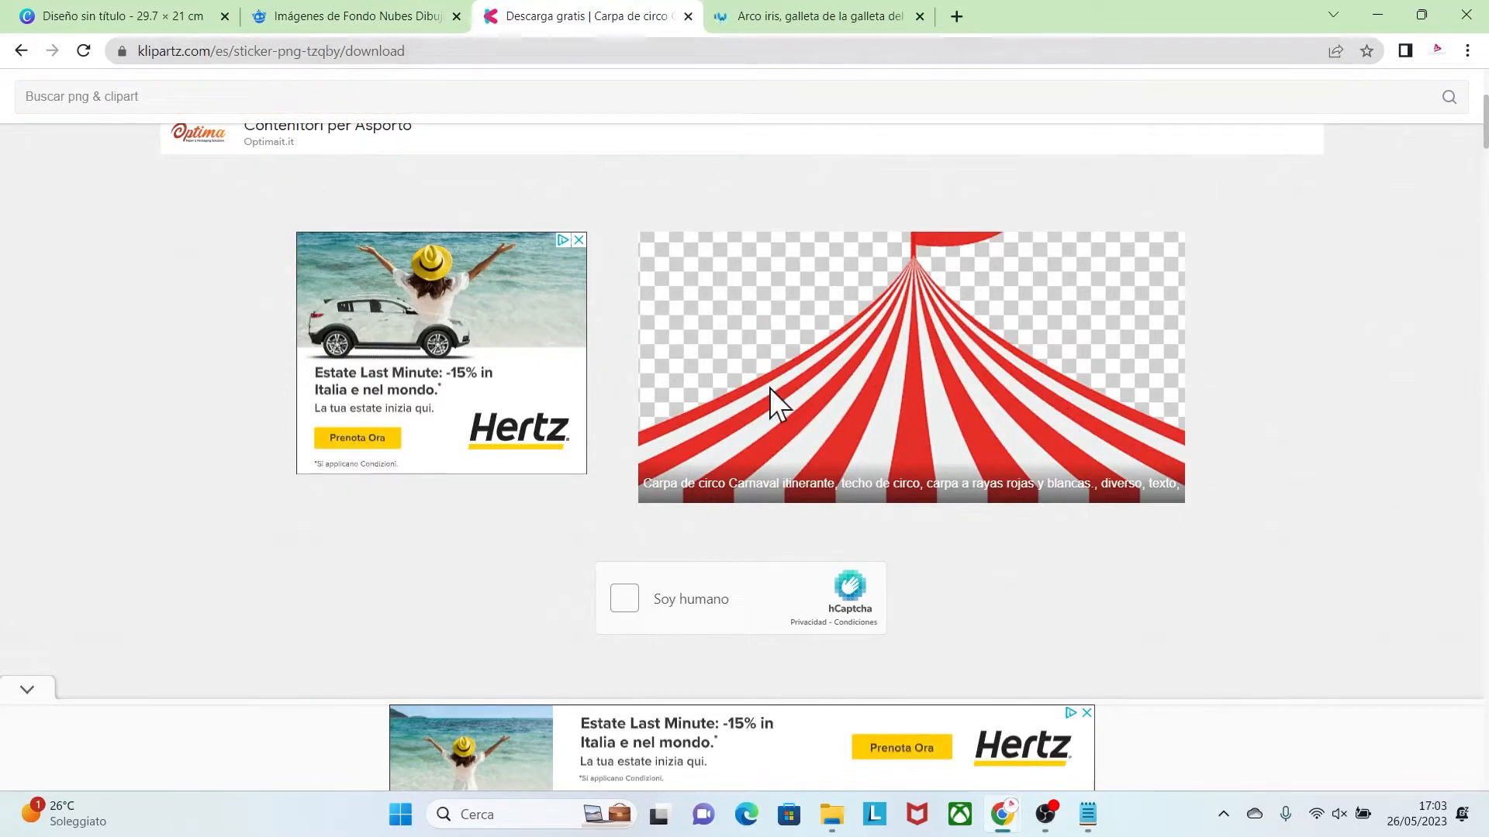
left_click(806, 17)
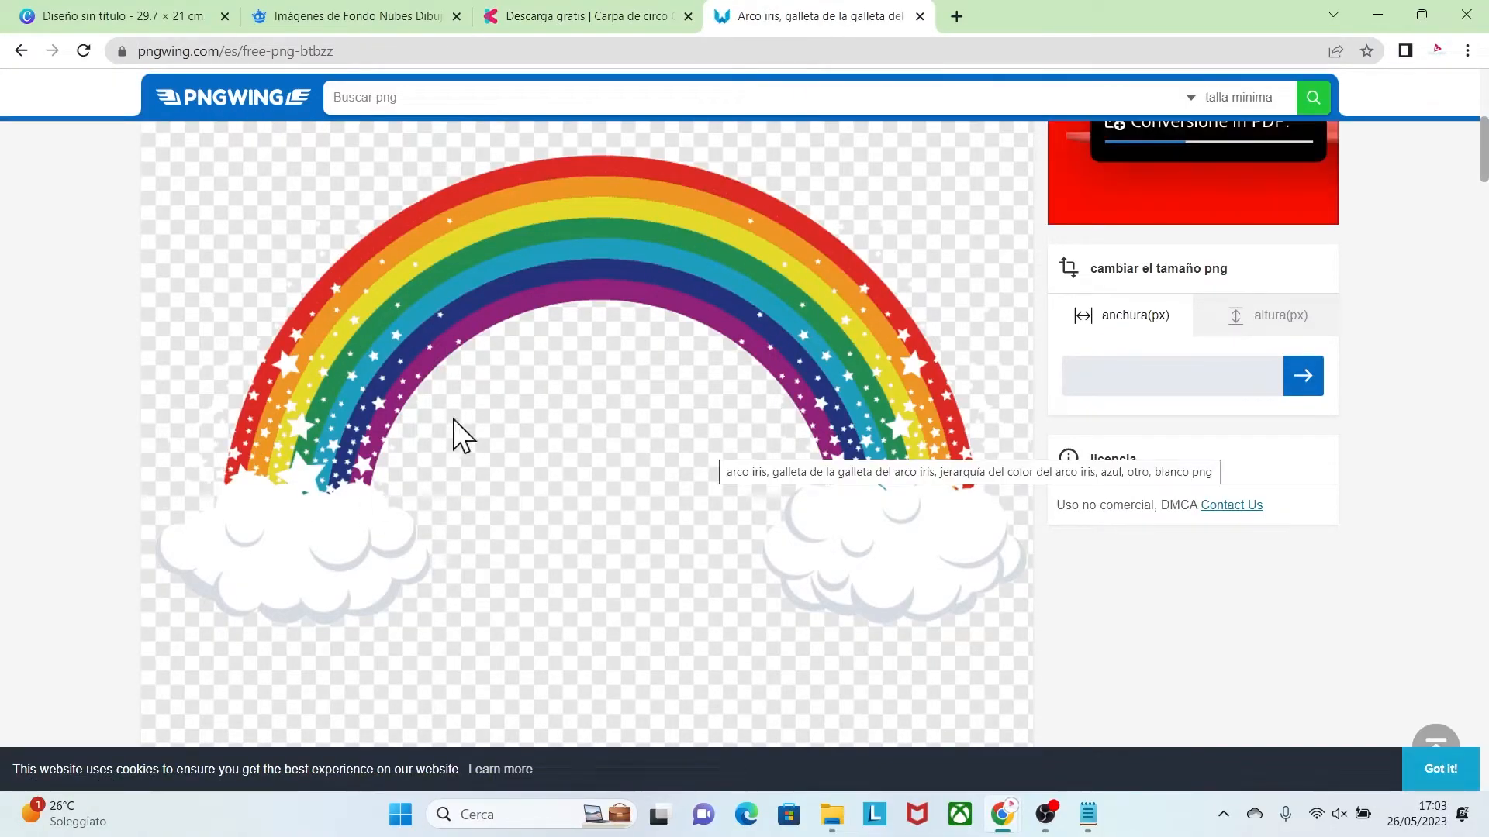
left_click(151, 17)
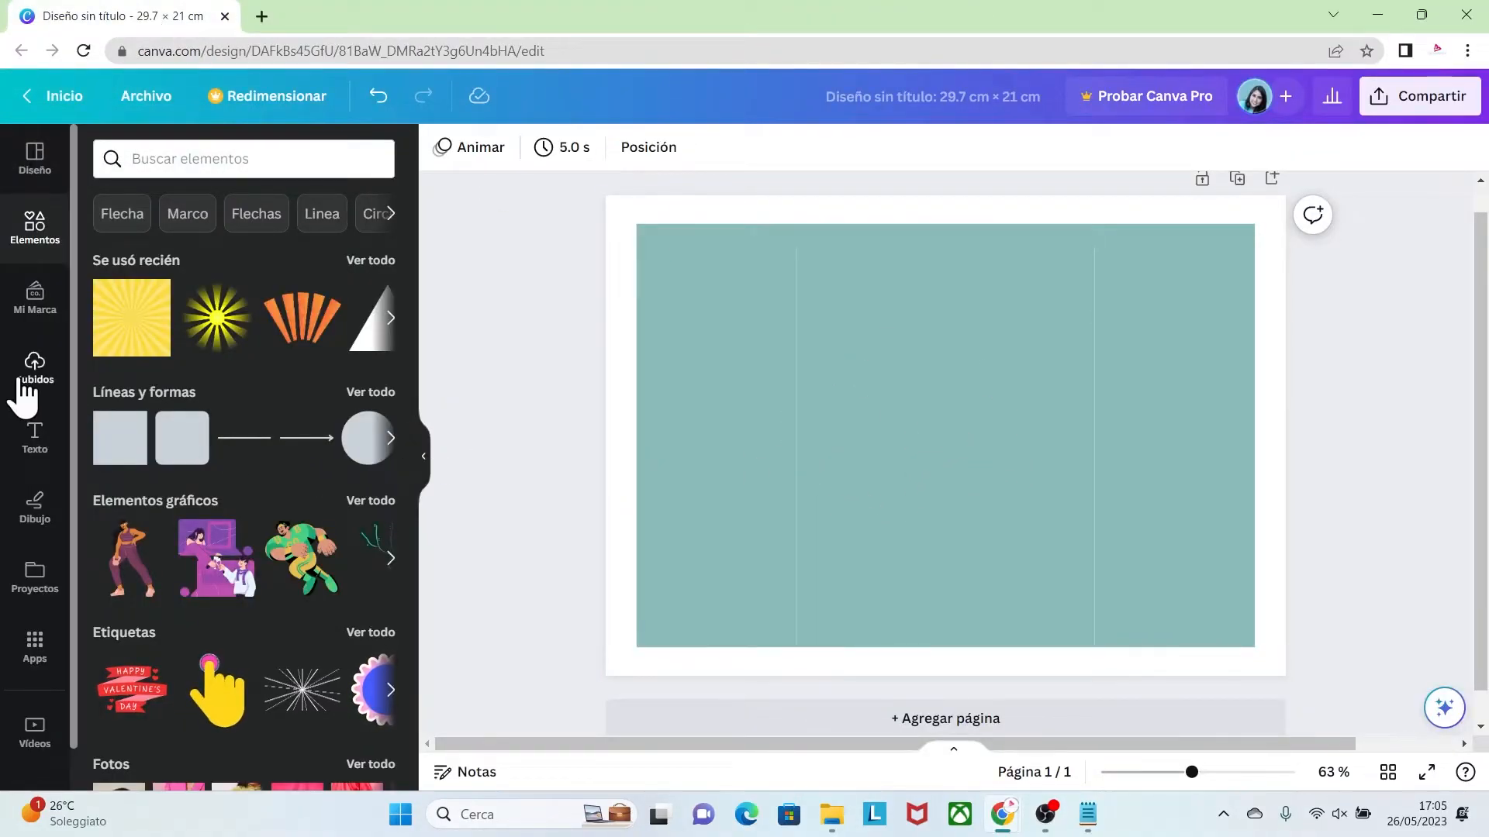
Step: Insert the uploaded cloudy sky image and move it aside over the panels
left_click(35, 372)
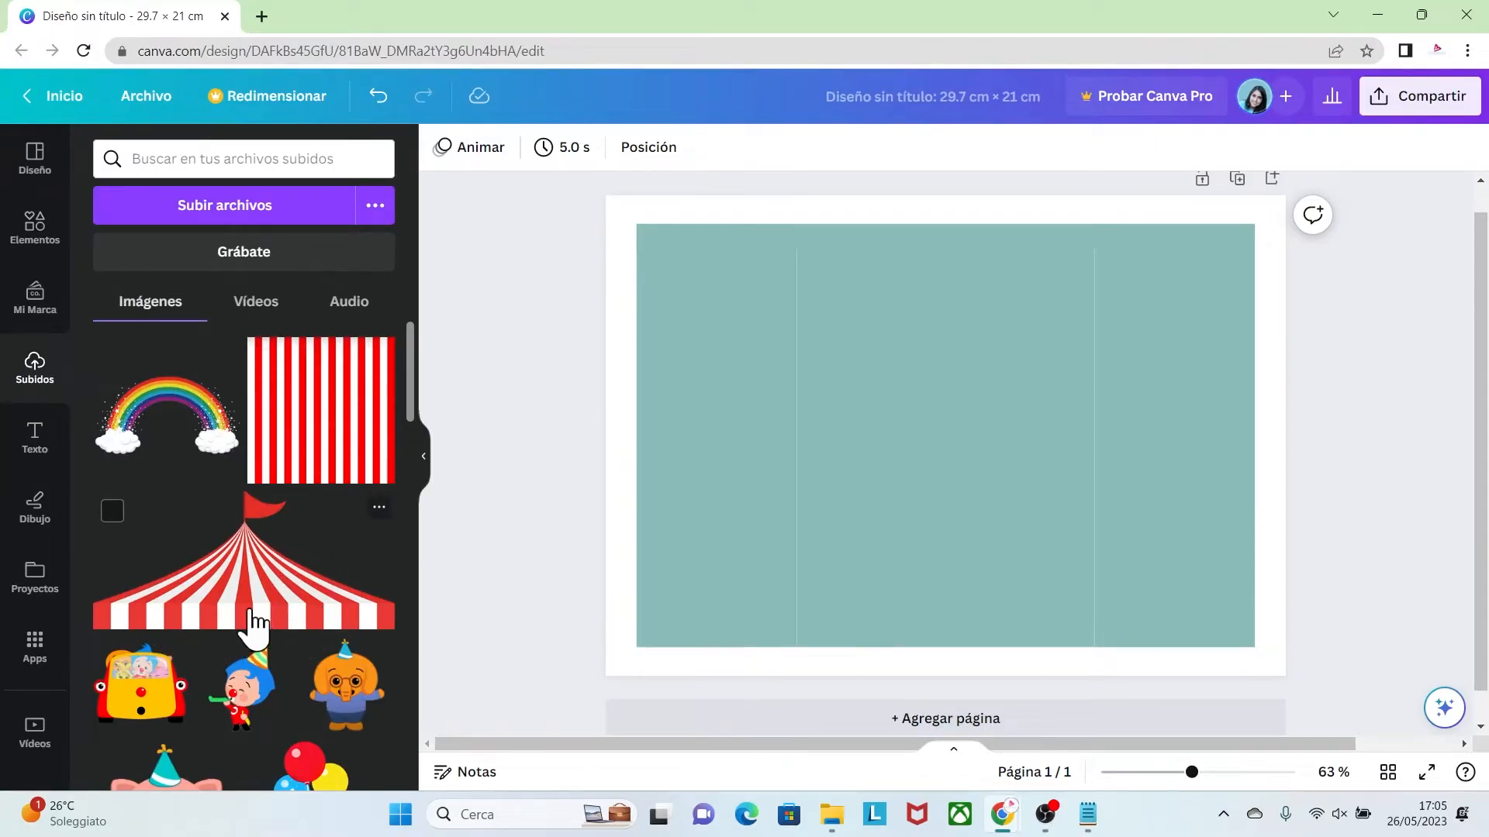
scroll(416, 409, "down", 4)
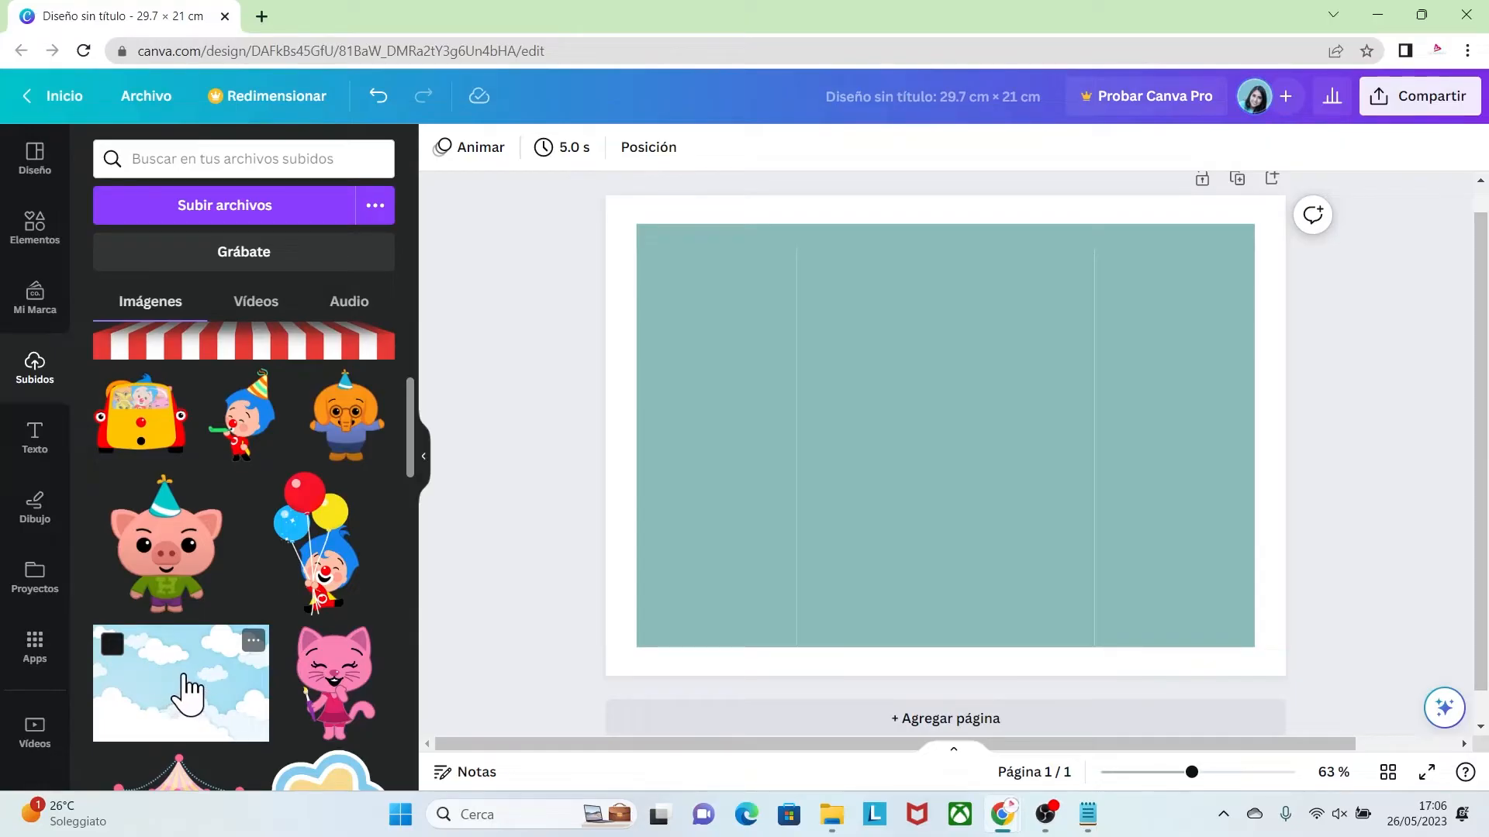
left_click(184, 682)
left_click_drag(852, 356, 1000, 338)
Step: Fill the thin strip along the top of the panels with black
left_click(771, 239)
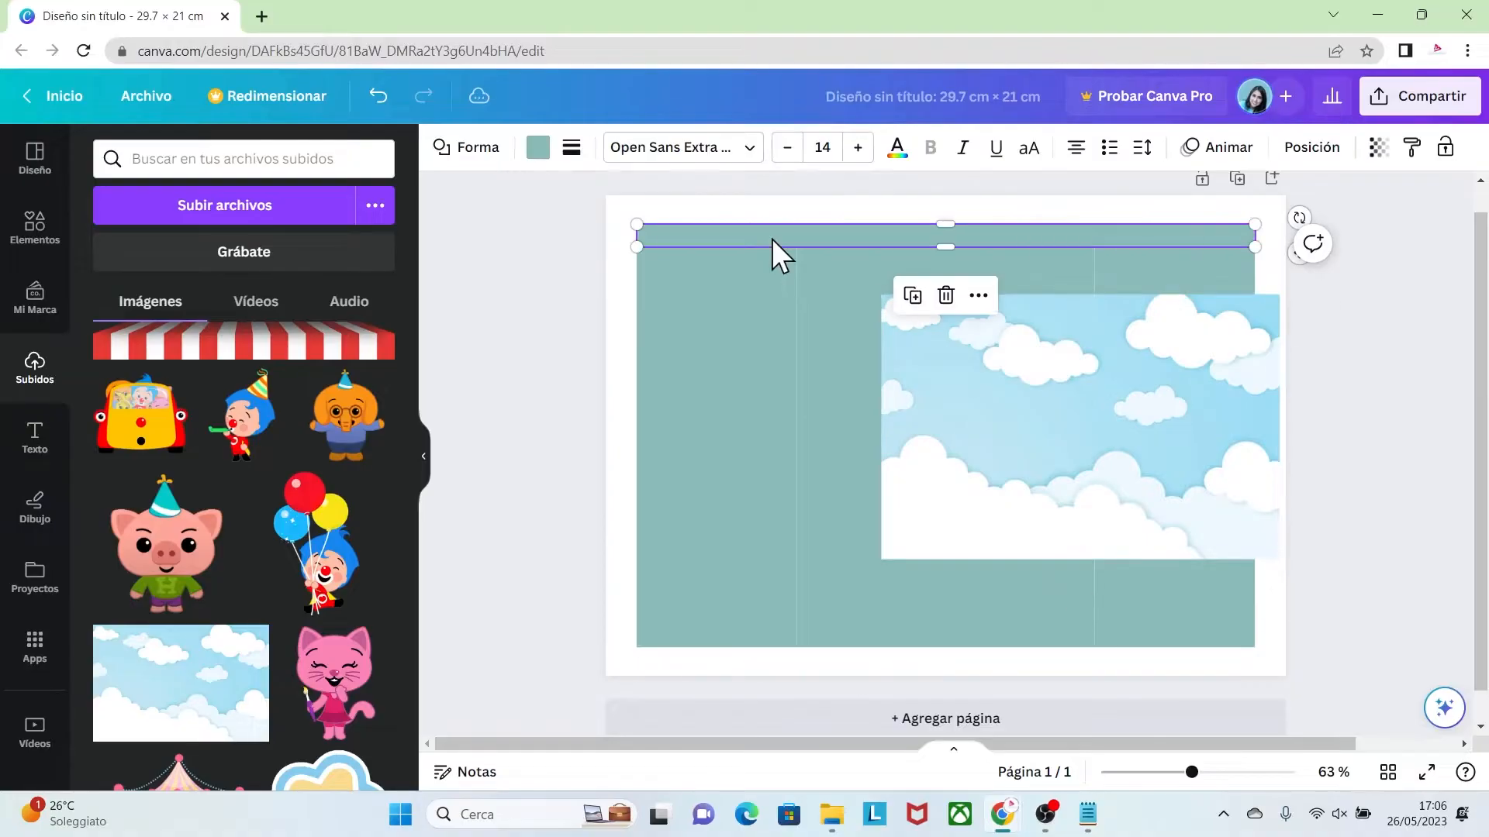
left_click(536, 147)
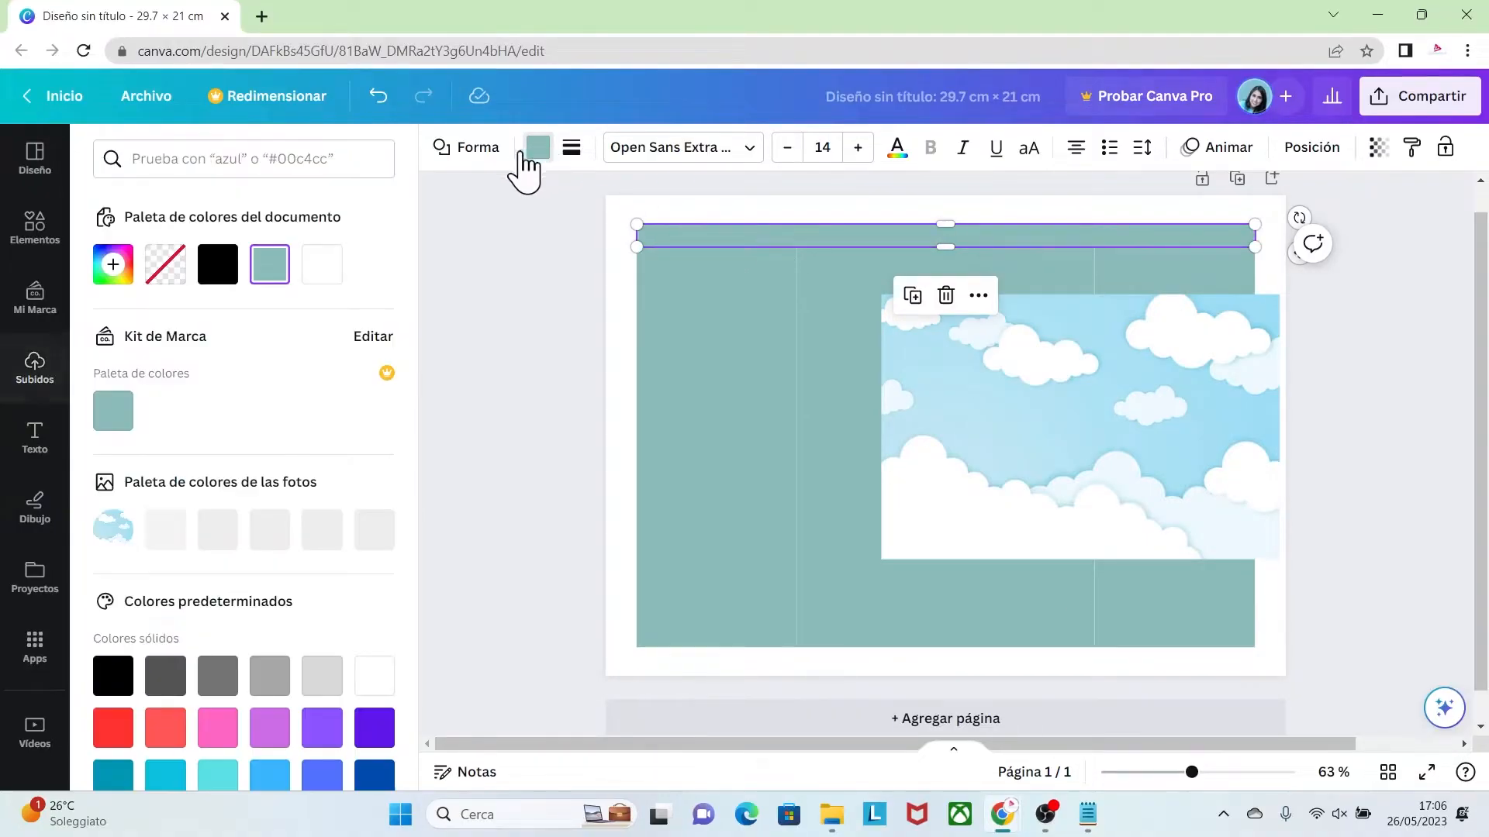
left_click(215, 267)
left_click(555, 314)
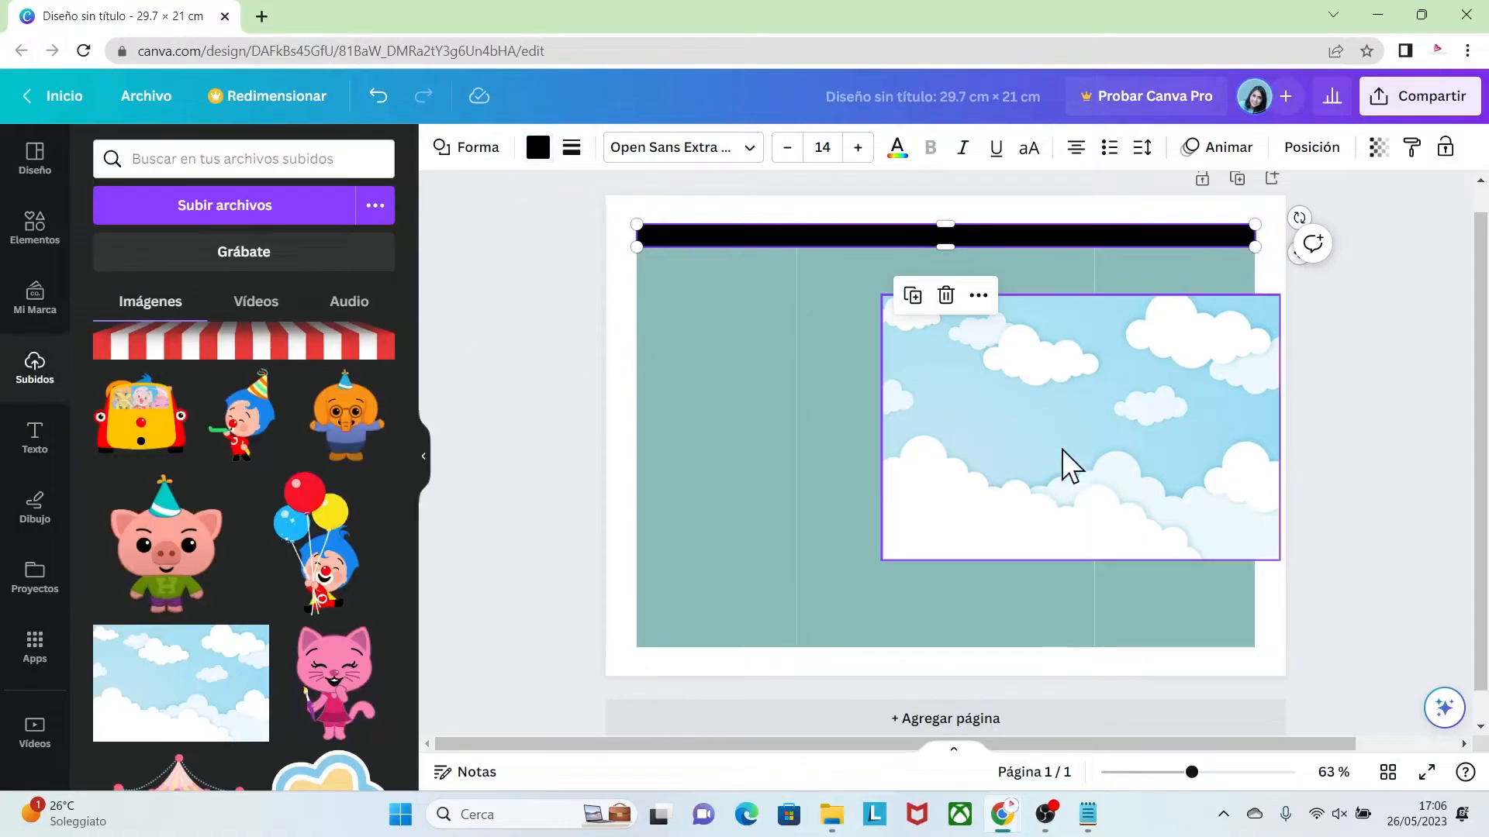
Step: Fit the cloudy sky image to the central panel's width, directly below the black strip
left_click_drag(1022, 434, 944, 389)
left_click_drag(1194, 510, 1078, 465)
left_click(704, 402)
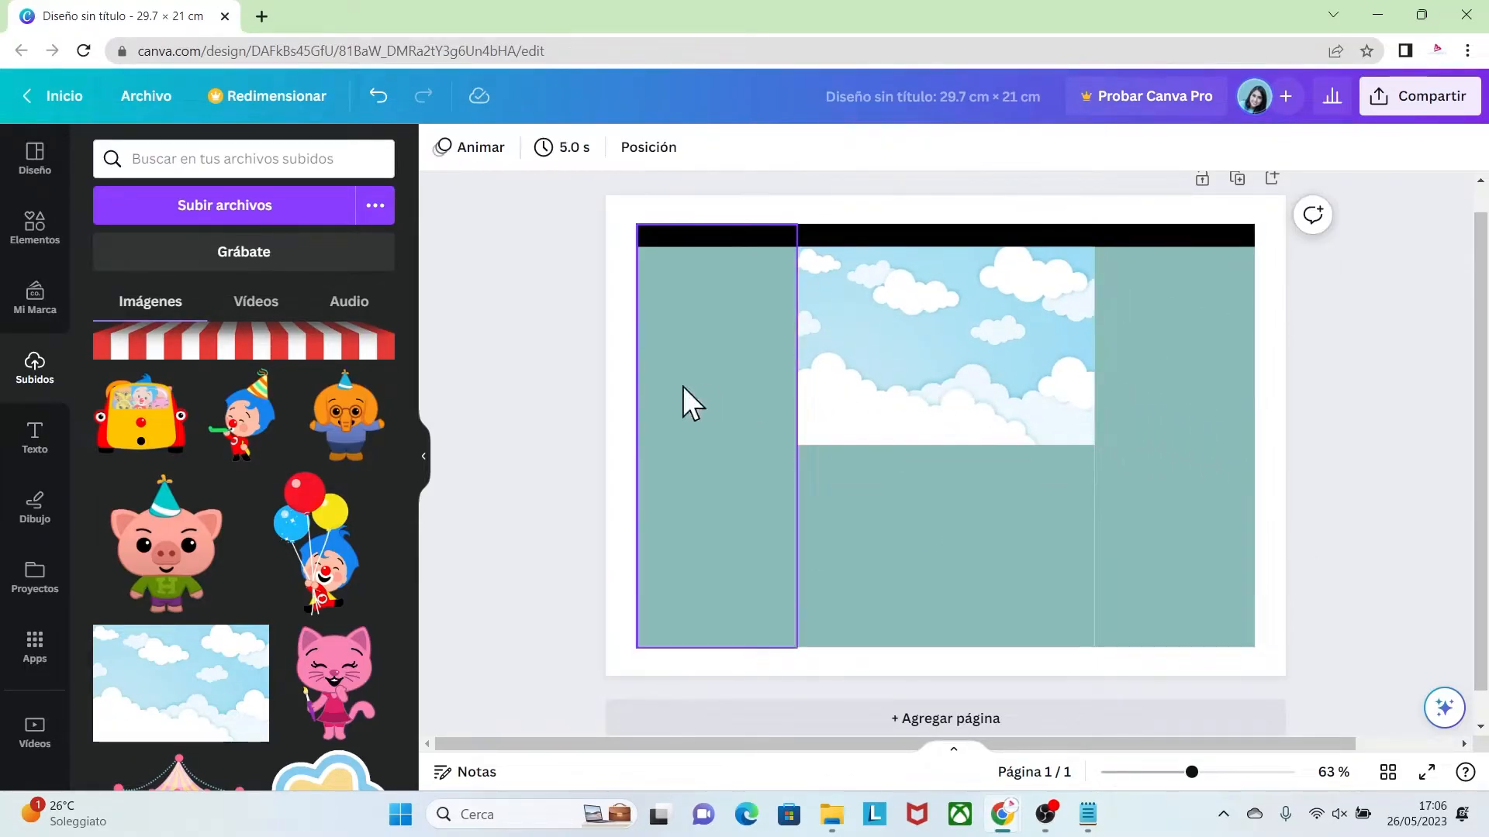
Step: Insert the uploaded red-and-white striped image and fit it to the central panel's width, from below the cloudy sky to the panel's bottom edge
left_click_drag(411, 478, 402, 403)
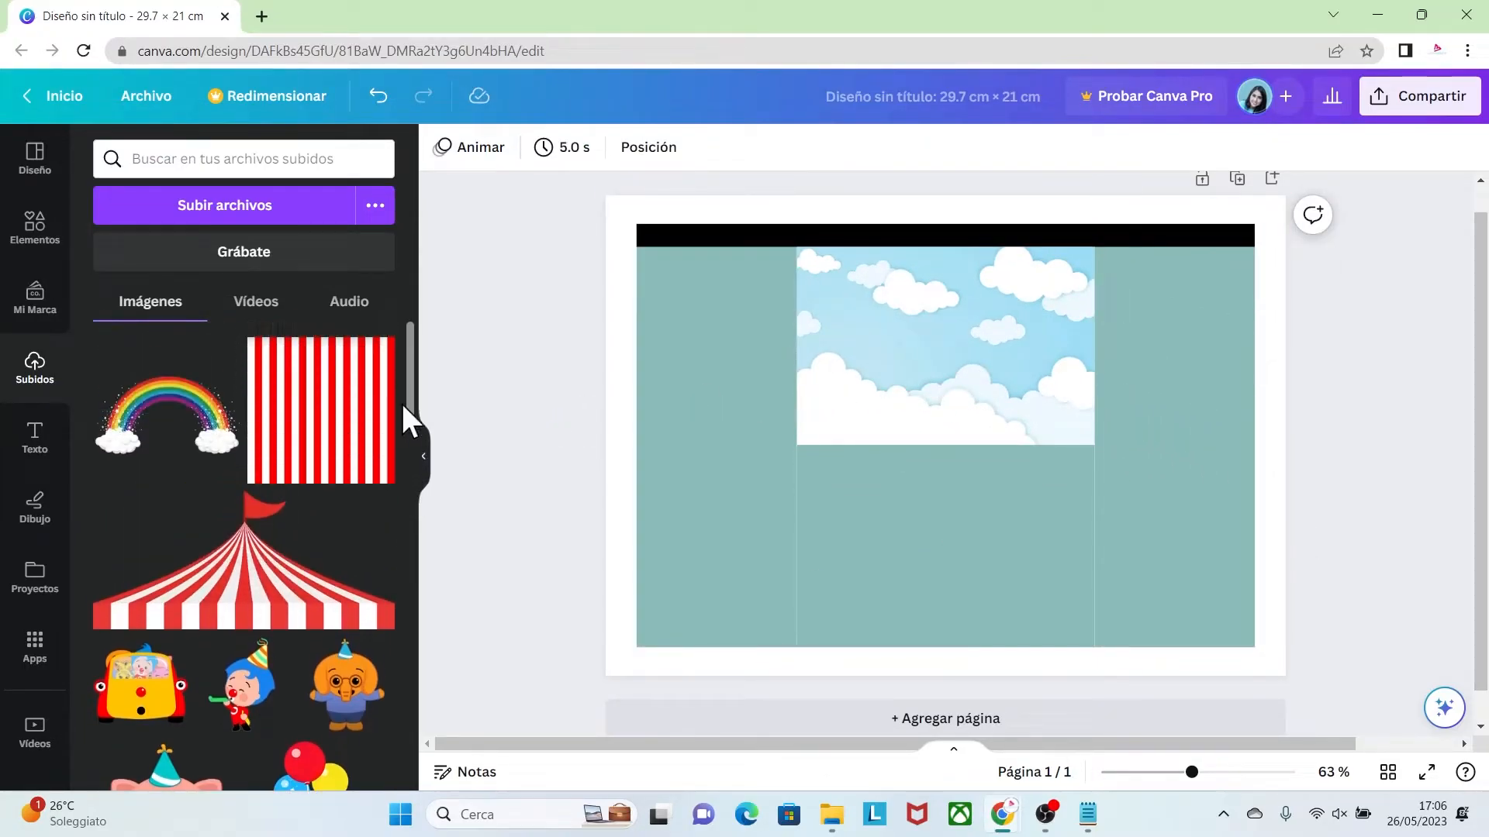
left_click(350, 431)
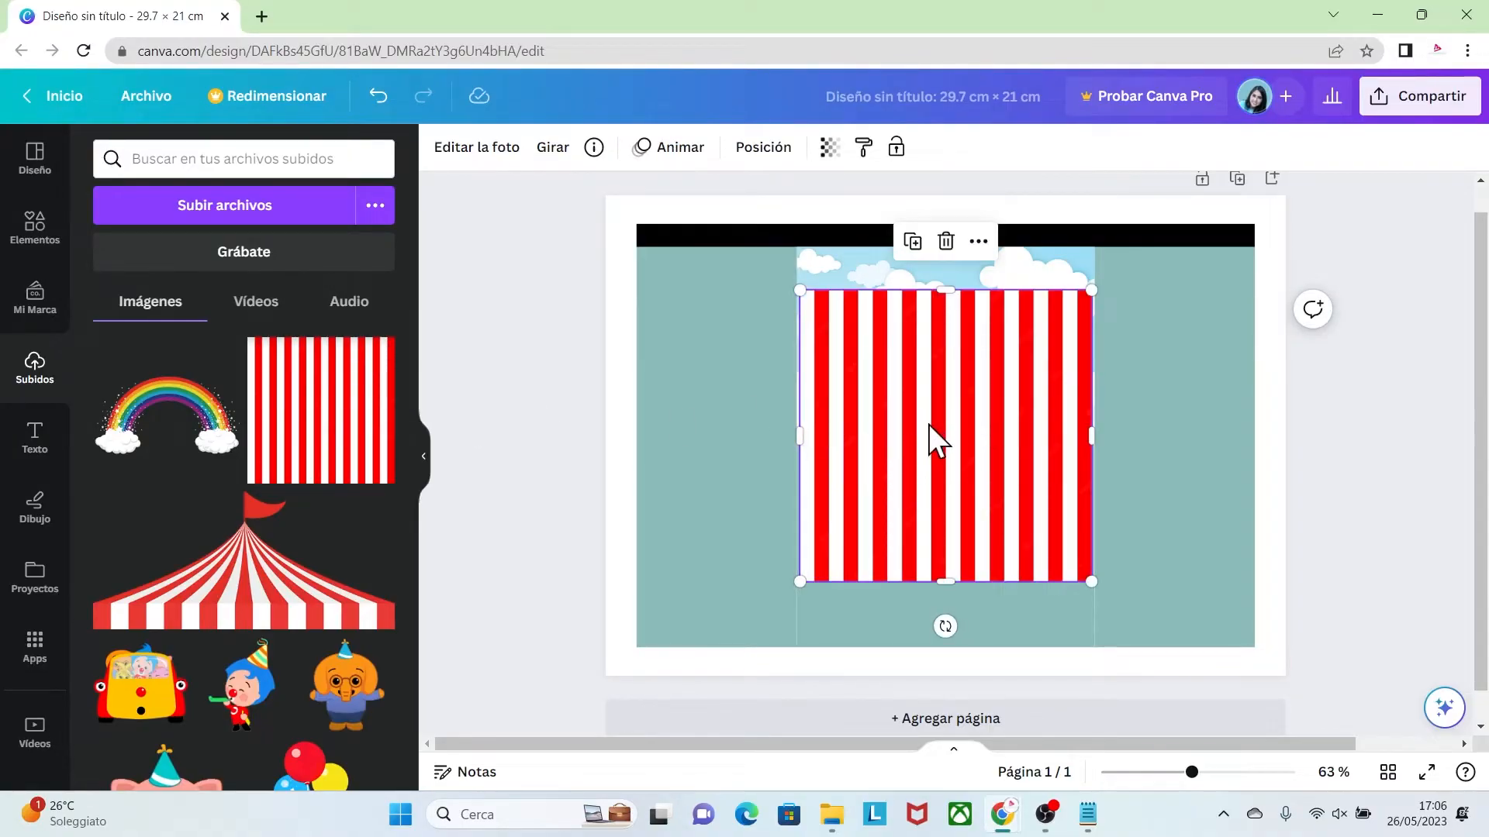
left_click_drag(932, 427, 923, 463)
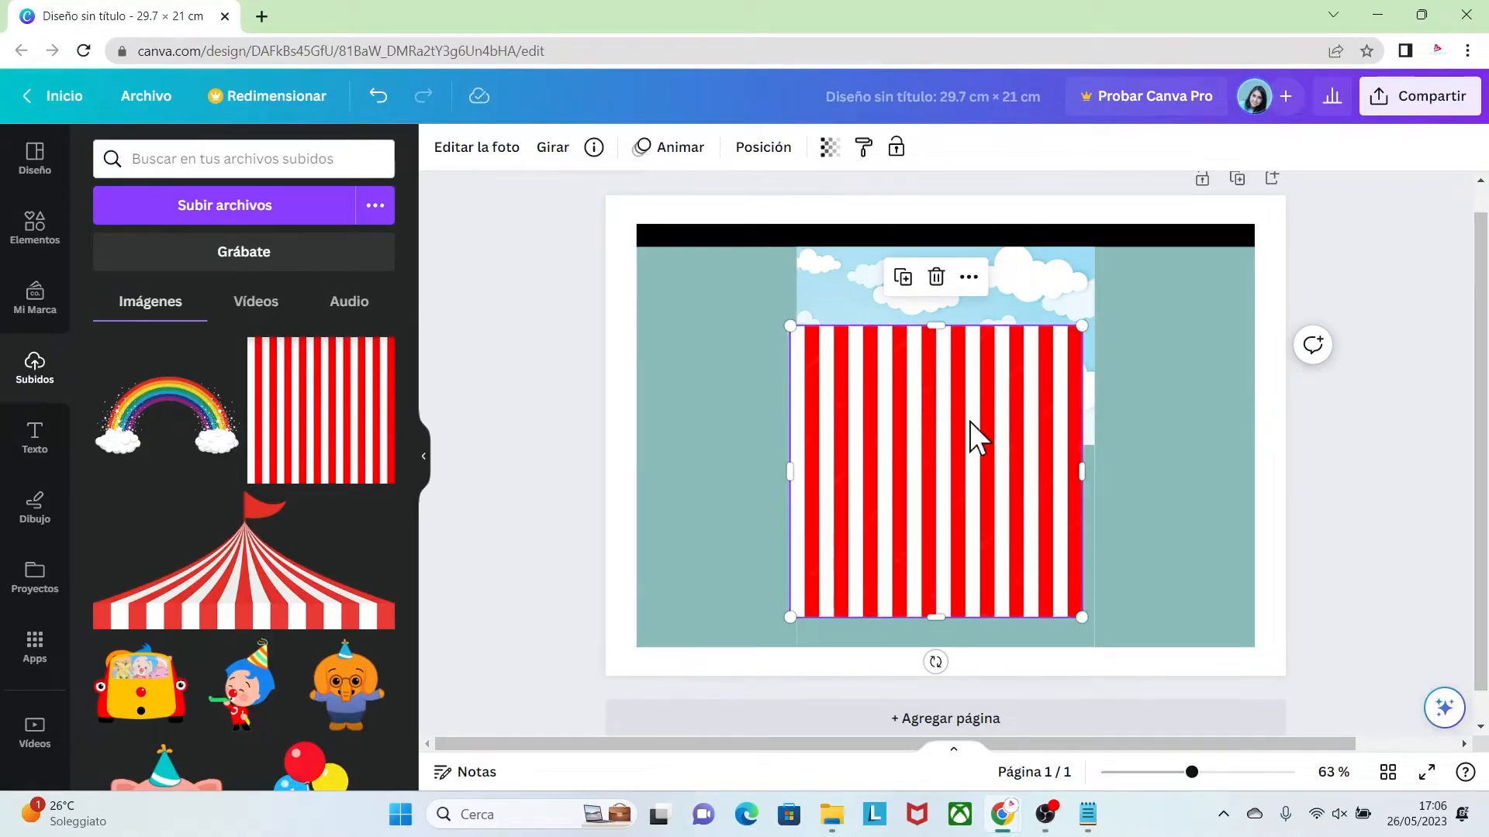
mouse_move(796, 468)
left_mouse_down()
mouse_move(1039, 477)
mouse_move(789, 476)
mouse_move(806, 472)
left_mouse_up()
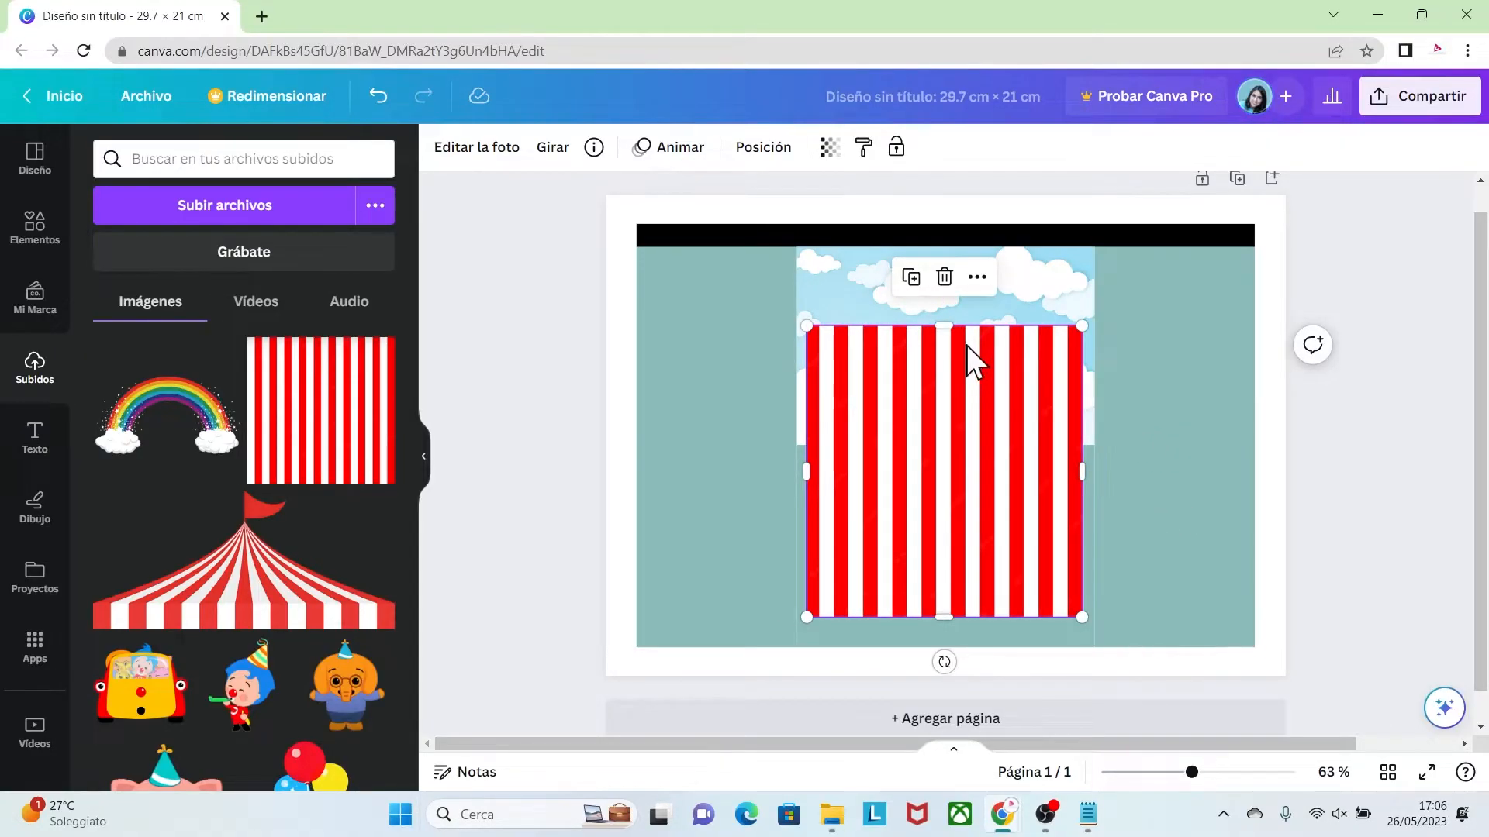
left_click_drag(946, 356, 938, 384)
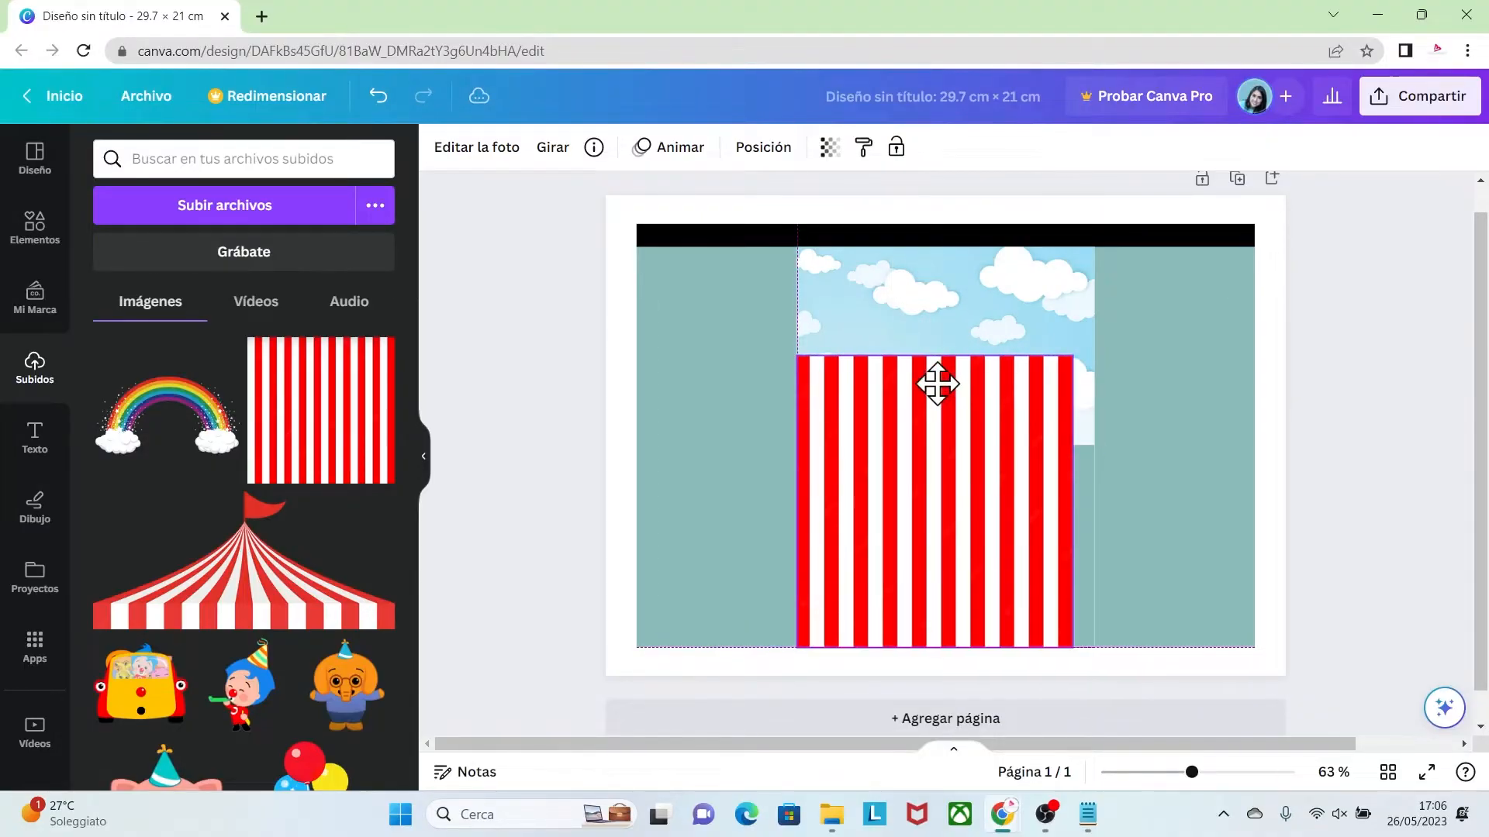
left_click_drag(1073, 356, 1094, 335)
left_click_drag(950, 333, 964, 448)
key("Escape")
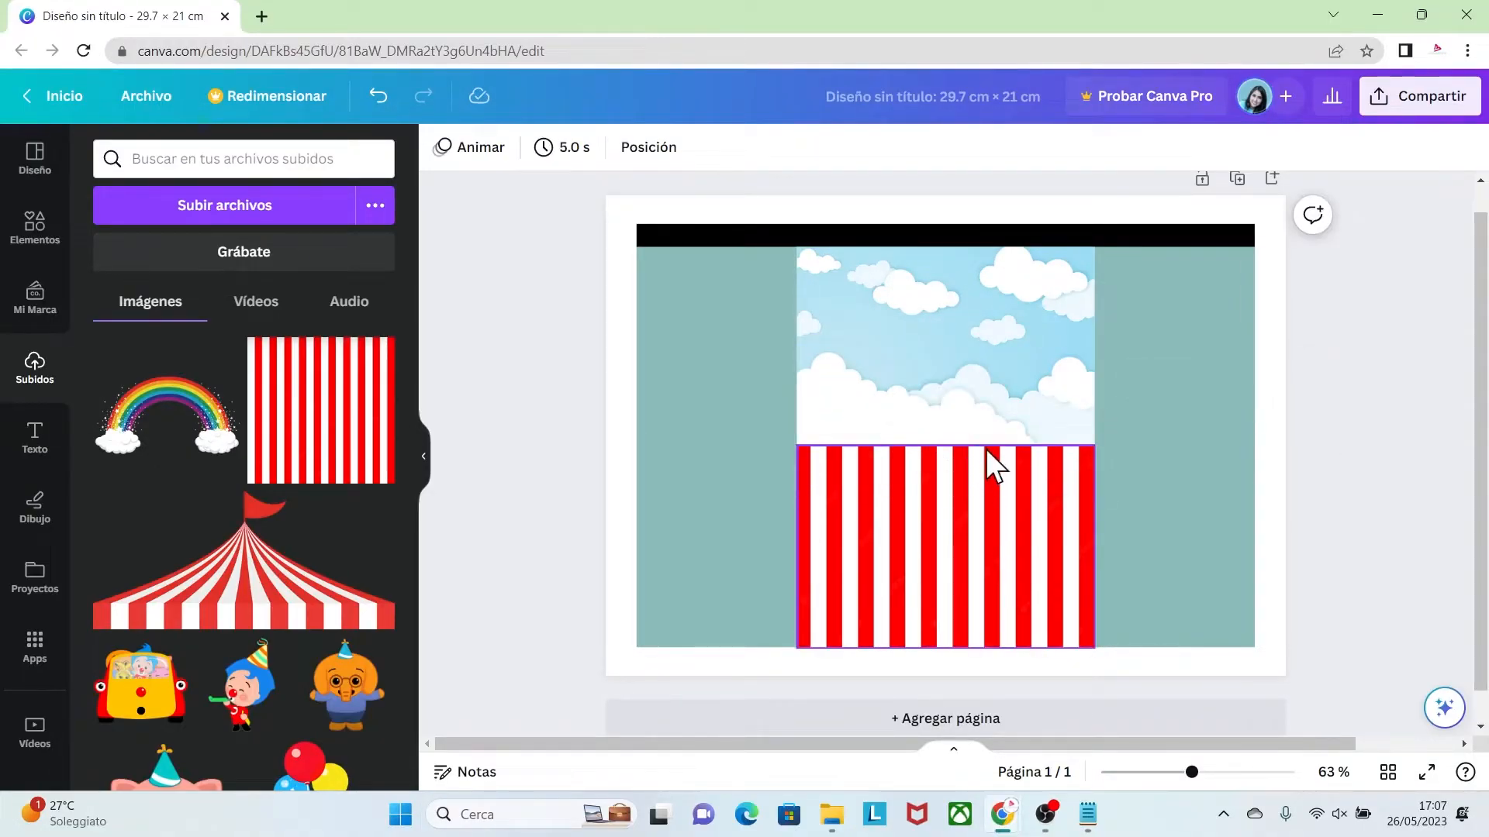
Step: Insert the uploaded rainbow image, enlarge it over the cloudy sky and crop it to the central panel's sides and the top of the stripes
left_click(216, 428)
left_click_drag(894, 434, 872, 369)
left_click_drag(1097, 572, 1151, 597)
left_click_drag(1052, 401, 1042, 366)
left_click_drag(947, 577, 934, 445)
left_click_drag(1130, 324, 1094, 318)
left_click_drag(747, 324, 797, 324)
left_click_drag(947, 202, 947, 245)
left_click(1344, 471)
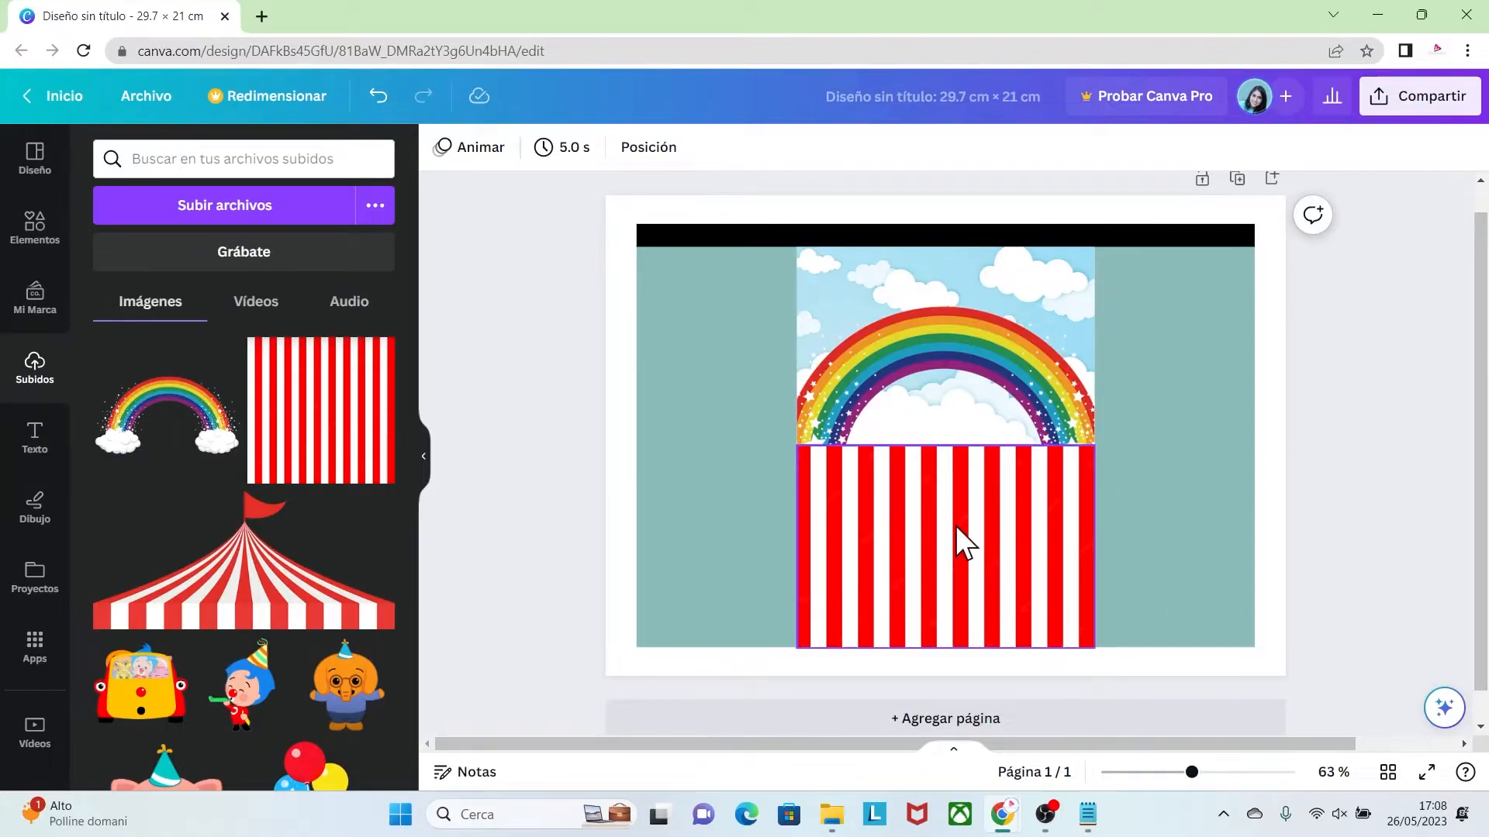
Step: Build a row of three circus tents from the uploaded tent image along the top of the stripes, cropping the outer ones to the central panel's sides
left_click(248, 605)
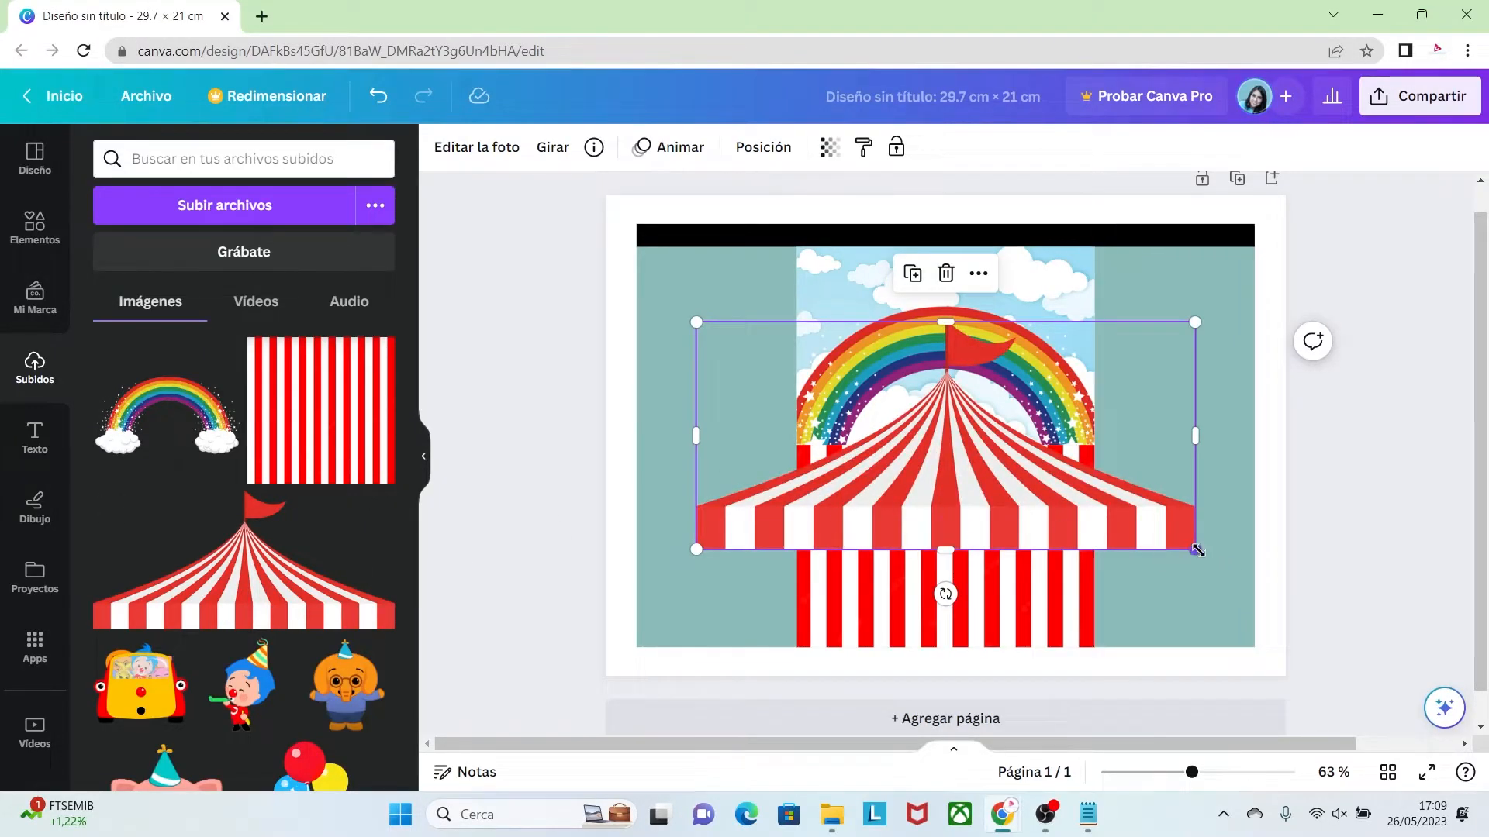
left_click_drag(1198, 550, 979, 503)
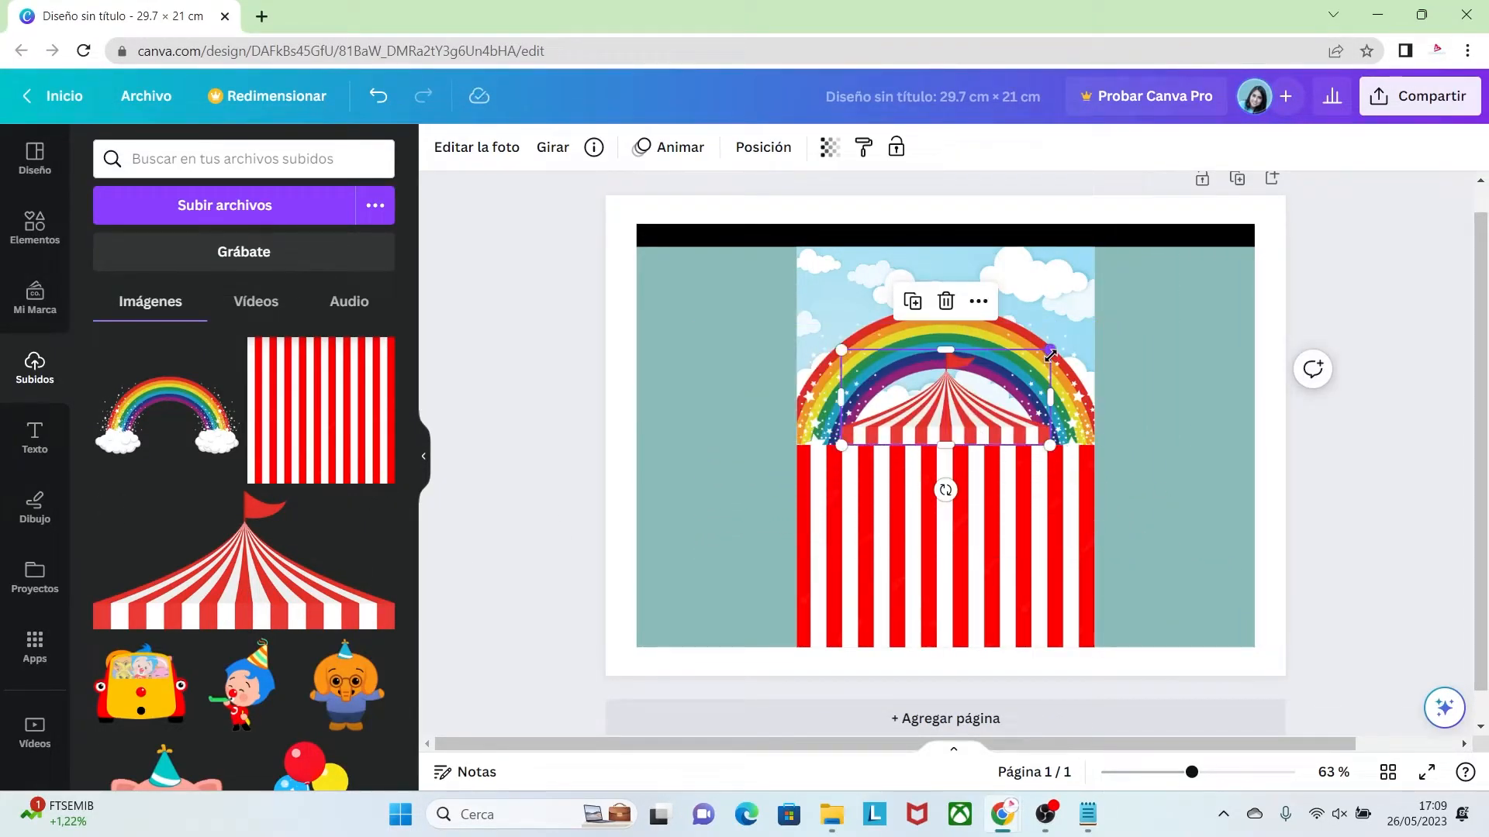
left_click_drag(1050, 351, 1063, 333)
left_click_drag(1012, 429, 947, 463)
left_click_drag(907, 452, 1095, 435)
left_click(776, 435)
left_click_drag(776, 436, 798, 434)
left_click(956, 520)
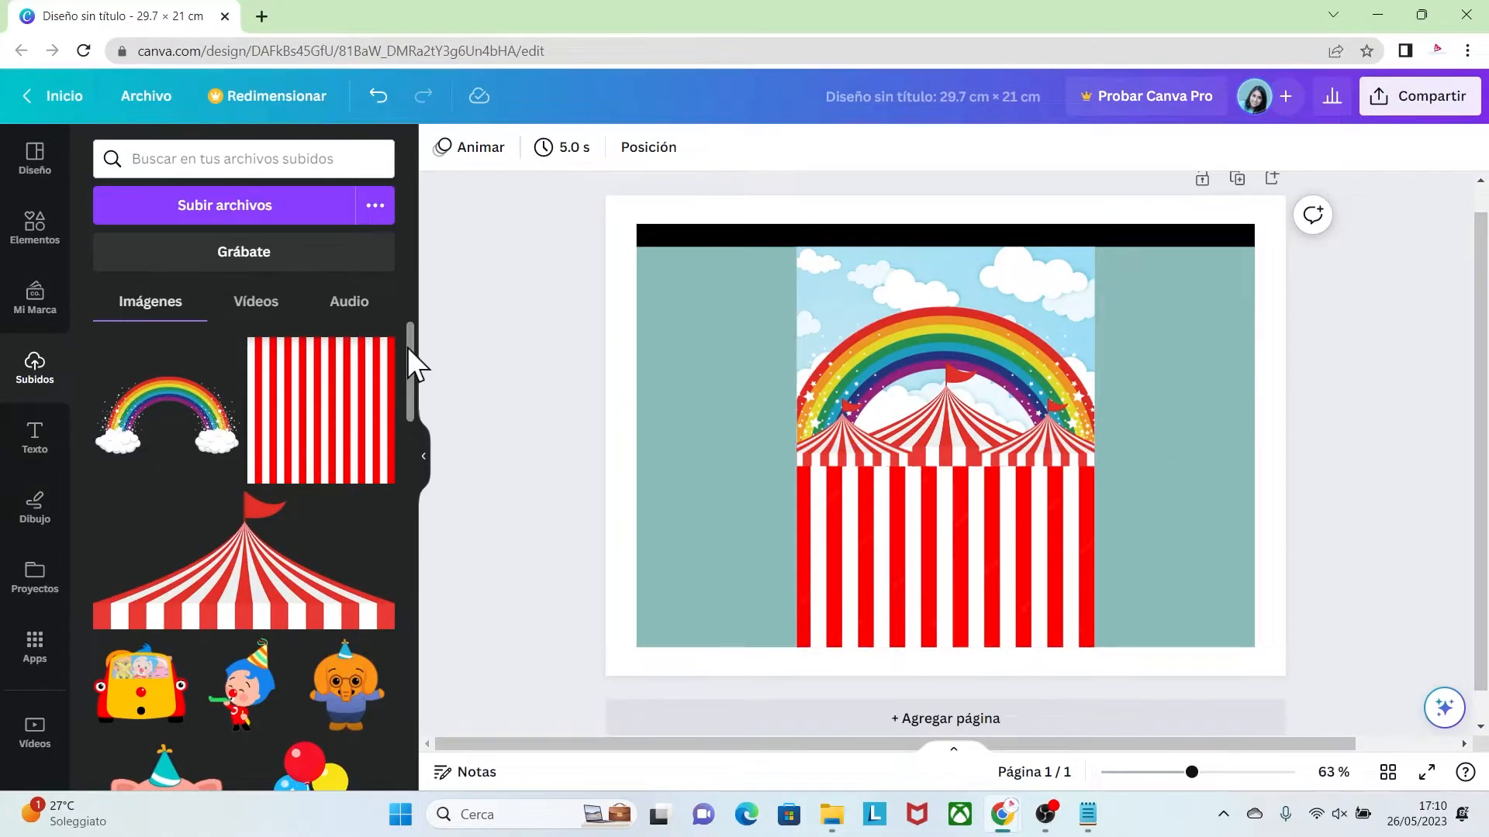
Step: Insert the uploaded clown with balloons, shrink it and center it in front of the rainbow and tents
scroll(407, 347, "down", 4)
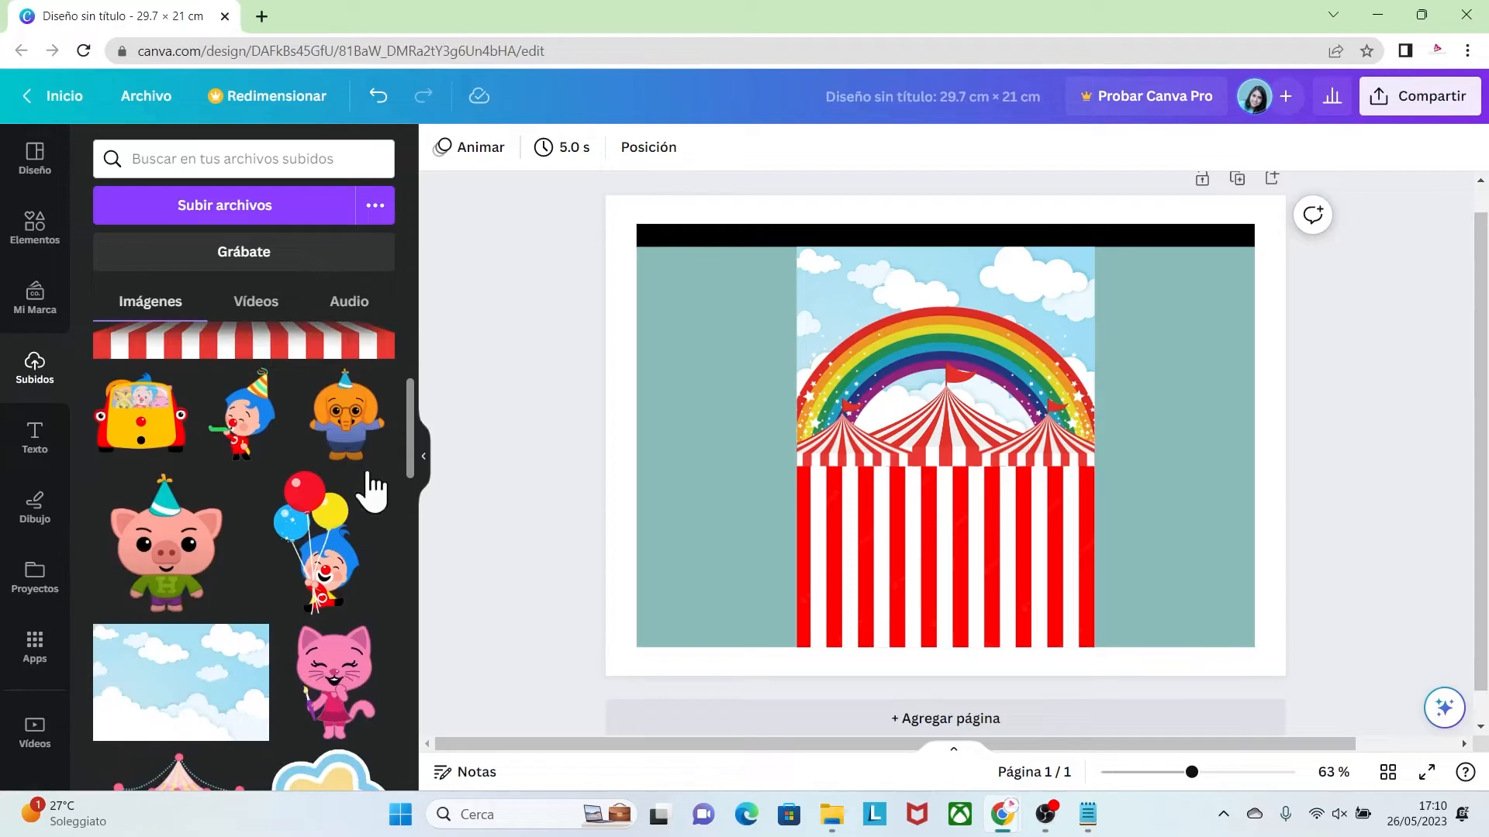
left_click(318, 554)
left_click_drag(960, 477, 970, 433)
left_click_drag(1097, 541, 1055, 494)
left_click_drag(936, 409, 936, 415)
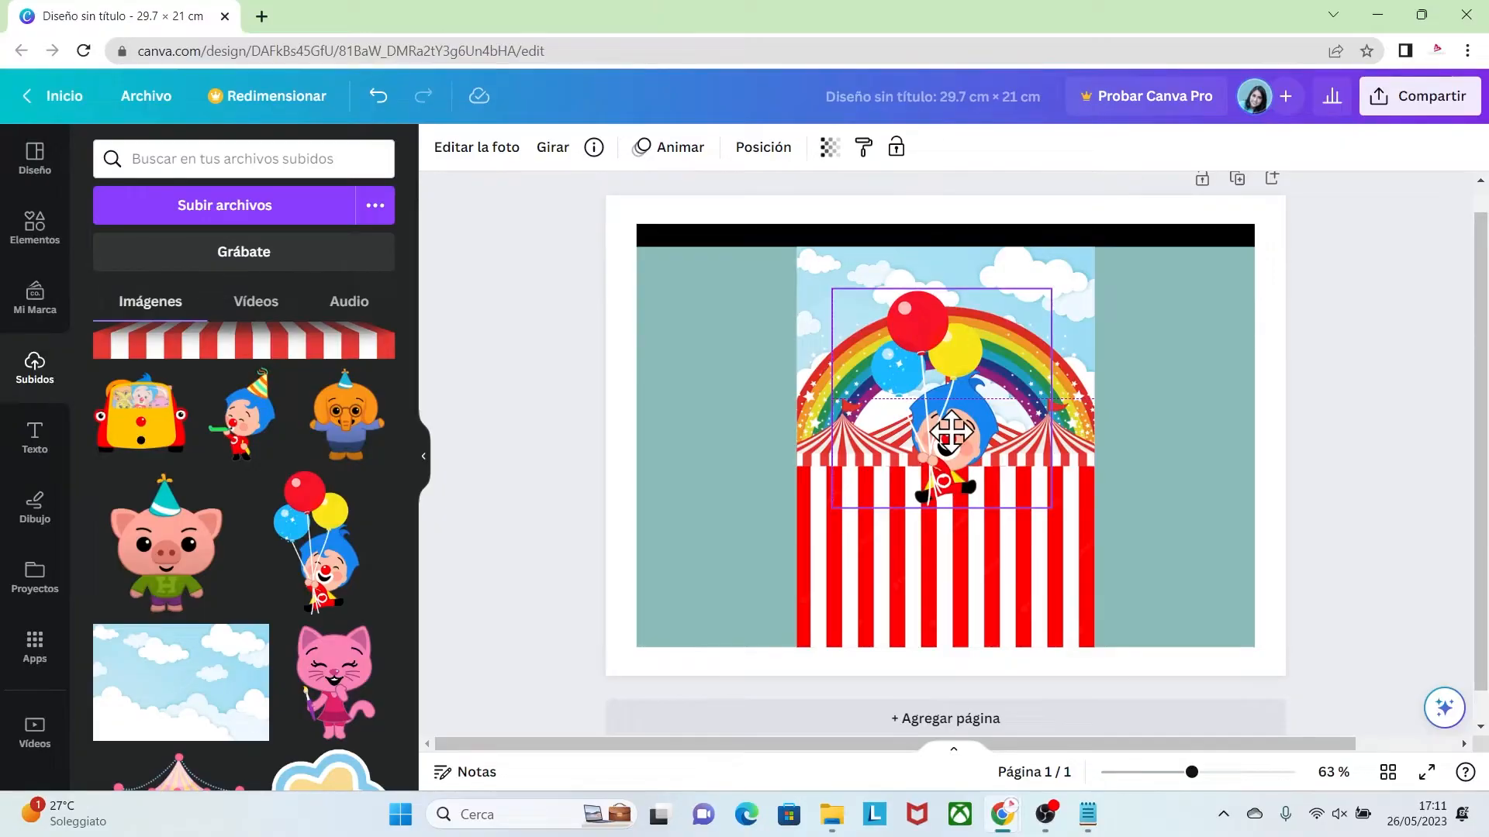
left_click_drag(951, 431, 952, 414)
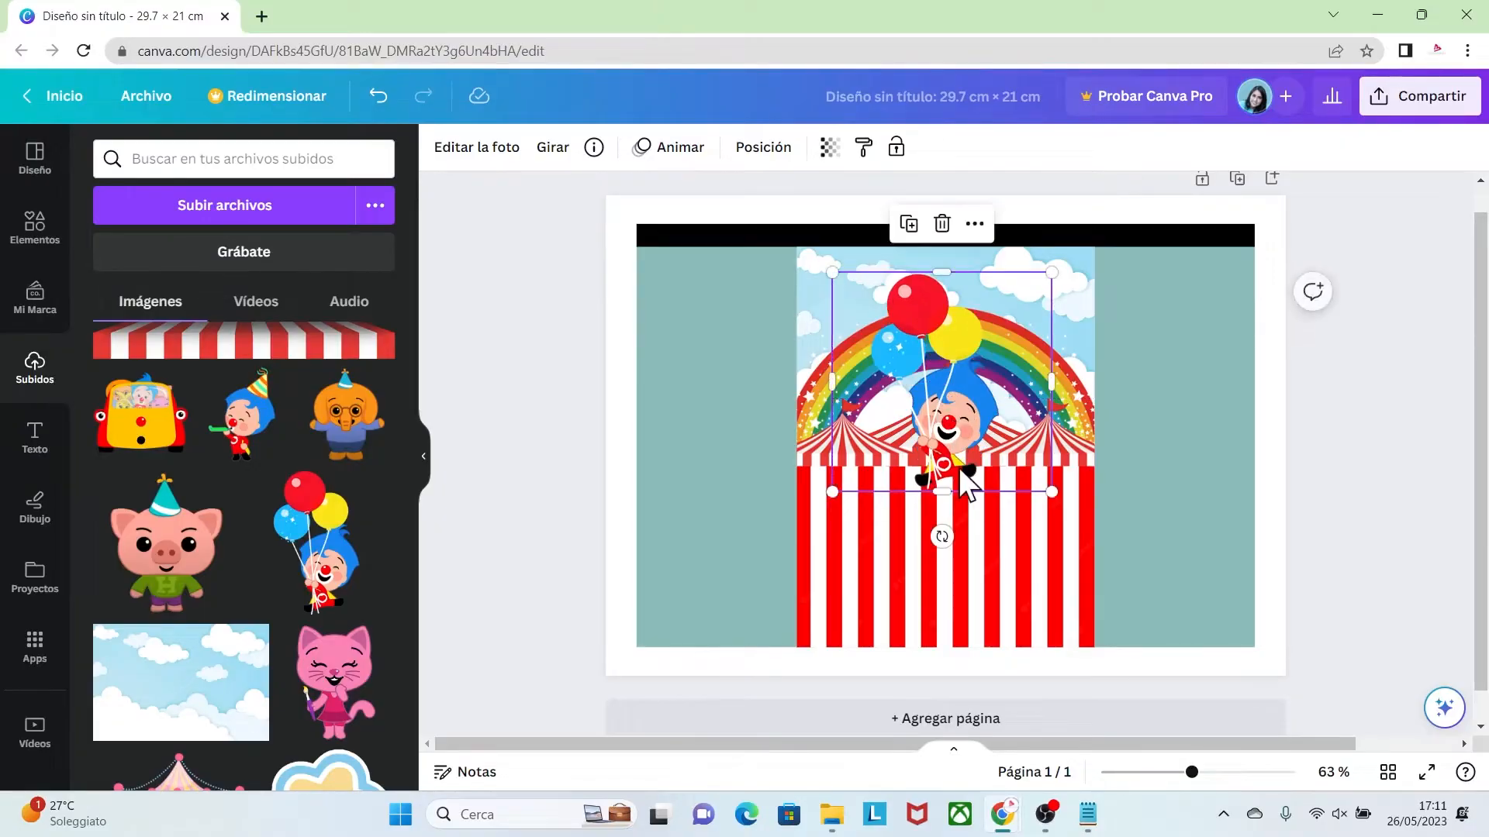
Step: Insert the uploaded elephant with the party hat, shrink it, tilt it slightly and place it to the right of the clown
left_click(359, 442)
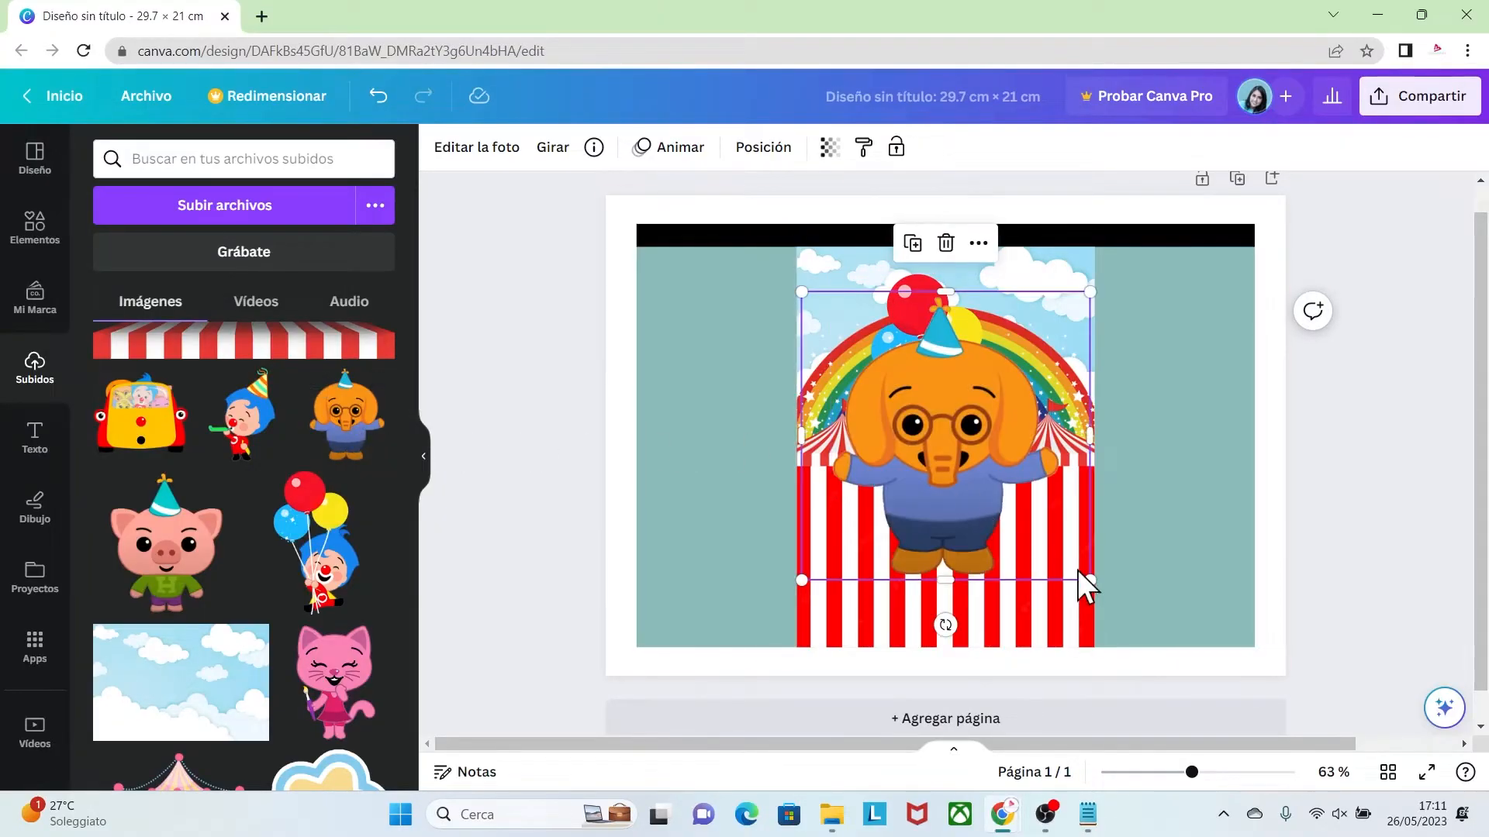
left_click_drag(1091, 578, 964, 454)
left_click_drag(869, 379, 1021, 450)
left_click_drag(1114, 522, 1077, 487)
left_click_drag(1015, 532, 970, 521)
left_click_drag(1011, 418, 1007, 428)
Step: Insert the uploaded pig with the party hat, shrink it, tilt it and place it to the left of the clown
left_click(166, 542)
left_click_drag(1089, 630, 939, 432)
left_click_drag(876, 392, 919, 452)
left_click_drag(898, 549, 951, 537)
left_click_drag(900, 439, 877, 440)
left_click_drag(783, 401, 808, 409)
left_click_drag(898, 449, 893, 429)
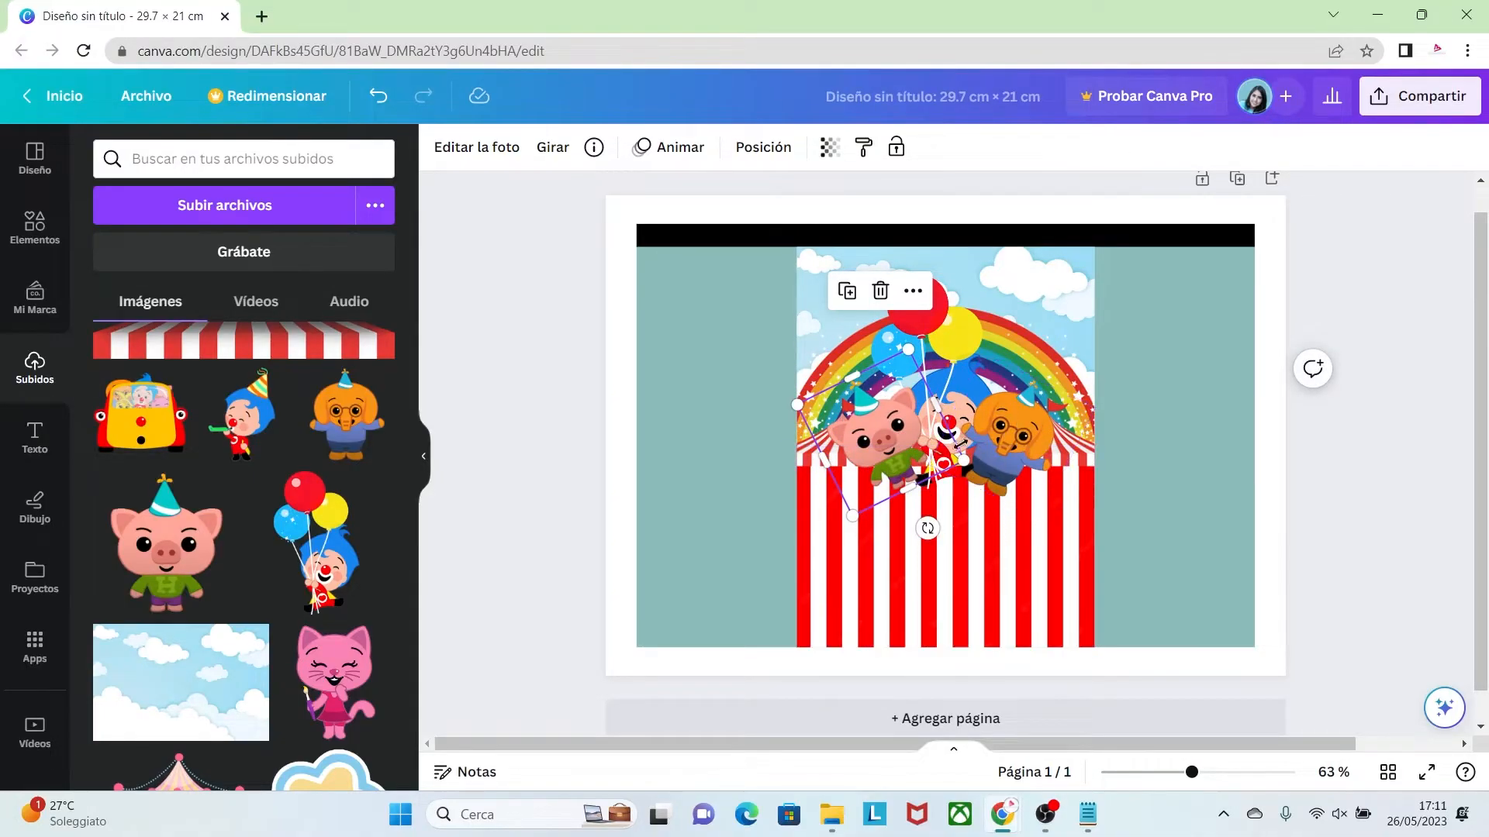
Step: Reorder the layers so the clown with balloons is in front, followed by the elephant and the pig
left_click(959, 341)
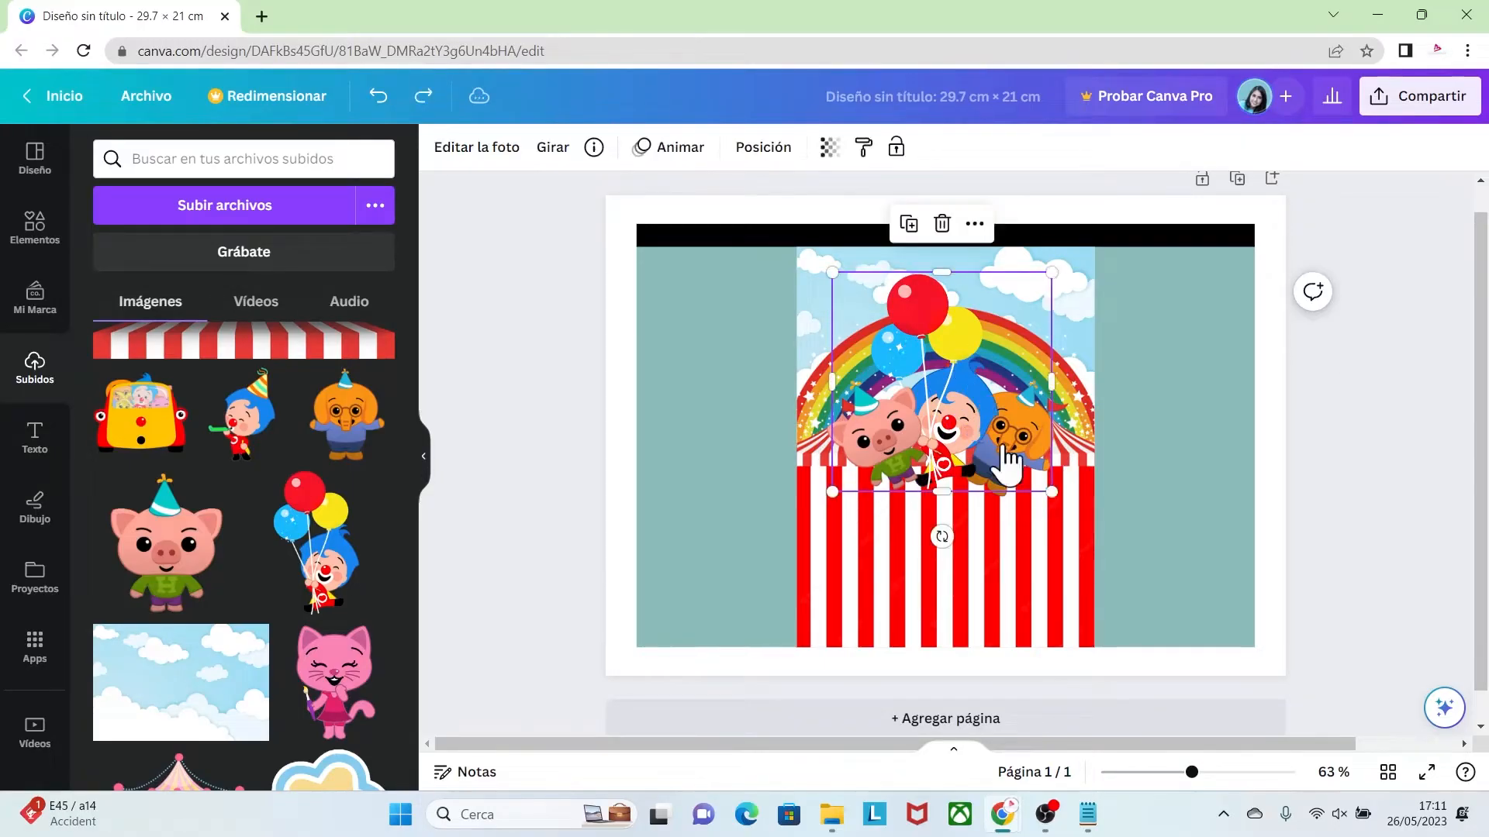
right_click(1003, 444)
mouse_move(1008, 459)
left_click(799, 620)
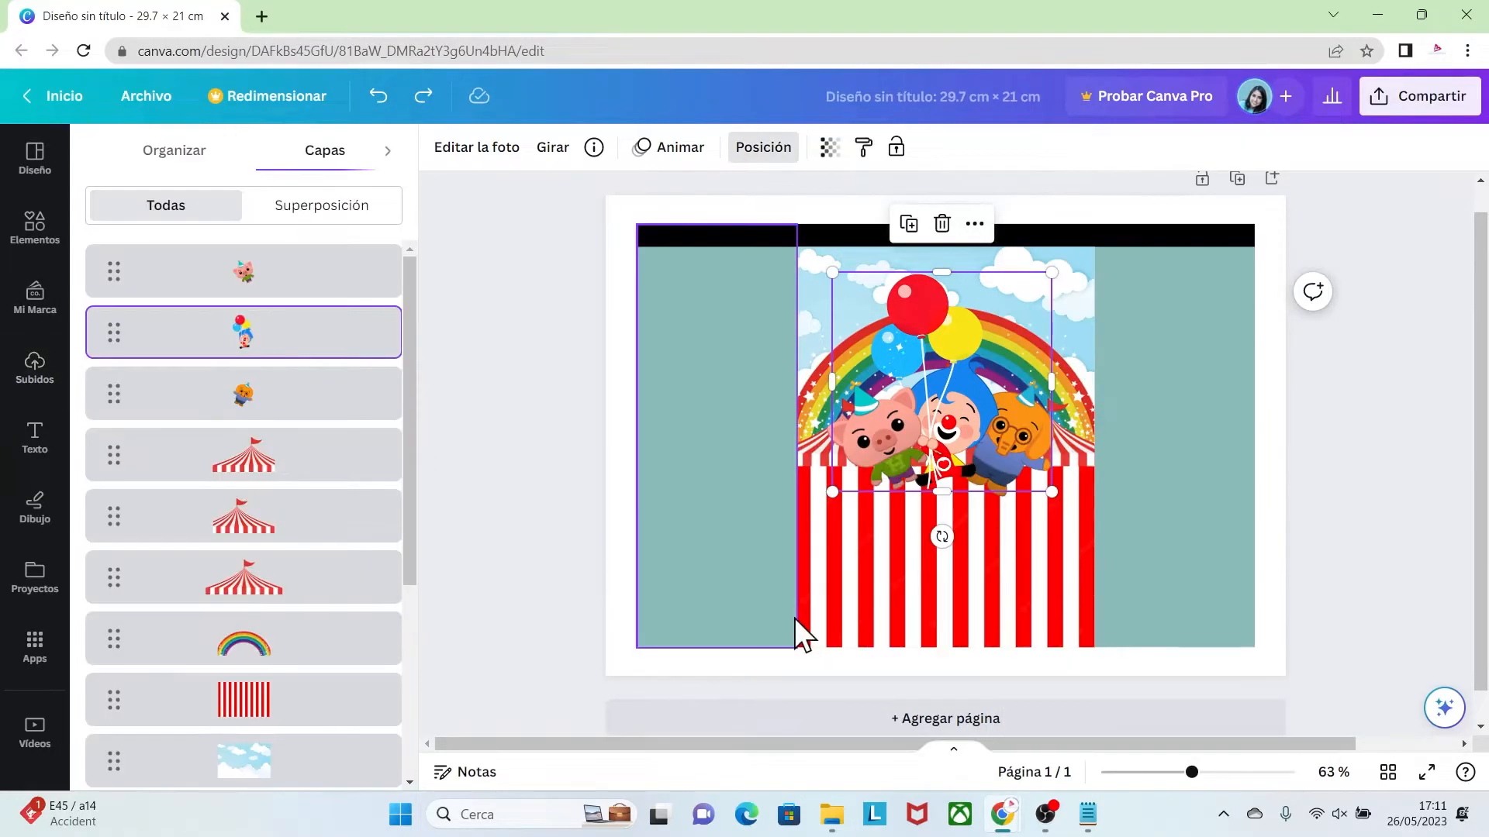
left_click_drag(264, 341, 267, 270)
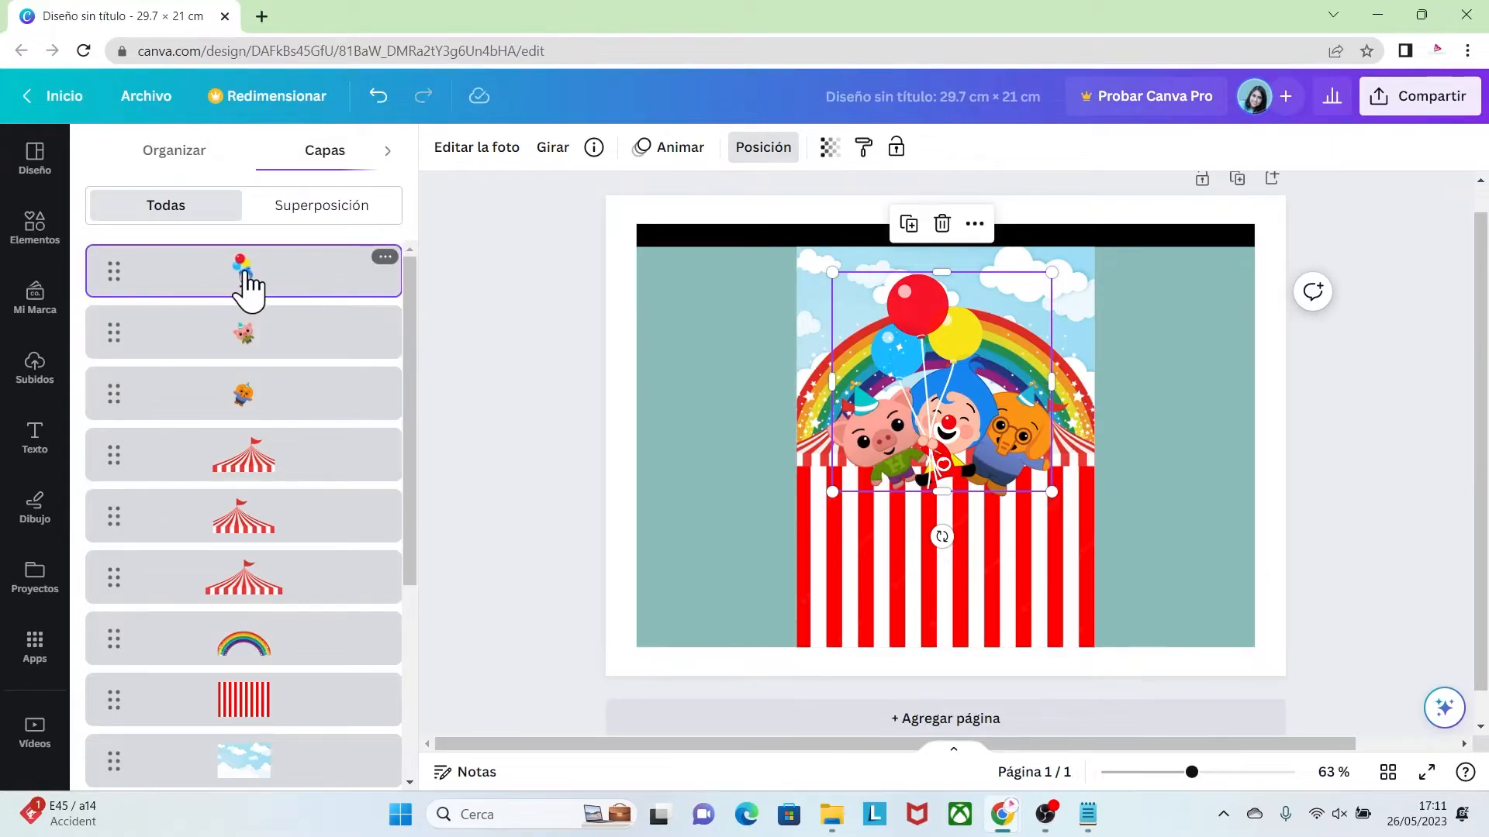
left_click_drag(279, 345, 272, 421)
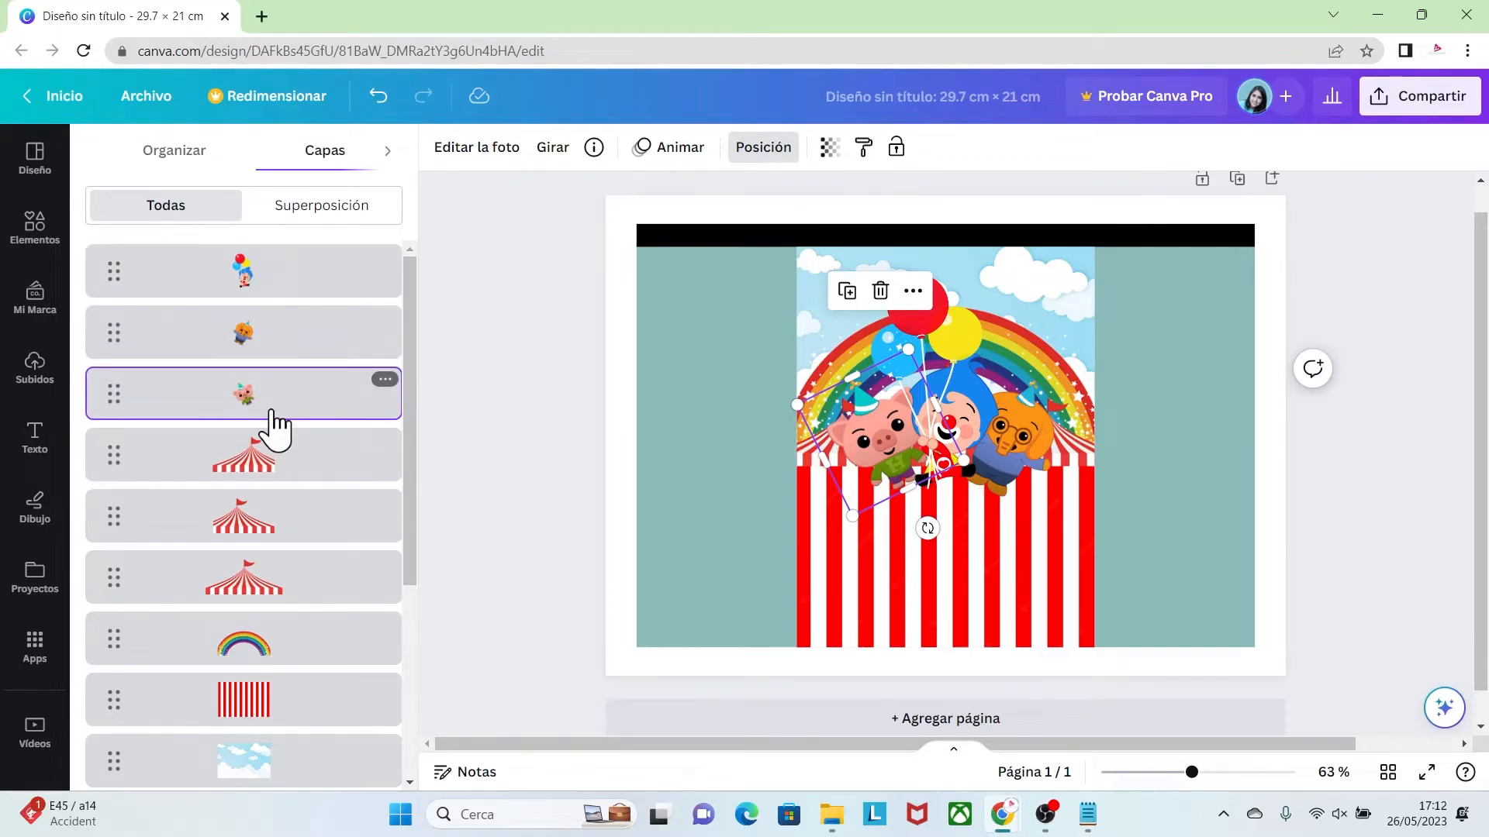
left_click(282, 271)
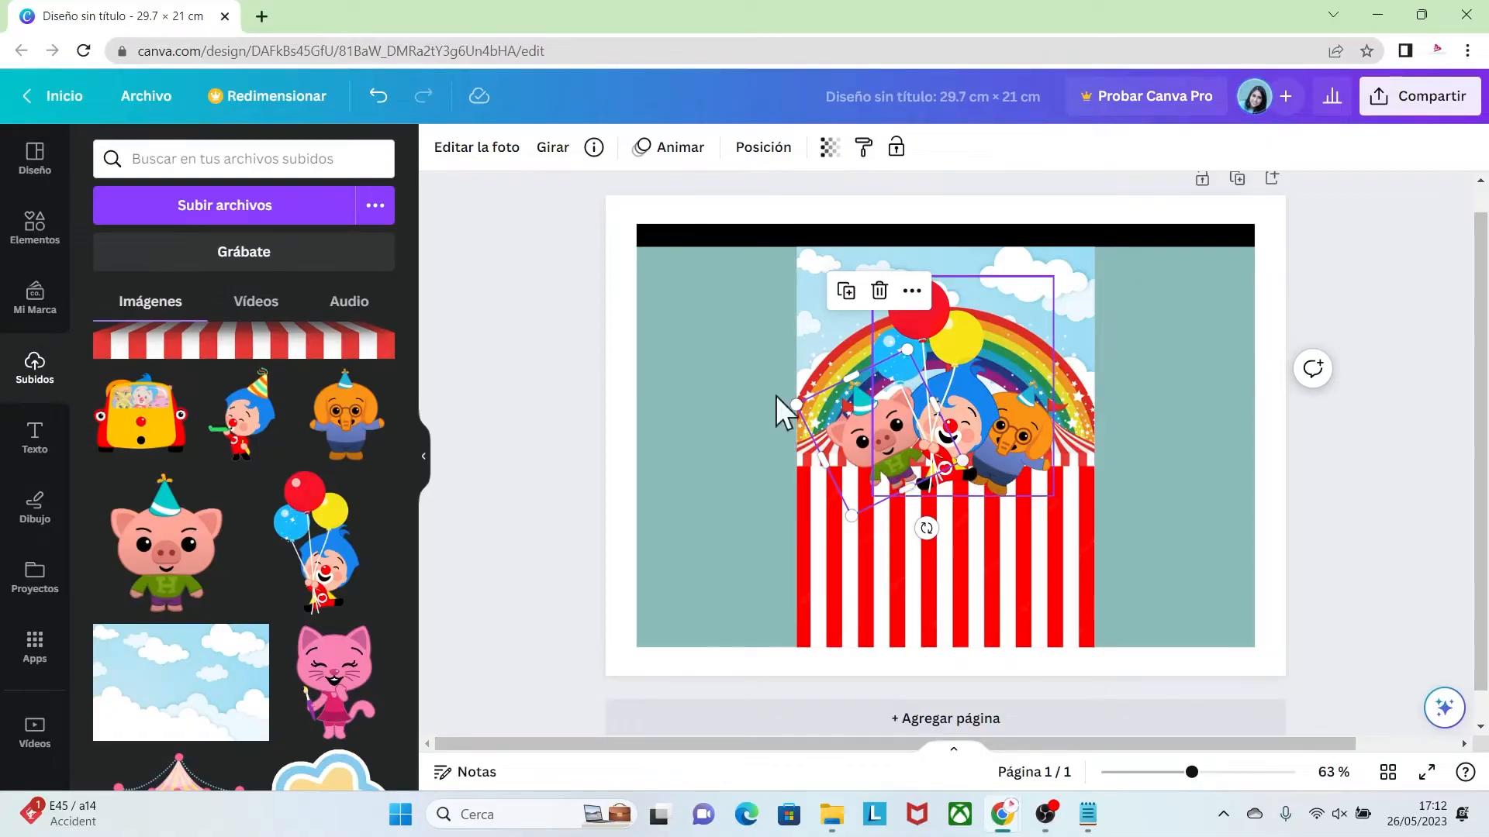
Step: Search the elements for CIRCO and show all matching graphics
left_click(37, 228)
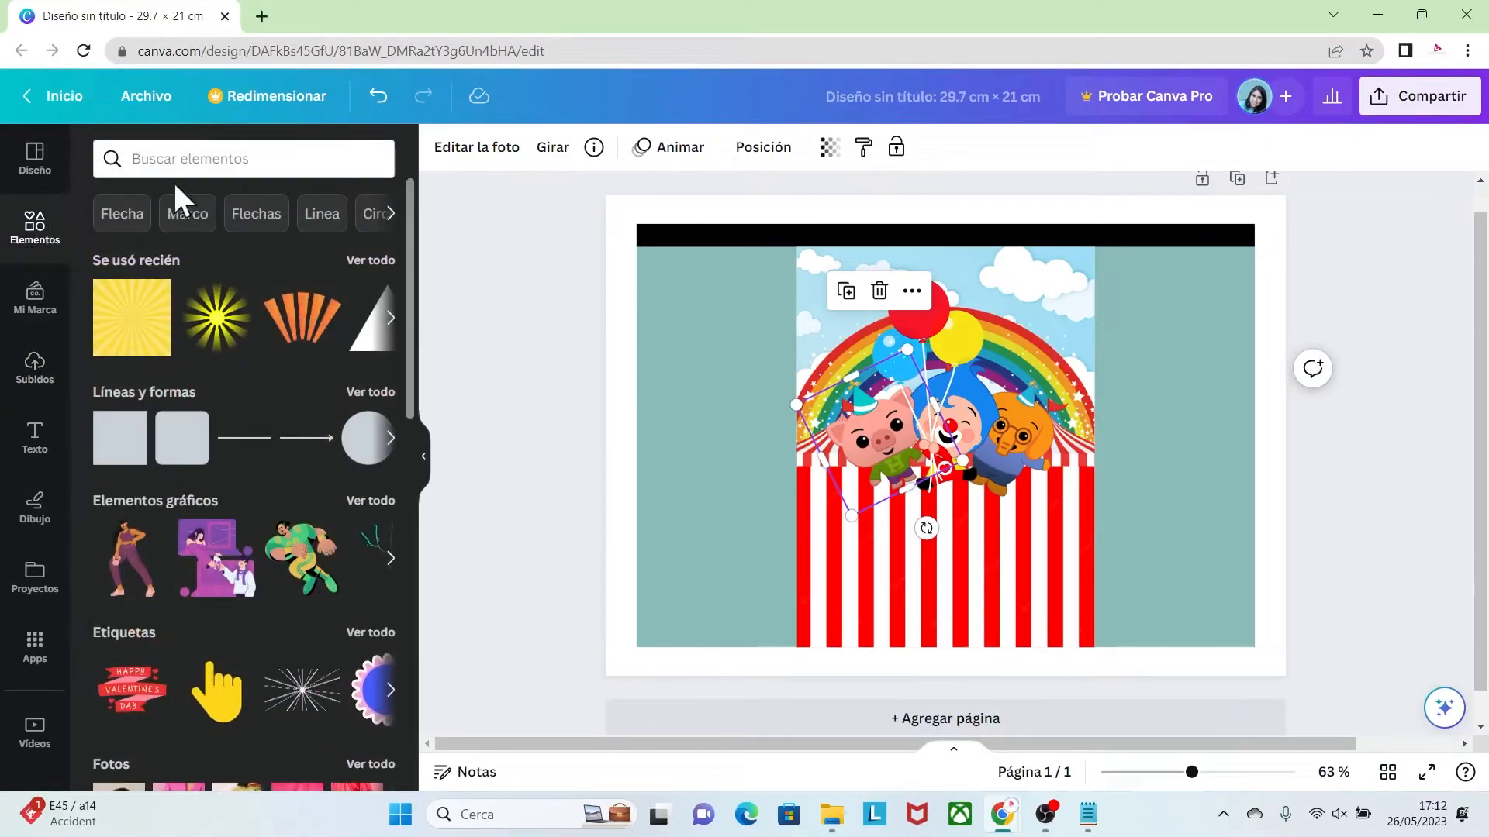
left_click(177, 160)
type("CIRCO")
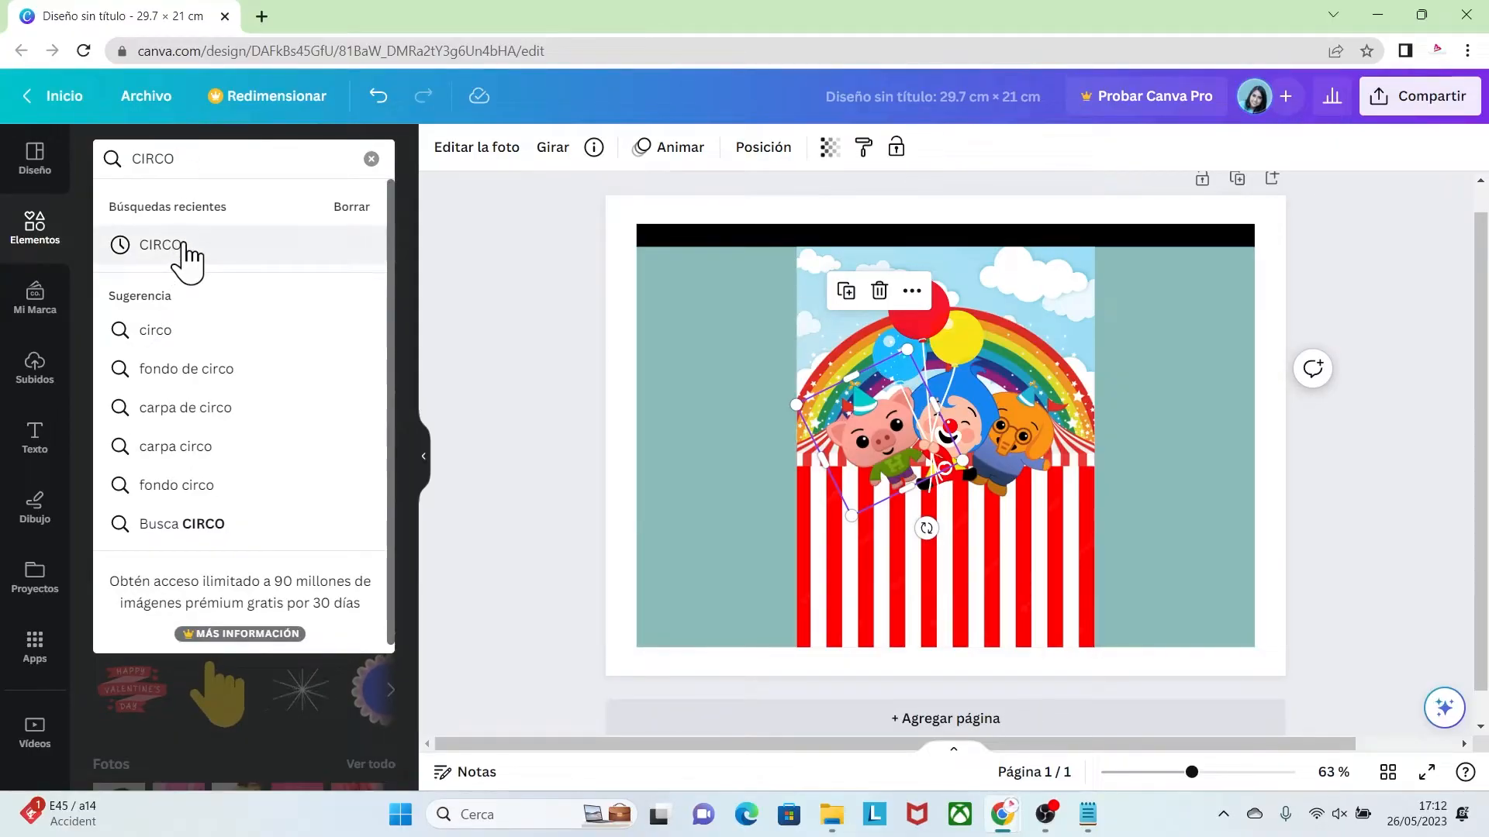
left_click(185, 252)
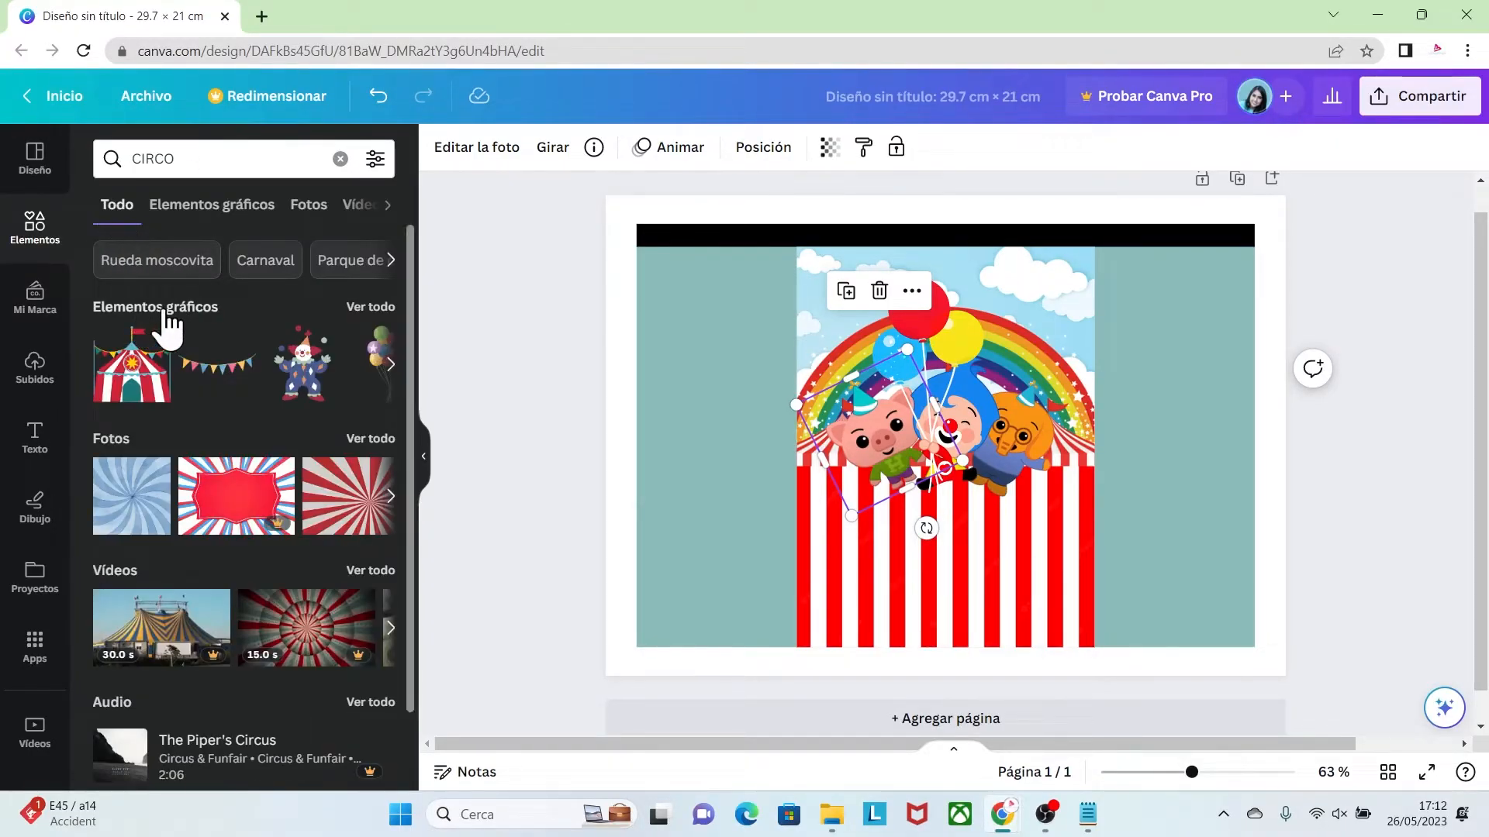
left_click(354, 304)
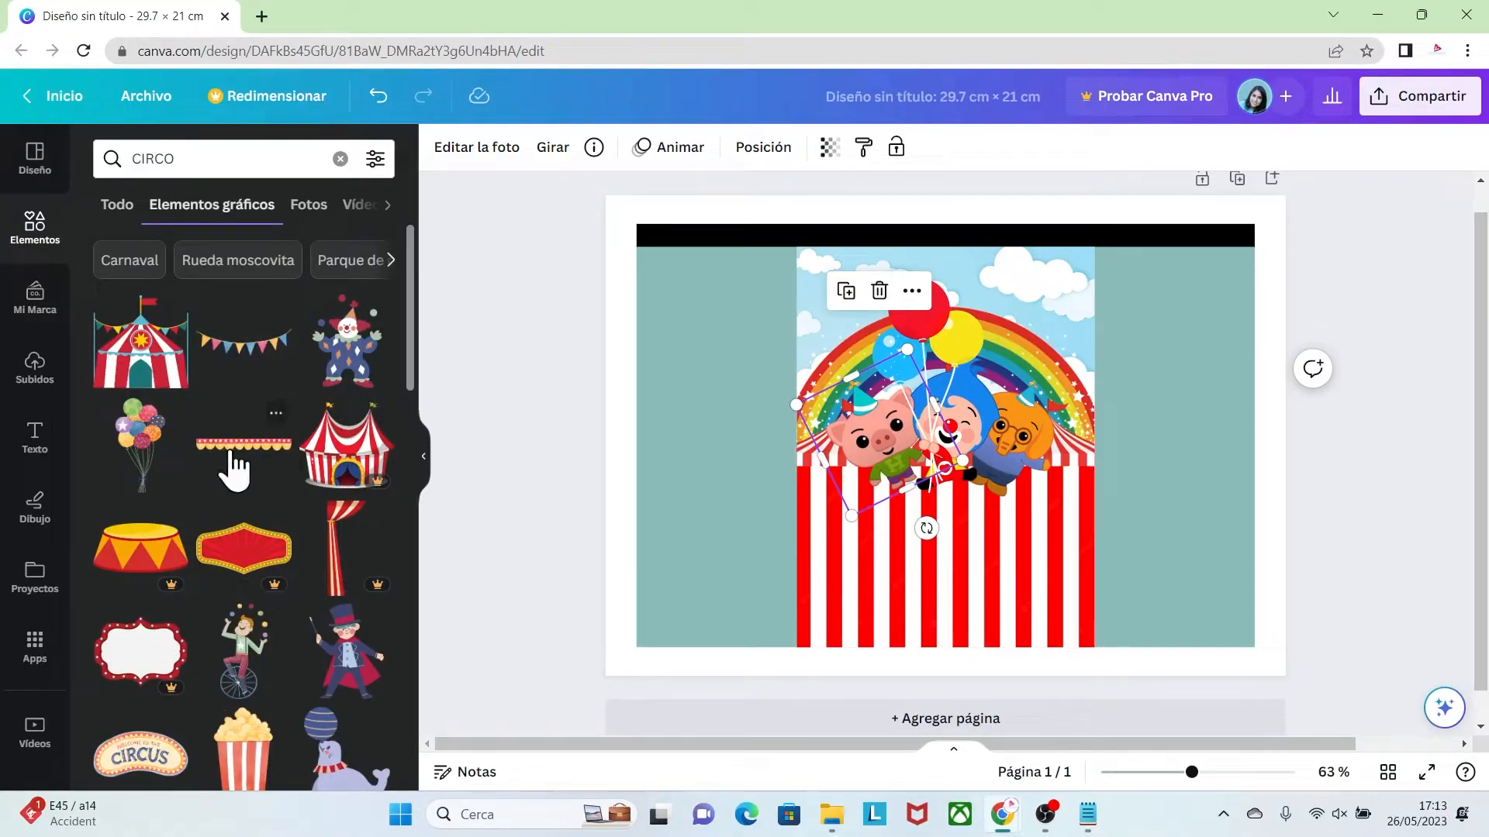
Step: Insert the Stylized Watercolor Circus Drapery graphic and fit it to the central panel's width, over the top of the stripes below the characters
left_click(276, 413)
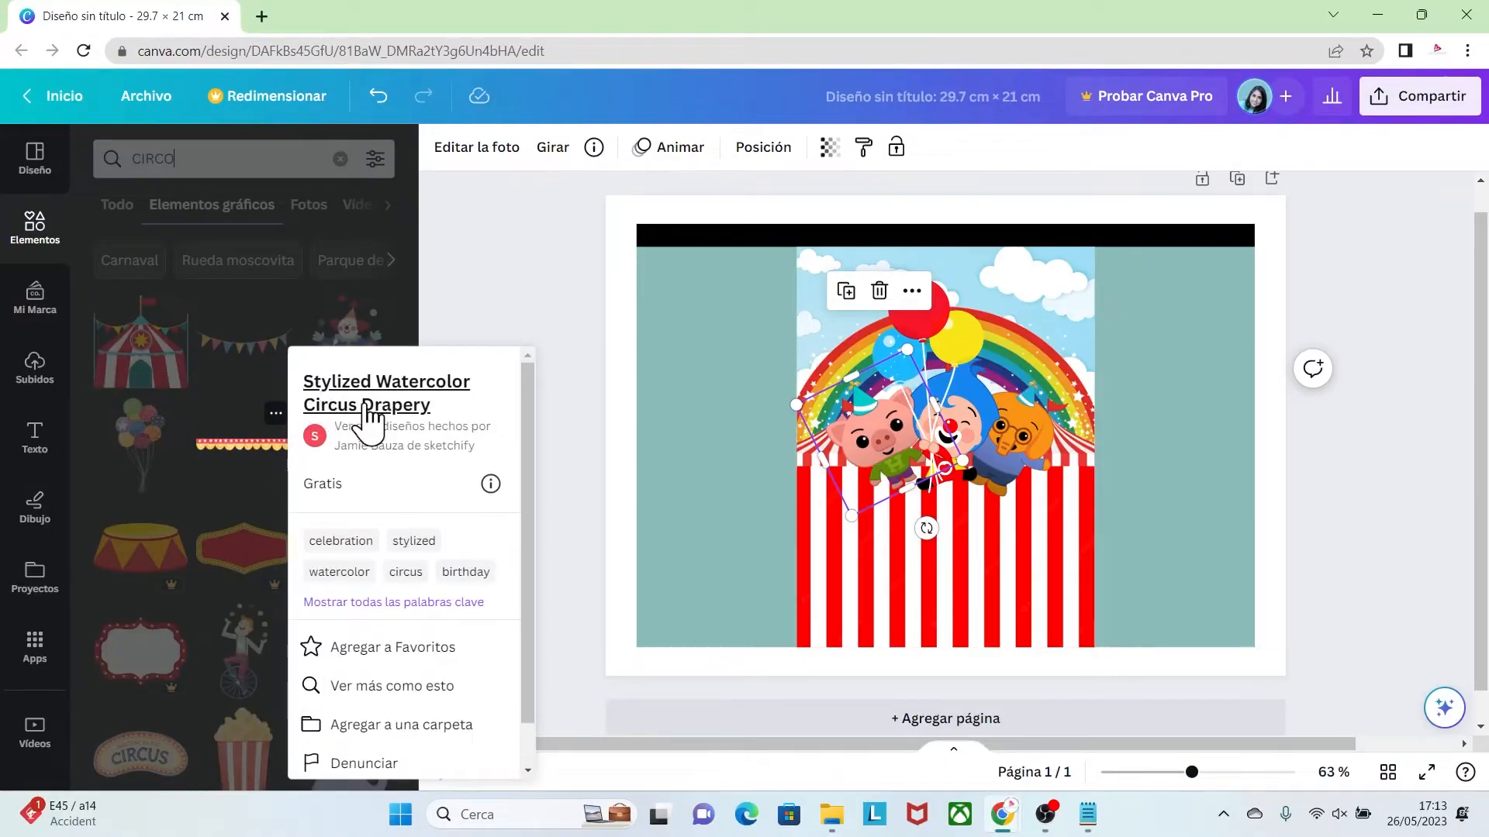
left_click(266, 421)
left_click(259, 464)
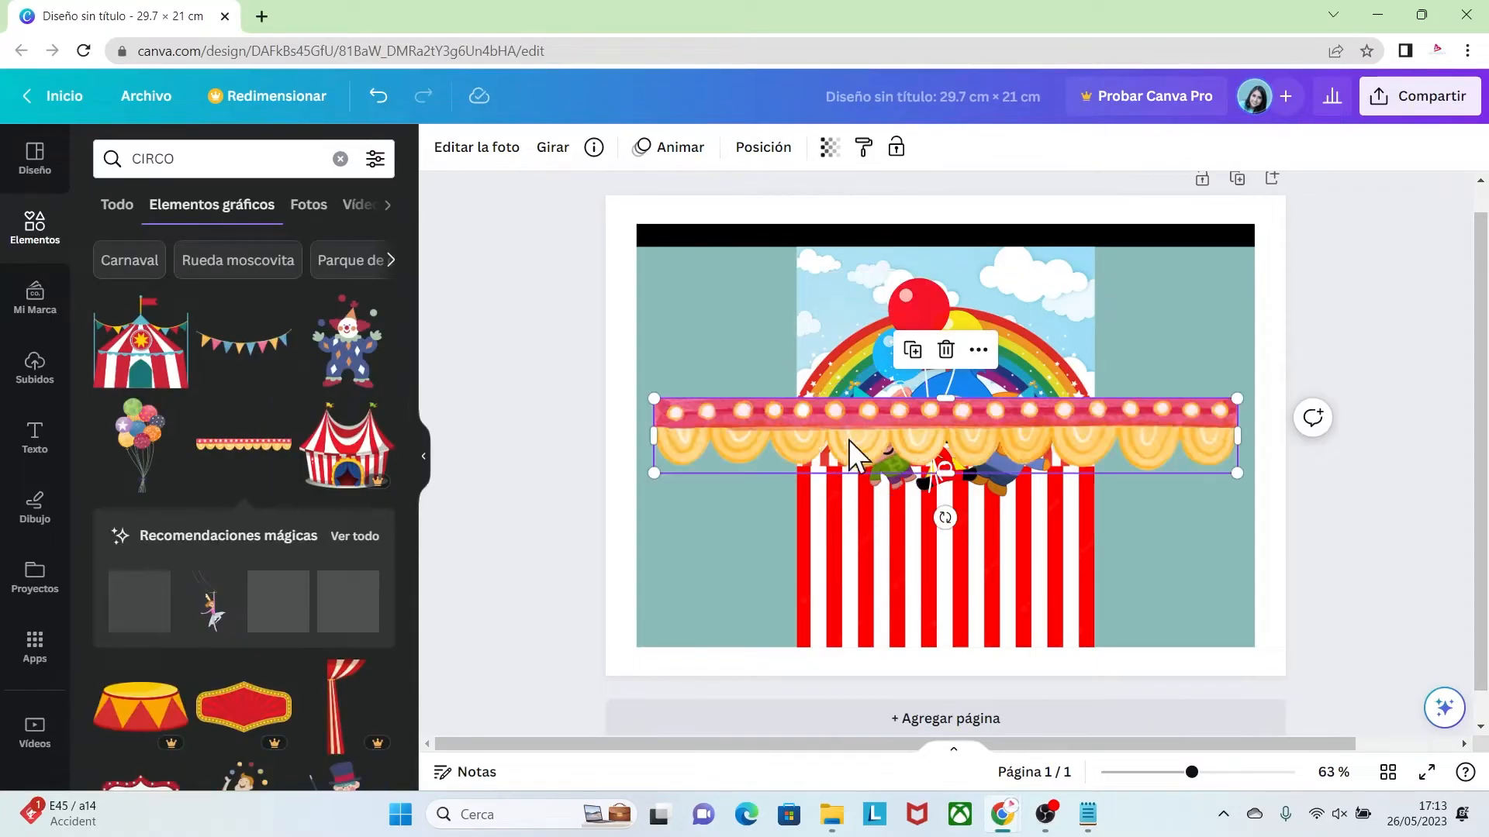
left_click_drag(734, 421, 730, 458)
left_click_drag(1227, 509, 1023, 490)
left_click(1324, 569)
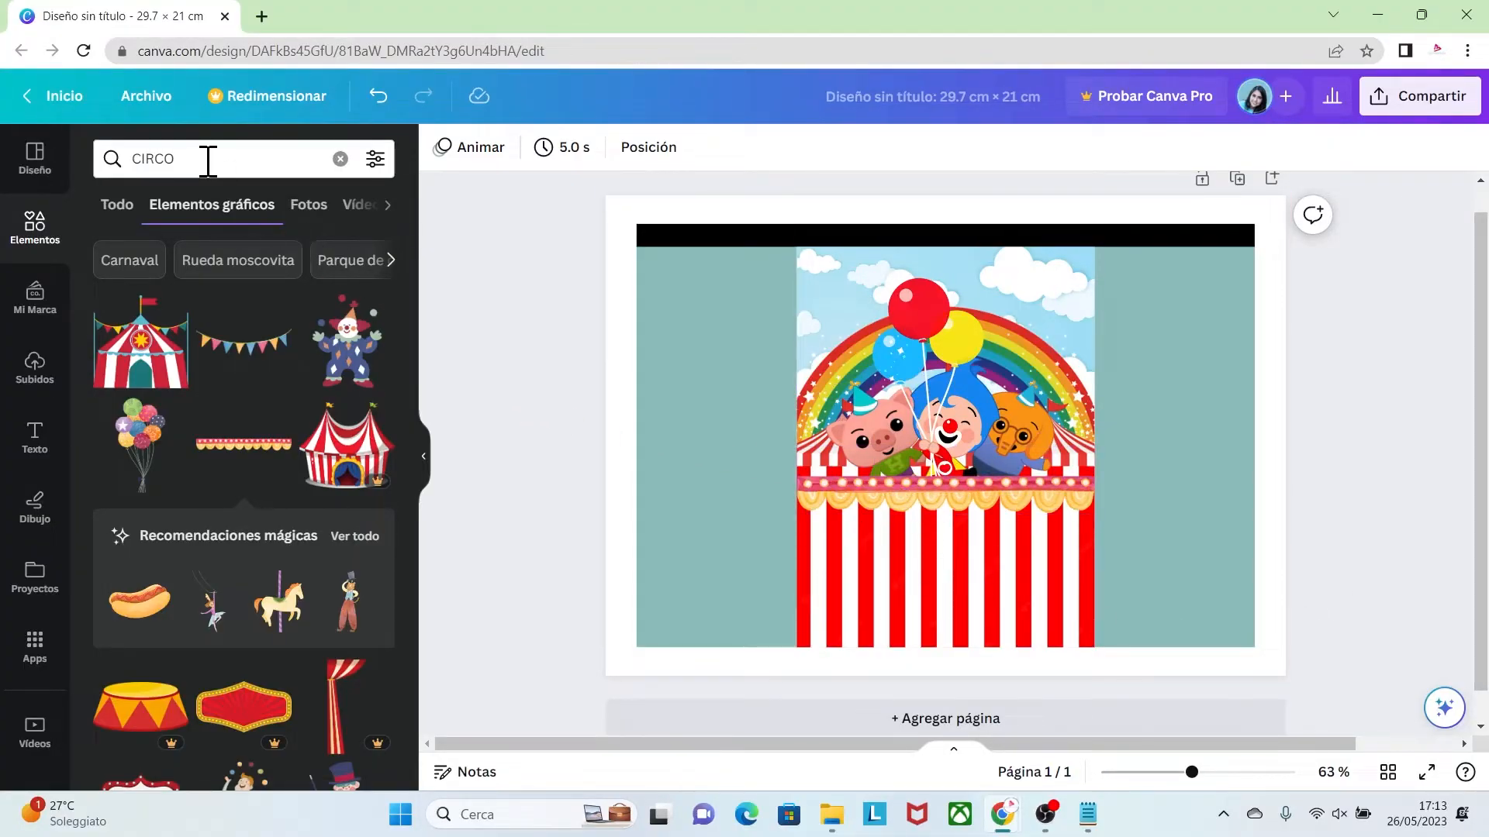
Step: Search the elements for MARCO, open the Marcos collection and browse to the oval frames
left_click(122, 159)
key("BackSpace")
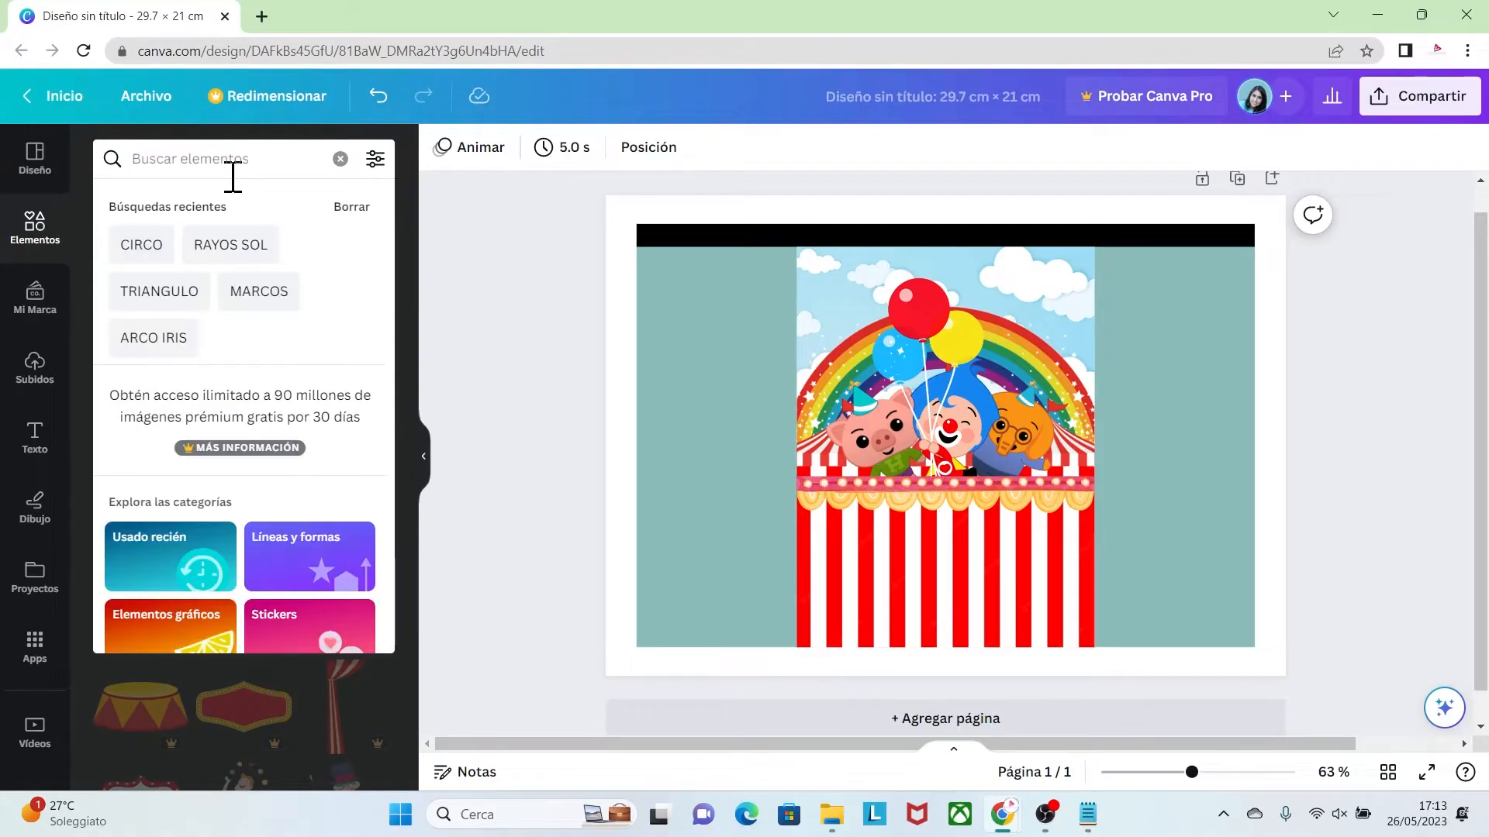
type("MARCO")
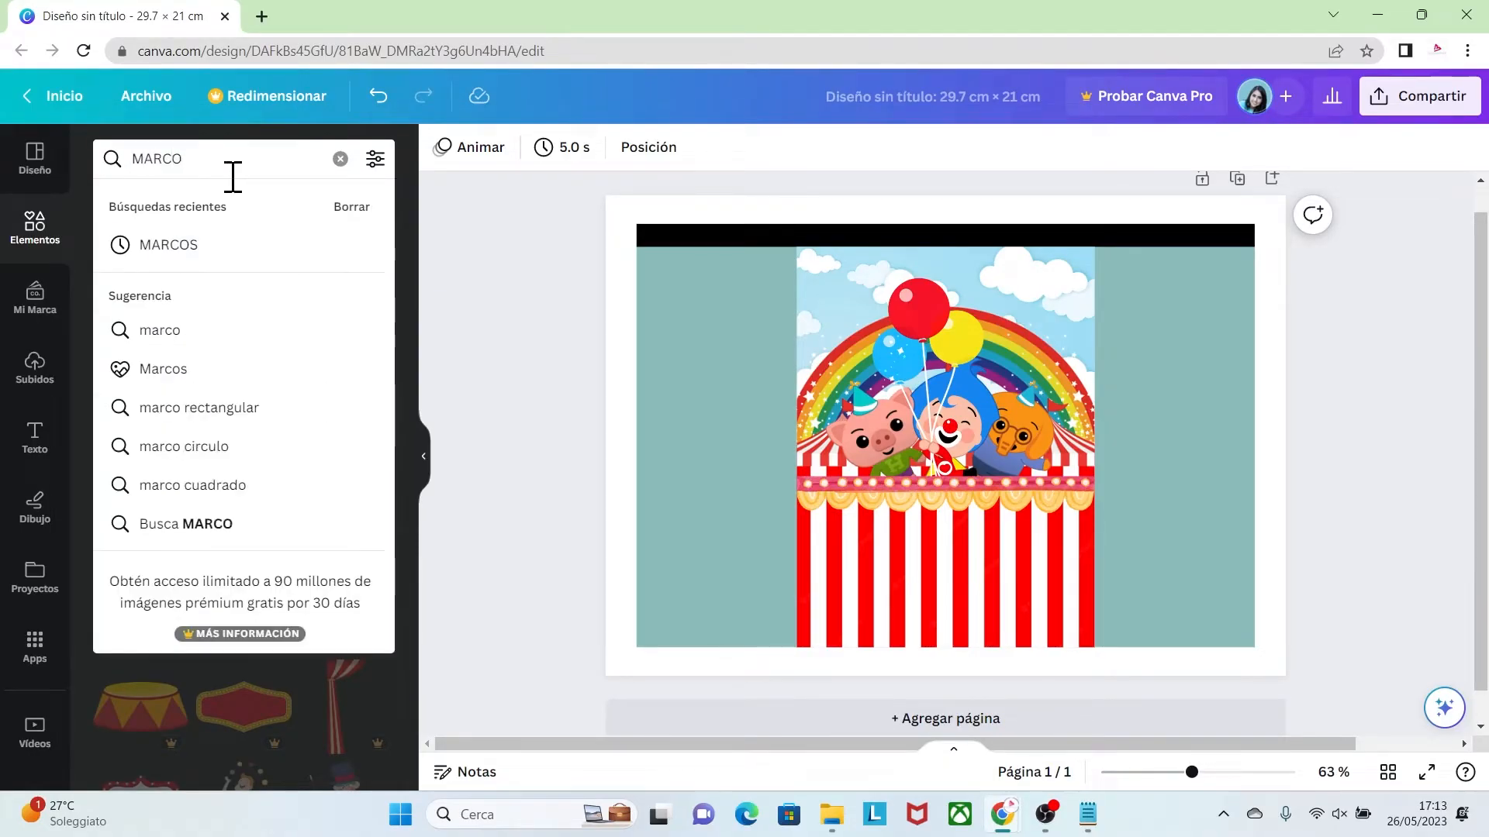
left_click(173, 370)
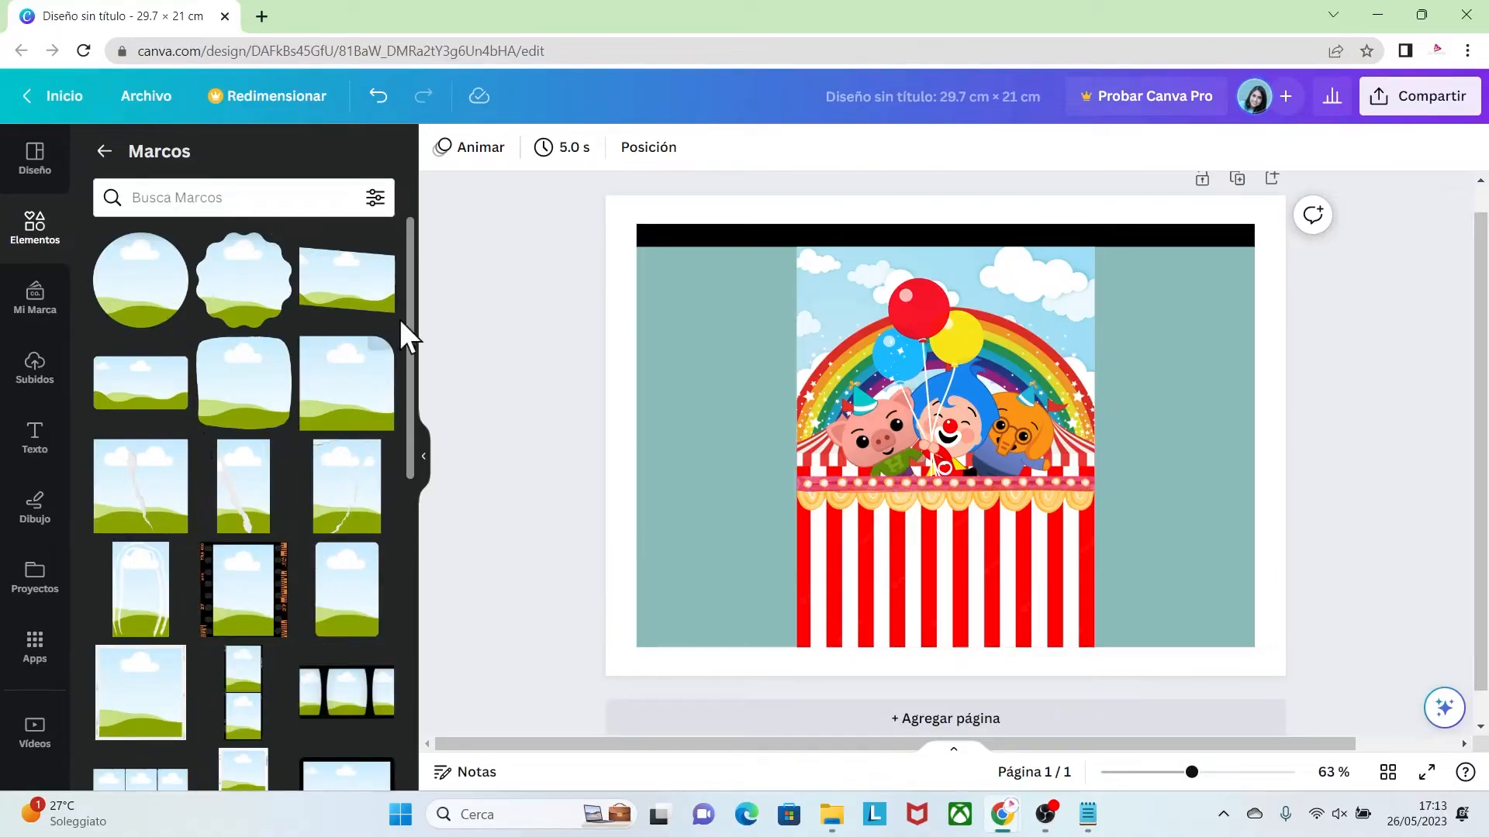
scroll(399, 324, "down", 10)
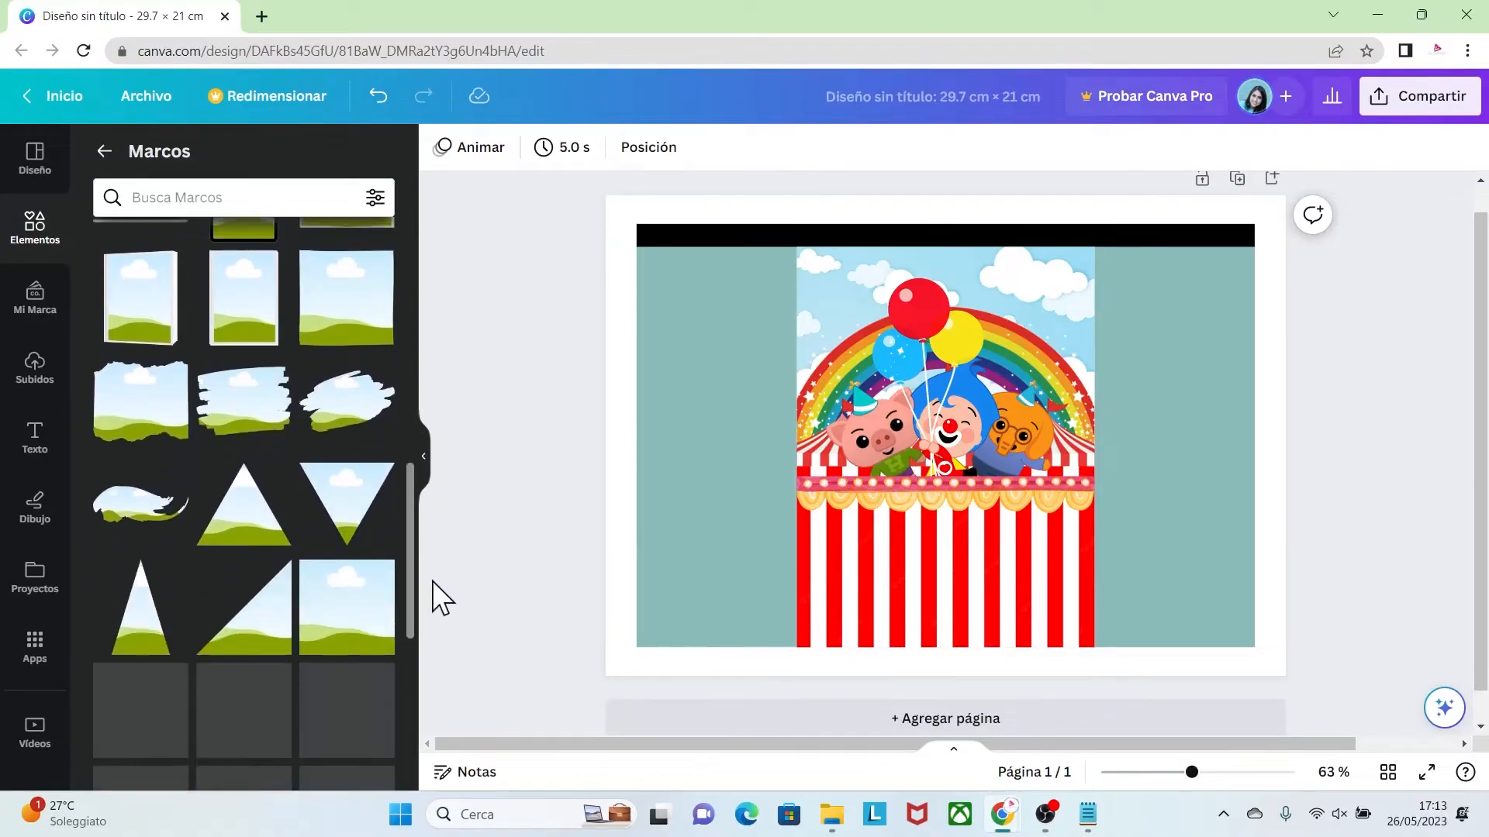
scroll(429, 577, "down", 8)
scroll(421, 646, "down", 10)
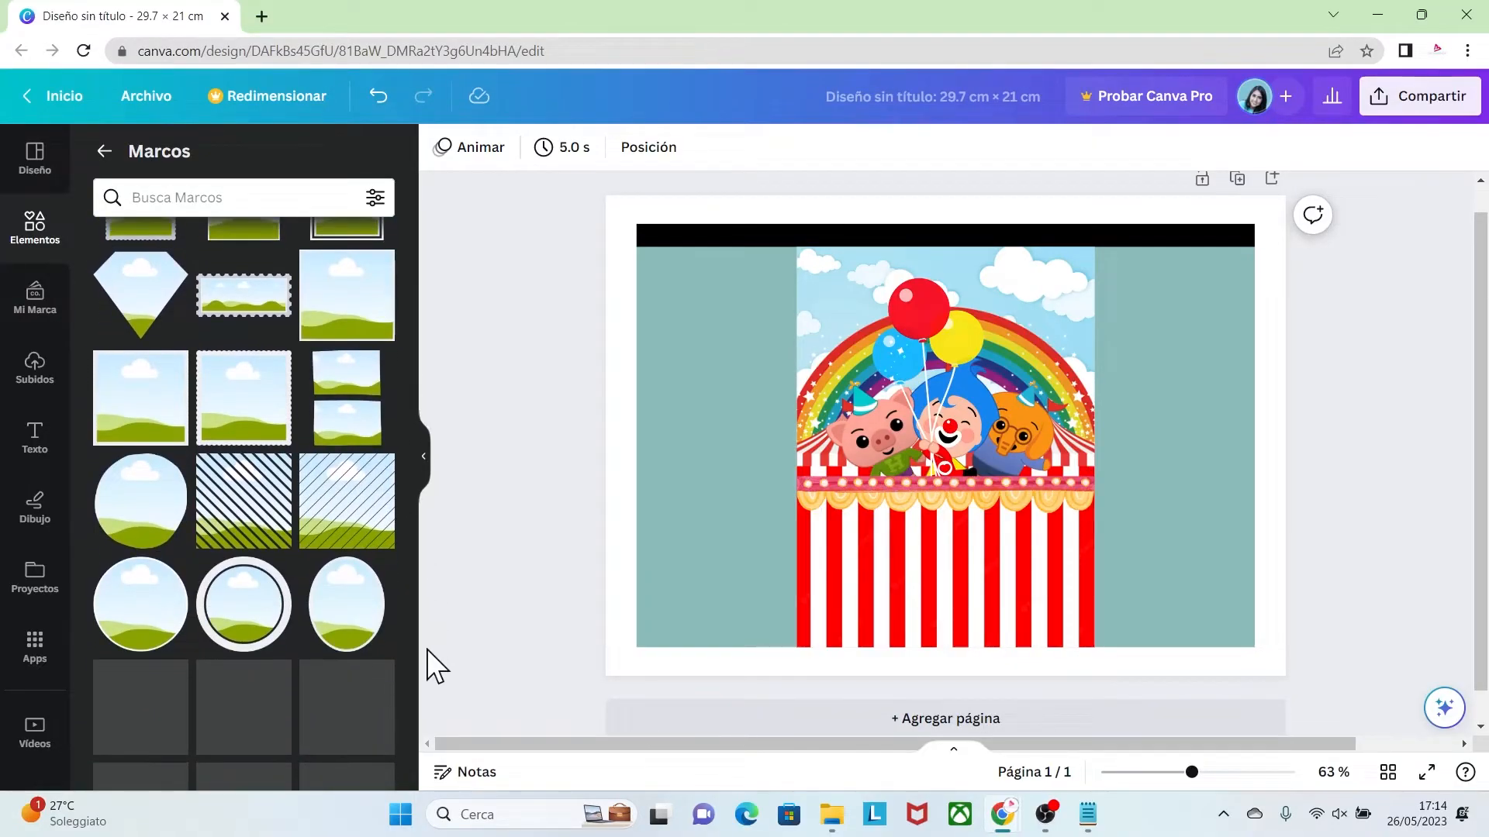
Step: Insert the Oval Frame with Border, rotate it to lie horizontally, shrink it and center it over the drapery and stripes of the central panel
left_click(380, 573)
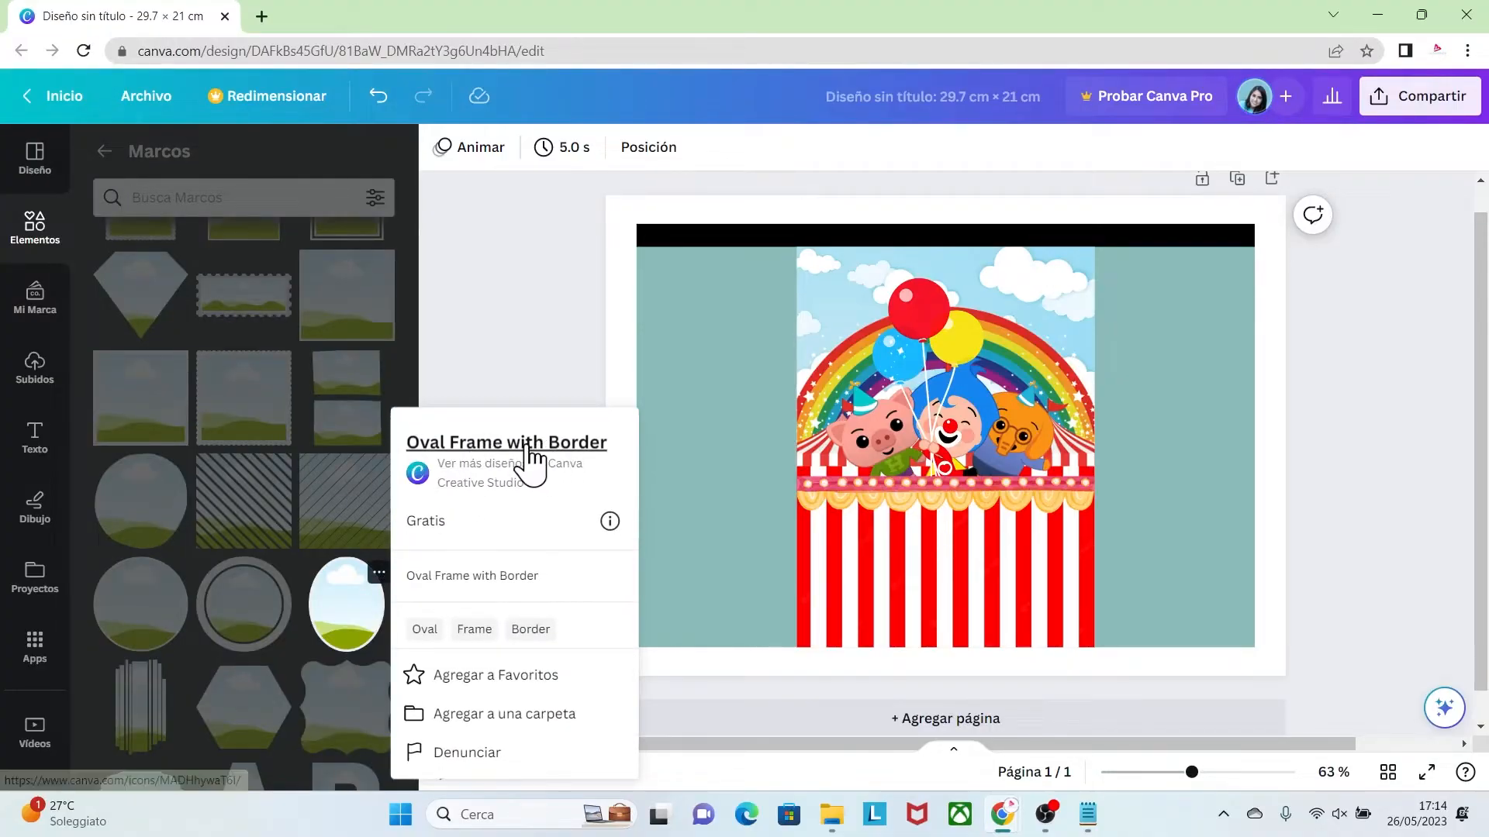
left_click(340, 606)
left_click(343, 620)
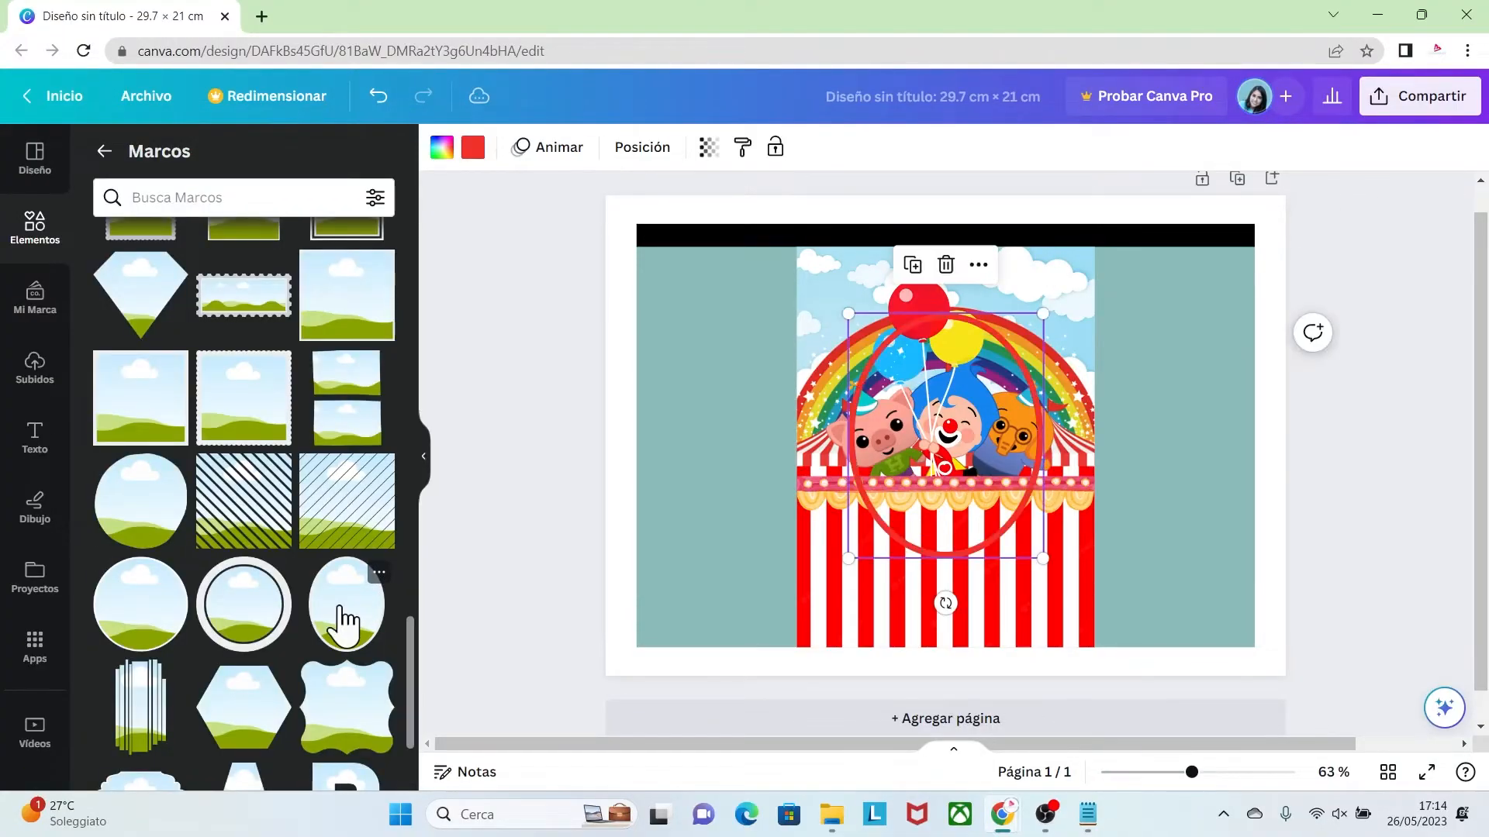
left_click_drag(908, 428, 918, 459)
left_click_drag(955, 632, 1093, 463)
left_click_drag(1078, 564, 993, 497)
left_click_drag(949, 451, 979, 521)
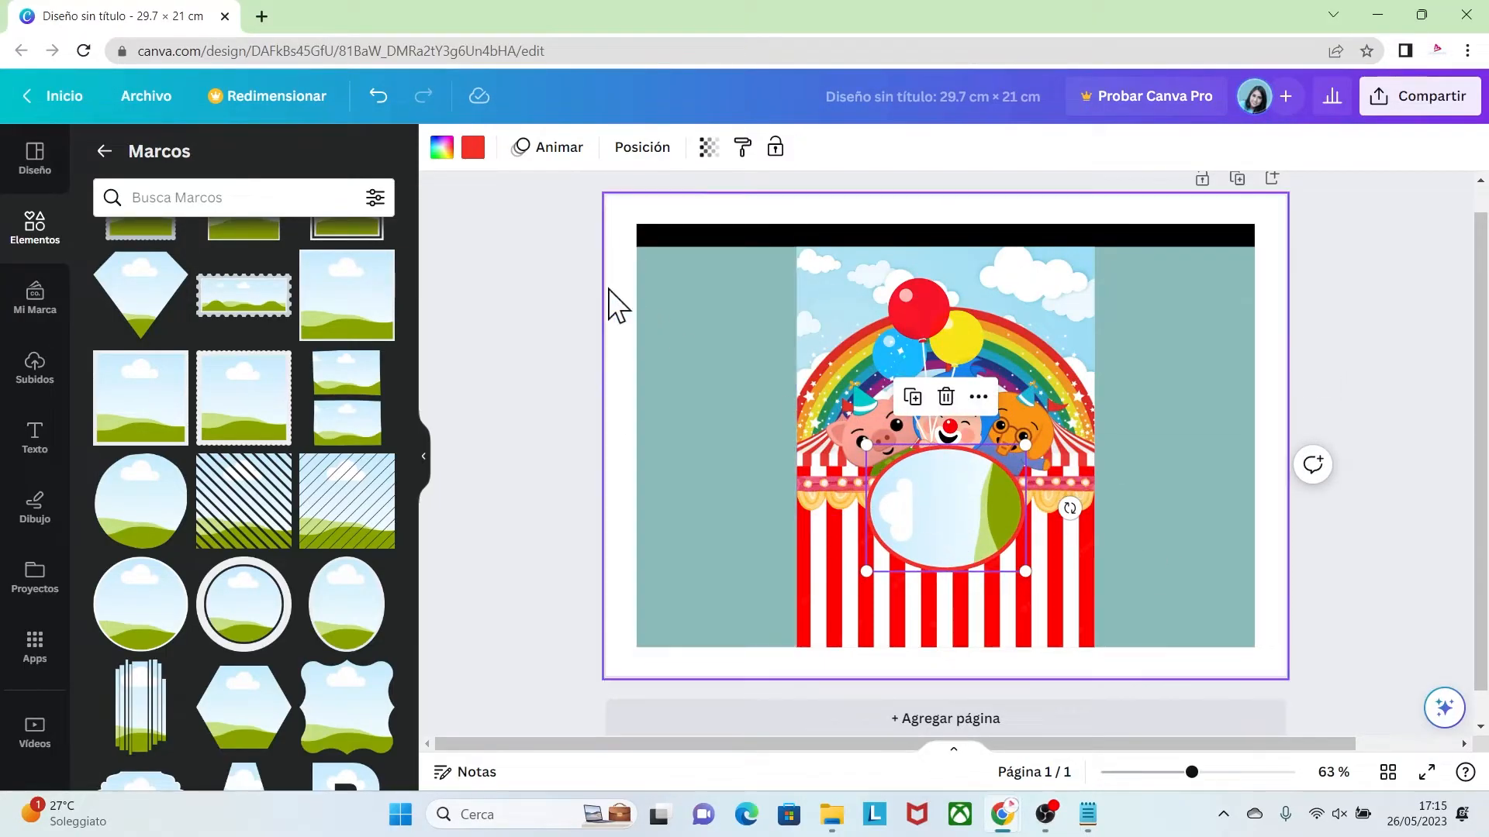
Step: Fill the oval frame with the red #EA3B36, sampled from the circus artwork
left_click(445, 149)
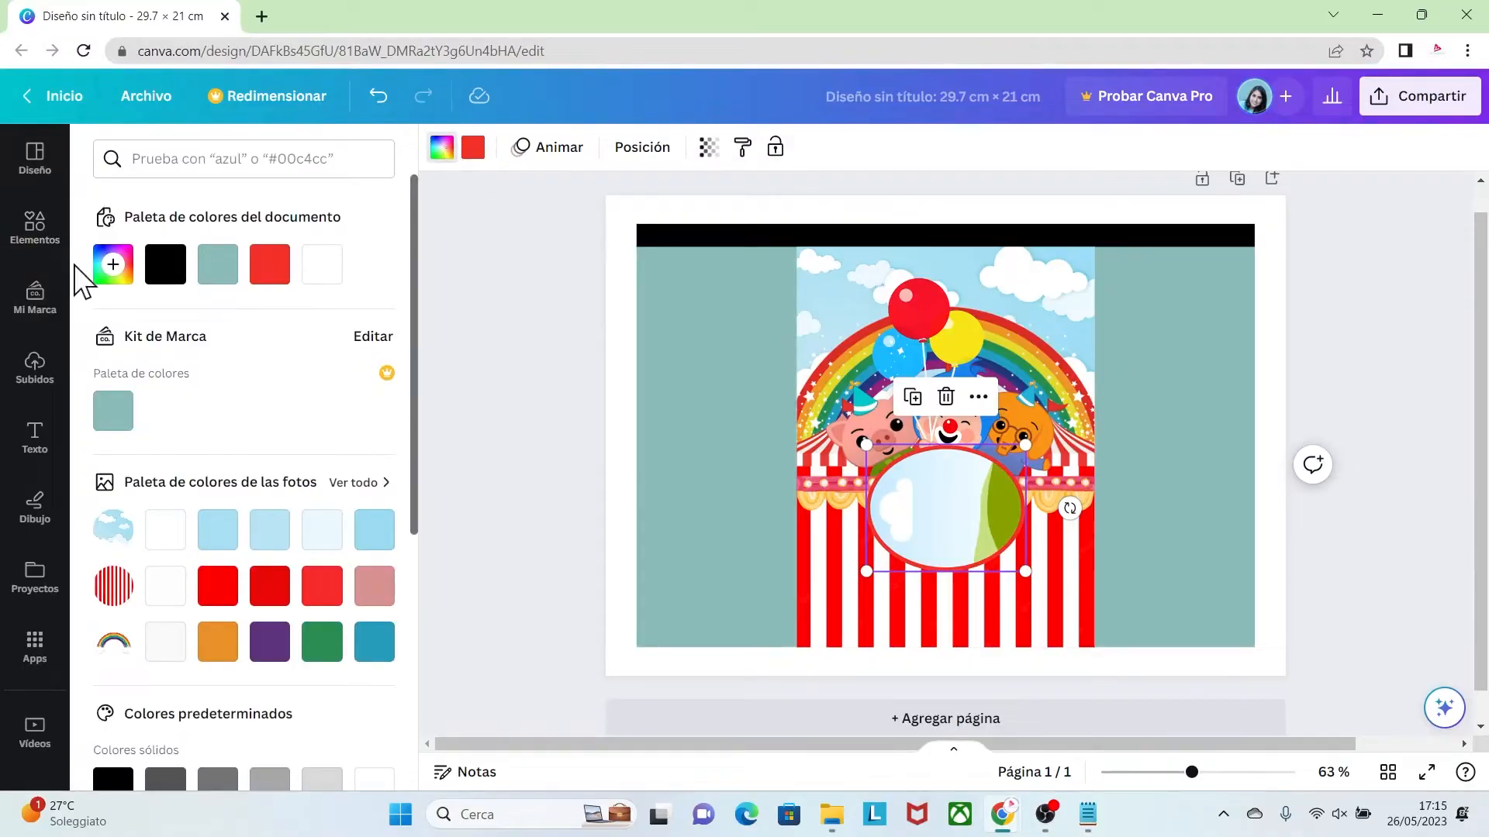
left_click(113, 266)
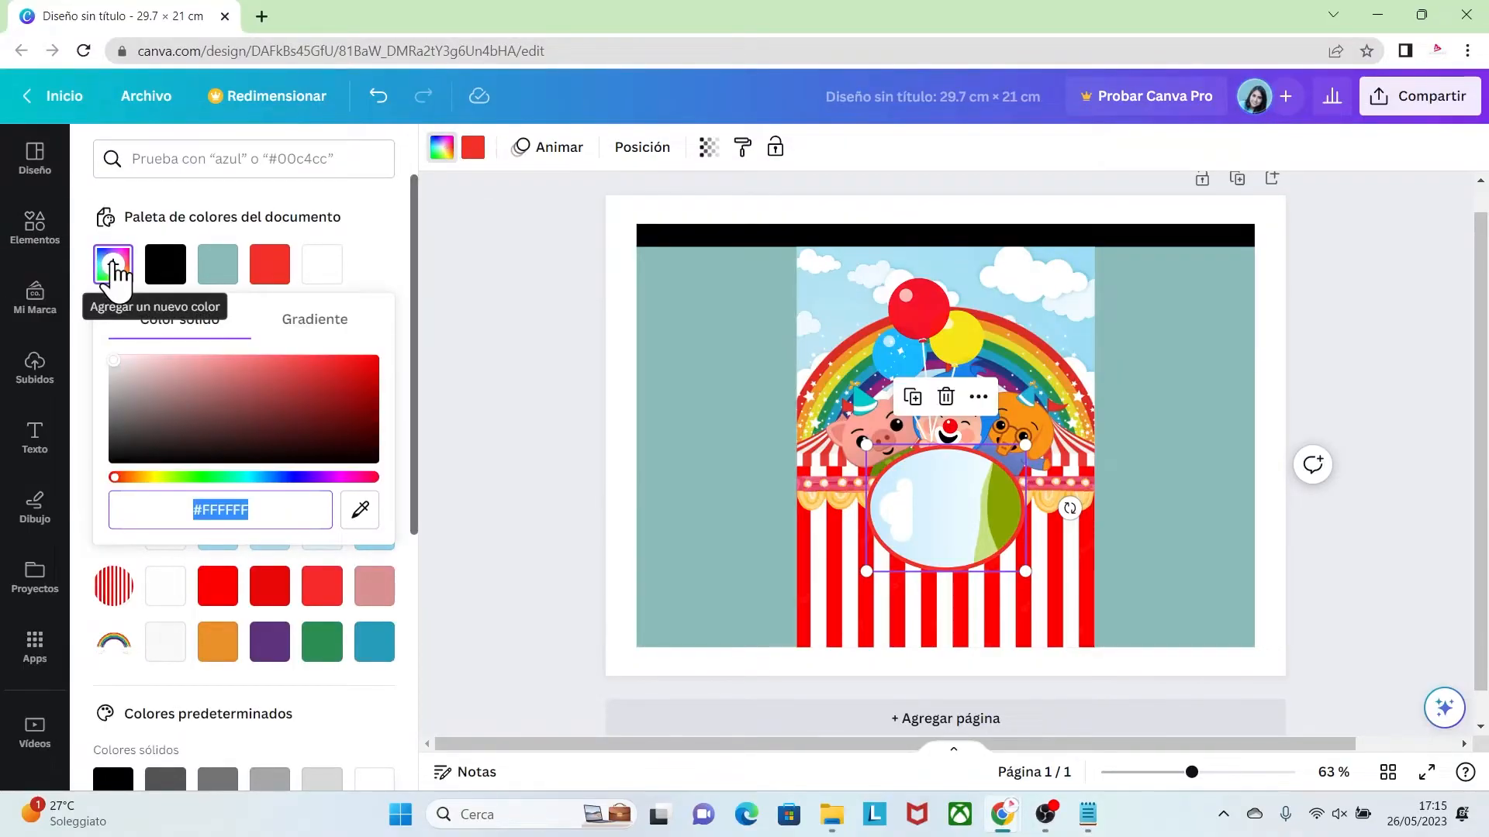
left_click(360, 509)
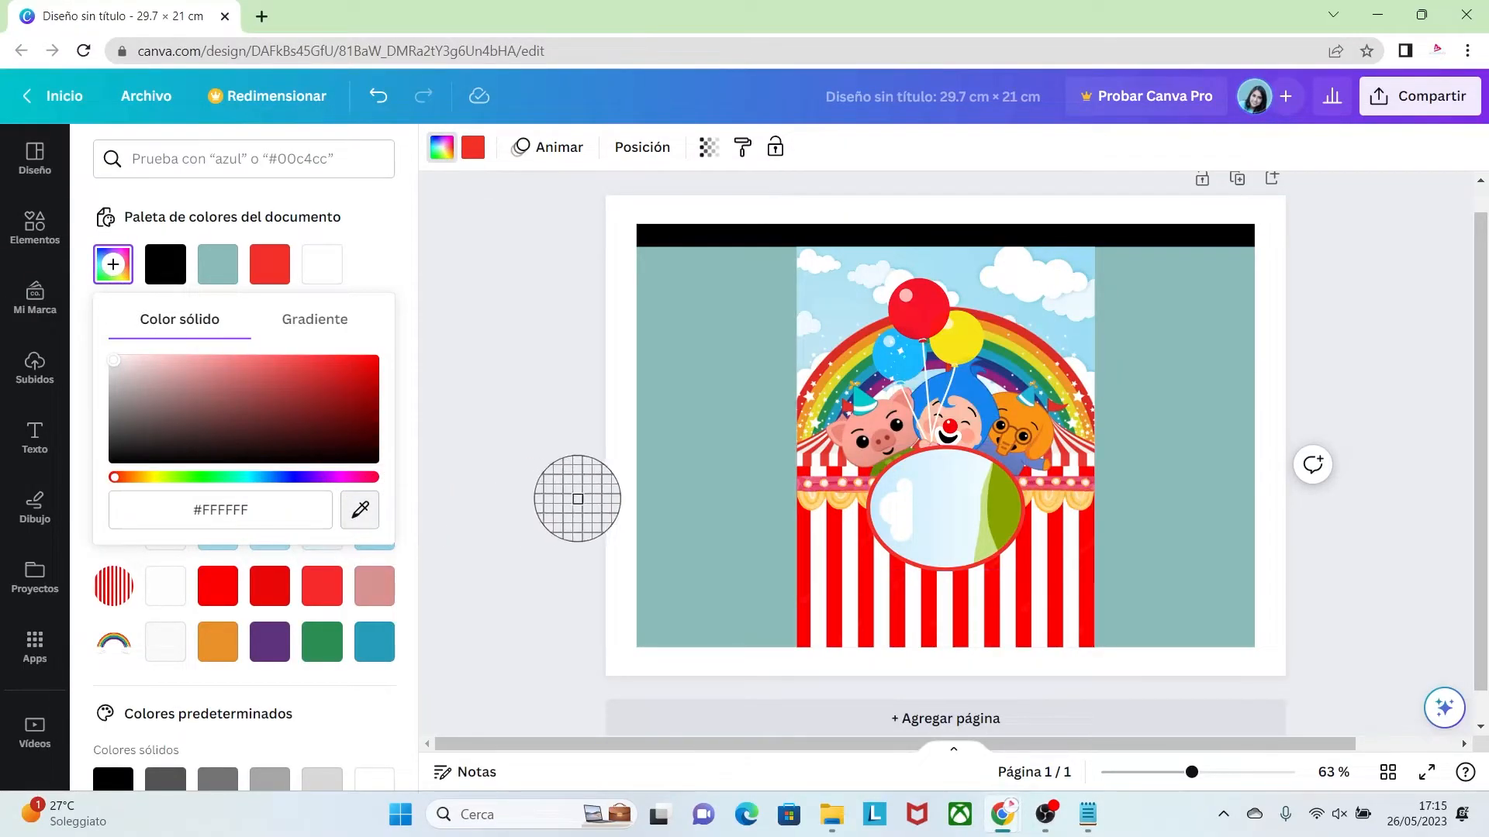
left_click(839, 454)
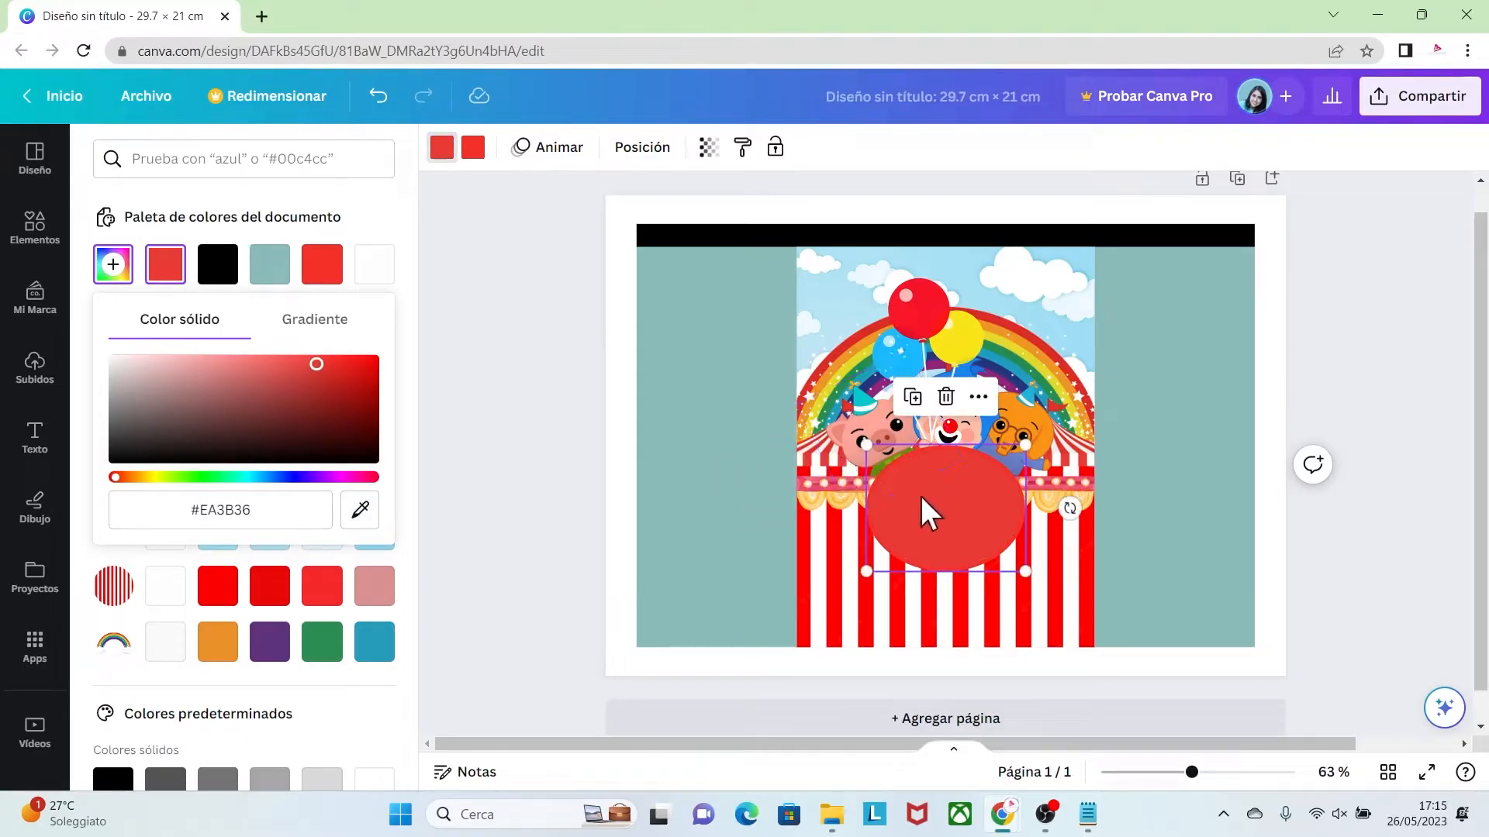
Step: Recolor the oval frame's border yellow #F9E618, sampled from the yellow balloon
left_click(475, 155)
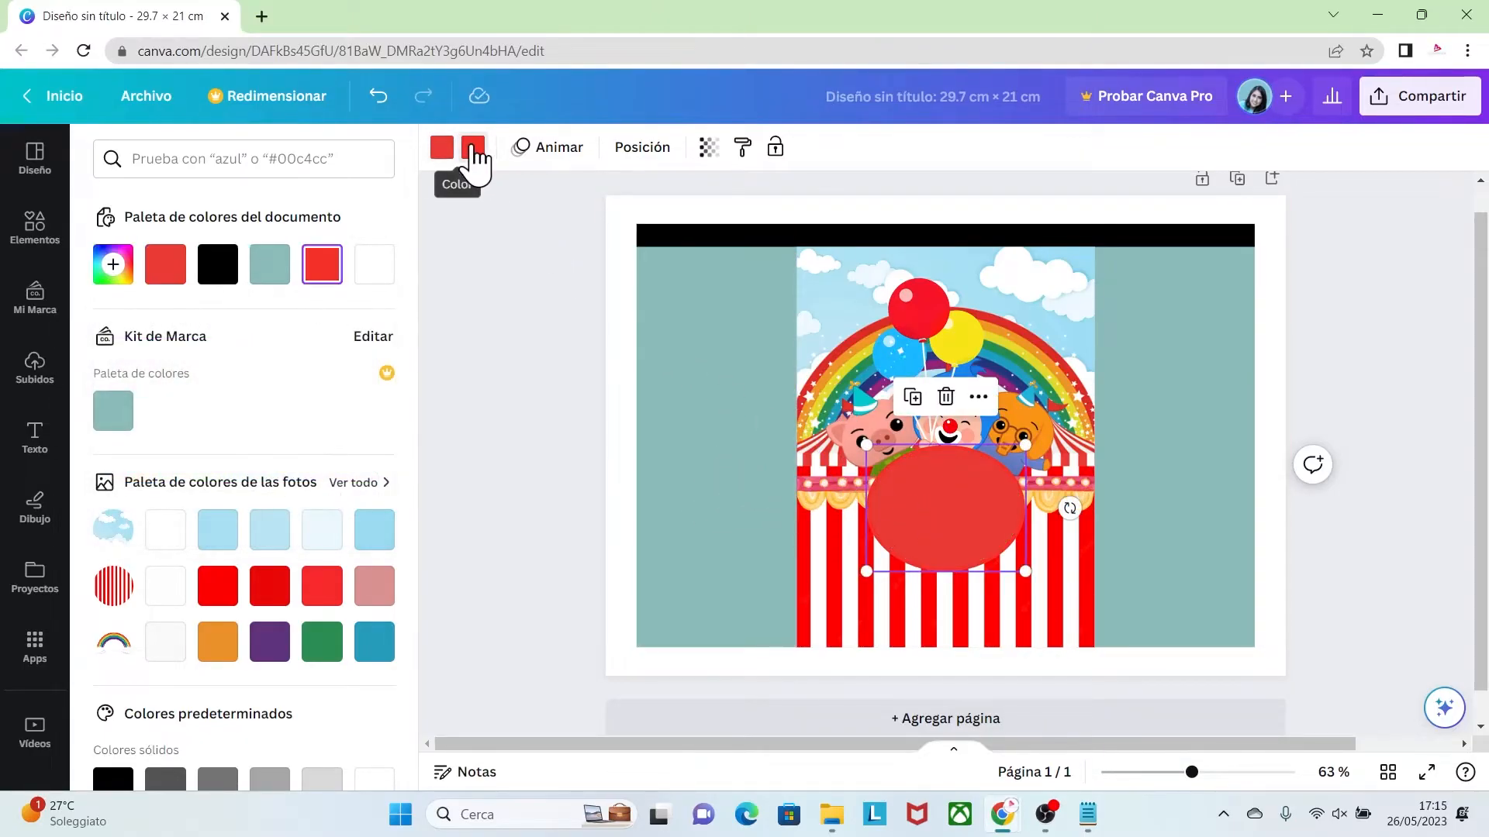
left_click(114, 264)
left_click(360, 510)
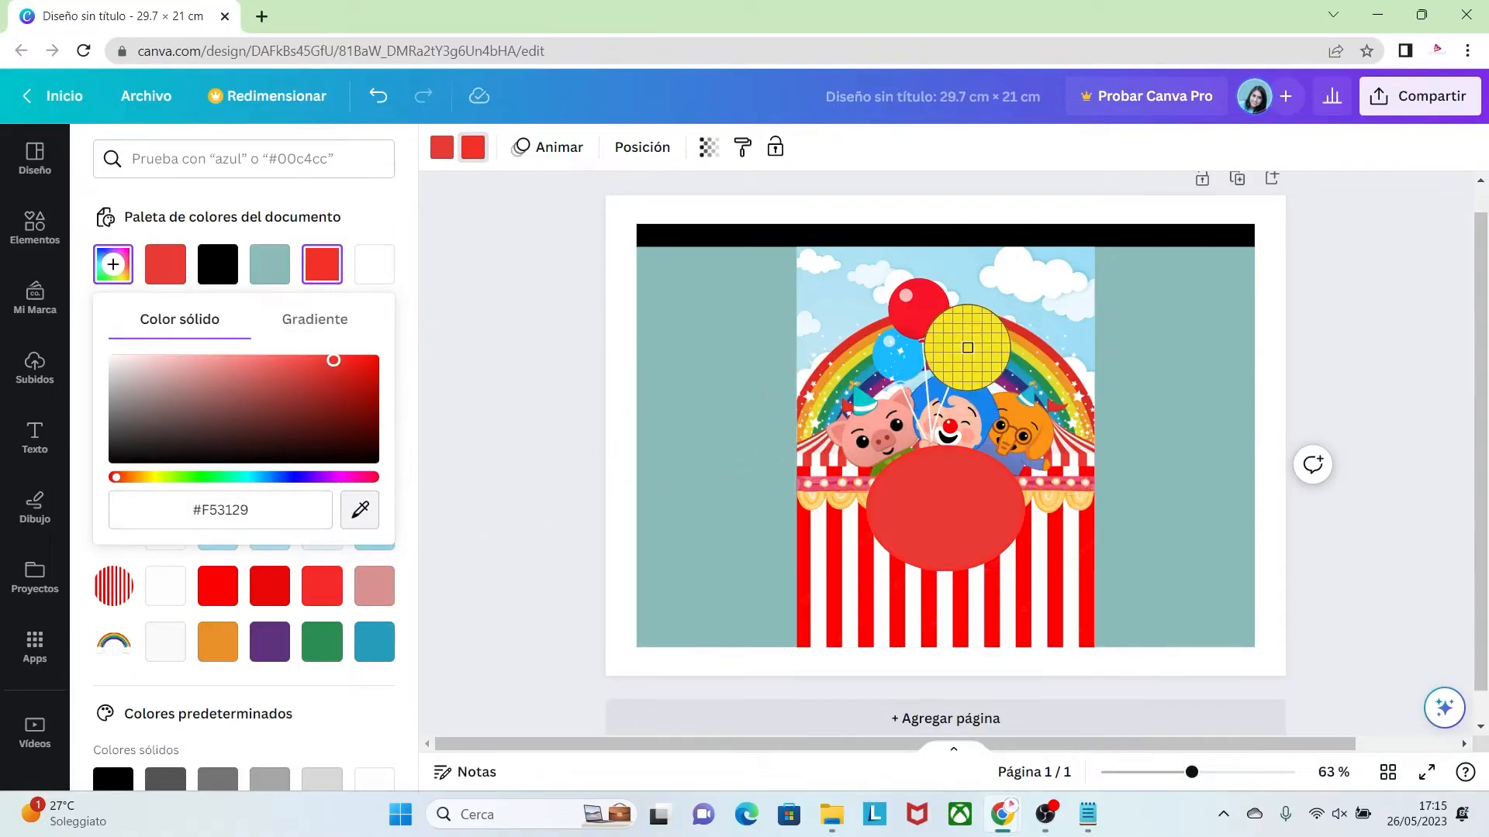
left_click(968, 349)
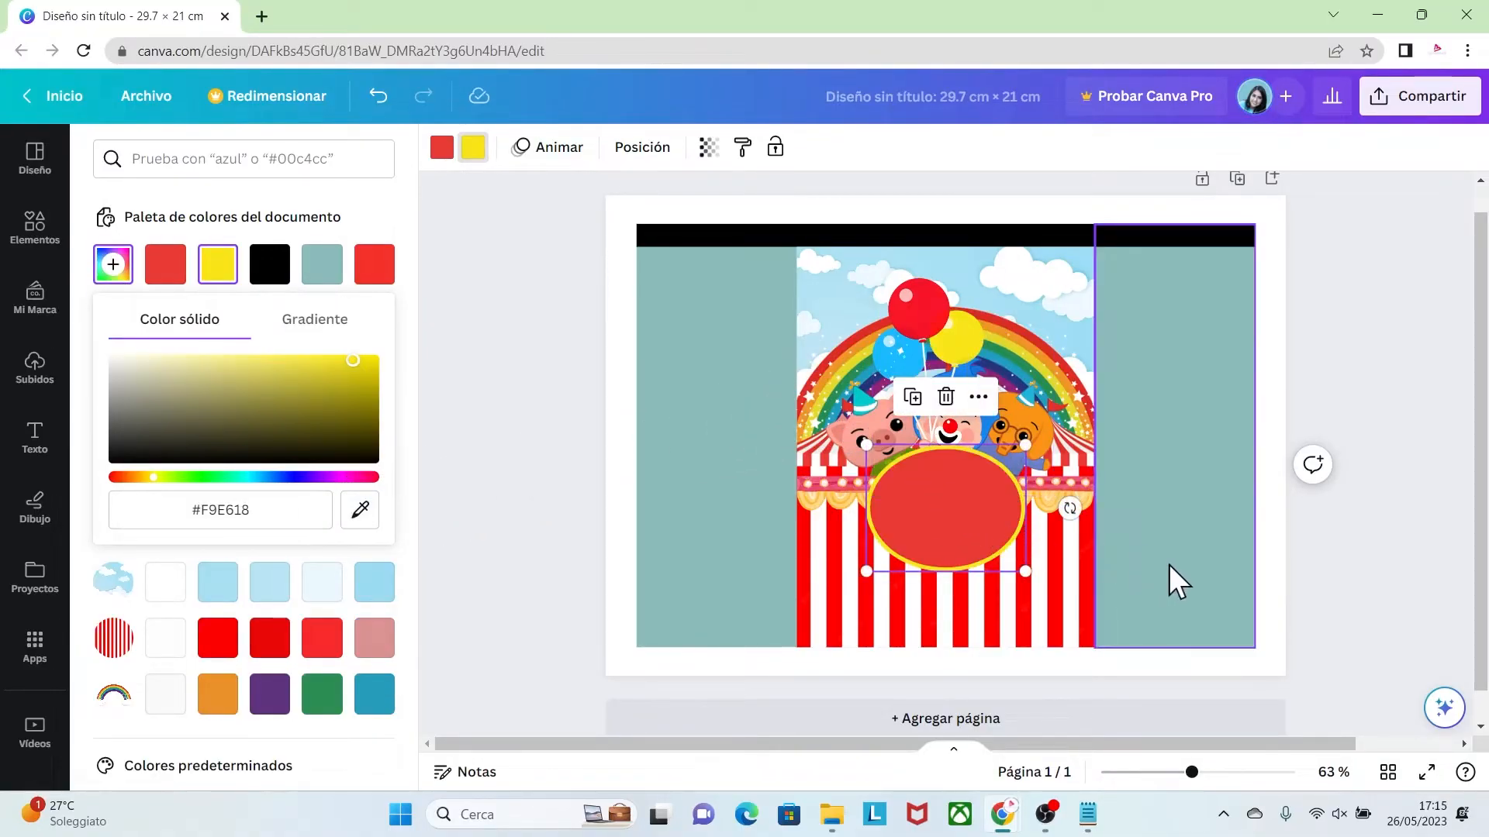
left_click(1308, 555)
left_click(1323, 592)
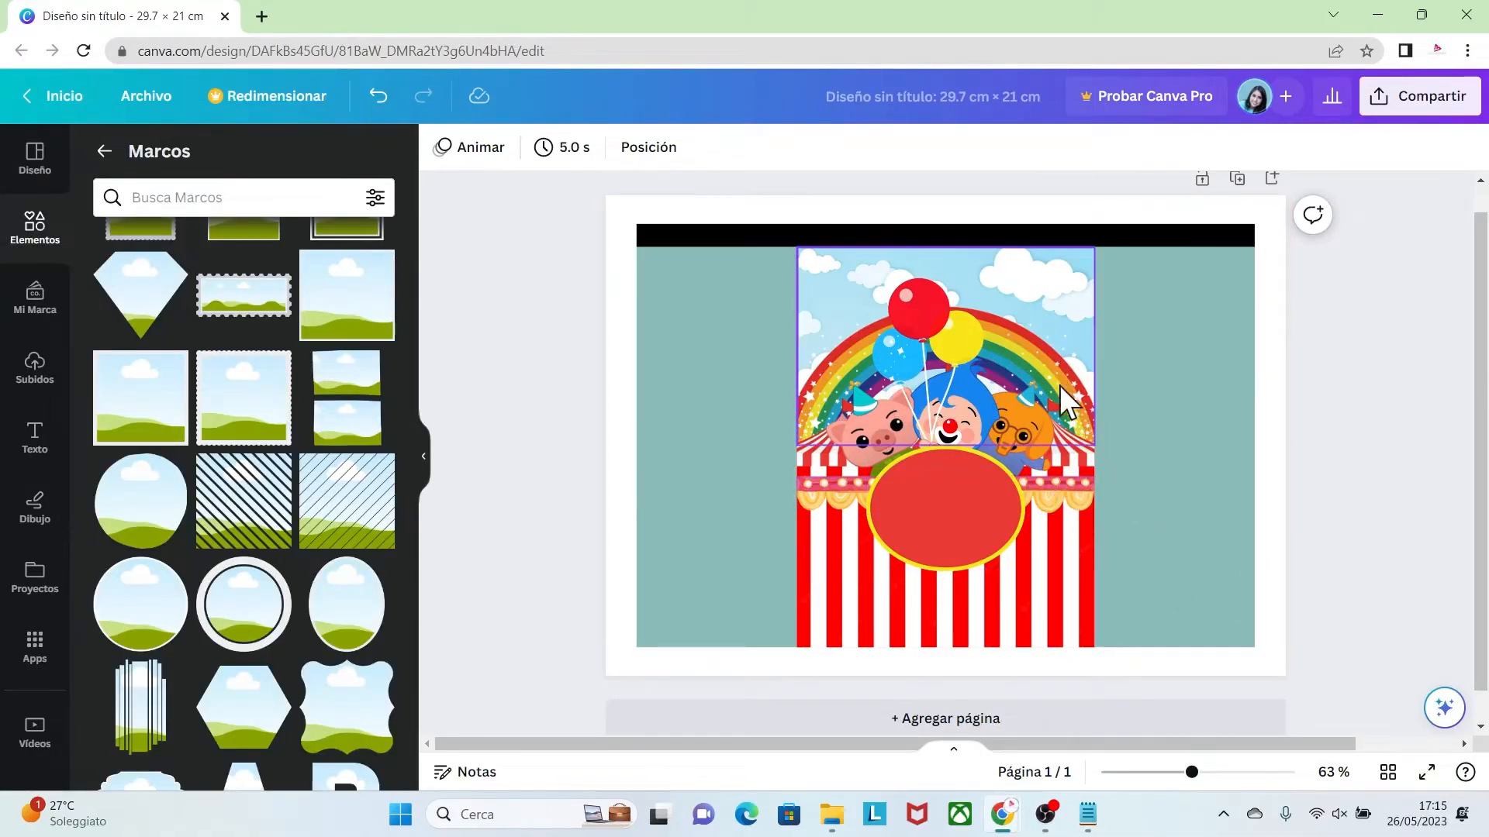
Step: Apply the Bali filter from the Warm group to the circus drapery behind the oval
left_click(1068, 496)
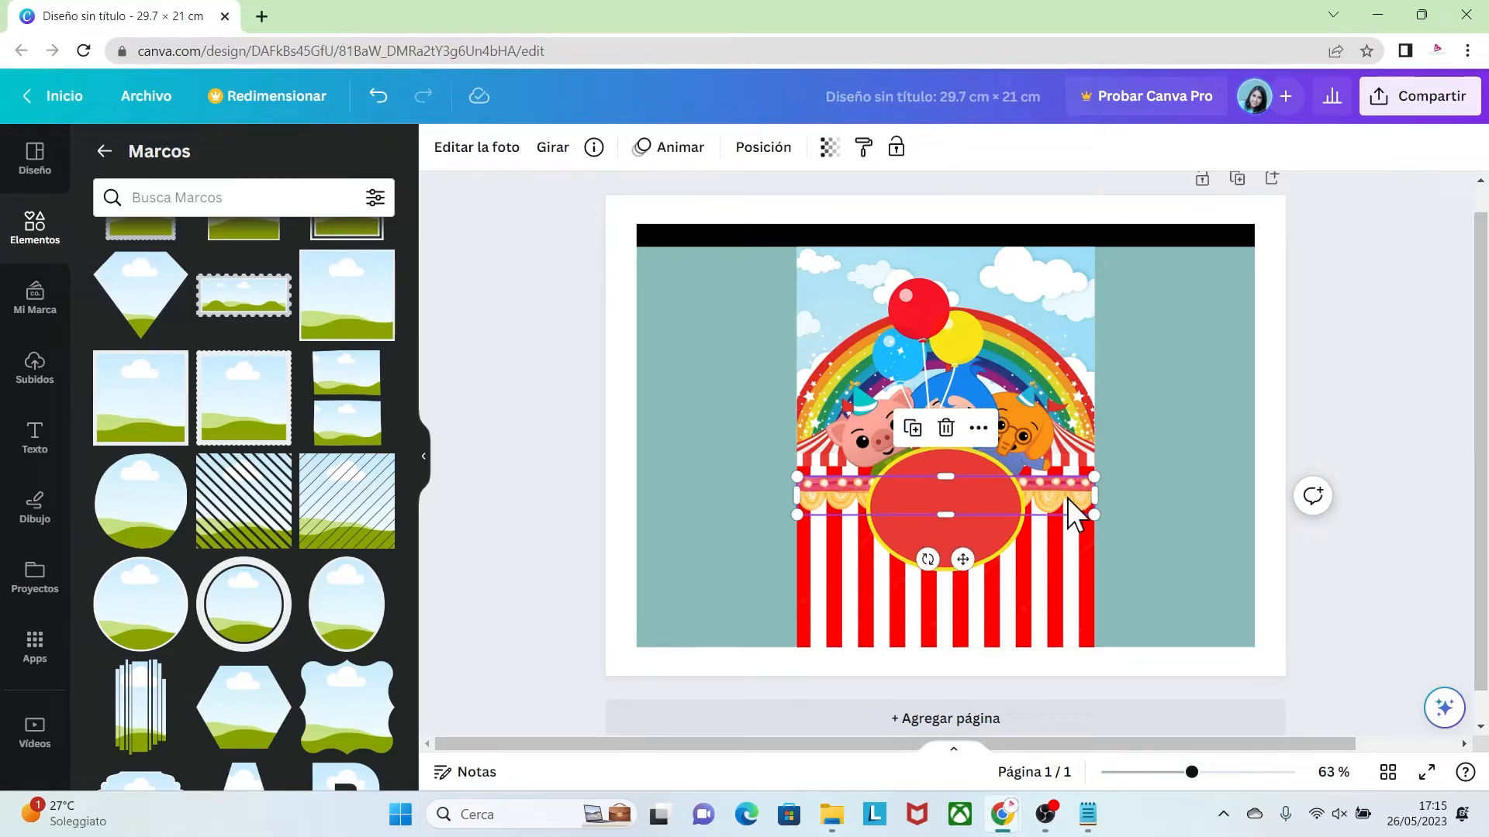
left_click(500, 154)
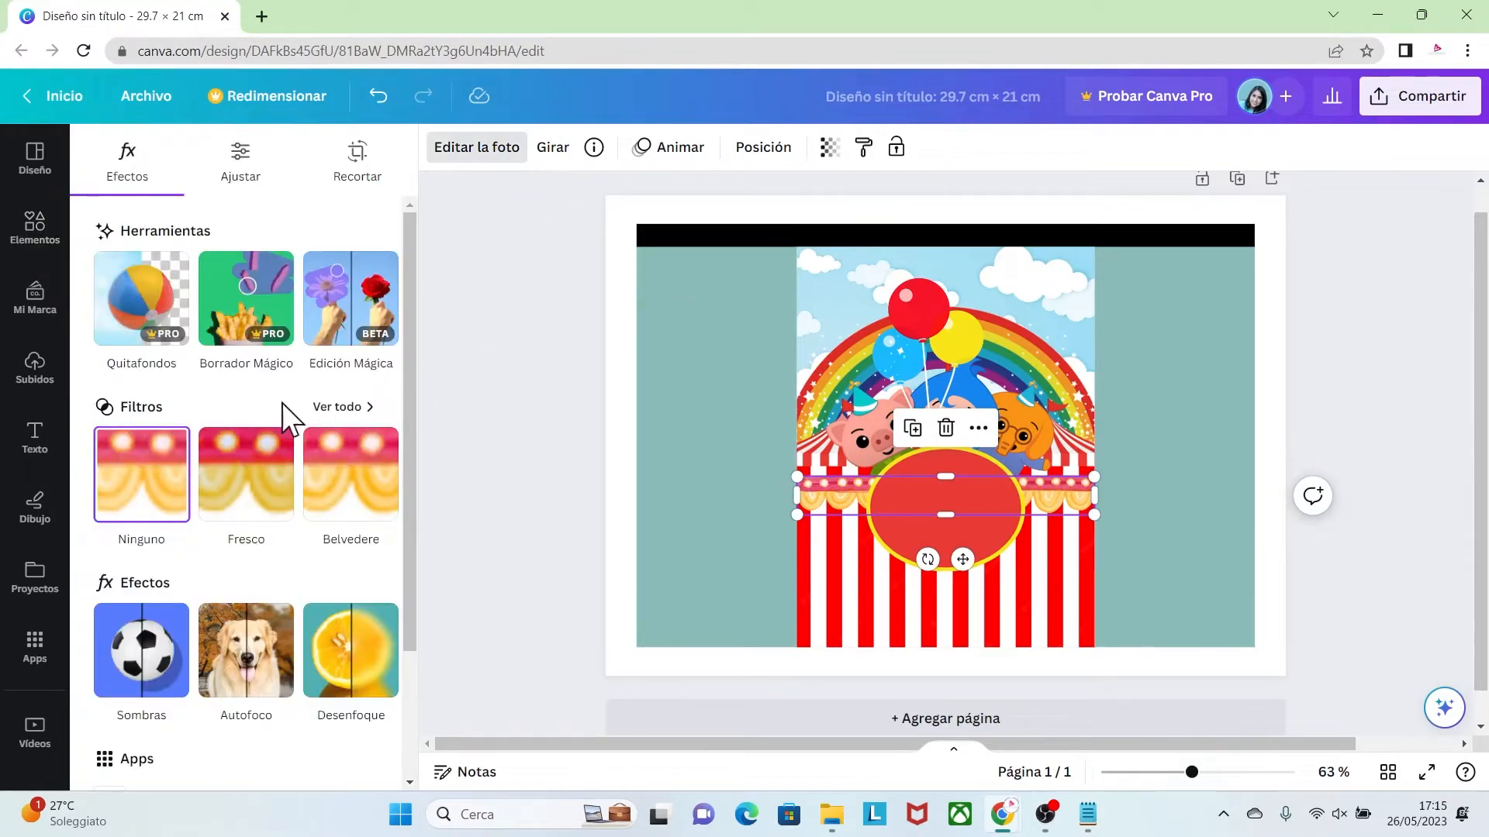
left_click(343, 408)
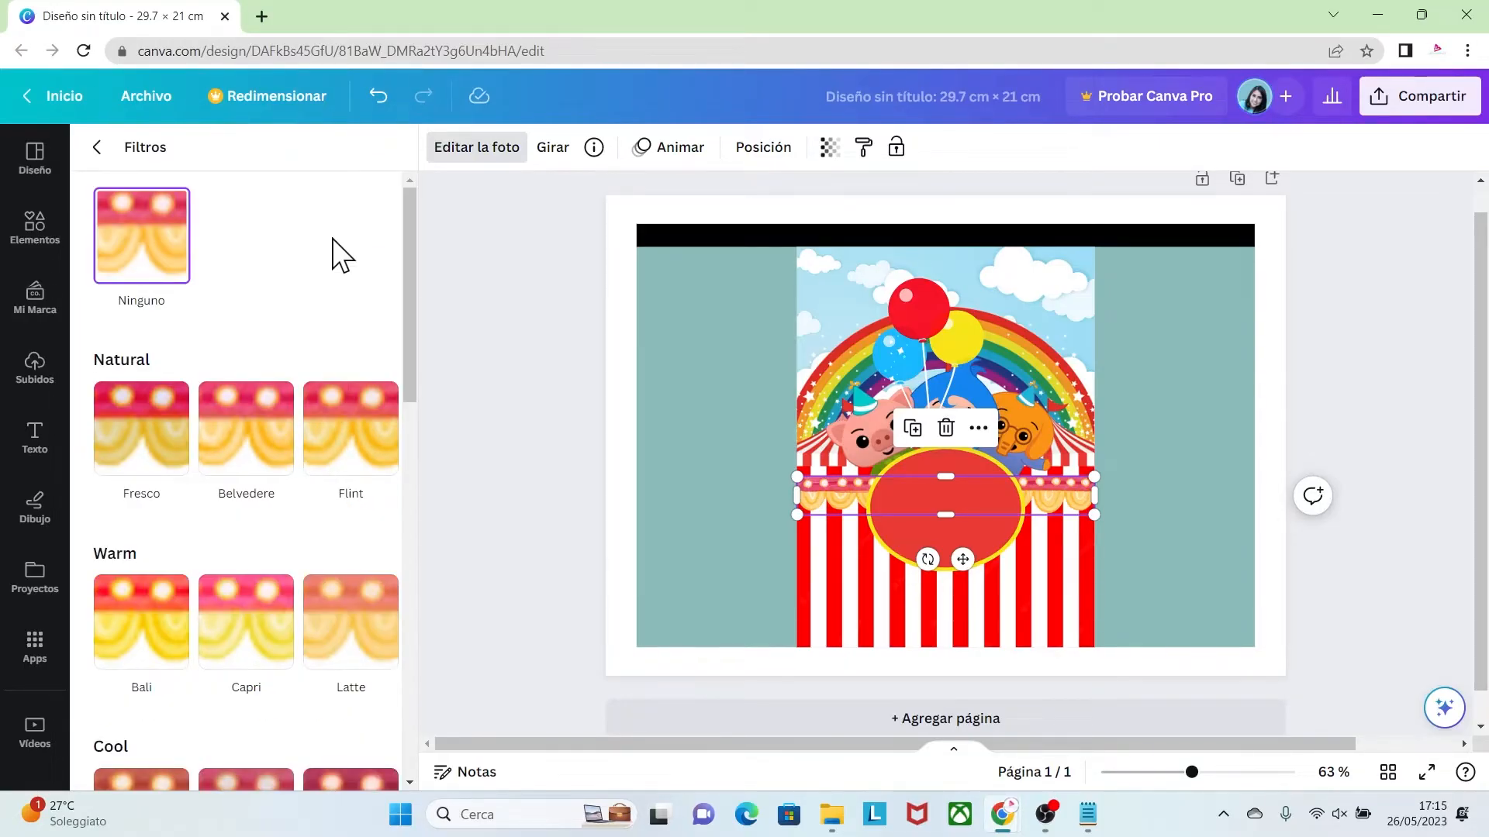
left_click_drag(1195, 771, 1206, 774)
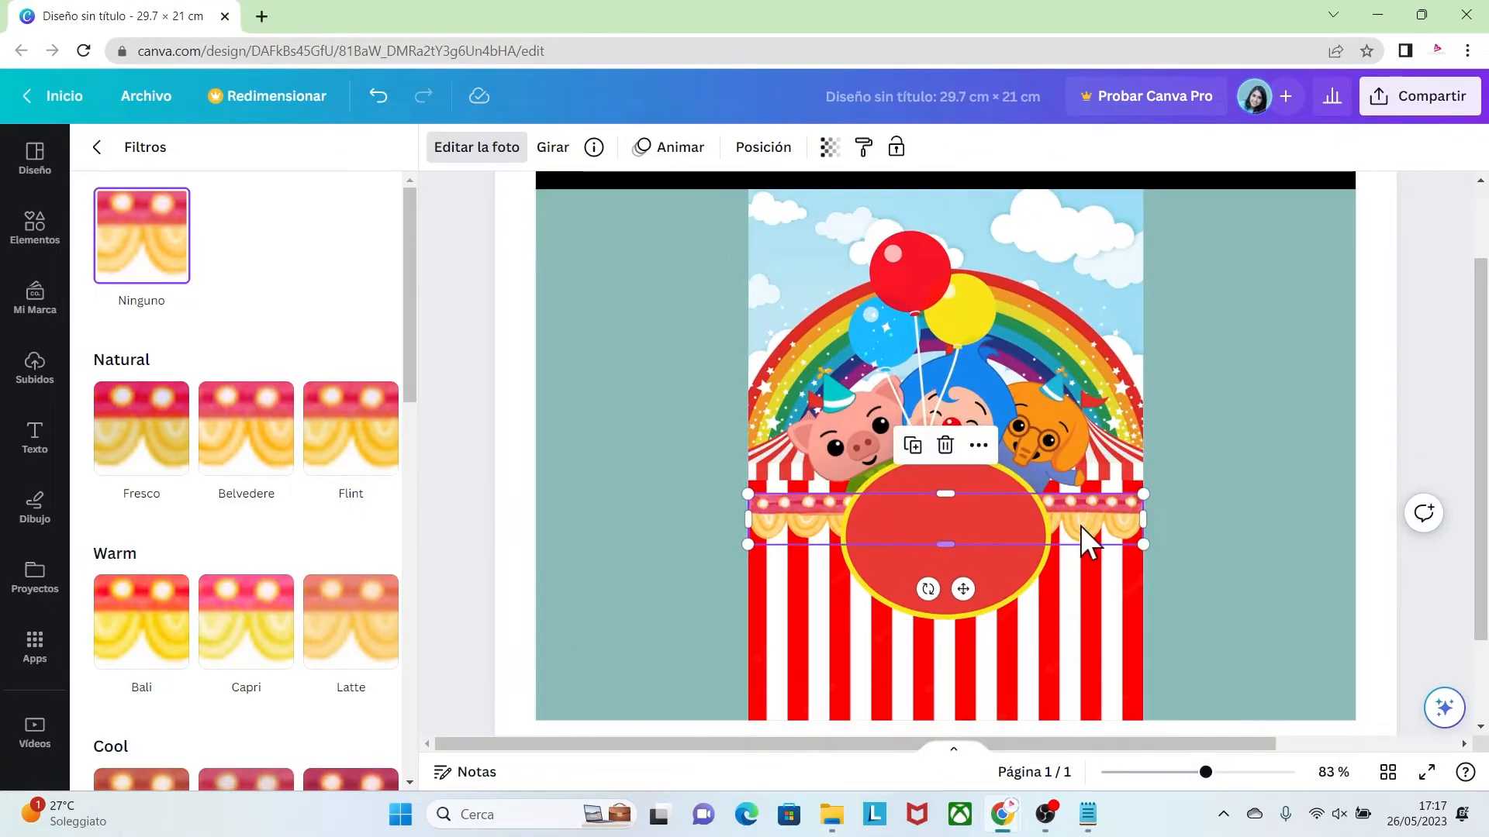
left_click(141, 630)
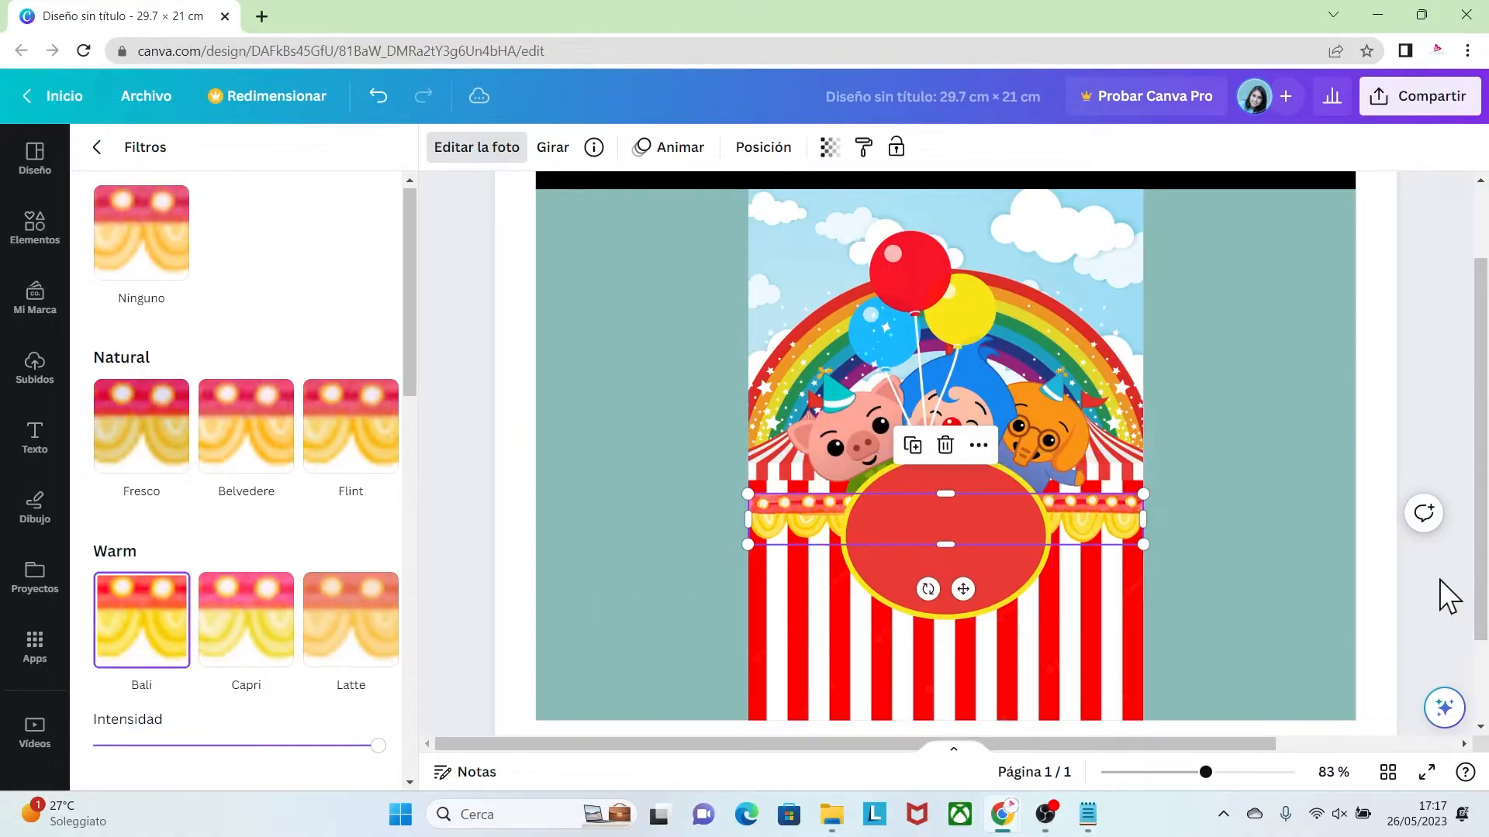
key("ctrl+z")
Step: Apply the Capri filter from the Warm group to the rainbow image behind the characters
left_click(1108, 358)
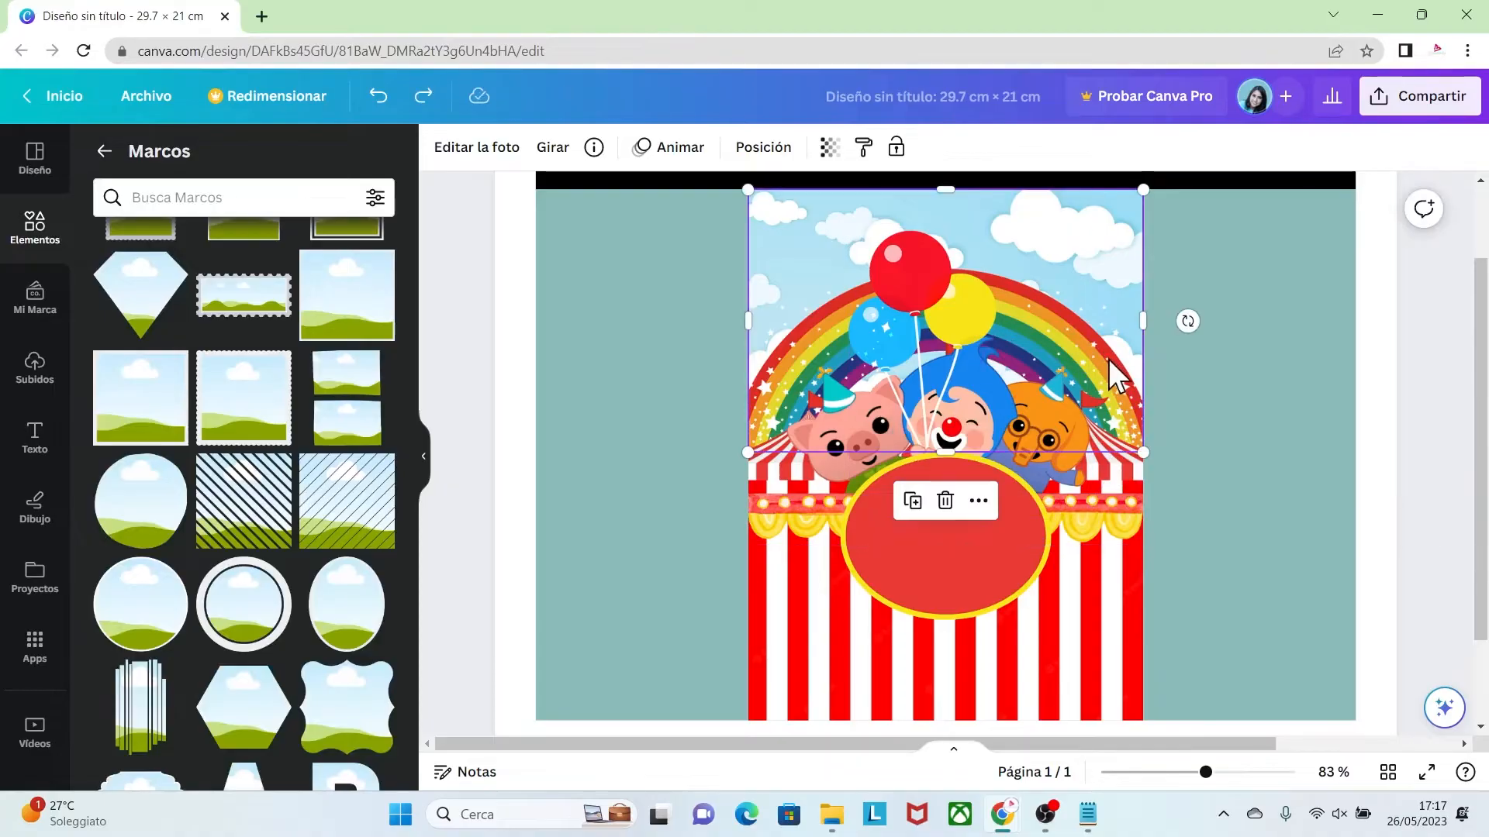
left_click(448, 152)
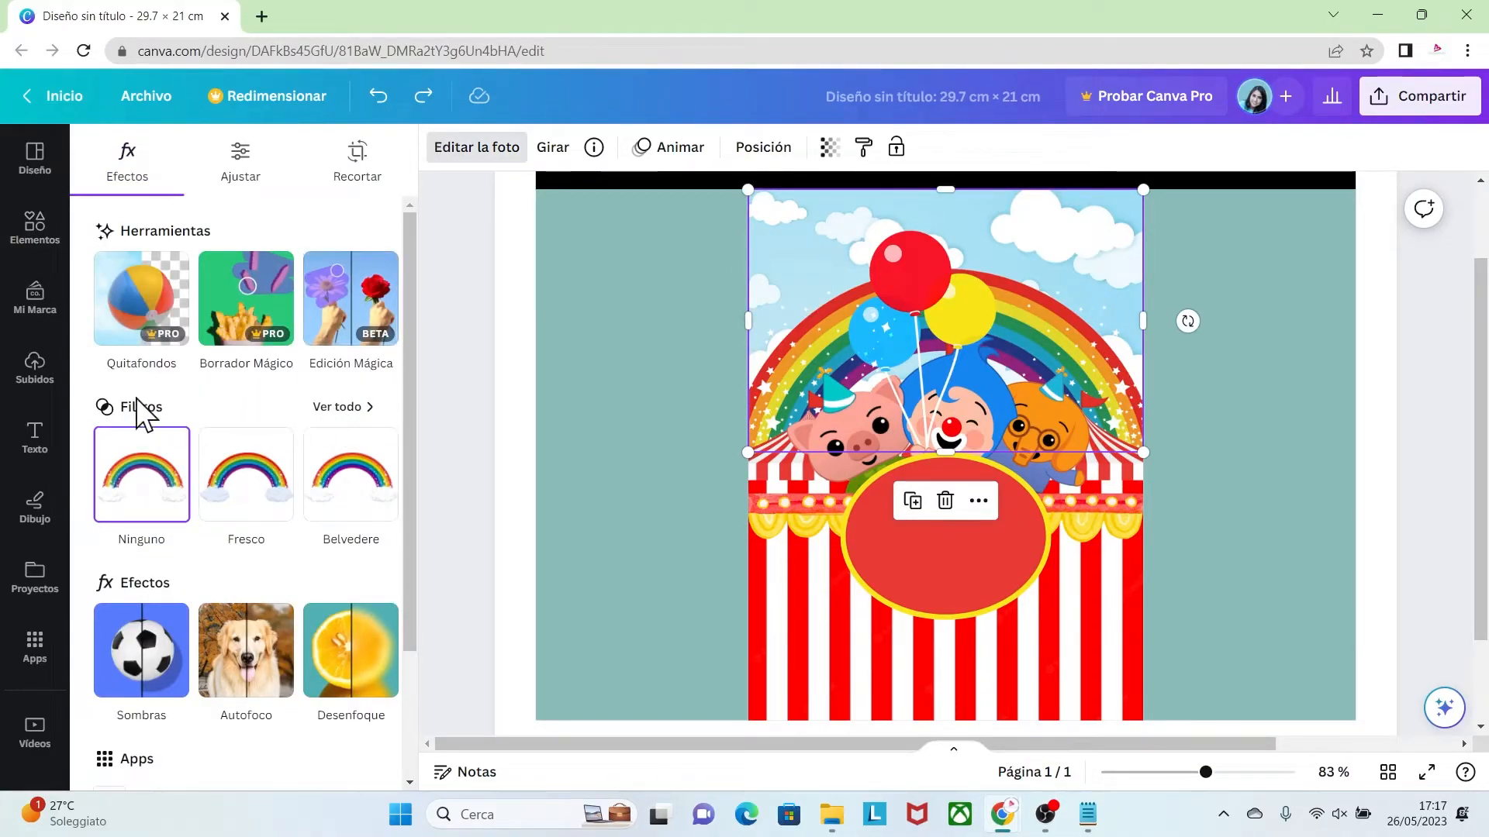
left_click(339, 410)
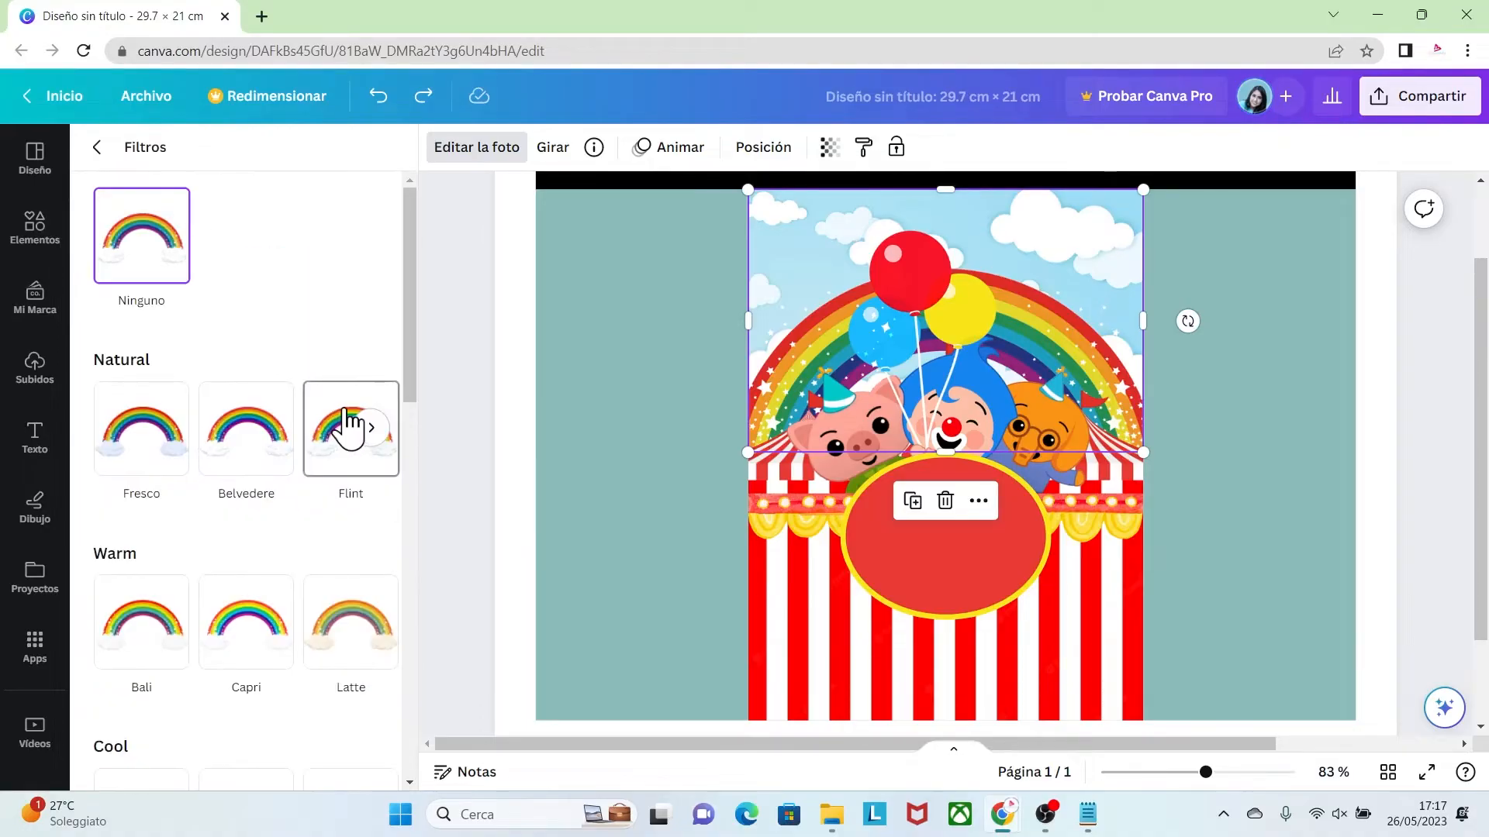
left_click_drag(412, 268, 410, 361)
left_click(254, 364)
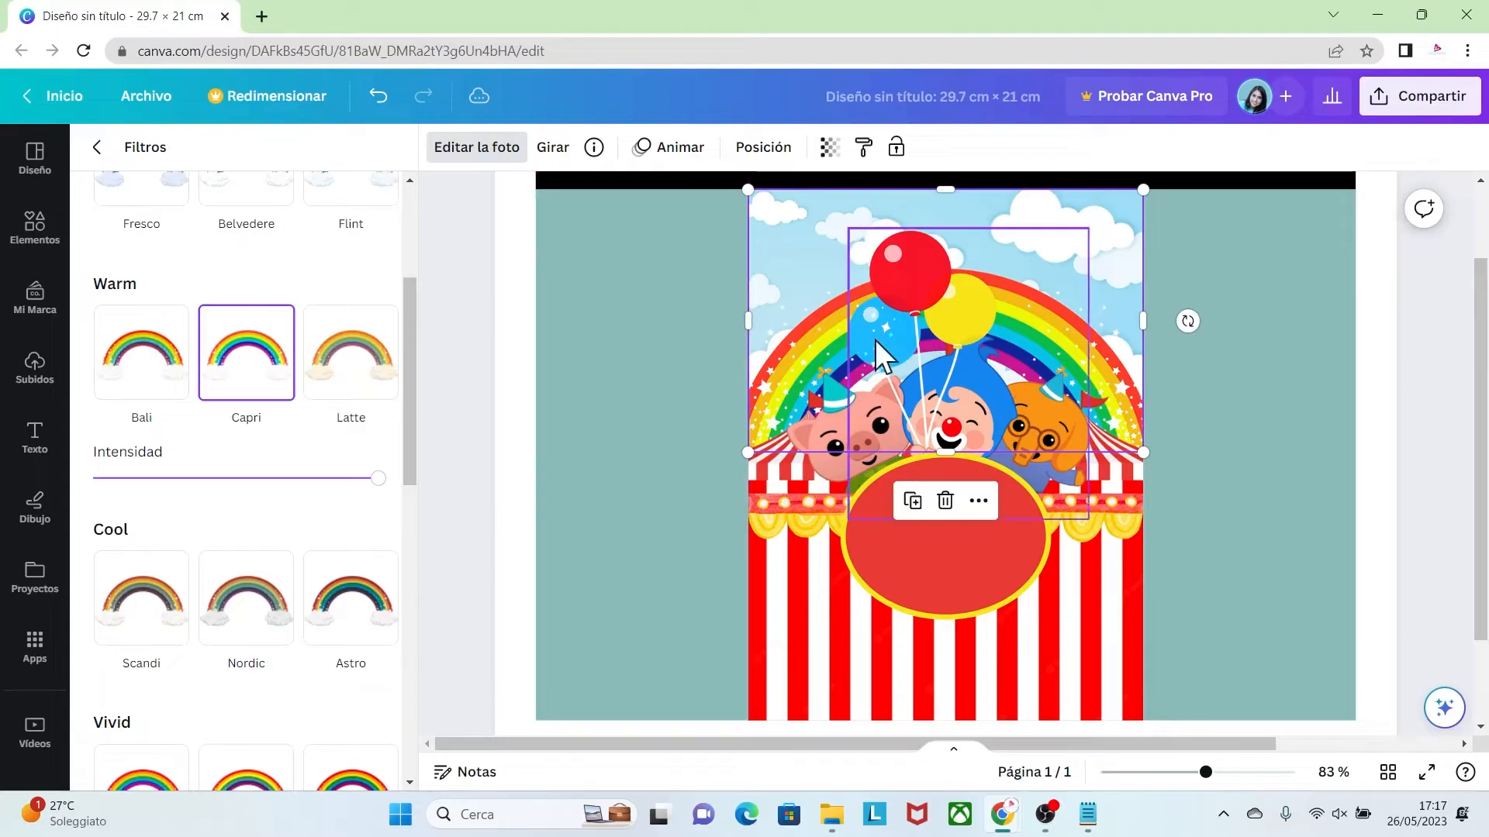
left_click(1145, 536)
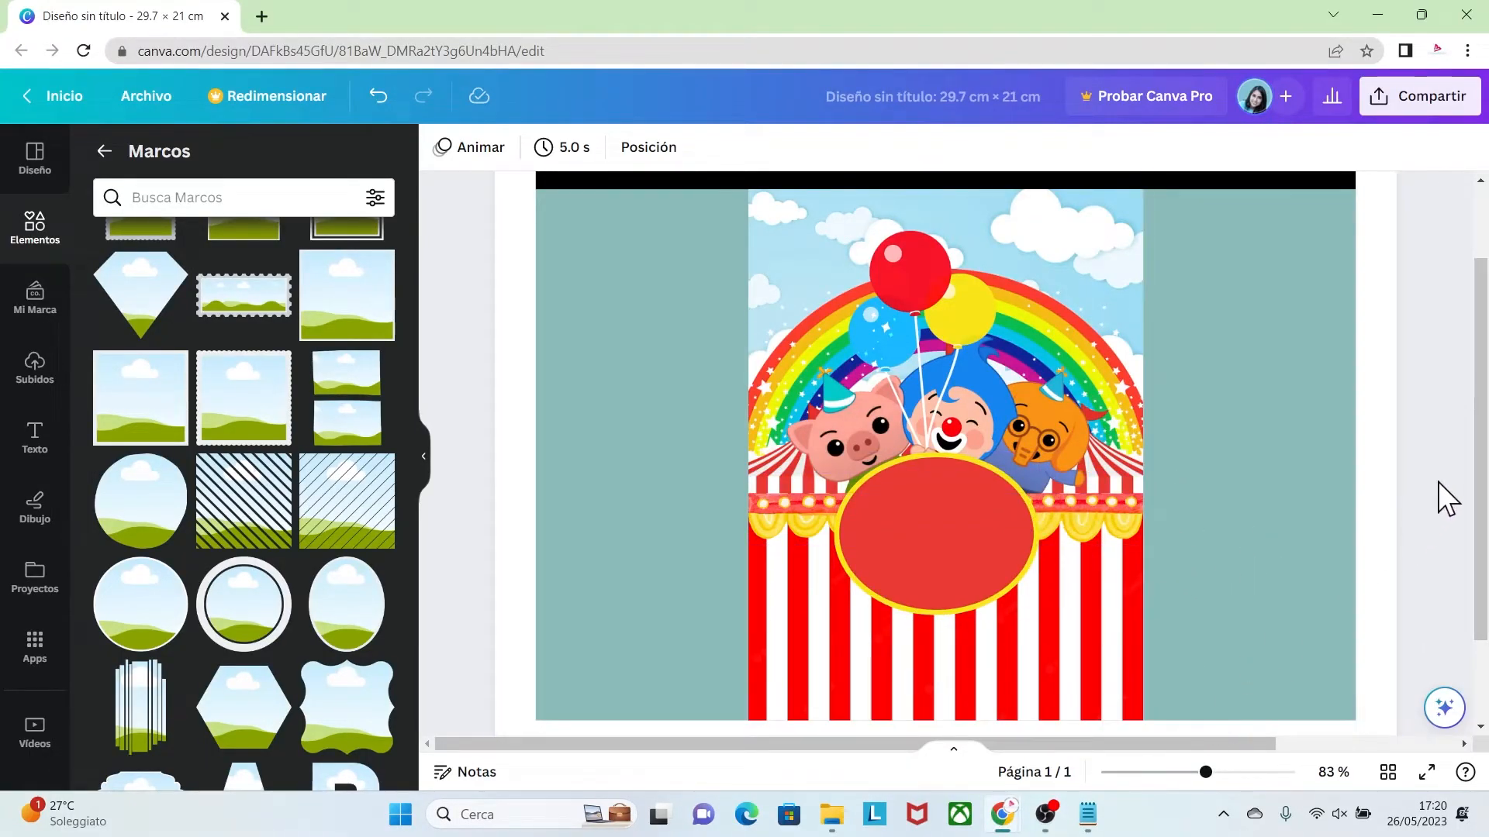
Step: Recolor the black strip above the panels blue #1686F1, sampled from the clown's hair
left_click_drag(1477, 492, 1471, 423)
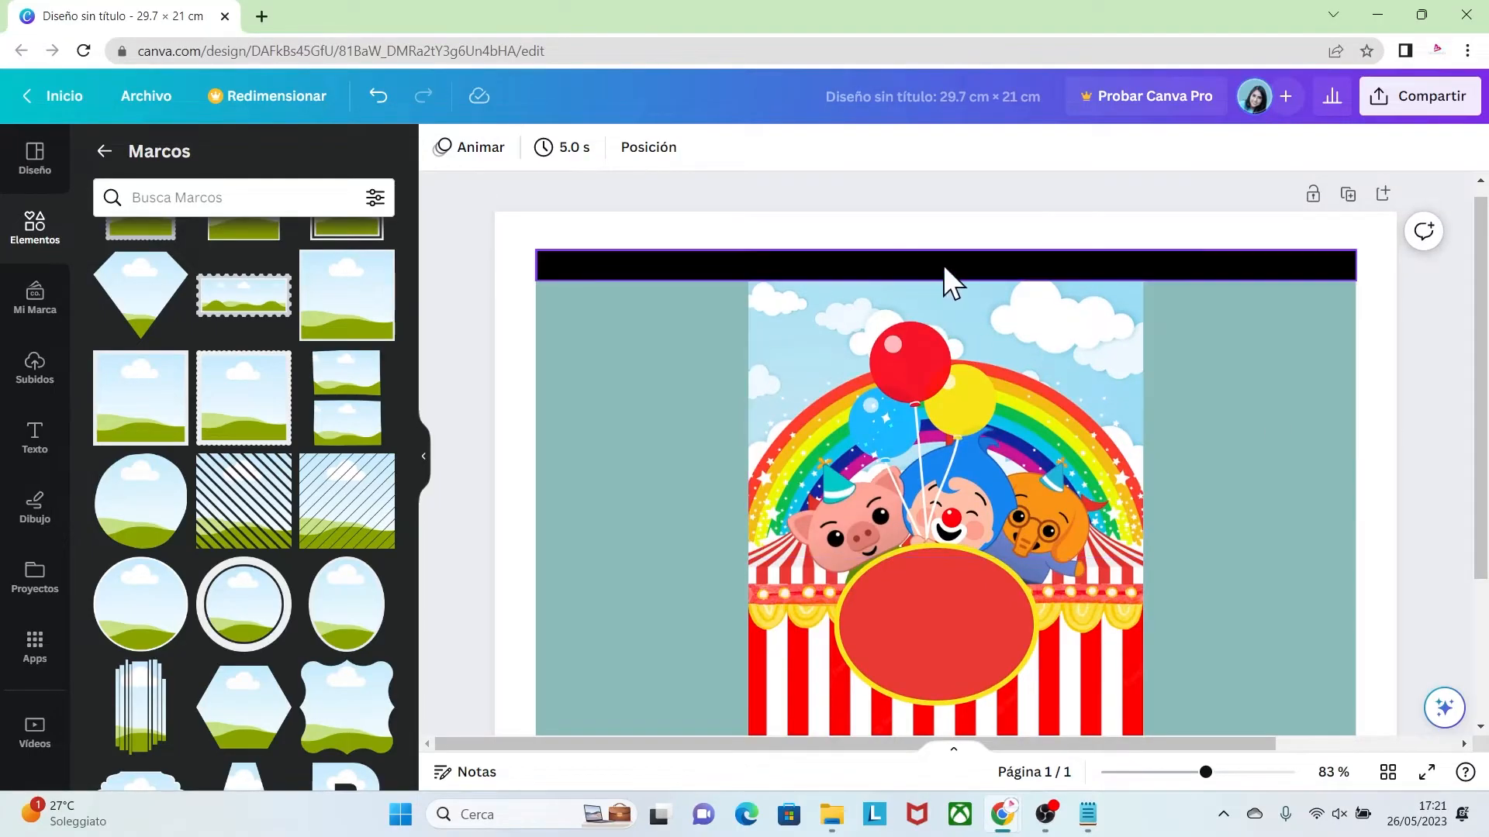
left_click(885, 267)
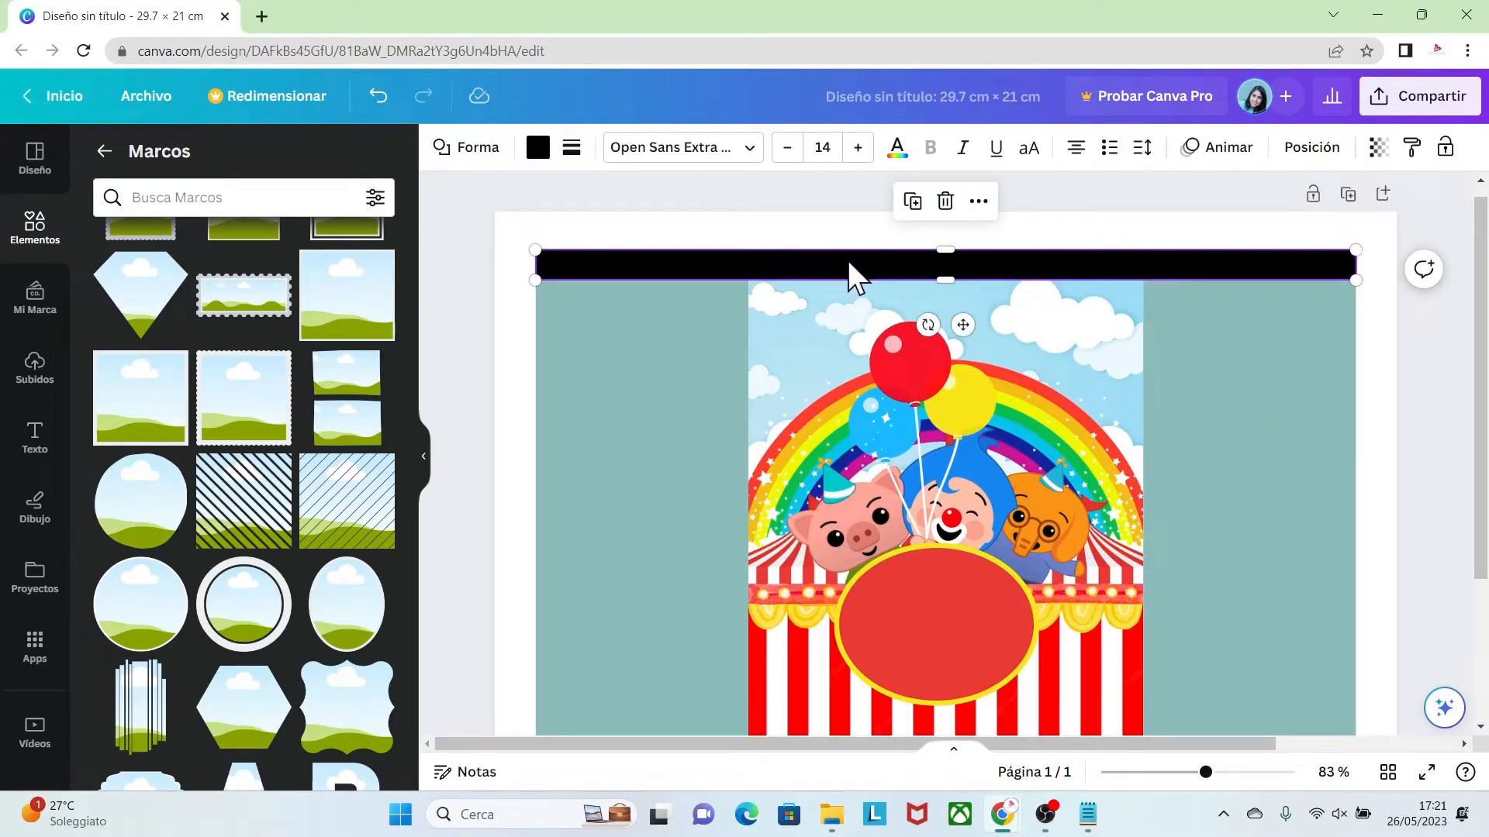
left_click(537, 147)
left_click(114, 265)
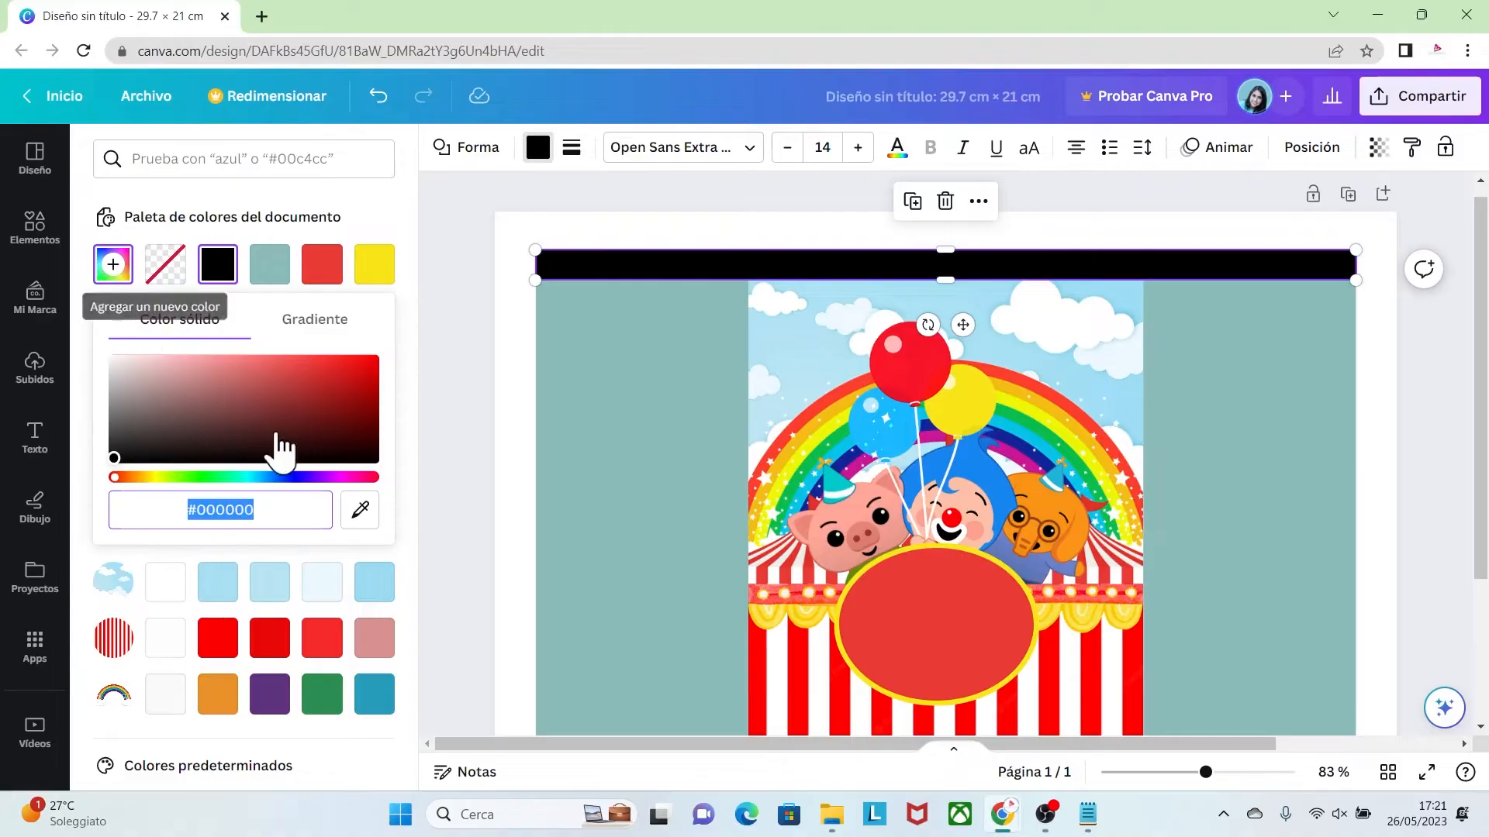
left_click(360, 510)
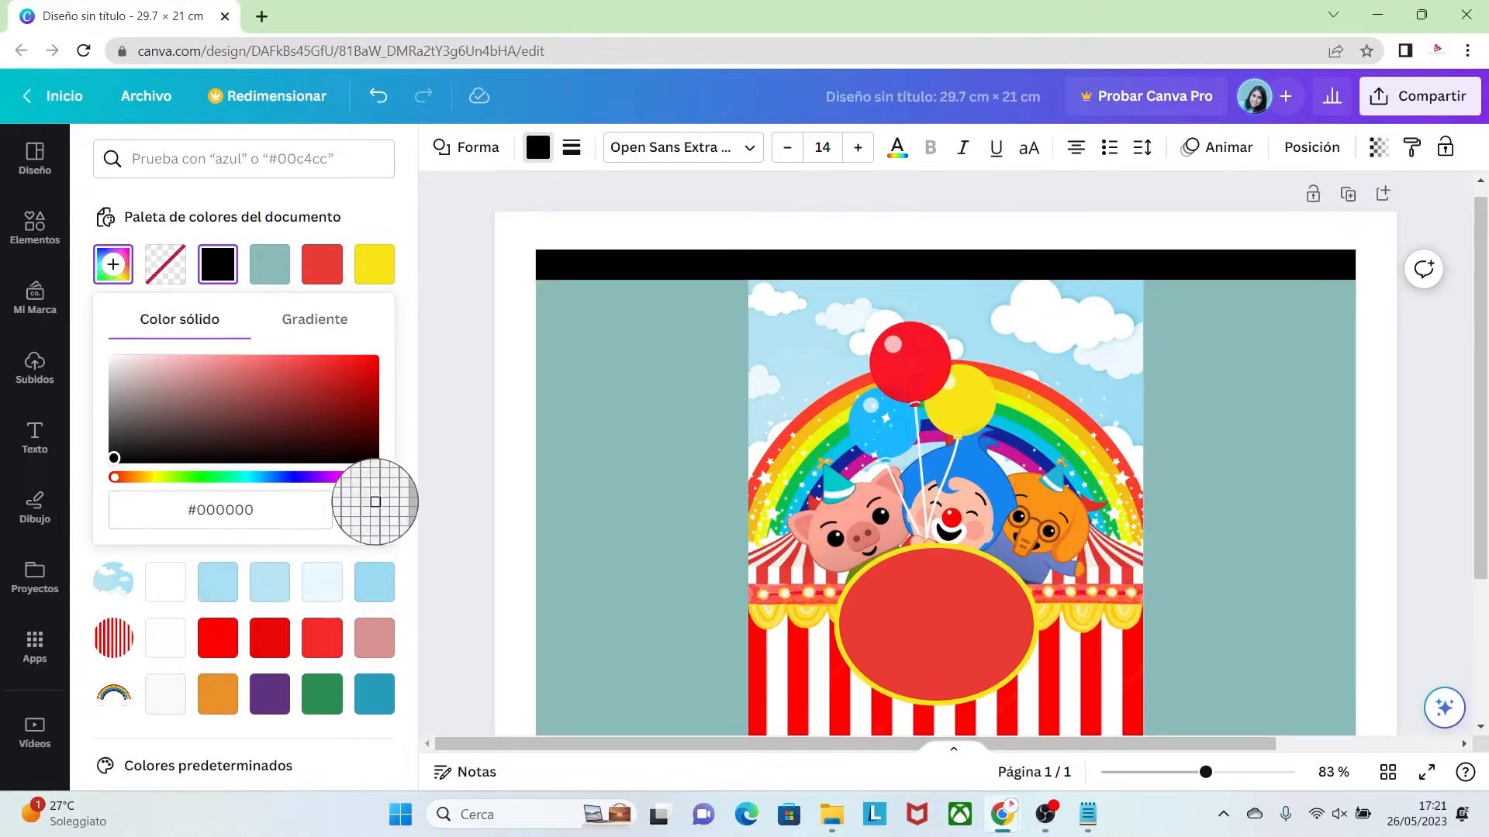
left_click(979, 474)
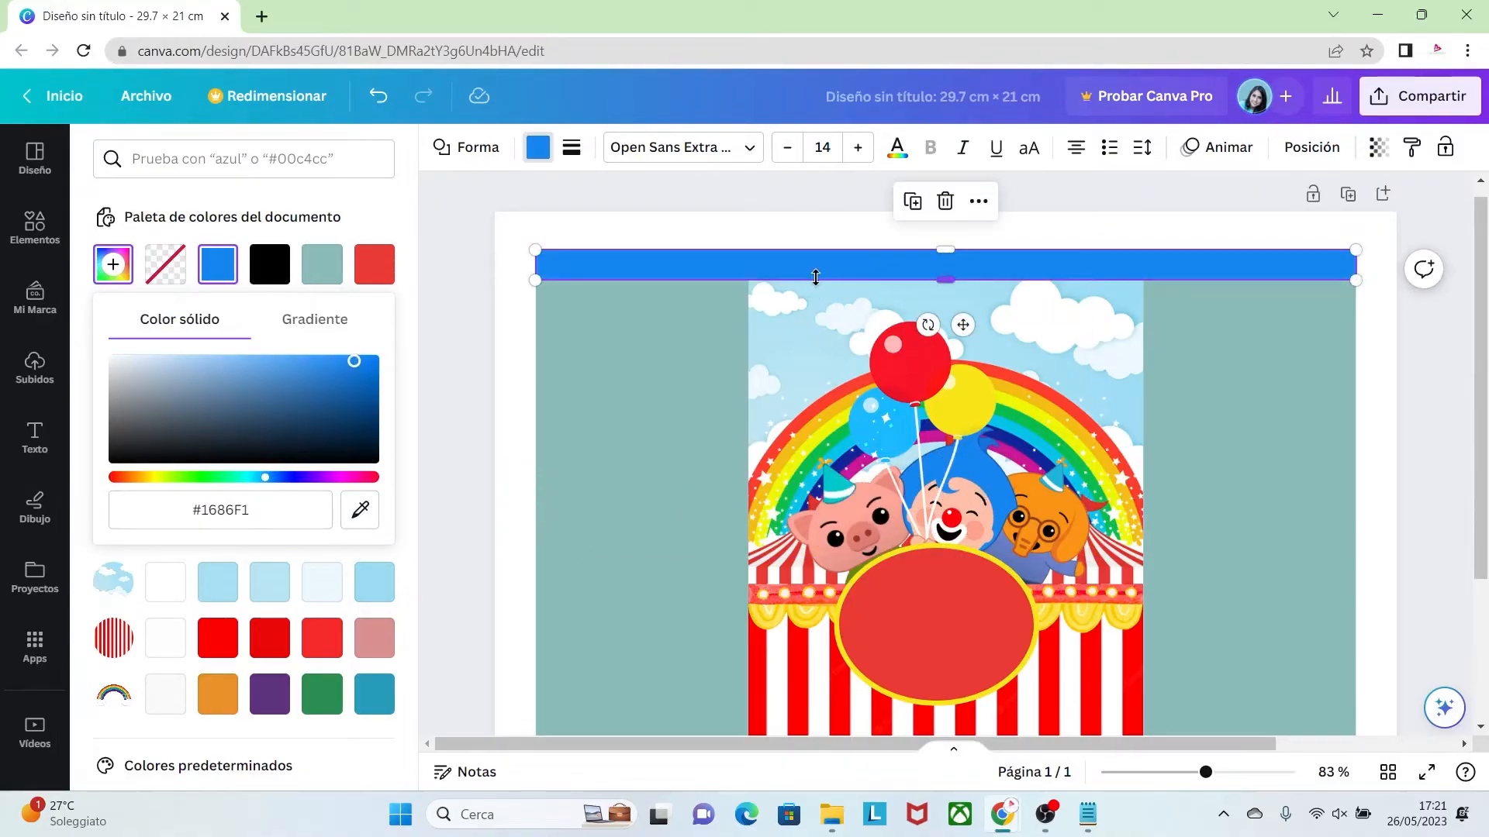
left_click(482, 282)
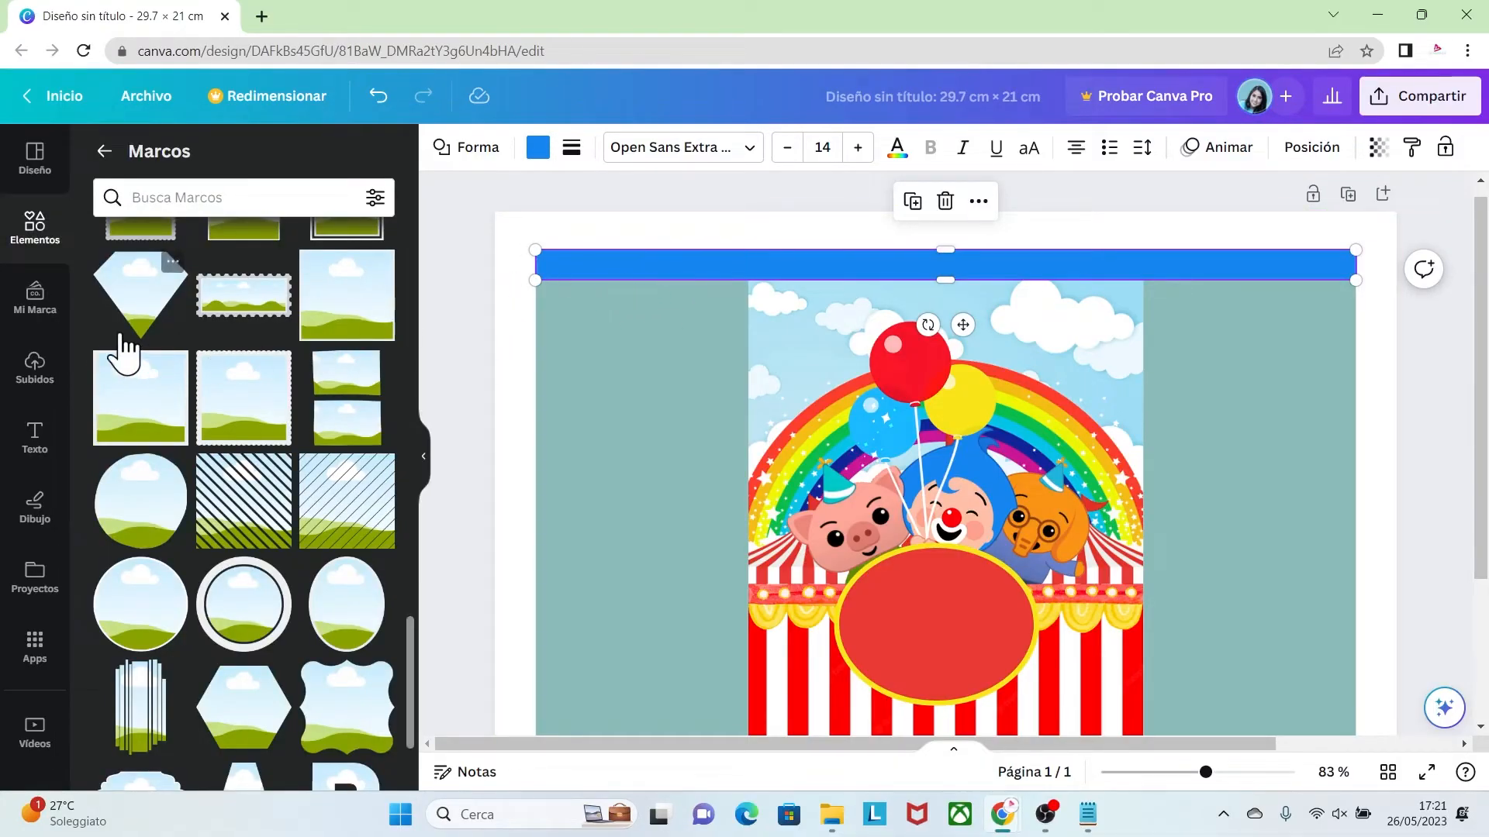
Step: Search the elements for LINEA DECORATIVA, show all matching graphics and browse to the dotted line
left_click(44, 244)
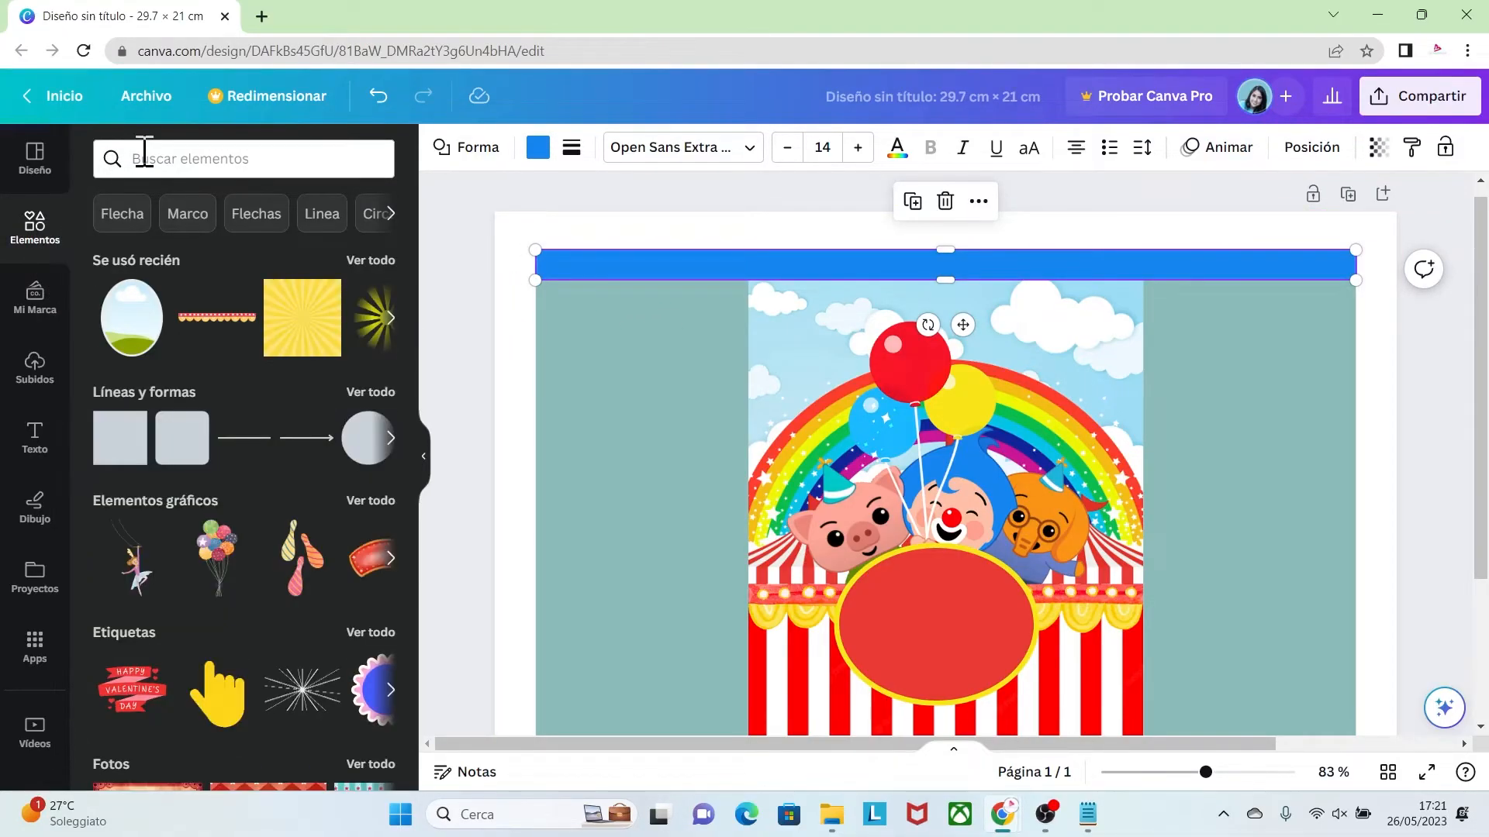
left_click(145, 156)
type("LINEA DECORATIVA")
key("Return")
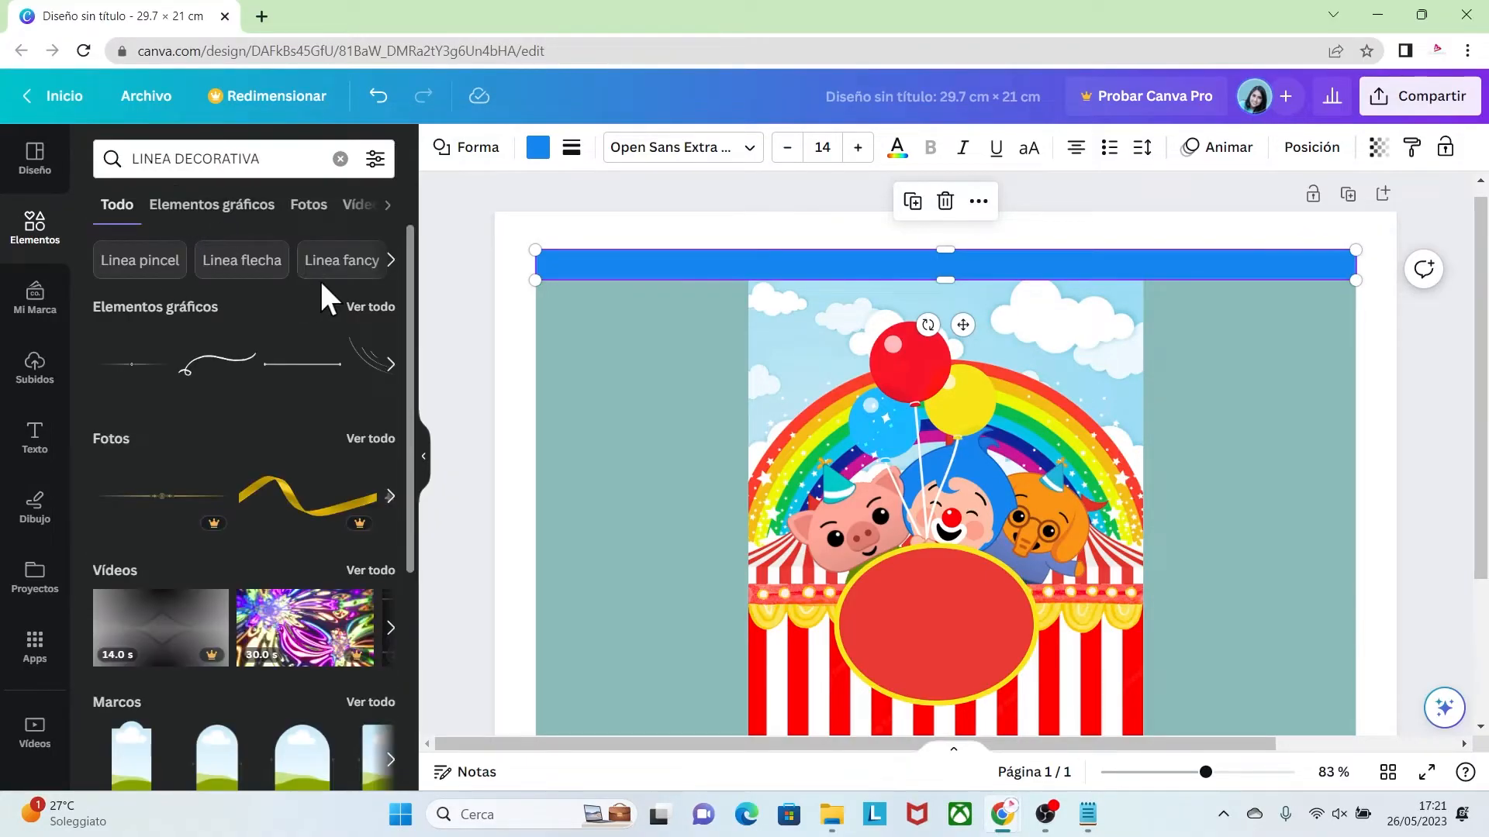
left_click(380, 309)
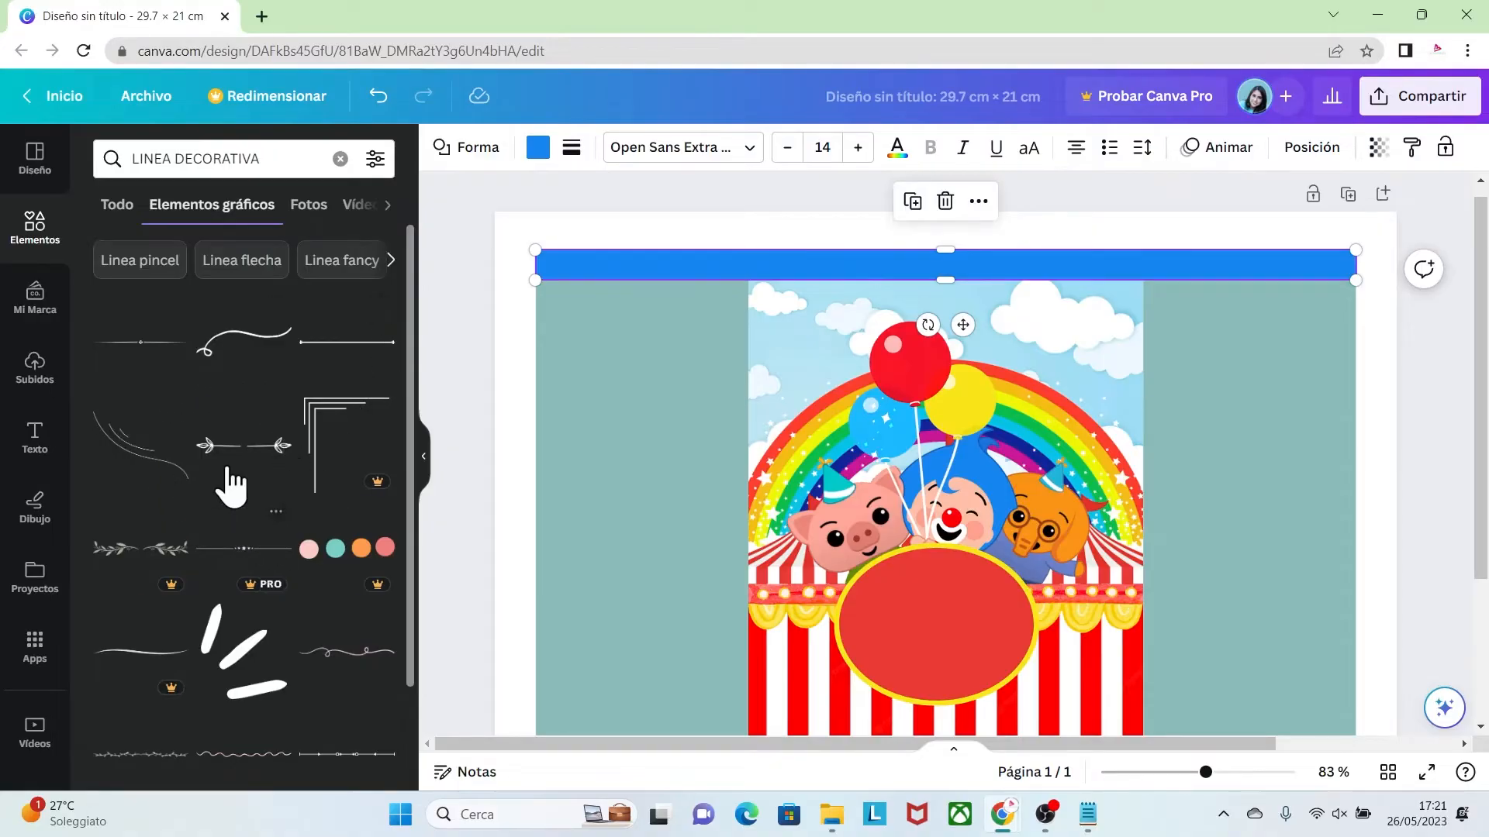
left_click_drag(407, 321, 424, 714)
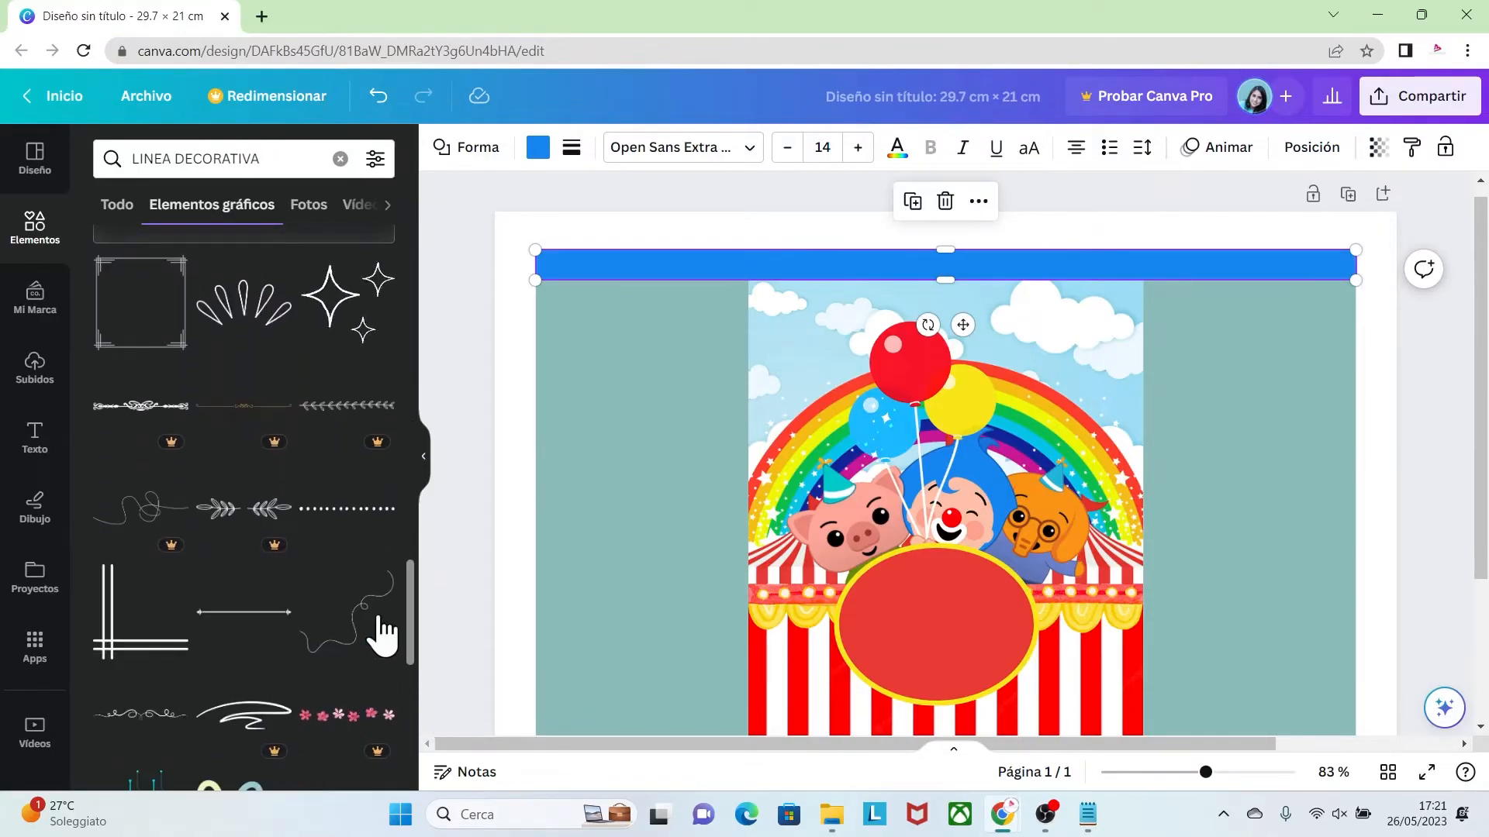
Step: Insert the dotted line graphic, place it at the left end of the blue strip and color it white
left_click(333, 527)
left_click_drag(884, 502, 676, 264)
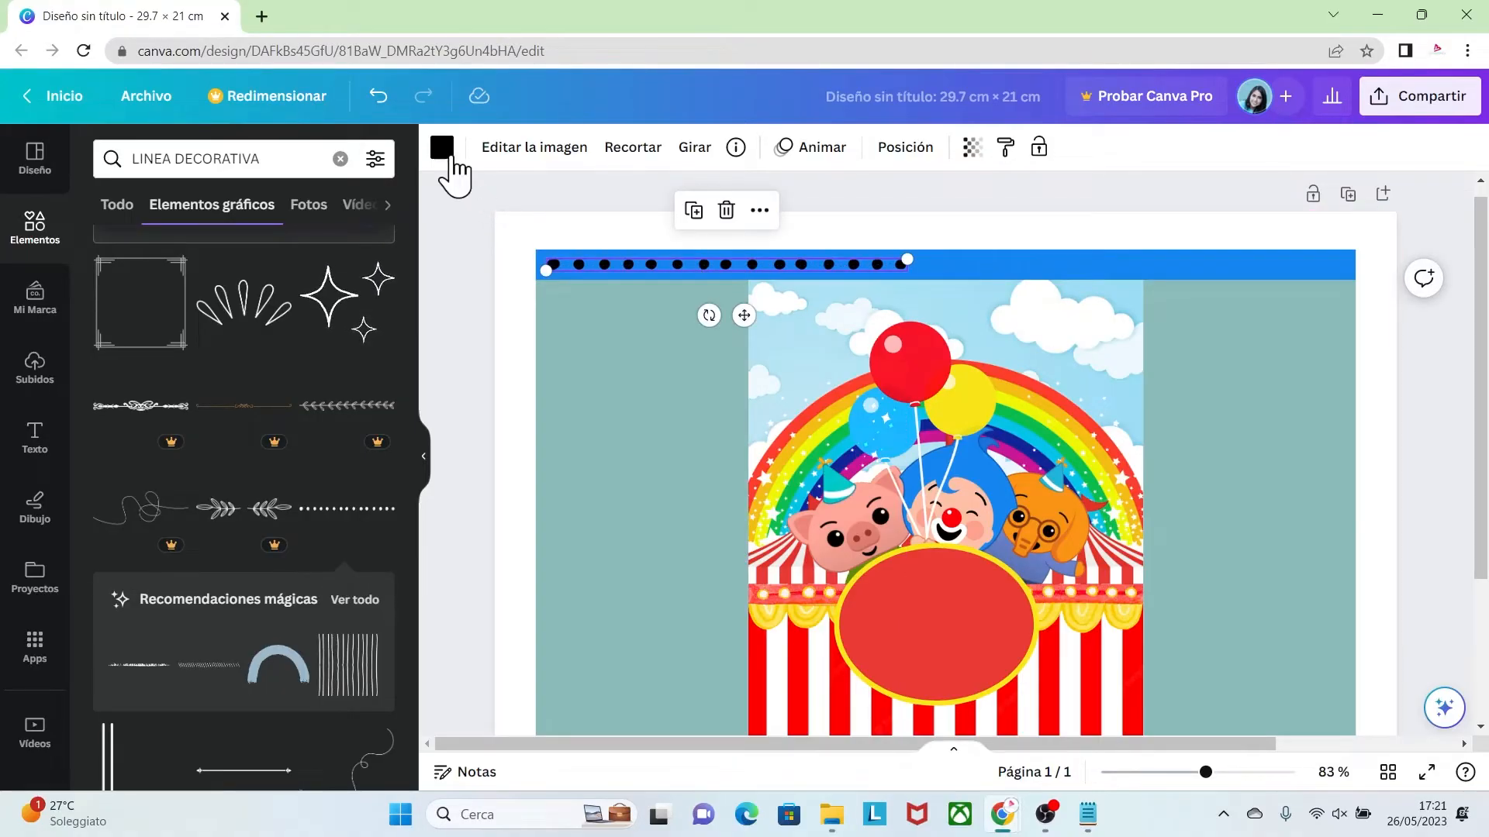
left_click(442, 147)
left_click(113, 316)
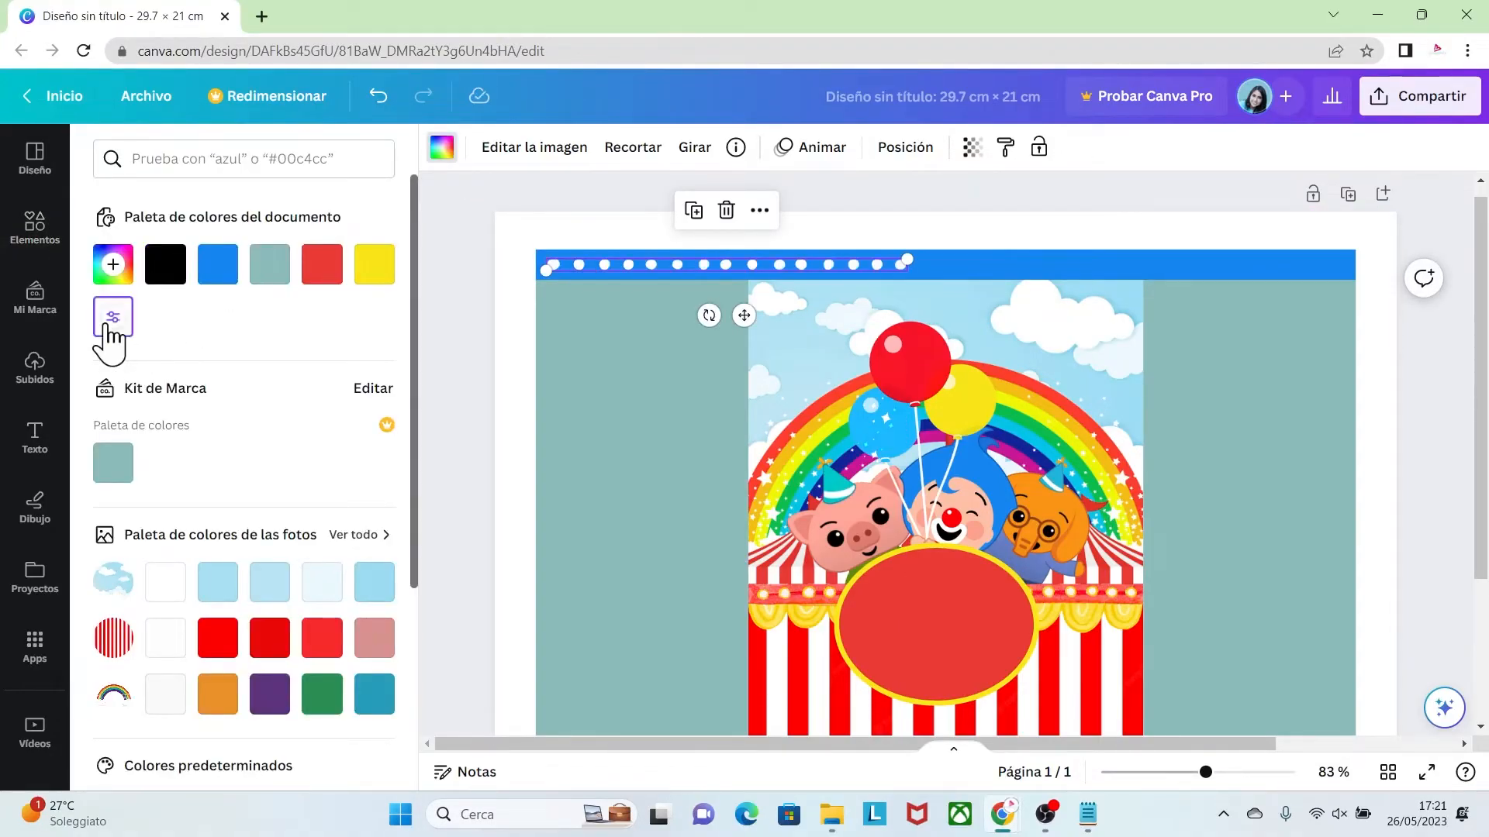
left_click(946, 228)
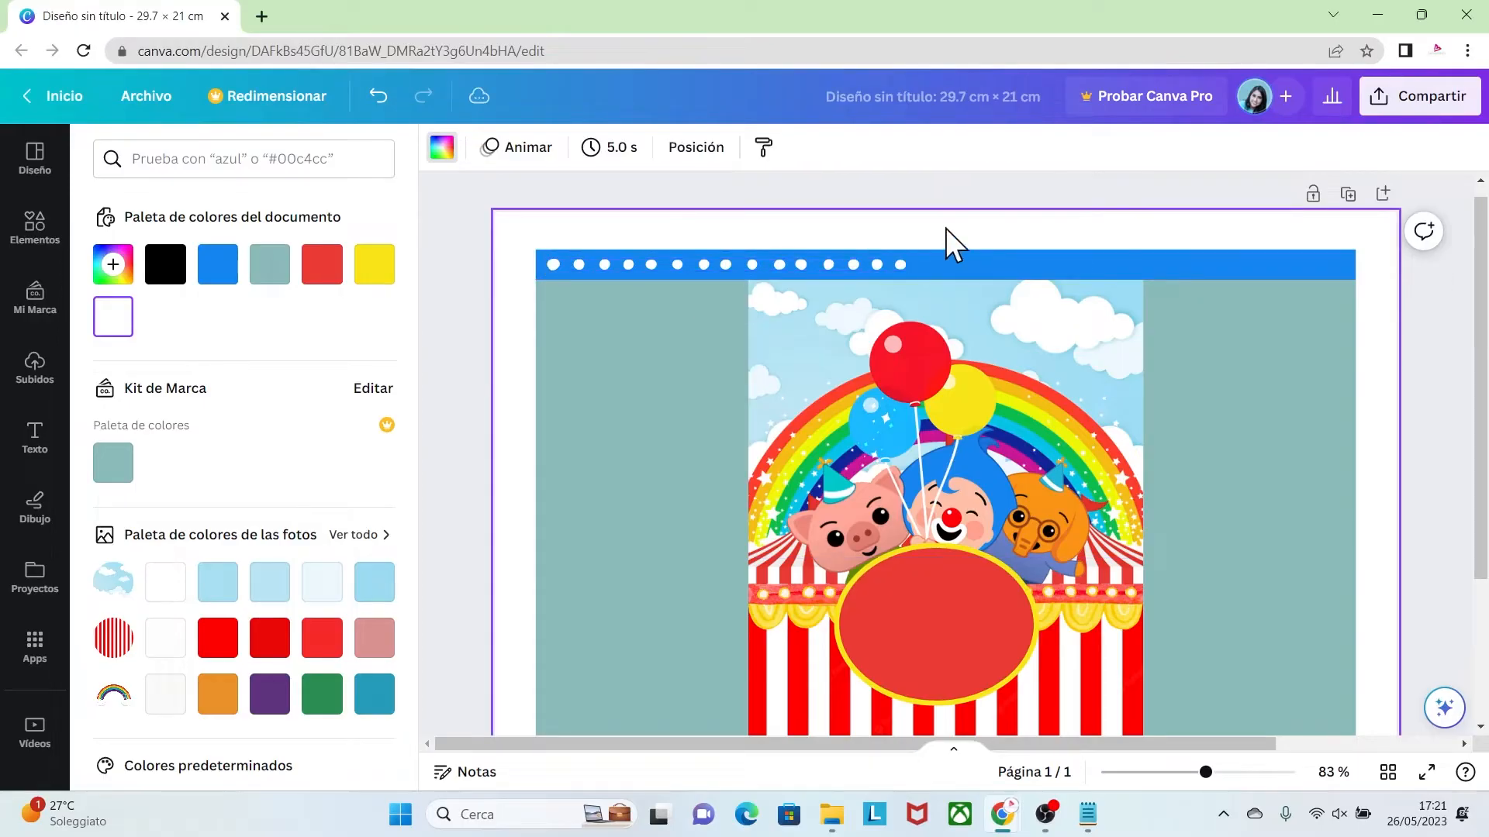
Step: Duplicate the white dotted line and continue the copies end to end along the blue strip to its right edge
left_click(826, 262)
key("ctrl+d")
left_click_drag(788, 277, 1429, 268)
key("ctrl+d")
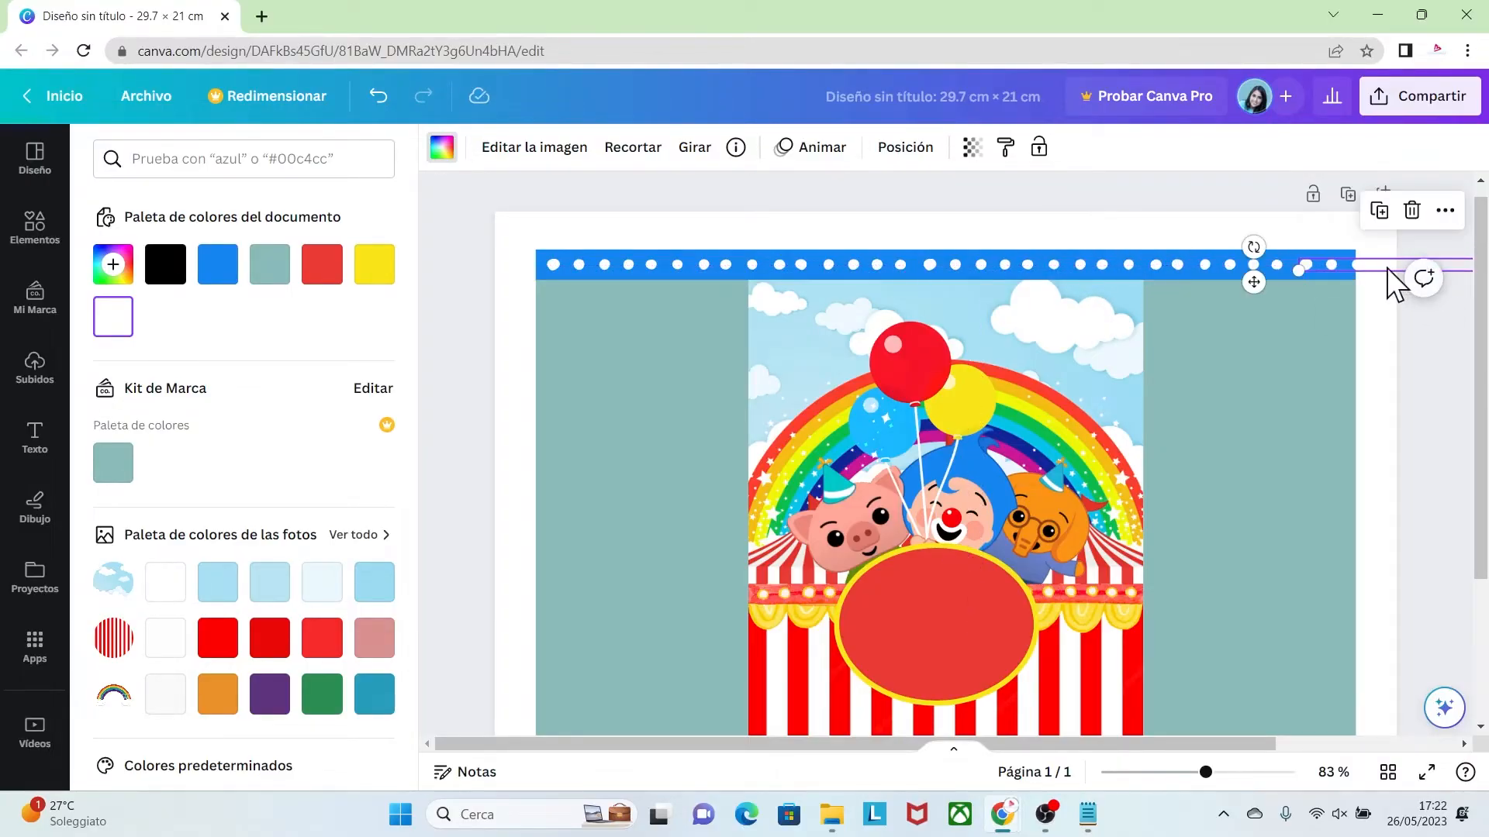
key("ctrl+z")
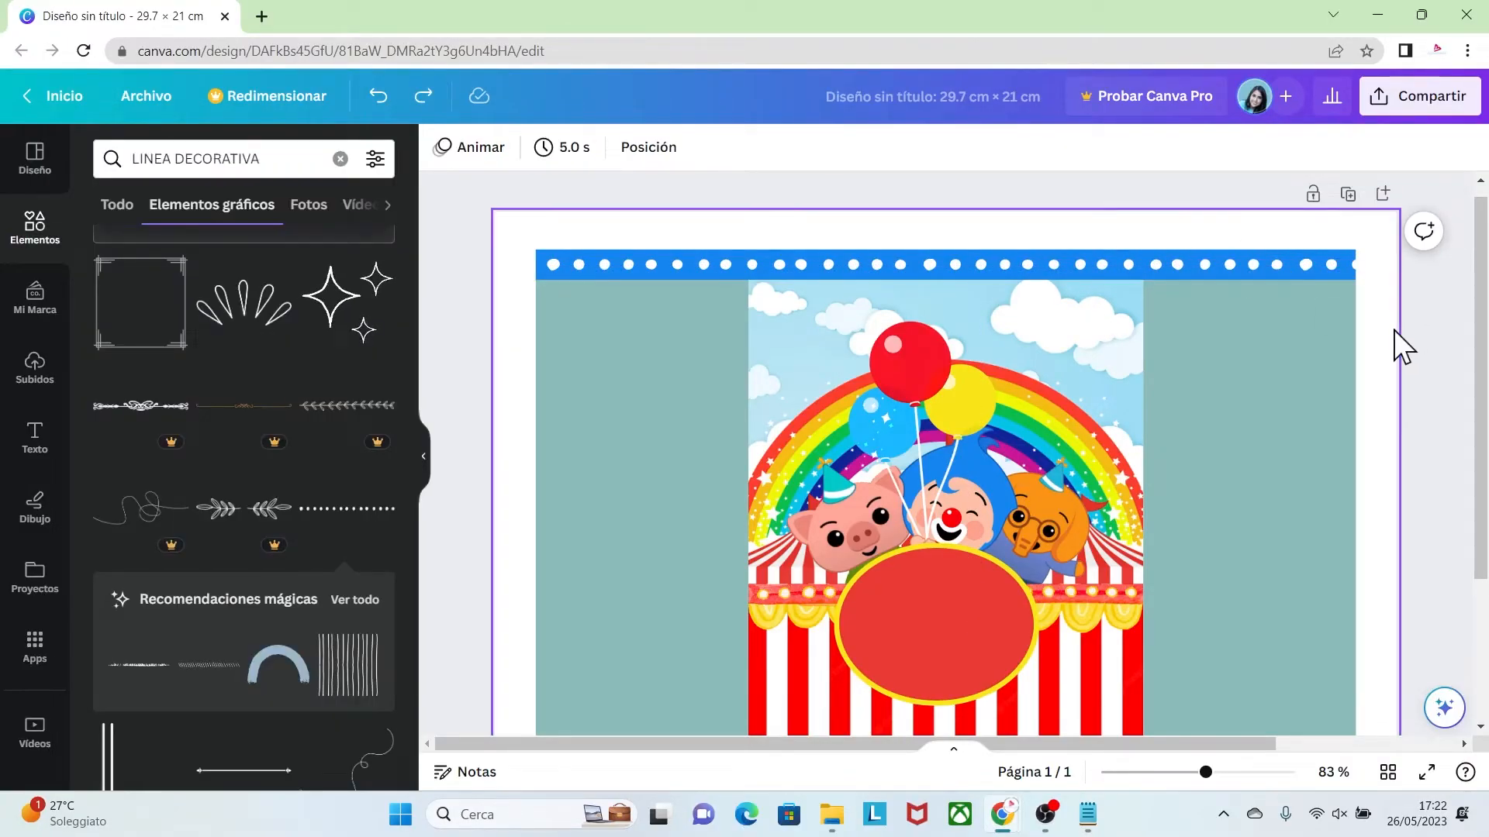
Step: Show the design's layers and move the blue strip's layer up to directly below the three white dotted lines
right_click(1231, 412)
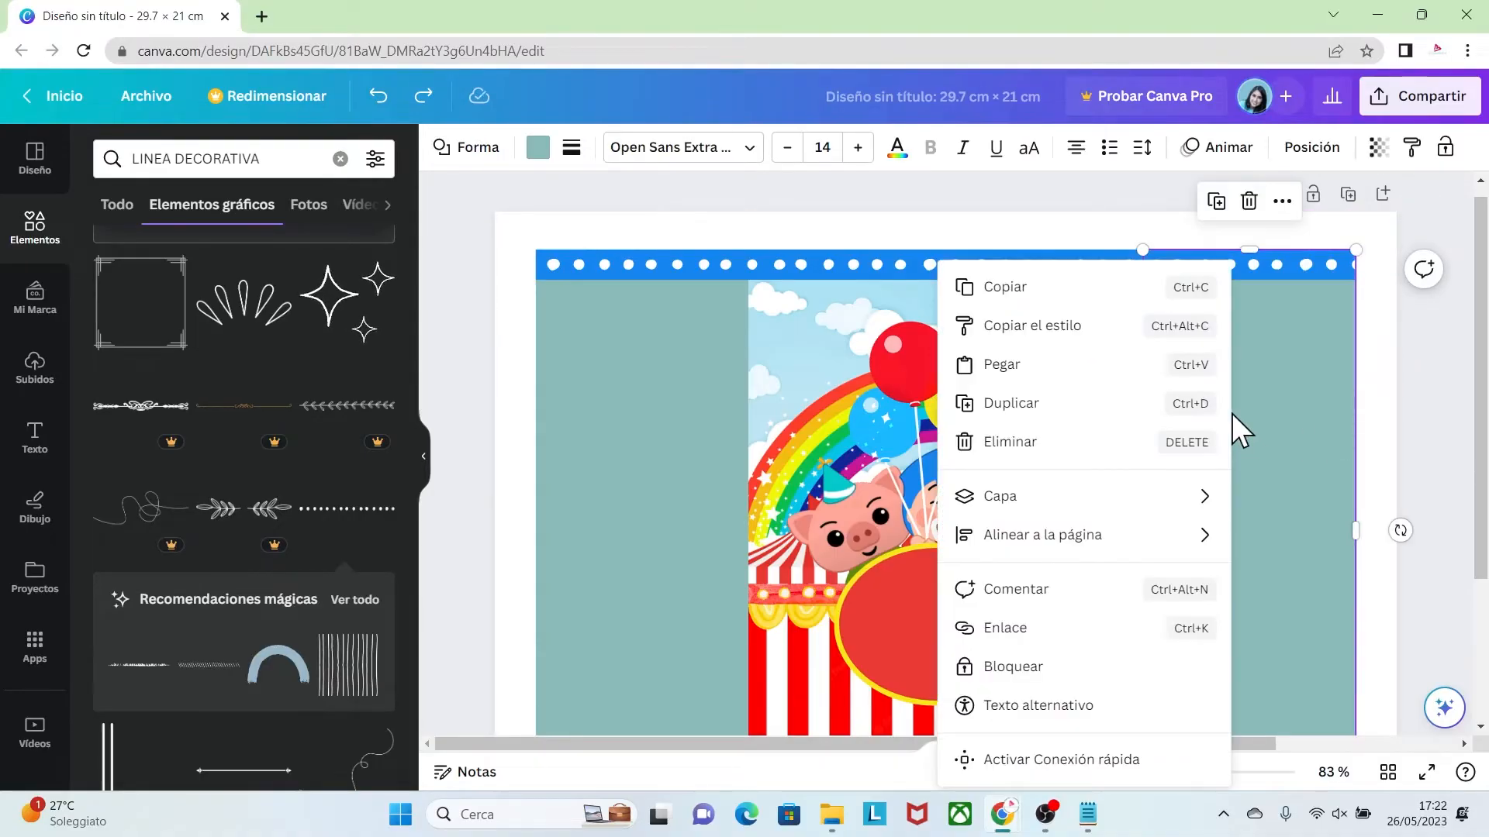
mouse_move(1070, 505)
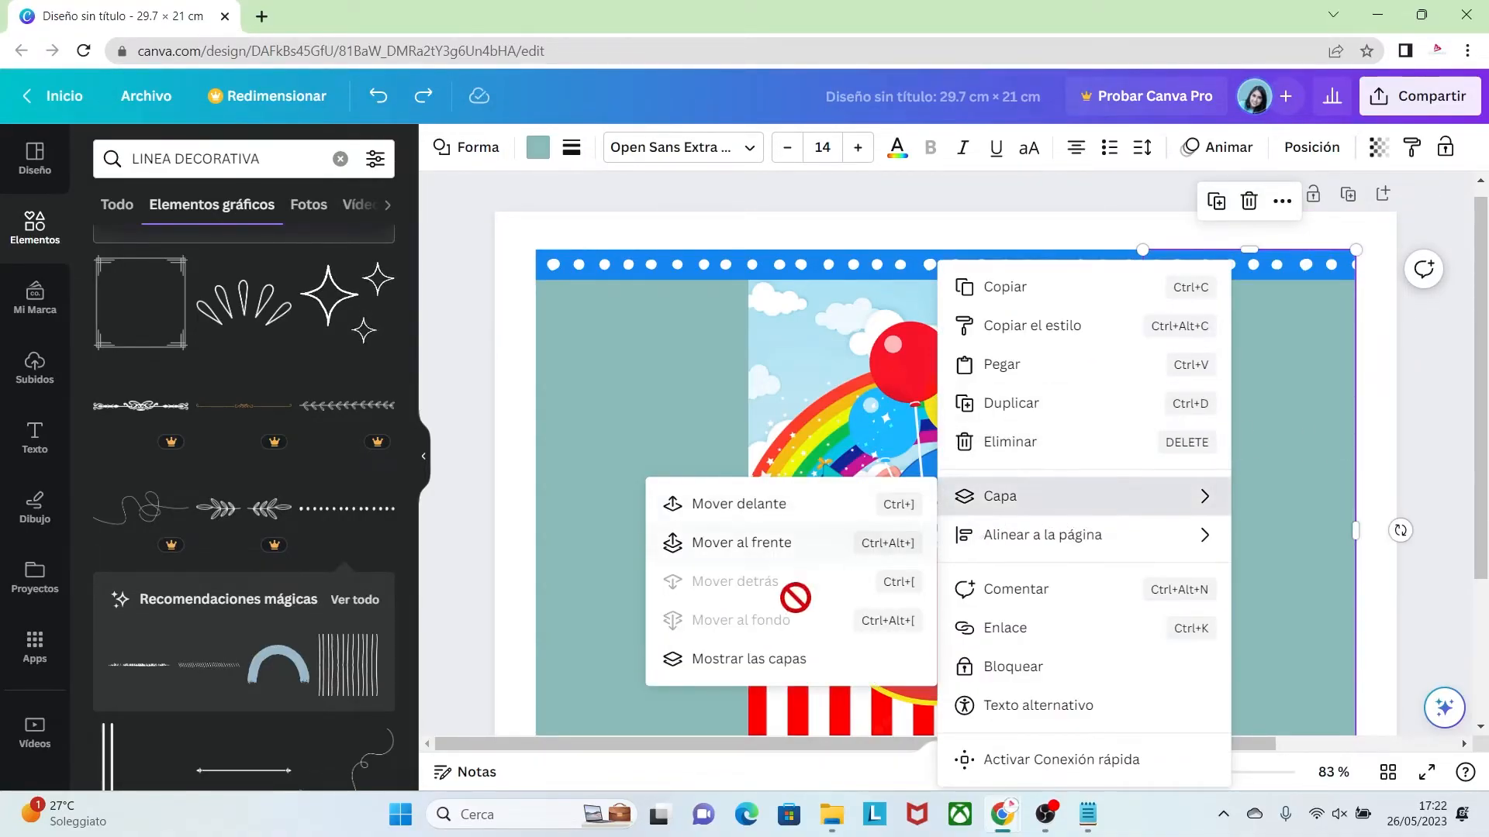
left_click(758, 663)
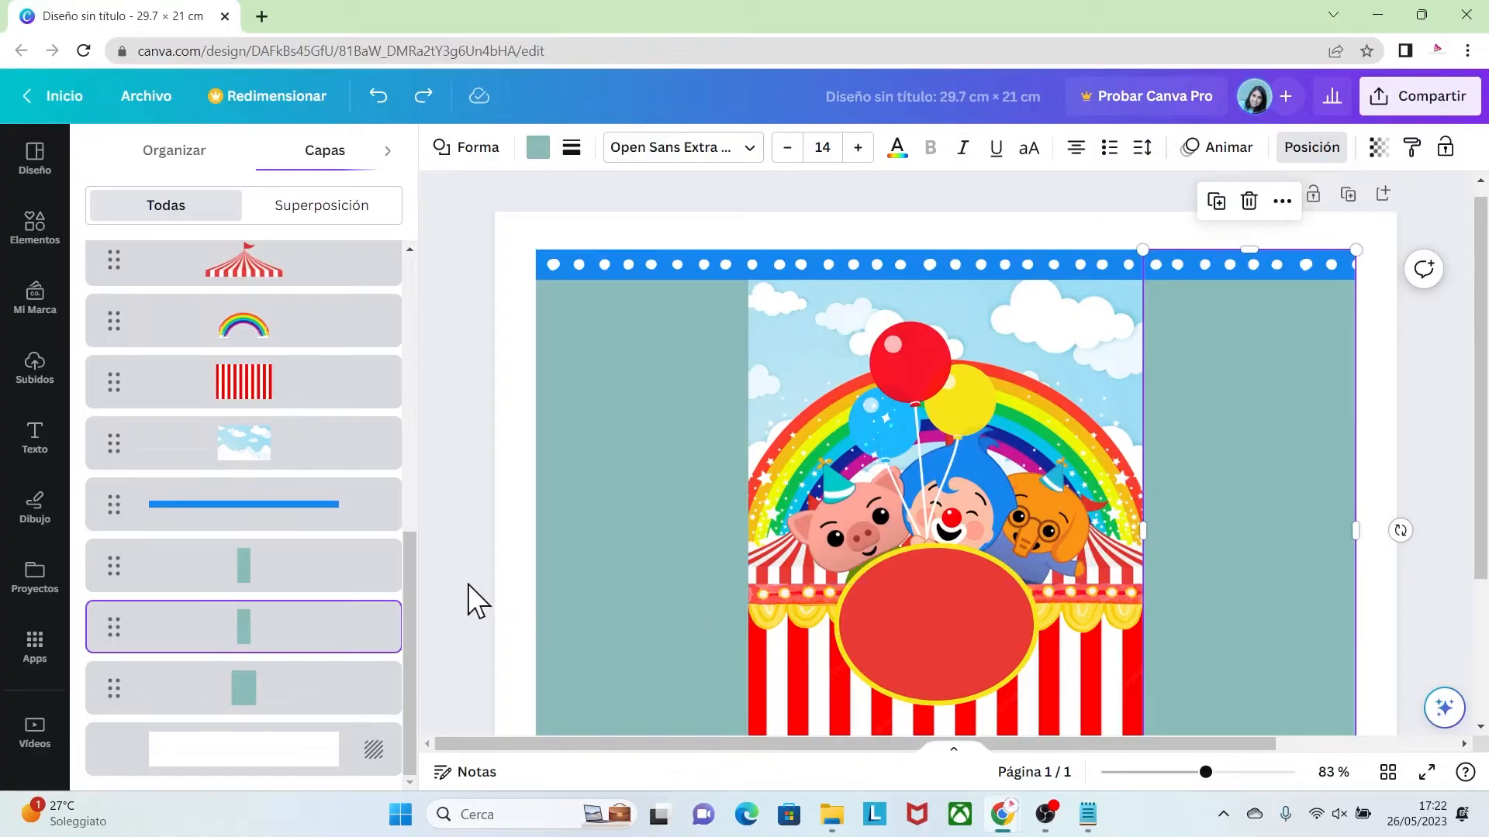
left_click_drag(408, 556, 410, 485)
left_click_drag(304, 650, 326, 456)
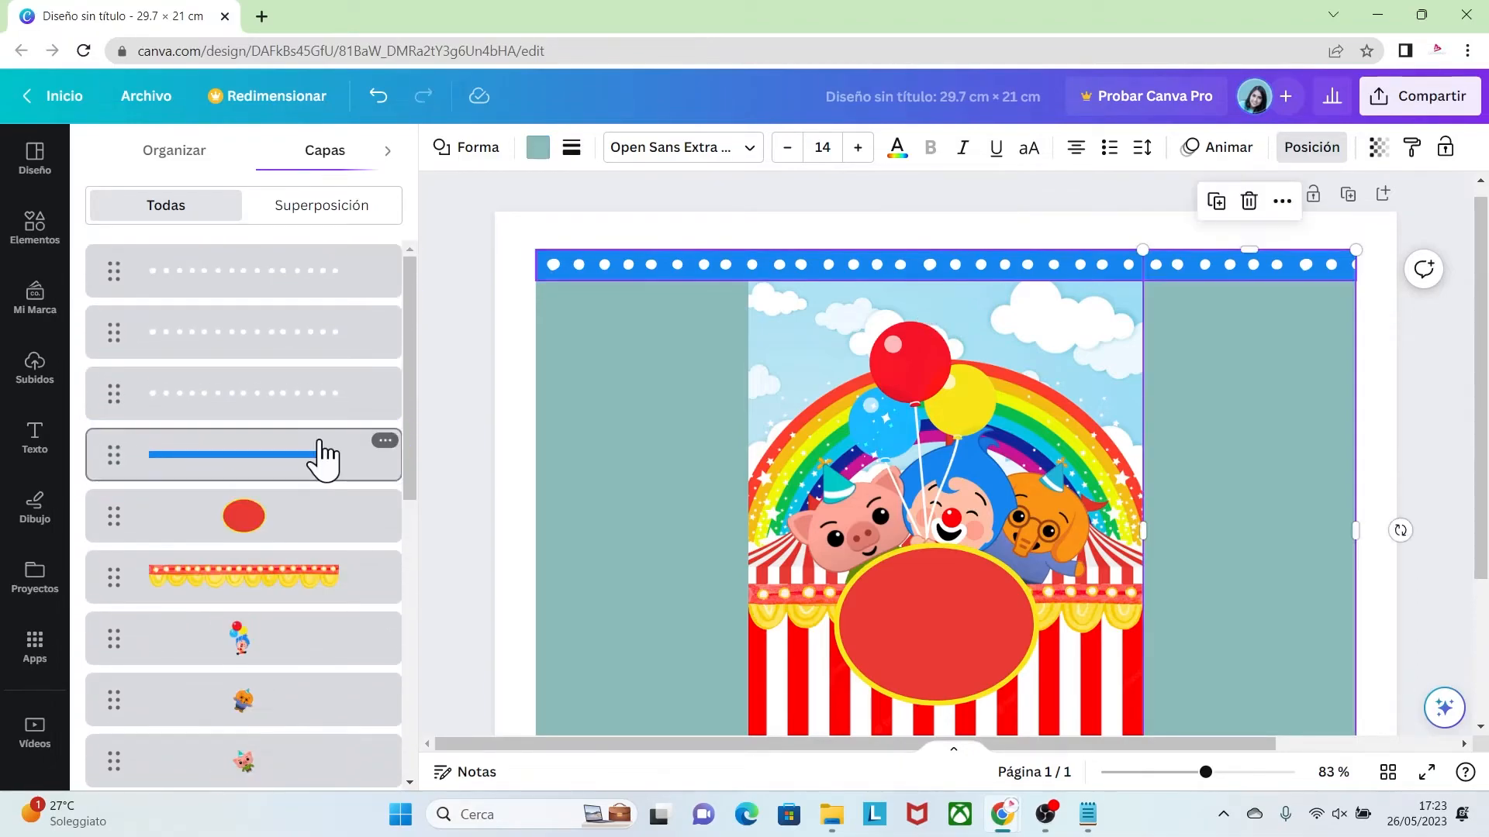
Step: Group the blue strip together with its three white dotted lines
left_click(322, 458)
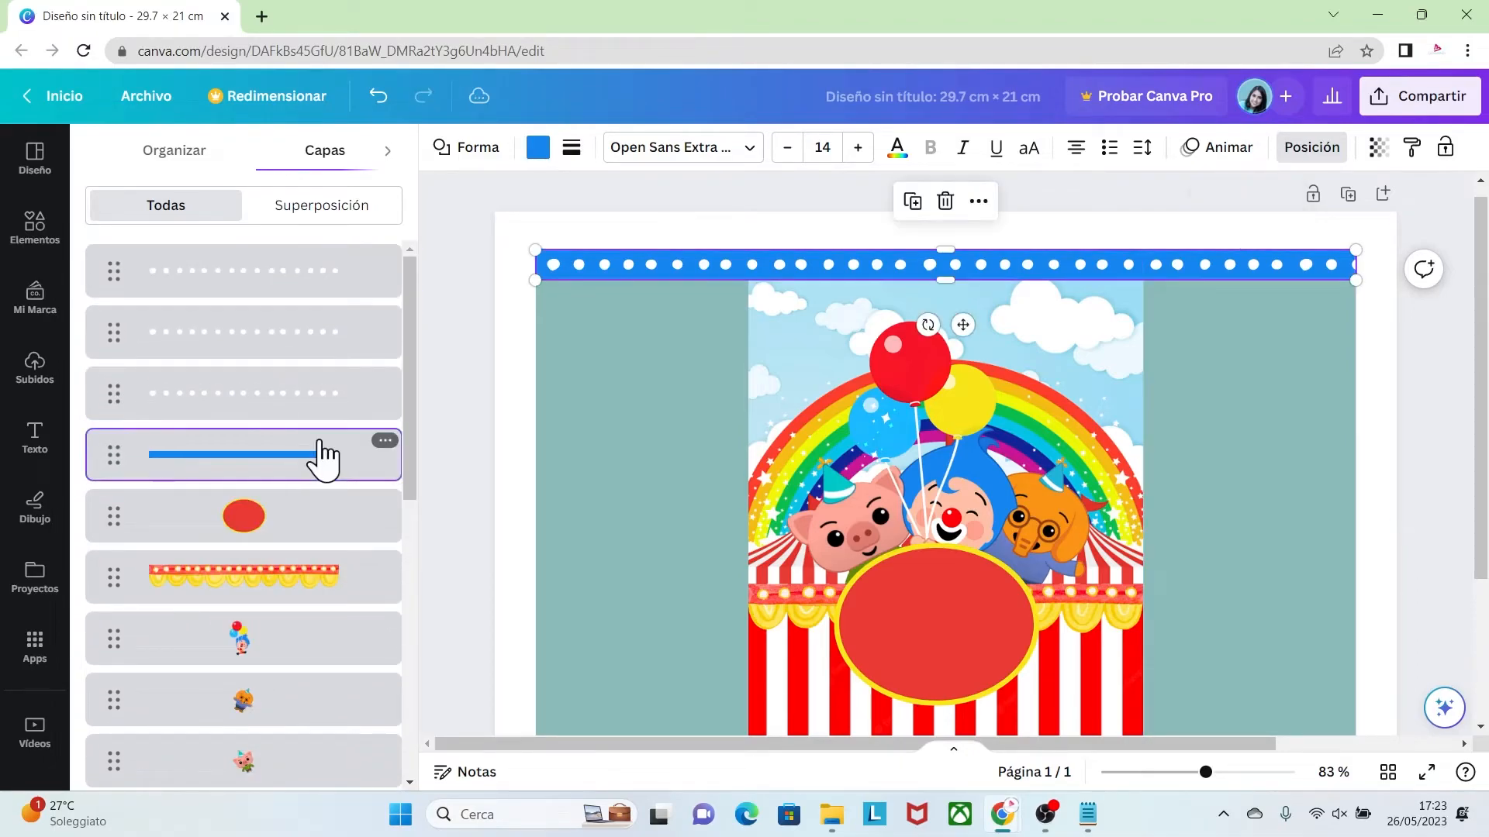
left_click(304, 388, "shift")
left_click(380, 325, "shift")
left_click(355, 279, "shift")
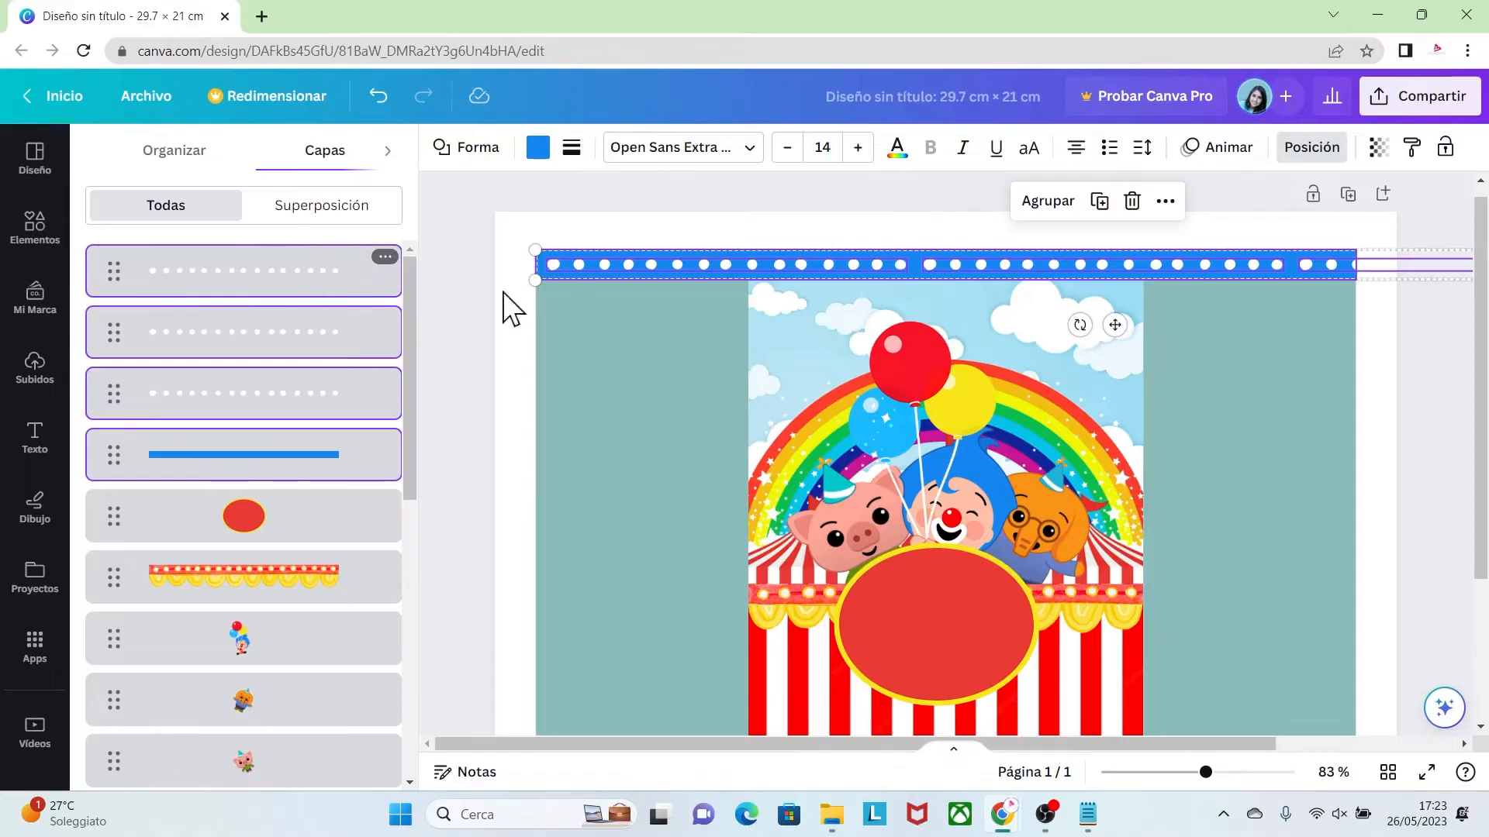
left_click(1039, 204)
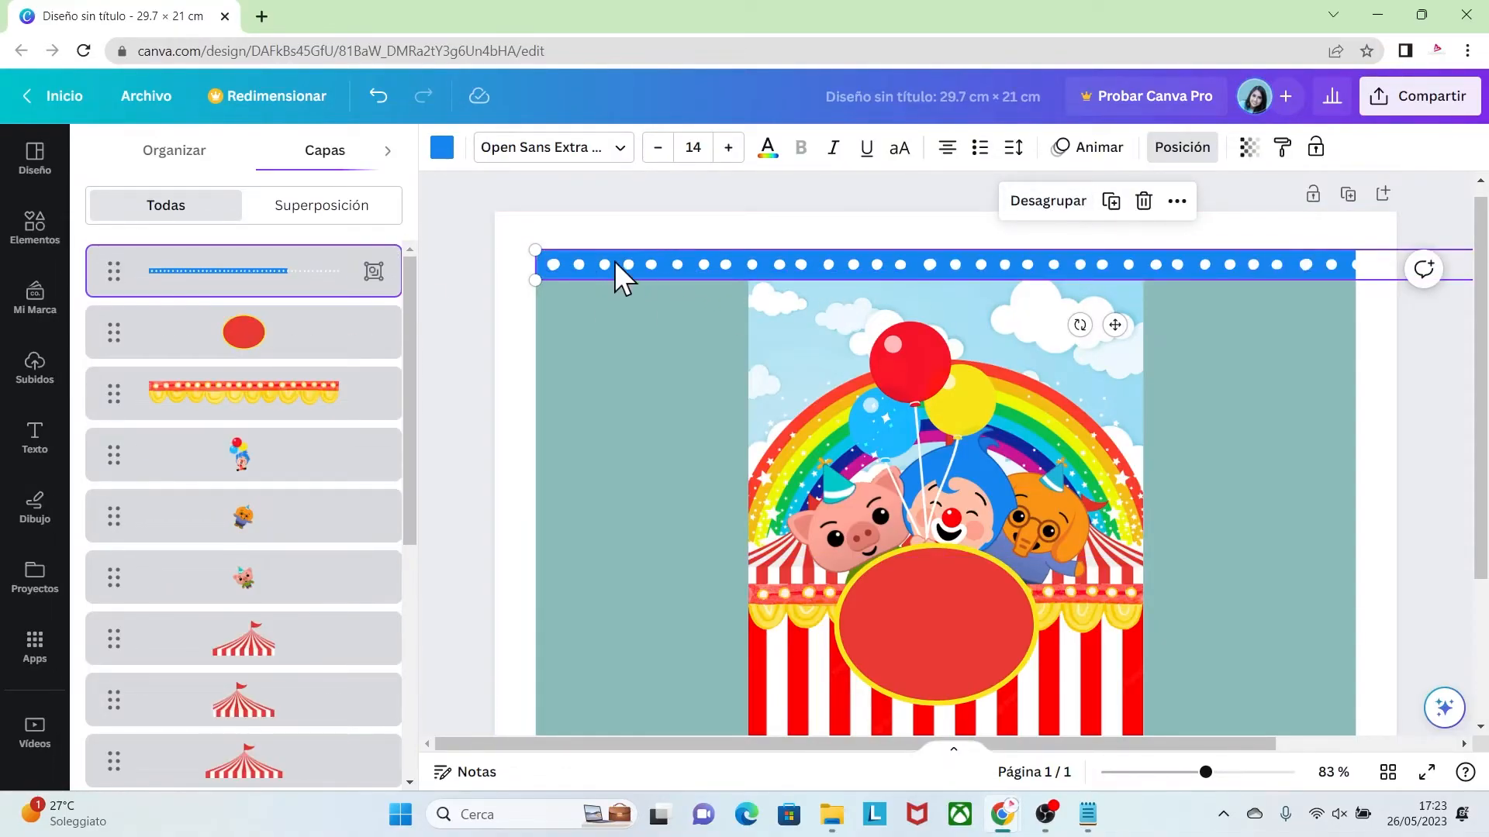
Step: Duplicate the dotted blue strip group and align the copy along the bottom edge of the panels
key("ctrl+d")
left_click_drag(649, 285, 649, 702)
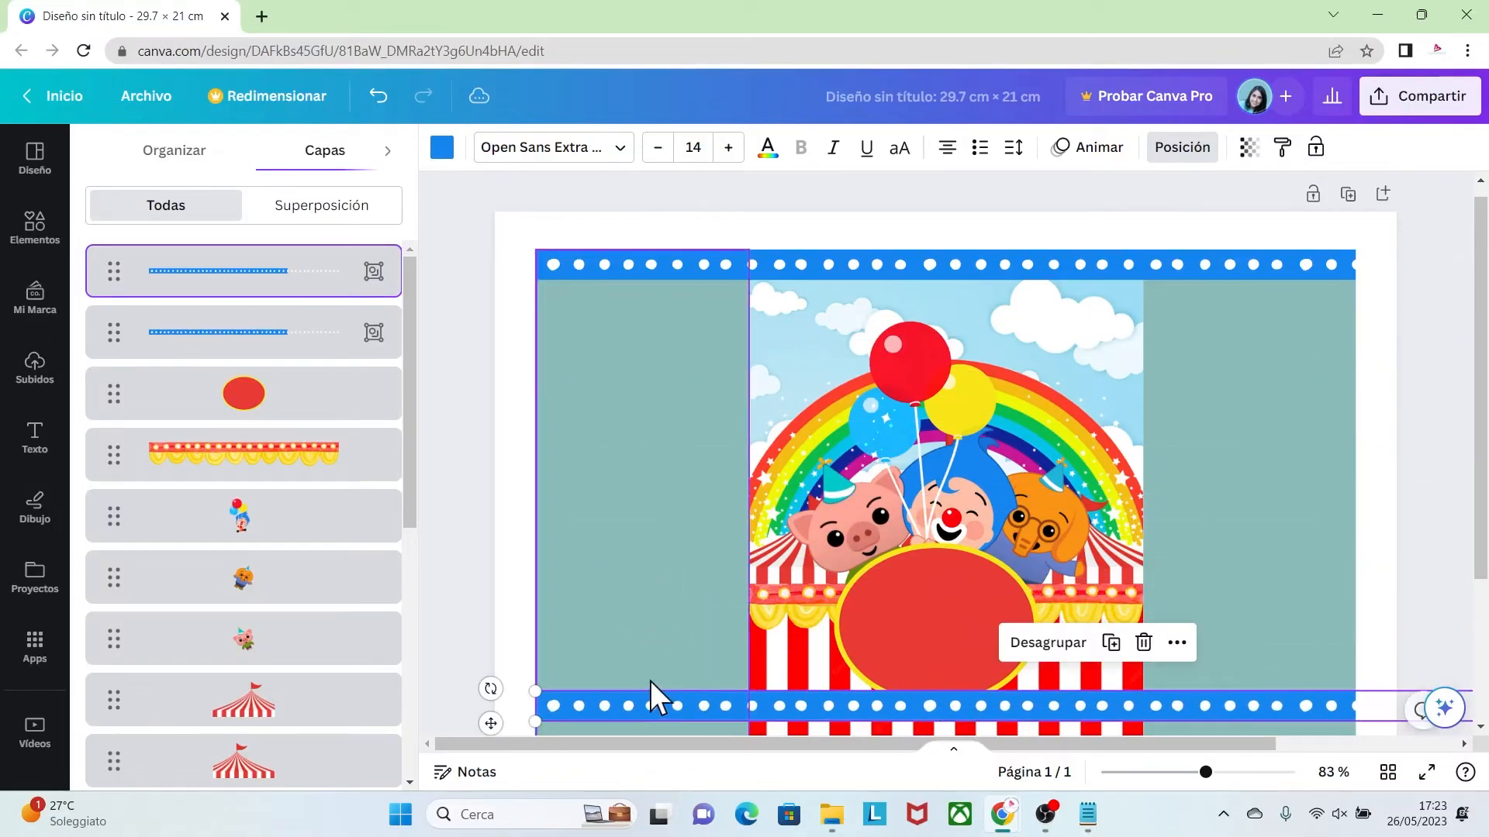
left_click_drag(1206, 772, 1190, 771)
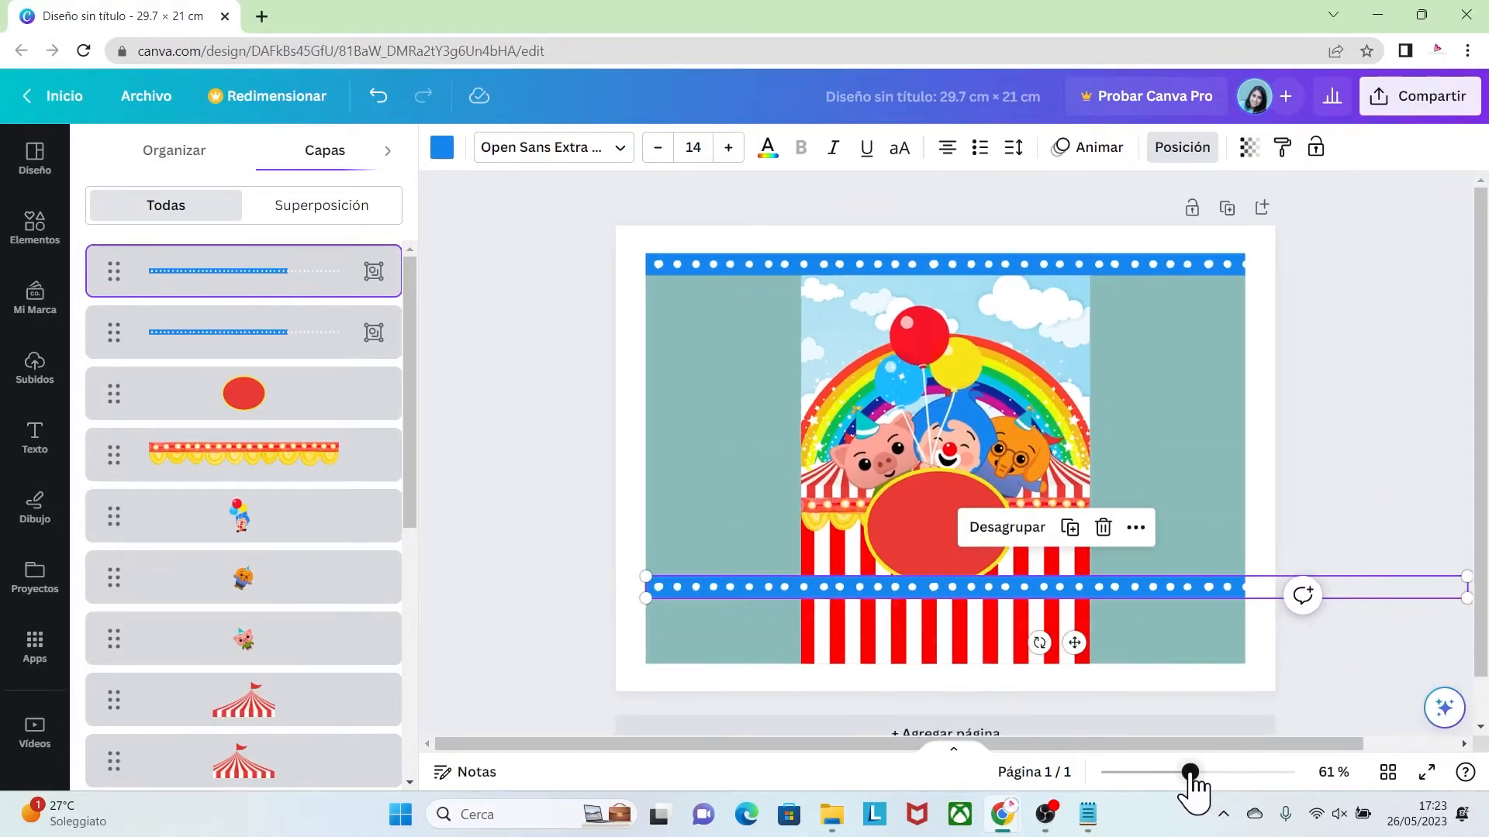
left_click_drag(762, 583, 728, 646)
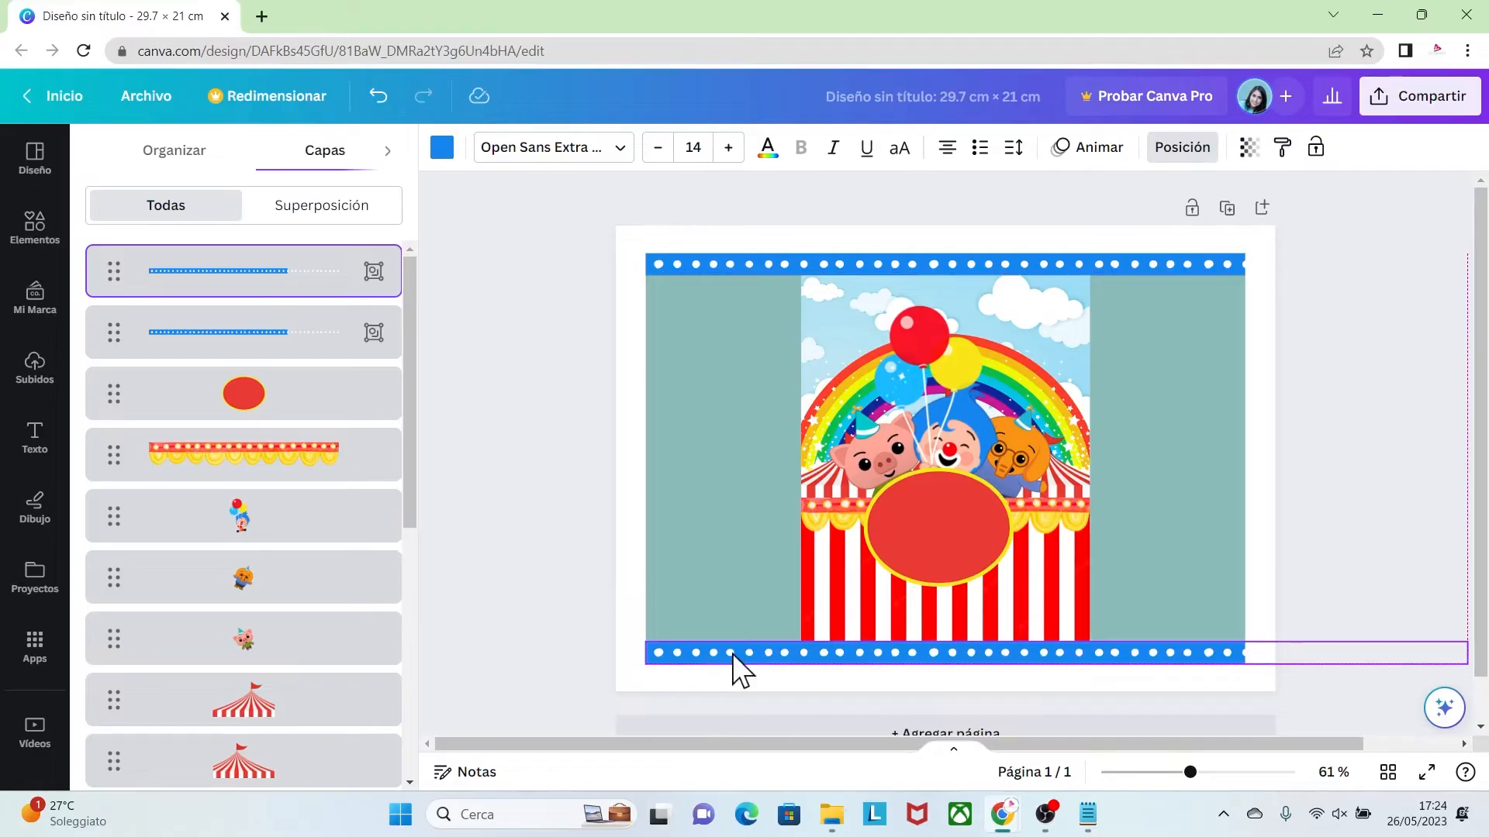
left_click(1261, 674)
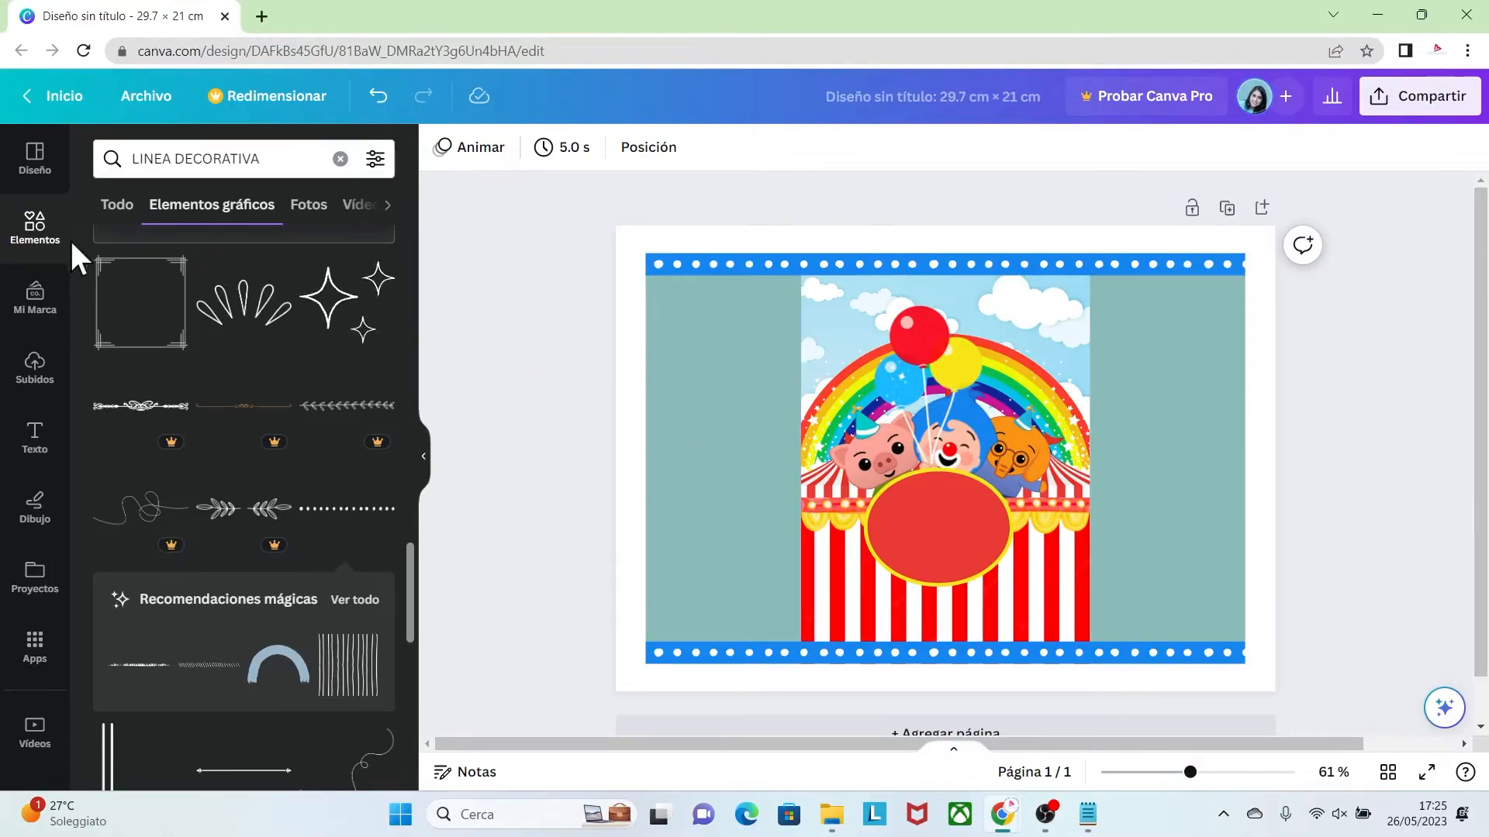
Step: Search the elements for RAYOS SOL, show all matching graphics and browse to the yellow sunburst square
left_click(35, 227)
left_click(189, 158)
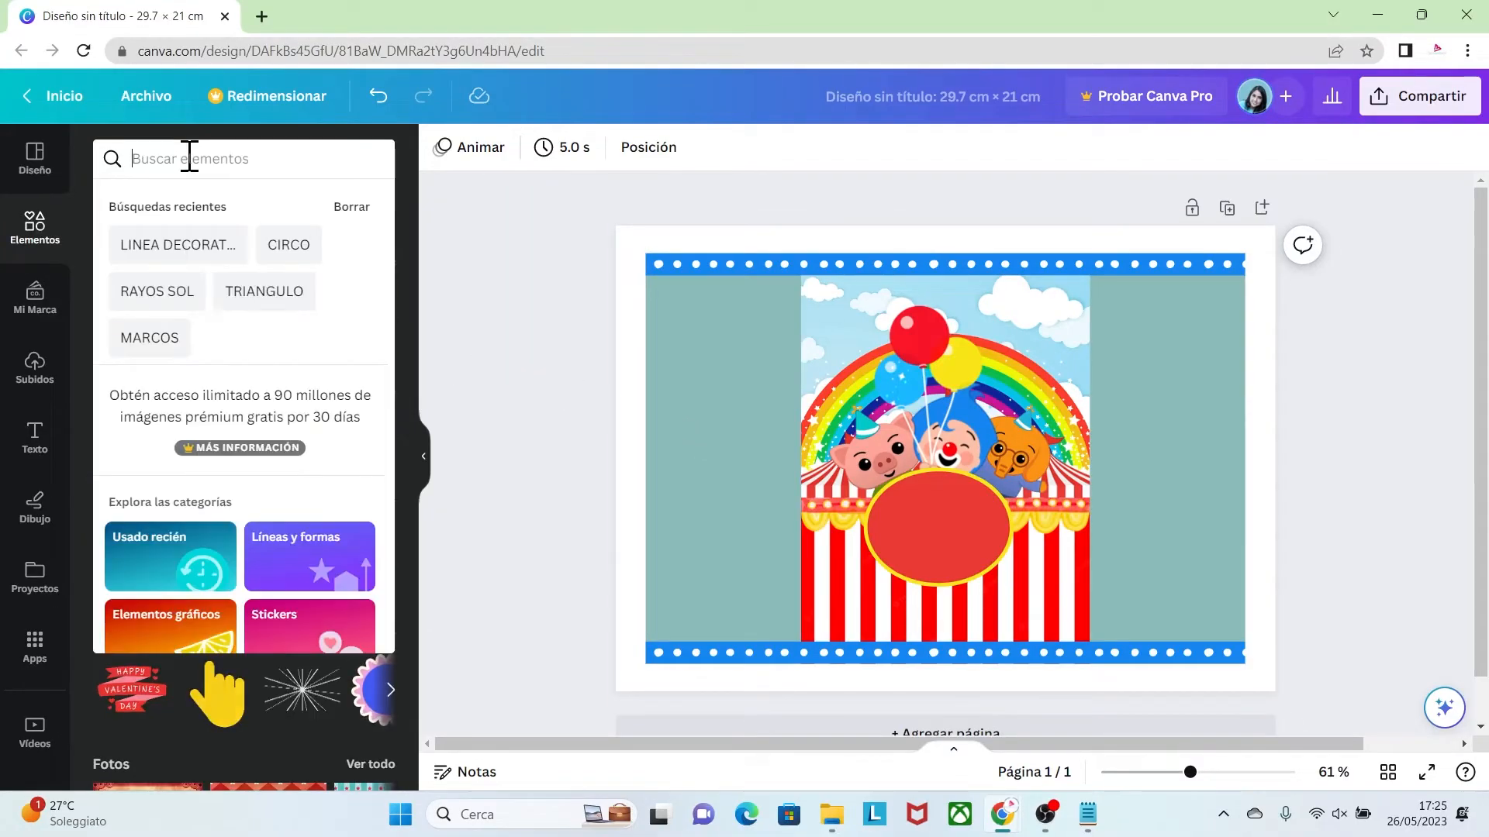
type("RAYO")
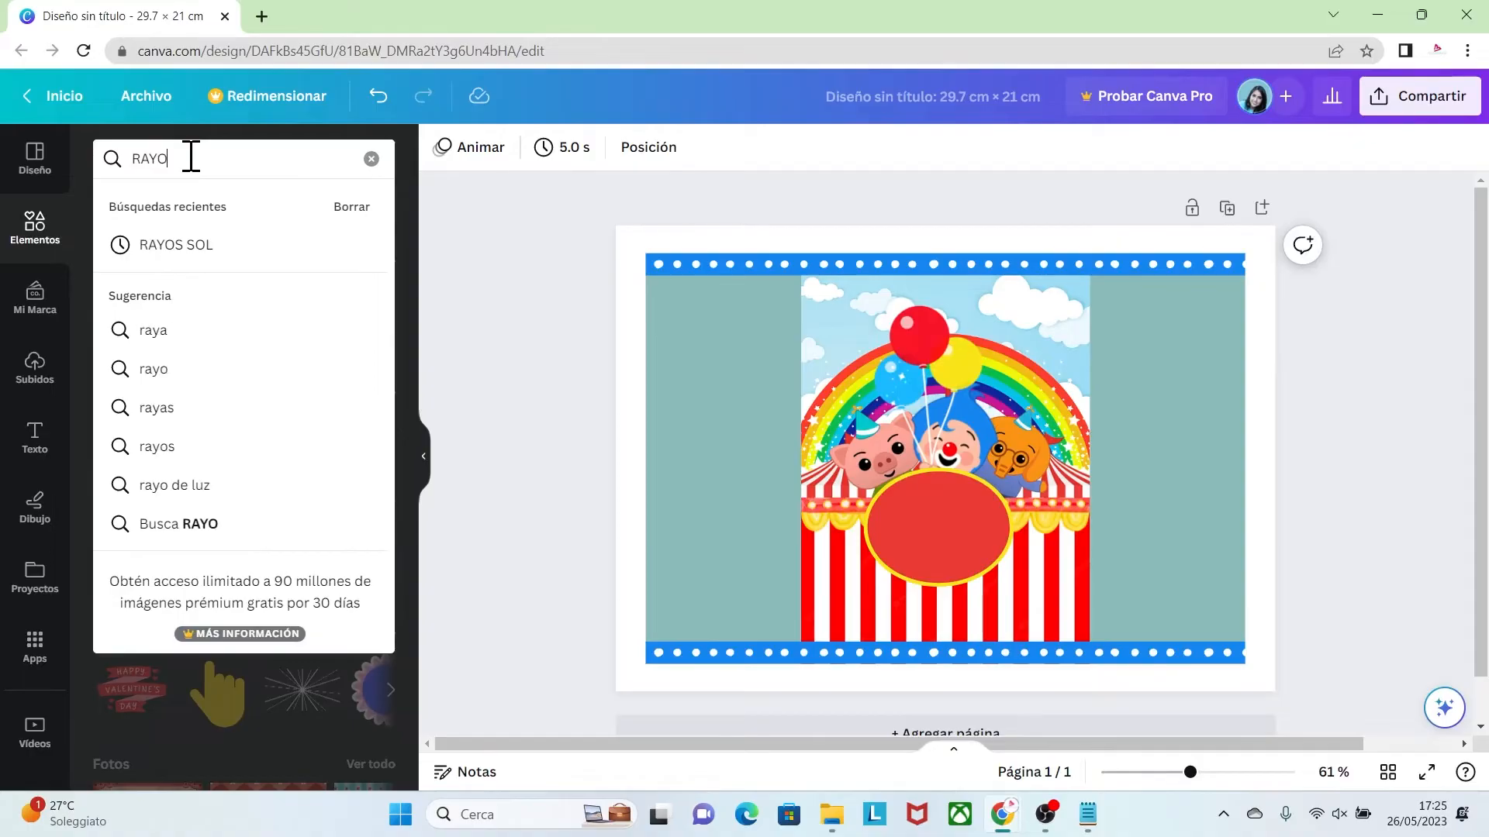
type("S SOL")
key("Return")
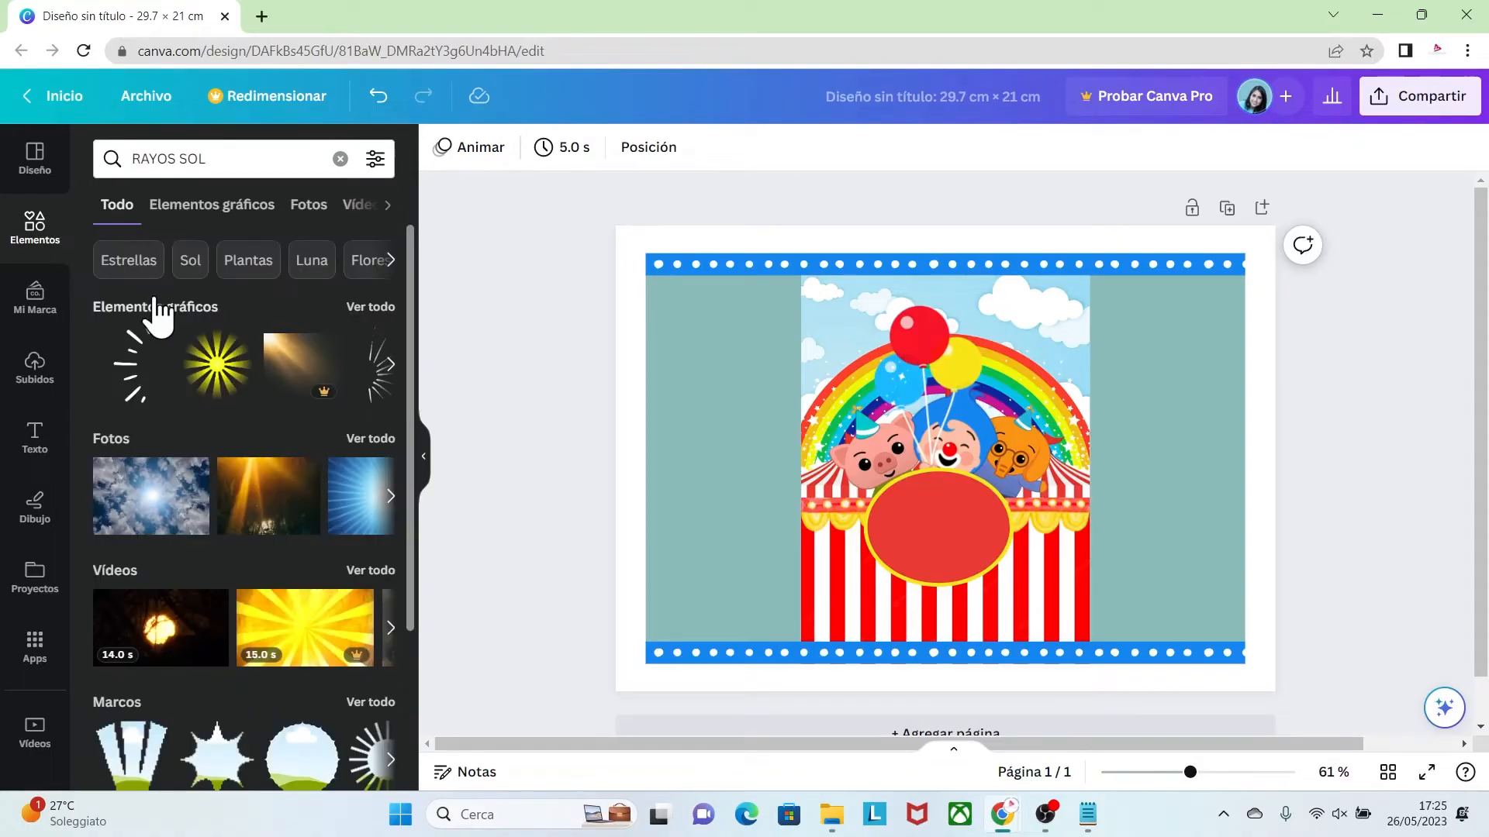
left_click(365, 310)
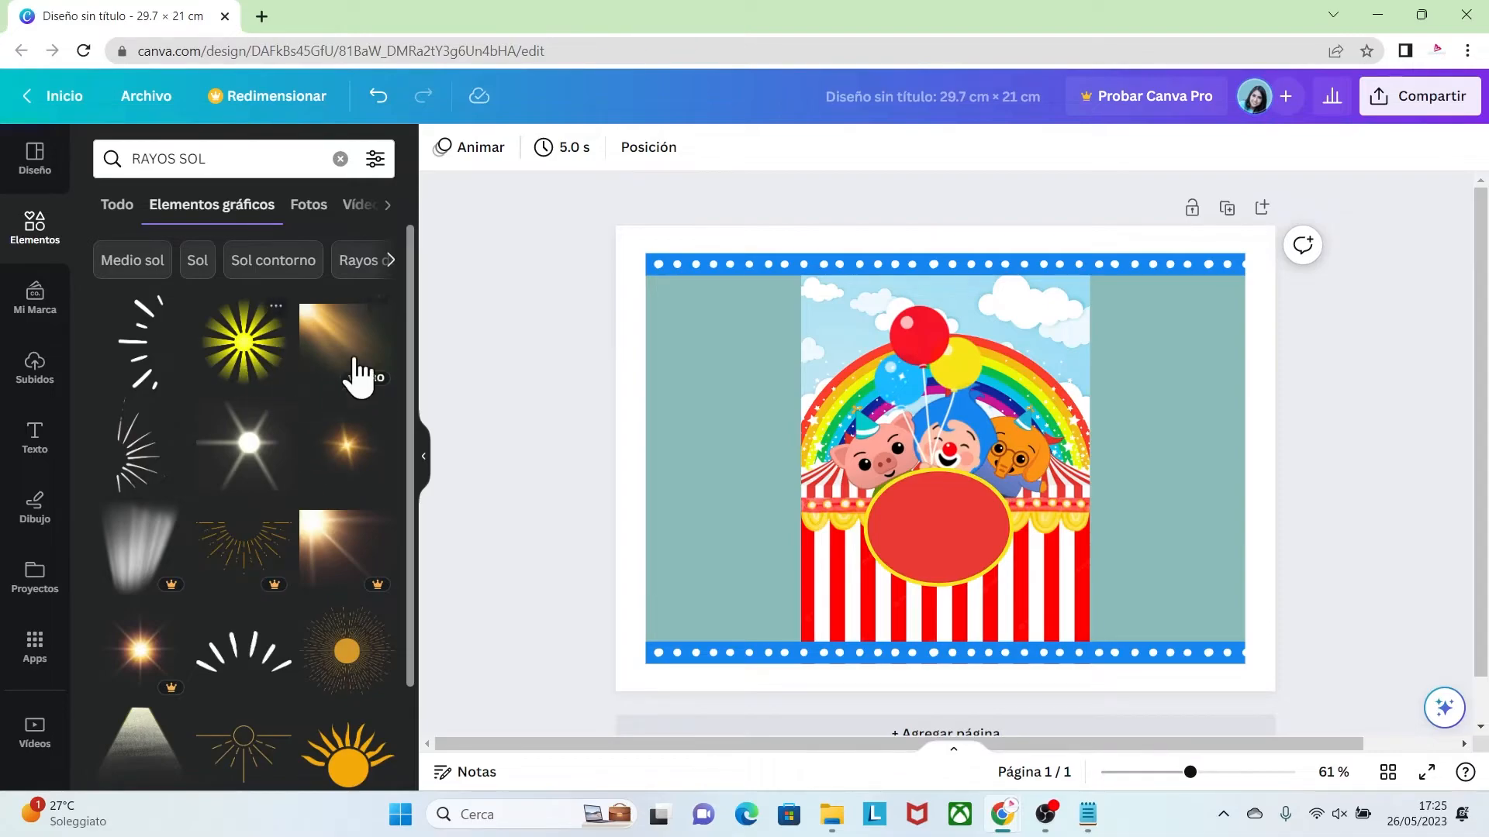
left_click_drag(412, 299, 414, 618)
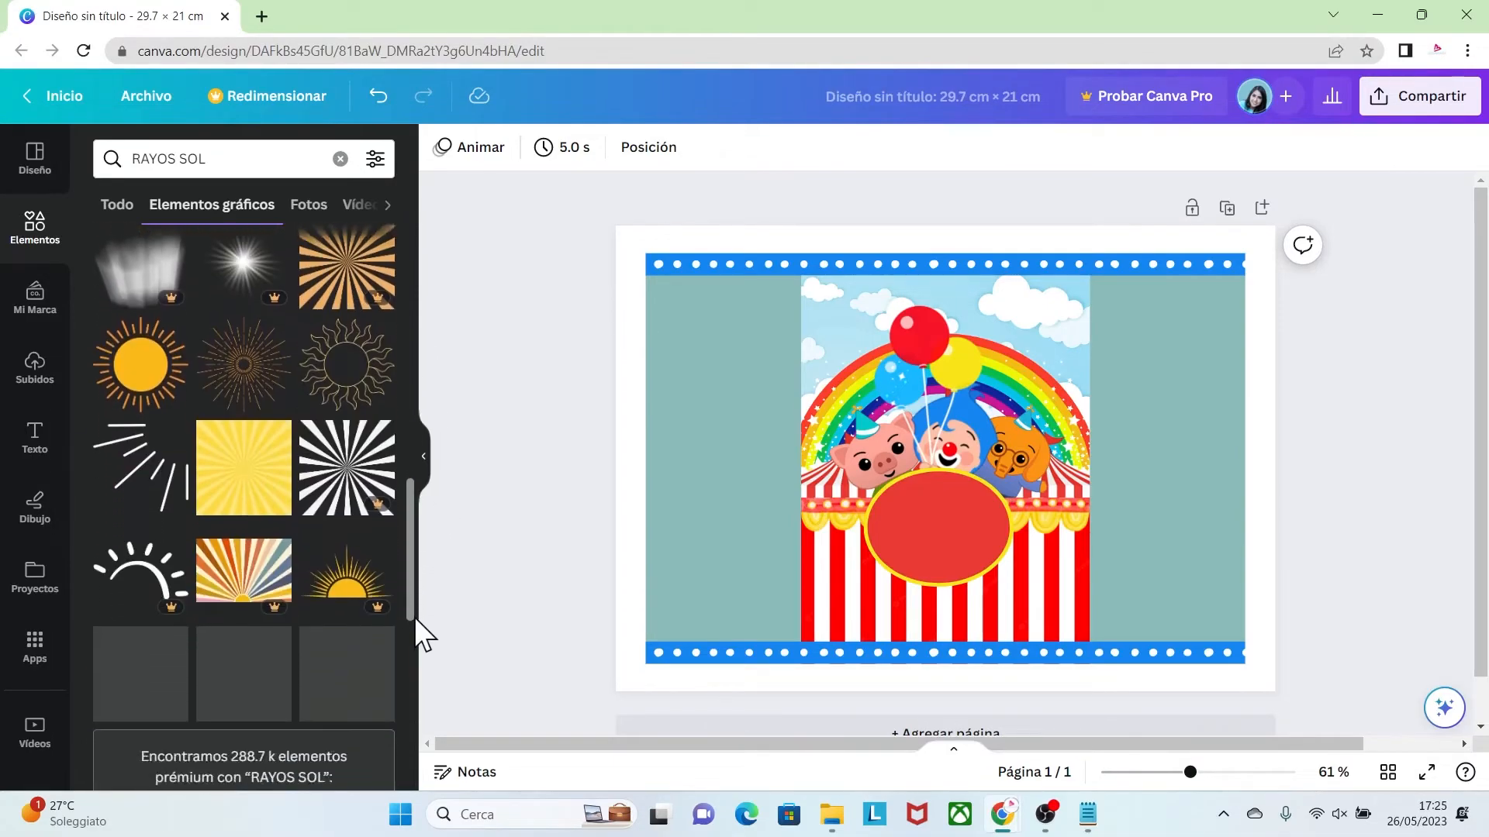
Step: Insert the yellow sunburst graphic, enlarge it and crop it to cover the left panel between the two blue strips
left_click(234, 469)
left_click_drag(870, 457, 804, 333)
left_click_drag(1007, 542, 1173, 708)
left_click_drag(960, 457, 719, 456)
left_click_drag(677, 178, 703, 284)
left_click_drag(961, 507, 798, 515)
left_click_drag(1191, 772, 1178, 772)
left_click_drag(690, 617, 692, 578)
left_click_drag(511, 434, 708, 434)
Step: Reposition the sunburst image inside its crop so the rays are centered horizontally in the left panel
left_click(701, 438)
left_click(757, 451)
double_click(752, 442)
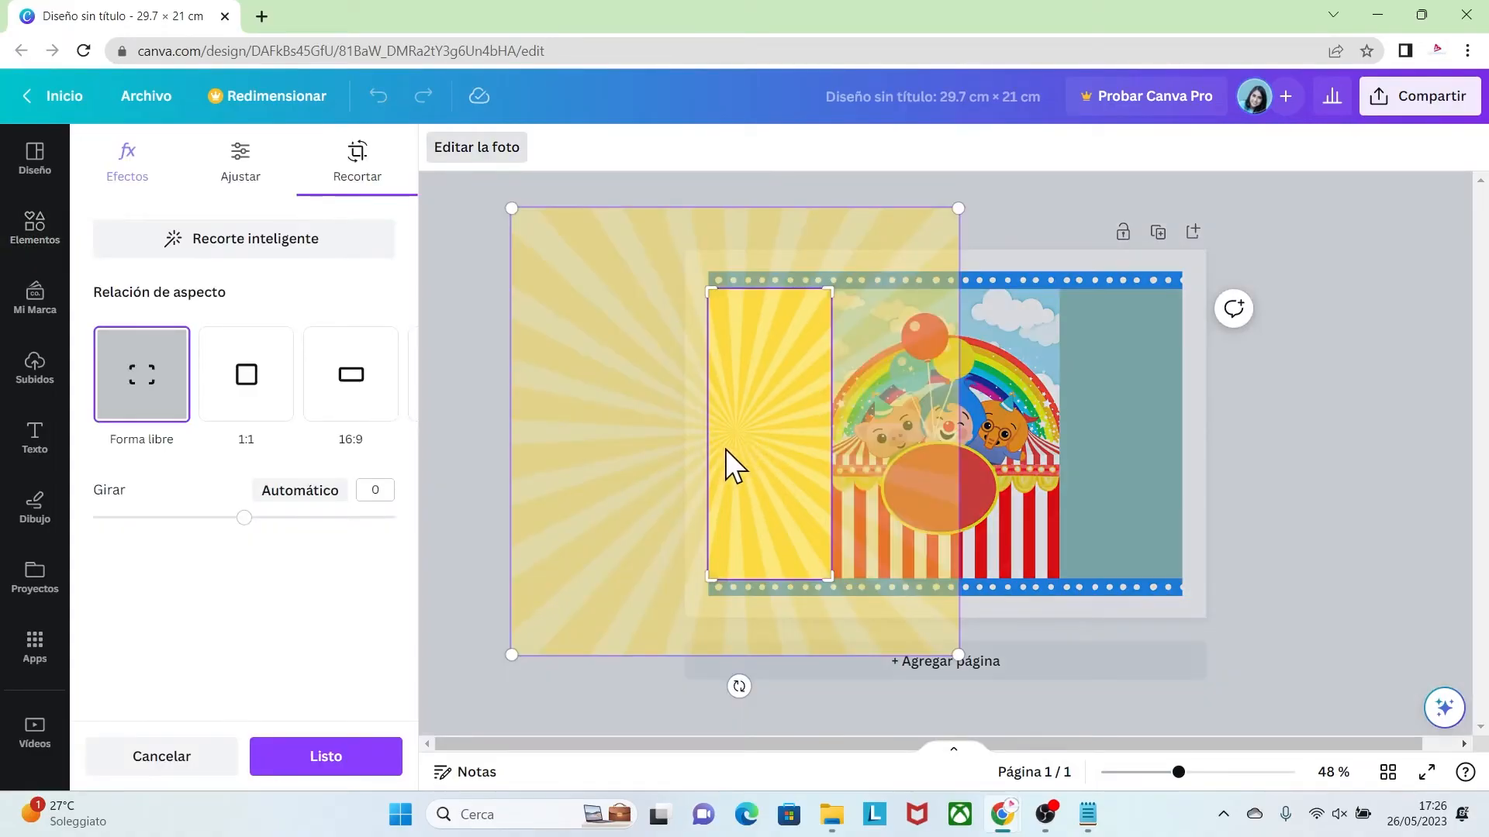
left_click_drag(734, 438, 782, 437)
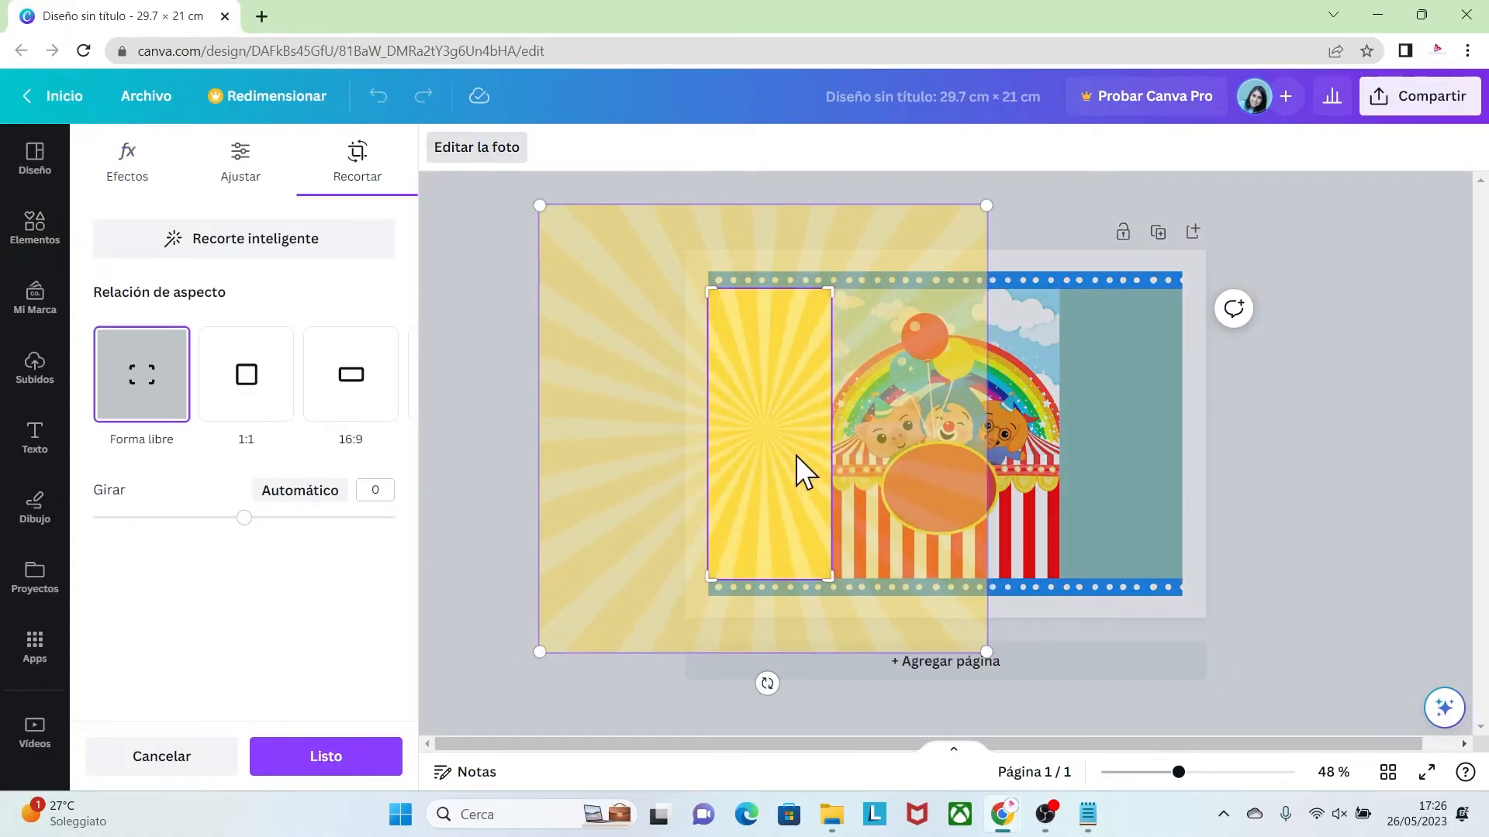
left_click(1298, 617)
left_click(1301, 547)
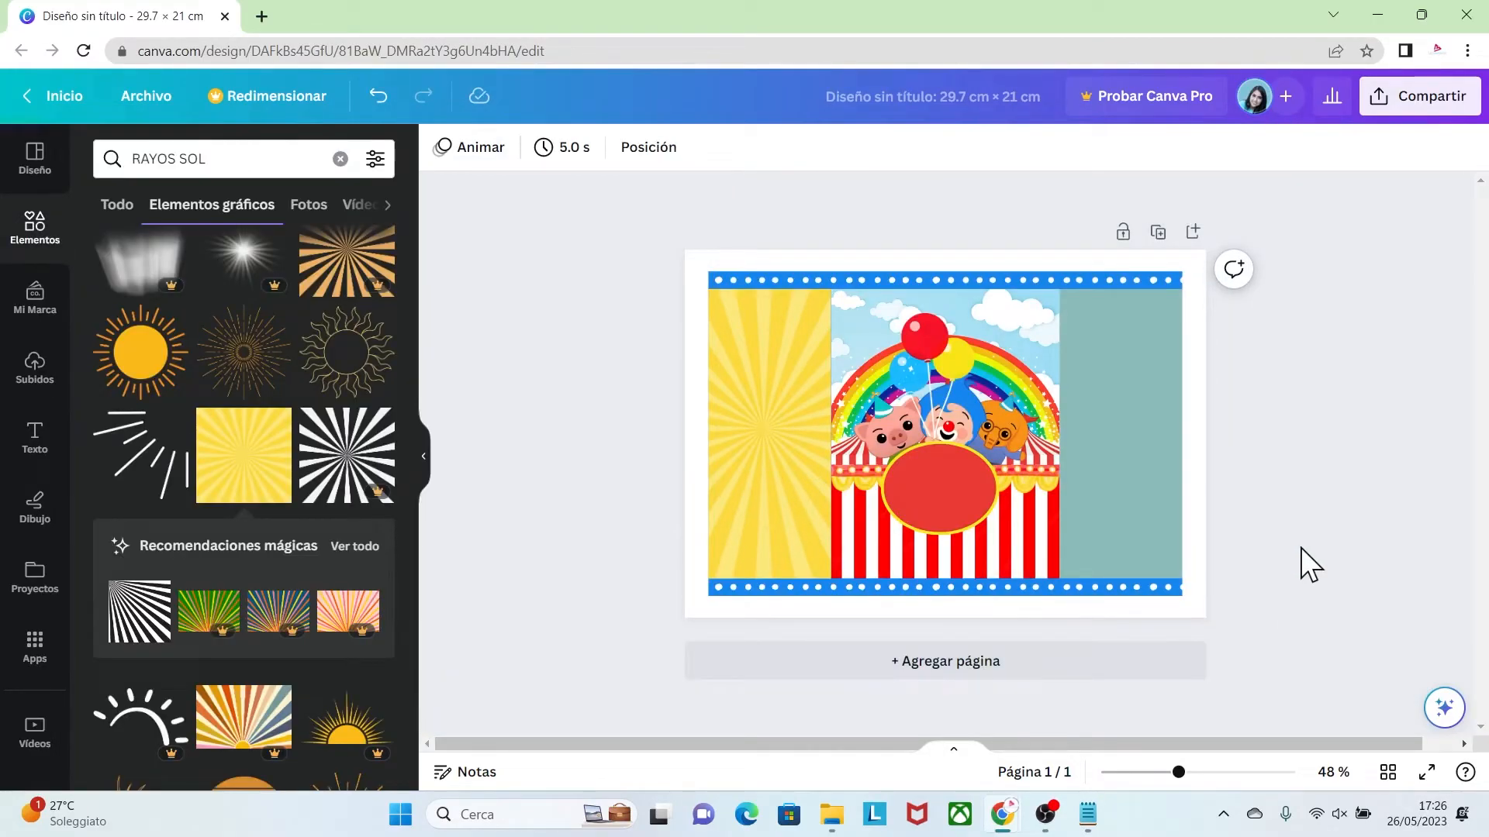
Step: Place a copy of the cropped yellow sunburst over the right panel between the blue strips
left_click(780, 442)
left_click_drag(780, 442, 1105, 466)
left_click(1302, 597)
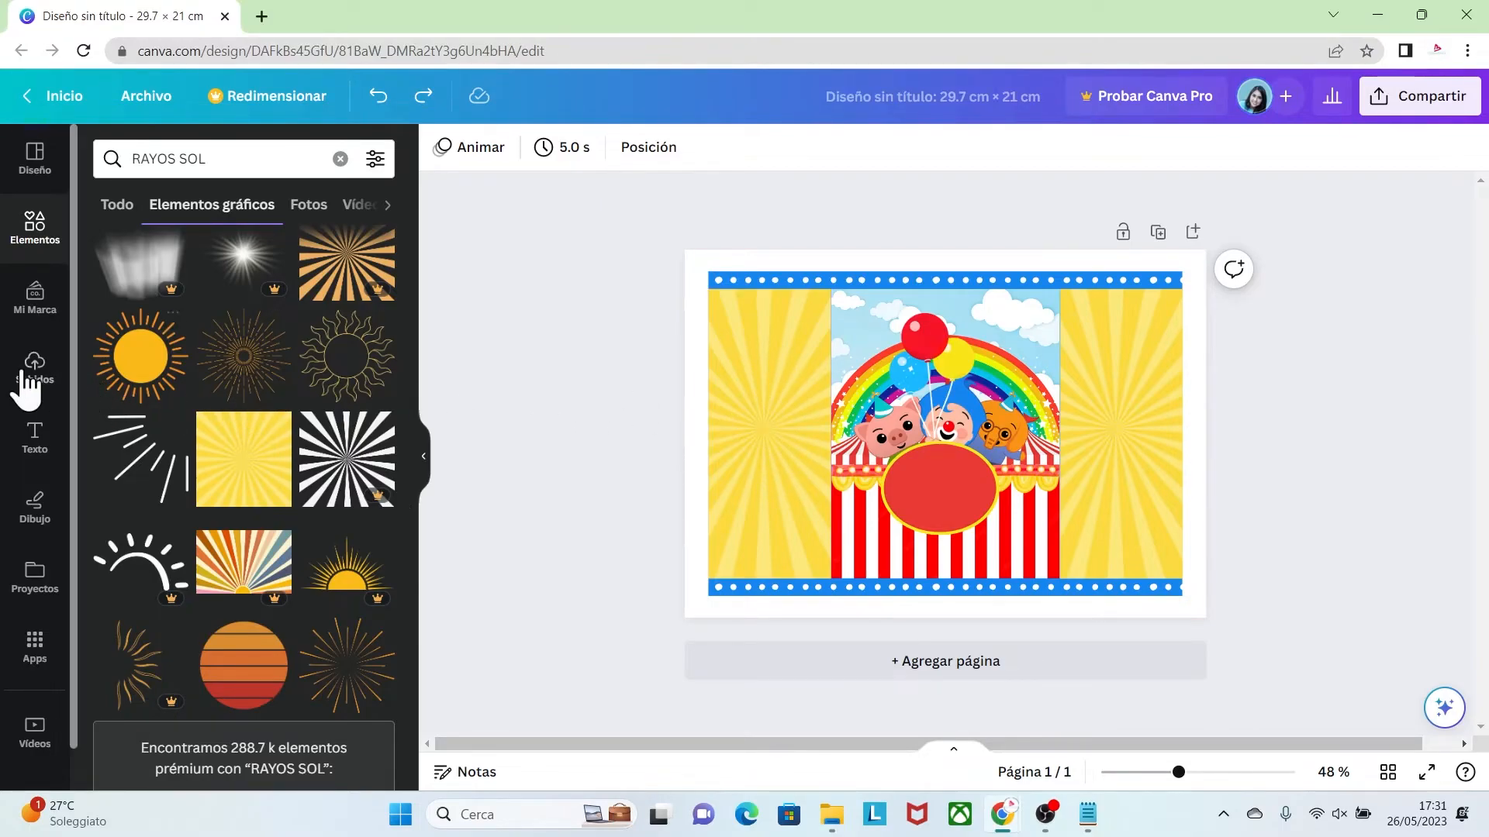
Step: Upload the files BARRA.png and INFORMACION NUTRICIONAL ULTIMO_Mesa de trabajo 1.jpg from the Download folder
left_click(34, 370)
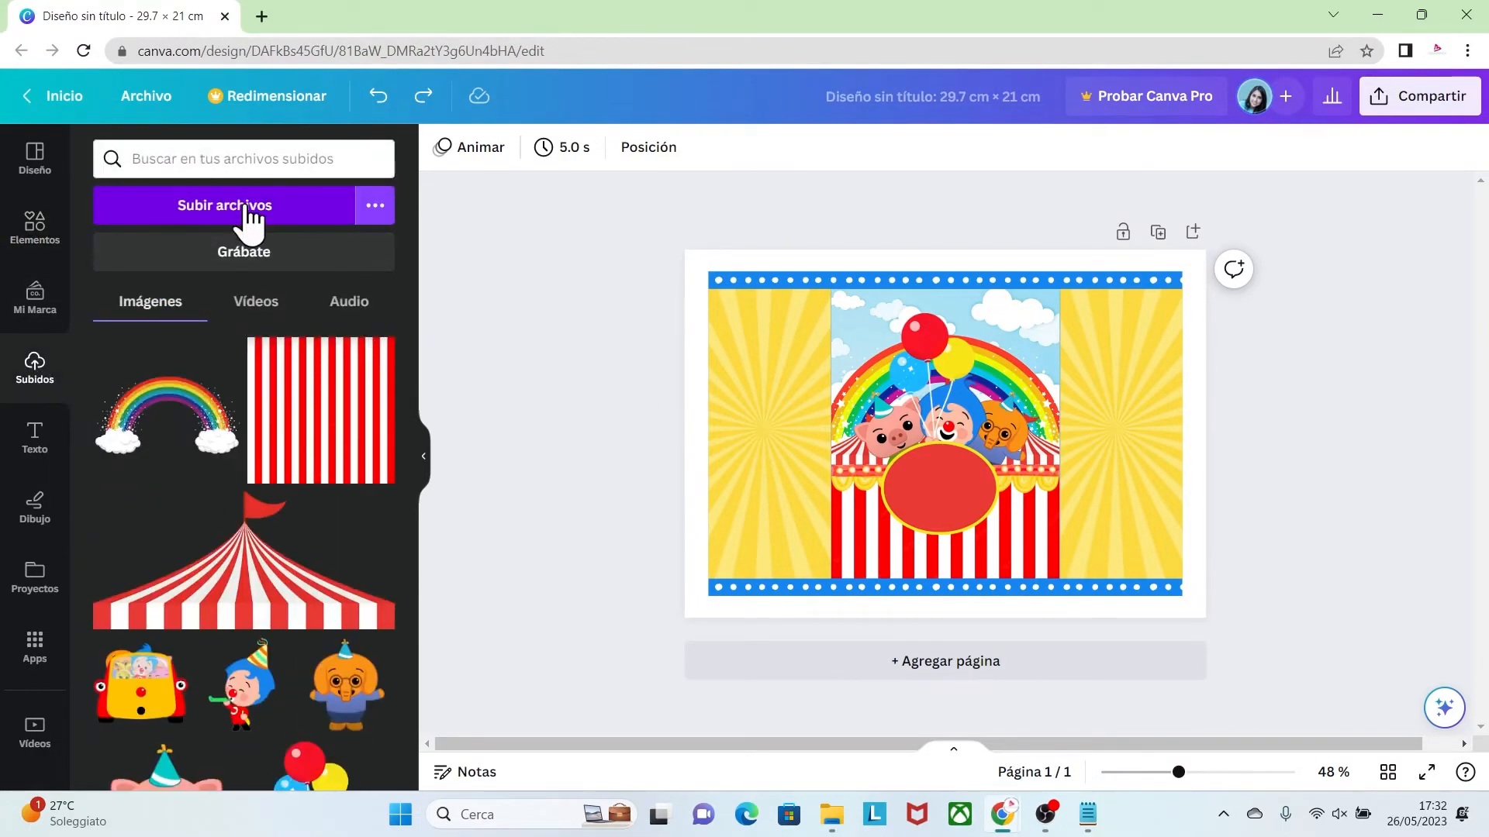
left_click(246, 214)
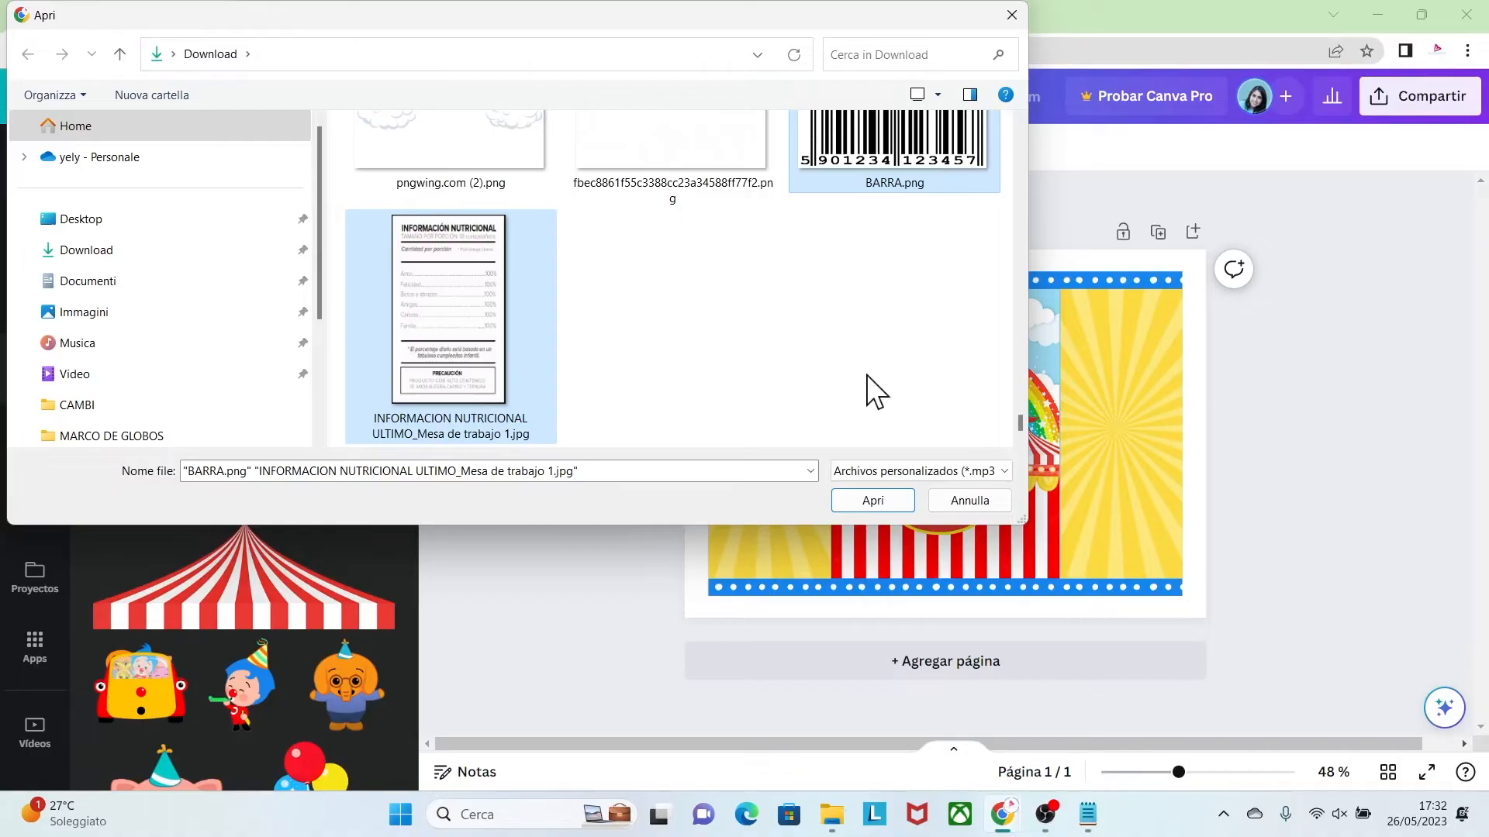
left_click(877, 500)
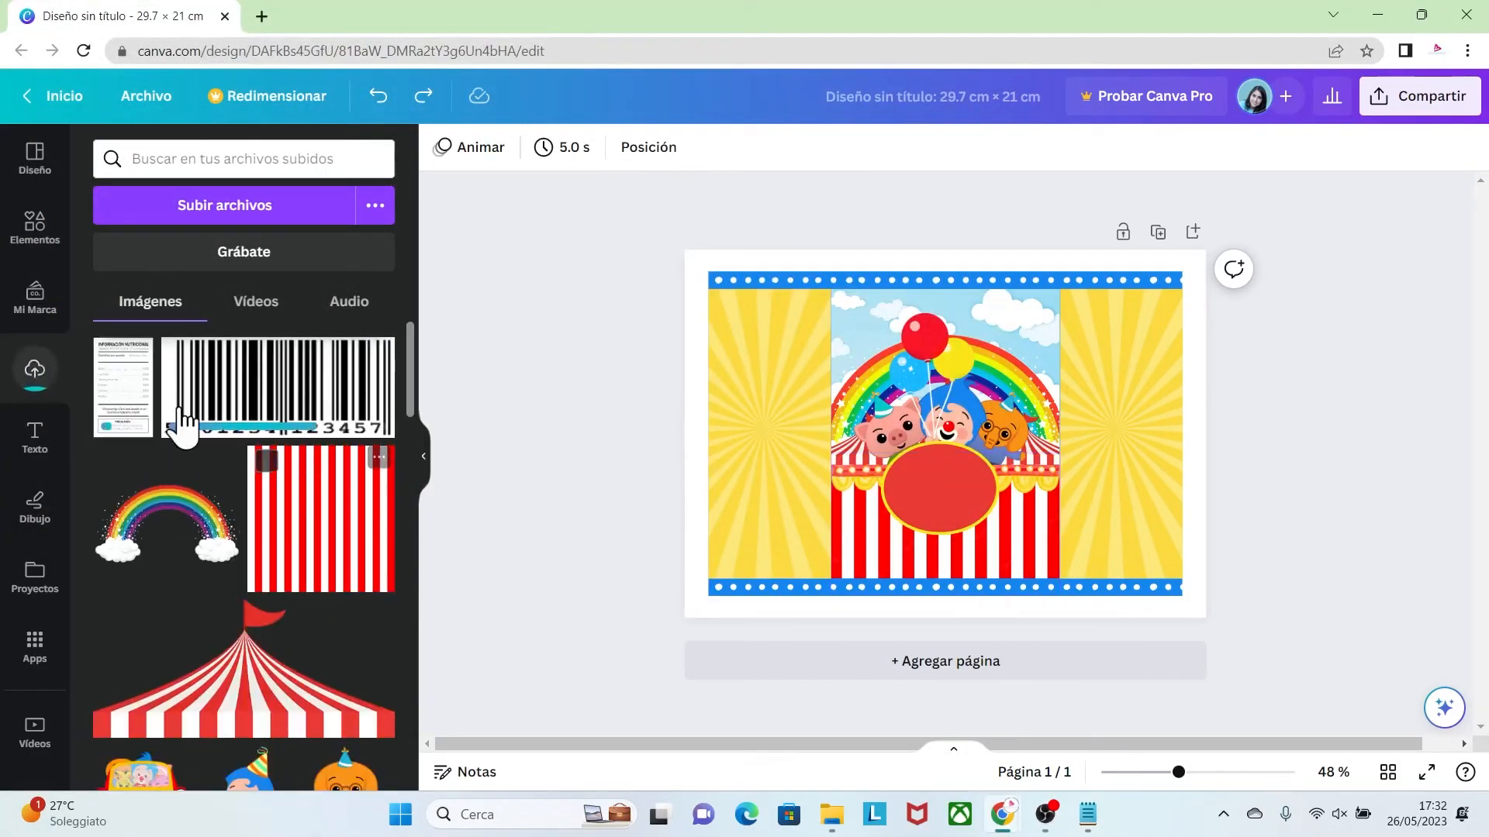
Step: Insert the uploaded barcode image and place it near the bottom of the left panel
left_click(265, 393)
left_click_drag(937, 450, 819, 525)
left_click_drag(1178, 772, 1203, 772)
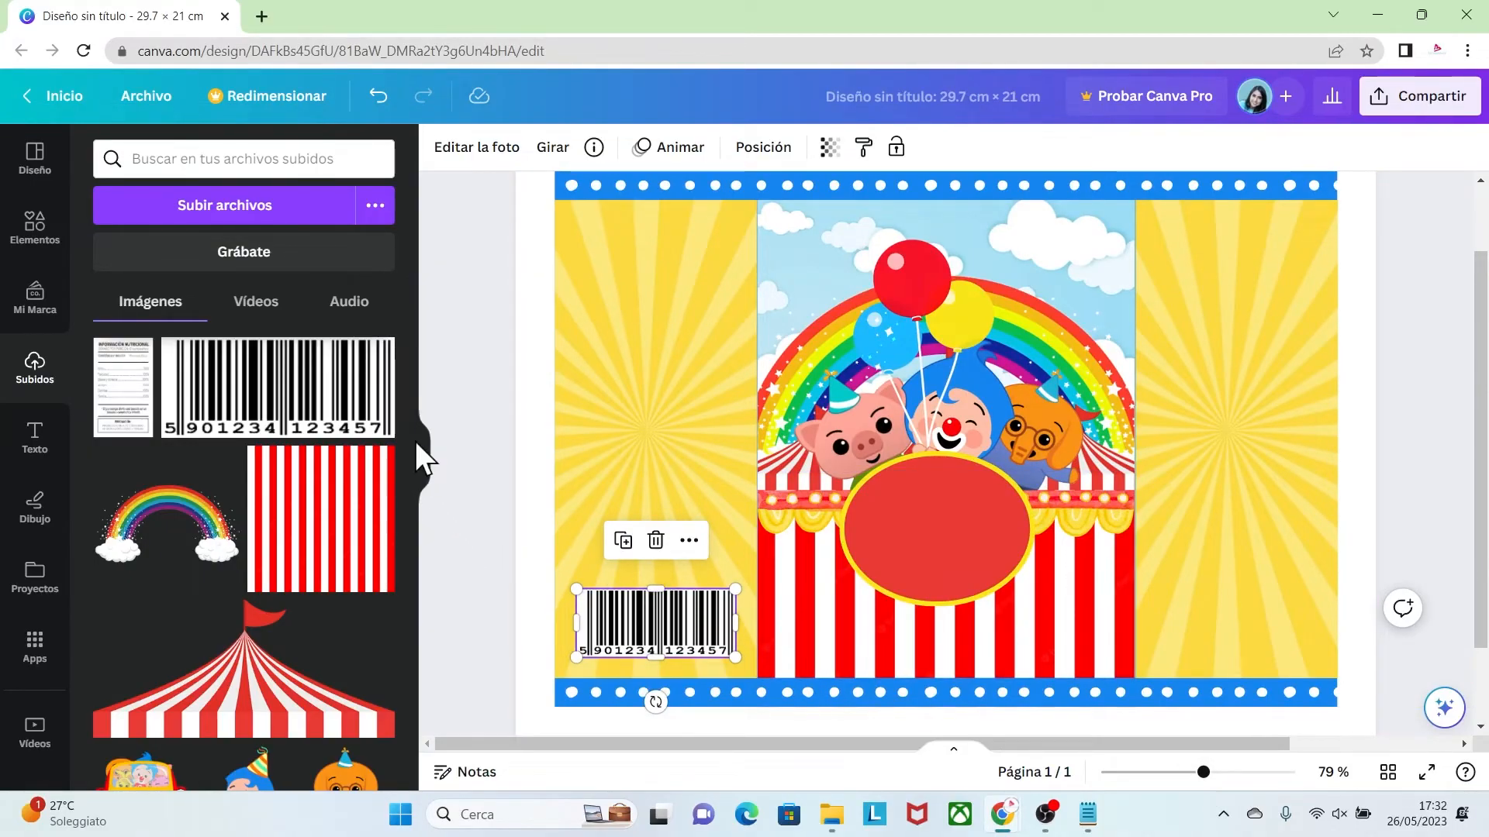
Step: Add the clown with the striped party hat to the left panel, shrink it and place it just above the barcode
left_click_drag(407, 388, 421, 429)
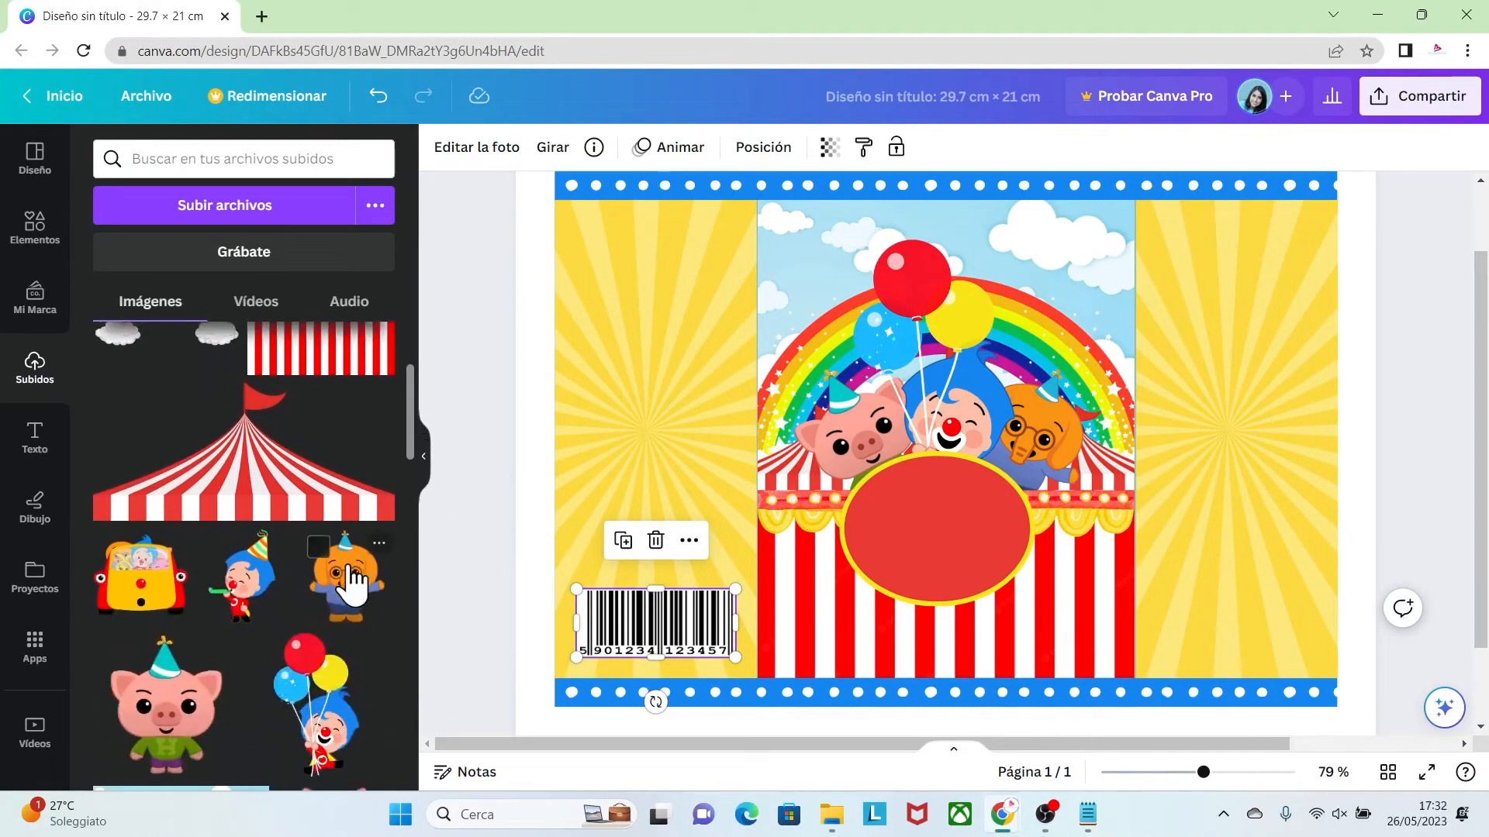
left_click_drag(247, 589, 667, 467)
left_click_drag(757, 394, 712, 439)
left_click_drag(673, 512, 673, 506)
Step: Shrink the barcode slightly and center it beneath the party-hat clown
left_click(662, 611)
left_click_drag(736, 589, 702, 604)
left_click_drag(662, 624, 673, 623)
left_click(681, 509)
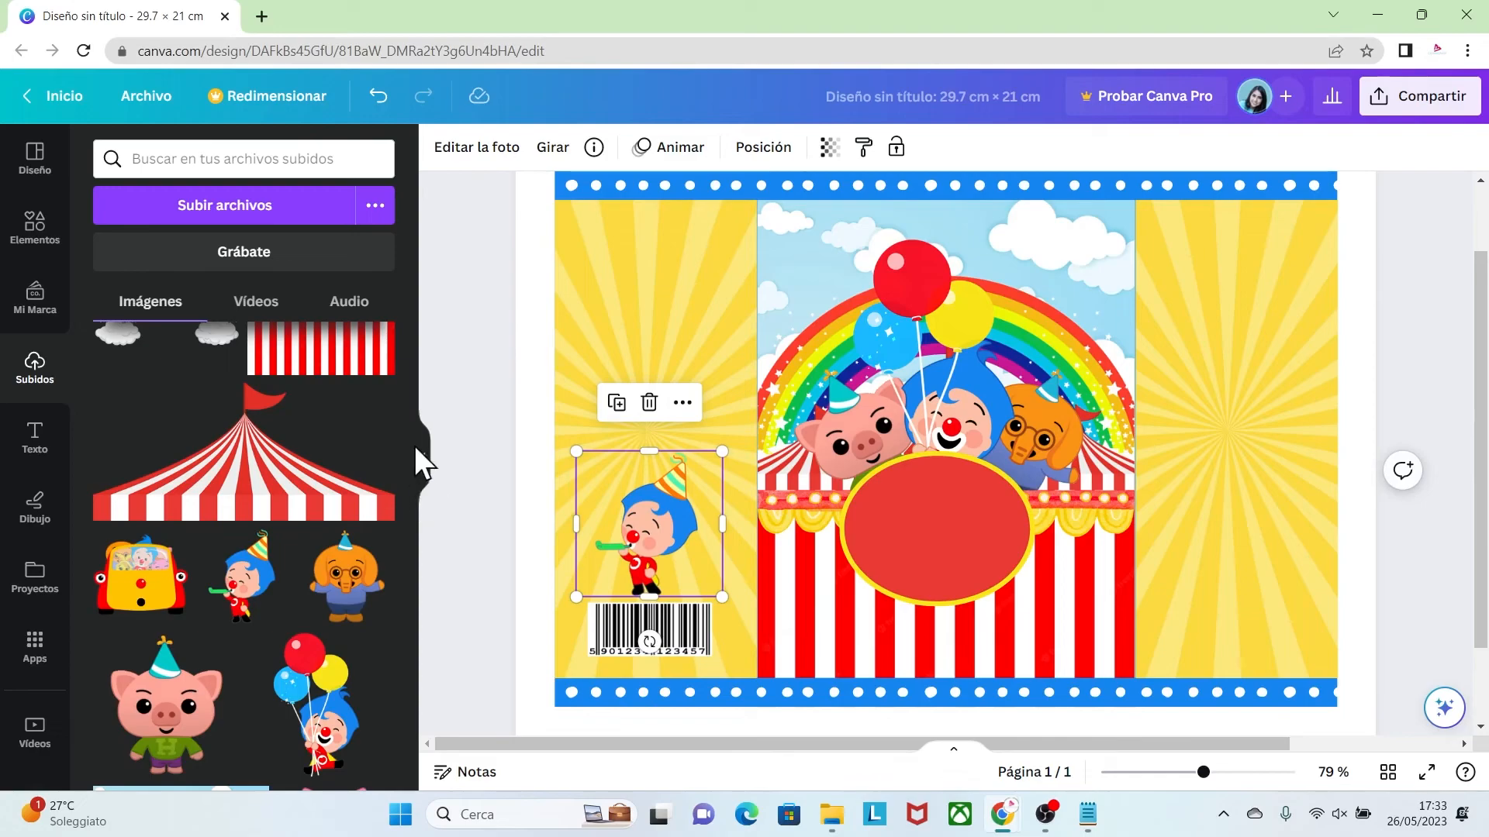
Step: Insert the INFORMACIÓN NUTRICIONAL image, resize it to fit the left panel and place it above the clown
scroll(414, 447, "up", 3)
left_click(124, 386)
left_click_drag(948, 404, 730, 393)
left_click_drag(865, 648, 741, 441)
left_click_drag(720, 356, 691, 359)
left_click_drag(712, 441, 721, 455)
left_click_drag(676, 411, 684, 411)
Step: Nudge the party-hat clown and the barcode slightly down to leave space below the nutrition label
left_click_drag(663, 475, 665, 484)
left_click_drag(695, 625, 694, 634)
left_click(696, 420)
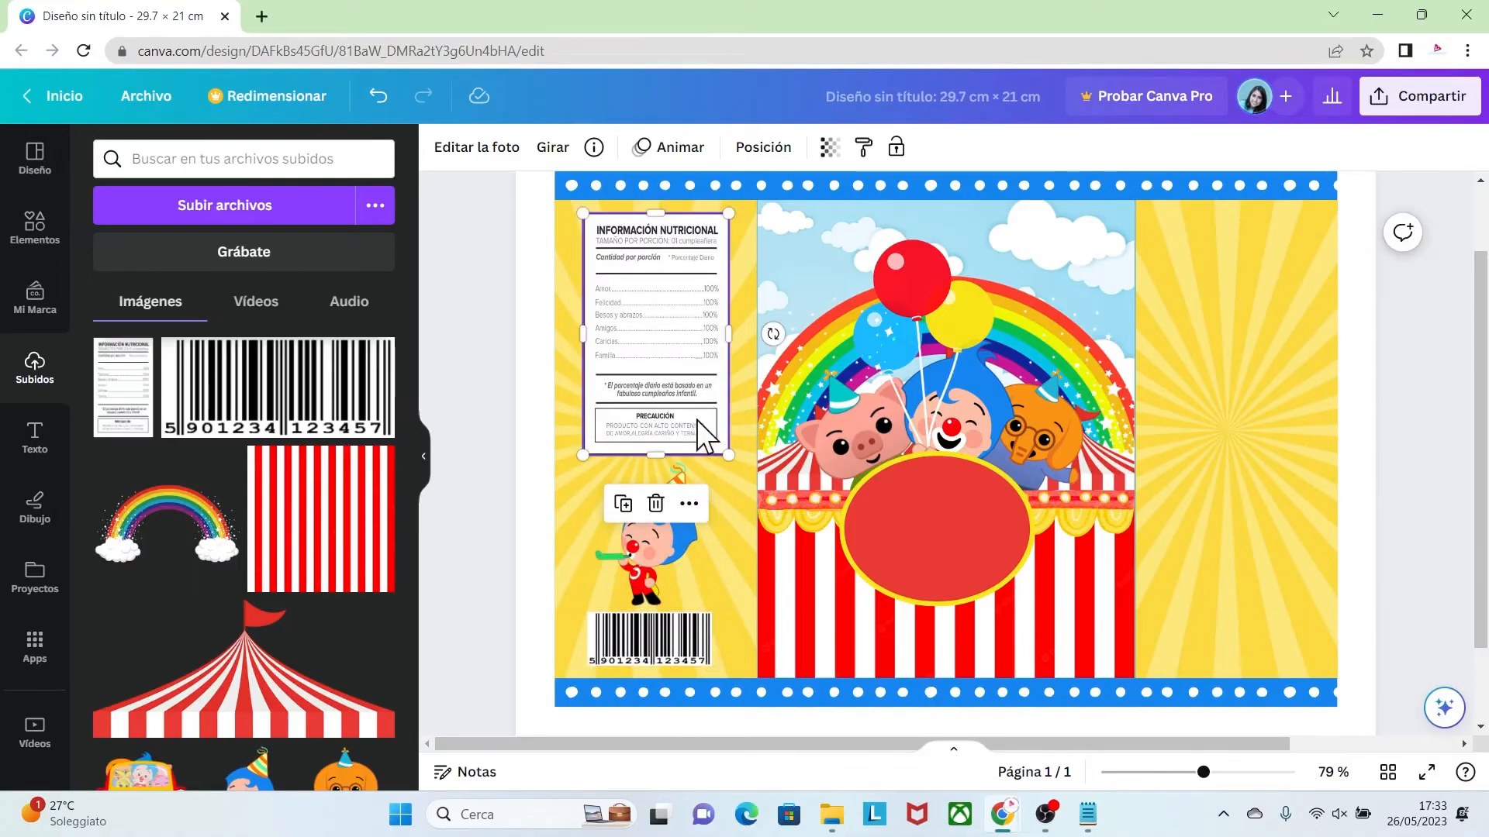
left_click(522, 432)
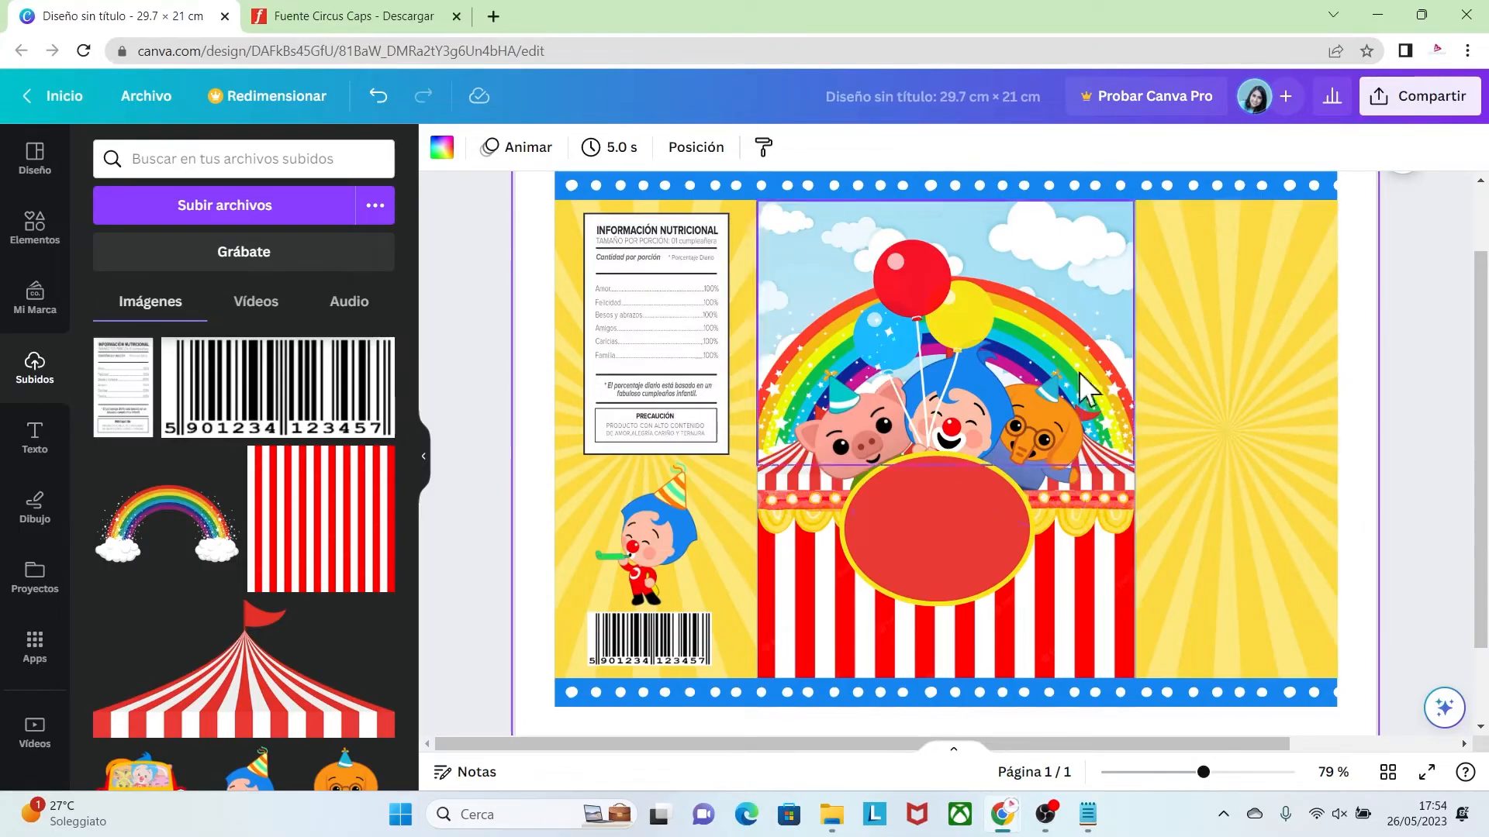
Step: Switch to the Font Meme page for Circus Caps and choose the effect Ninguno for the text 2 in its preview generator
left_click(374, 18)
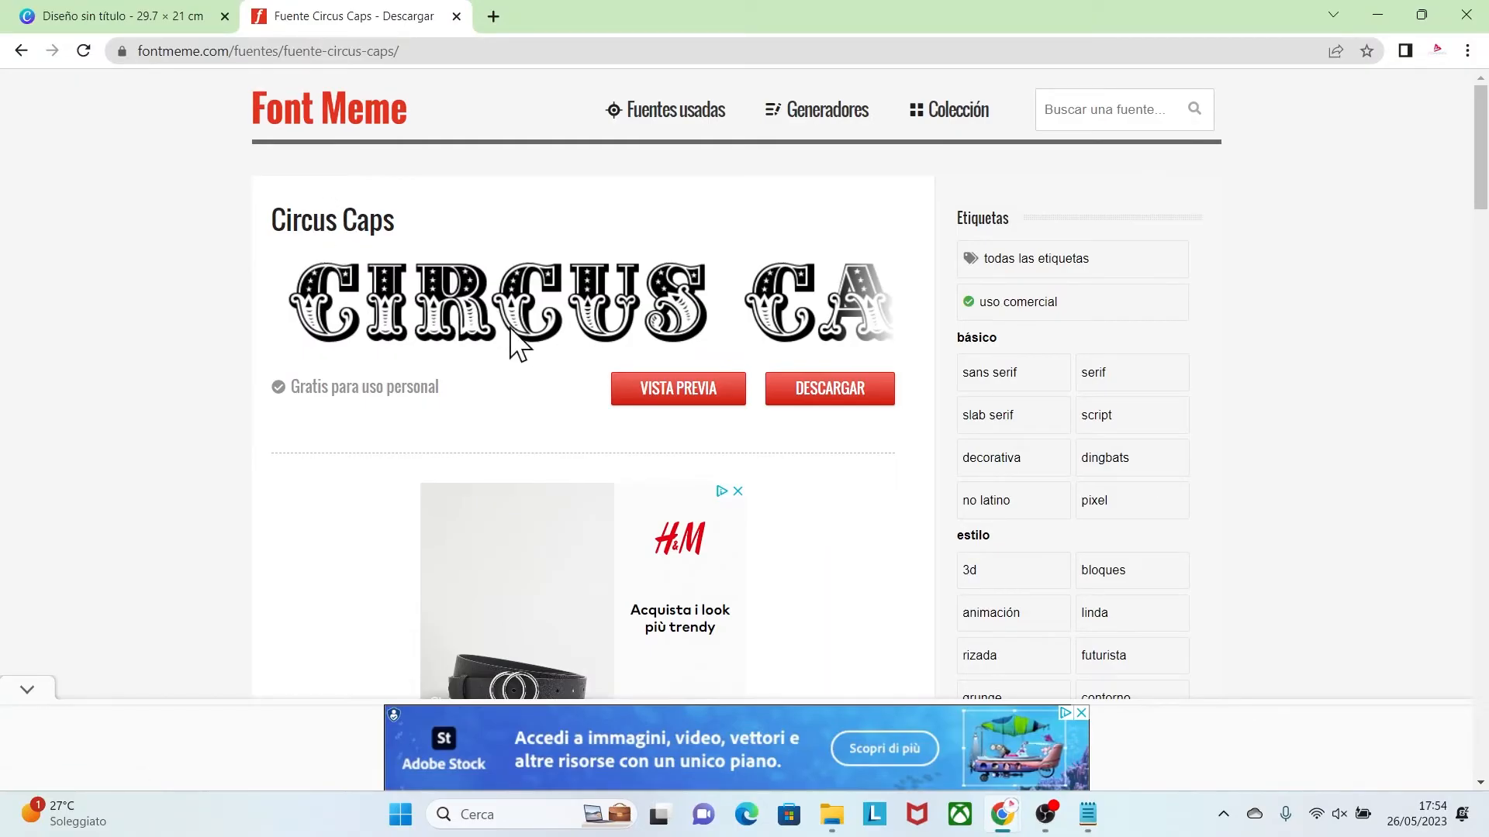
left_click_drag(1483, 129, 1484, 457)
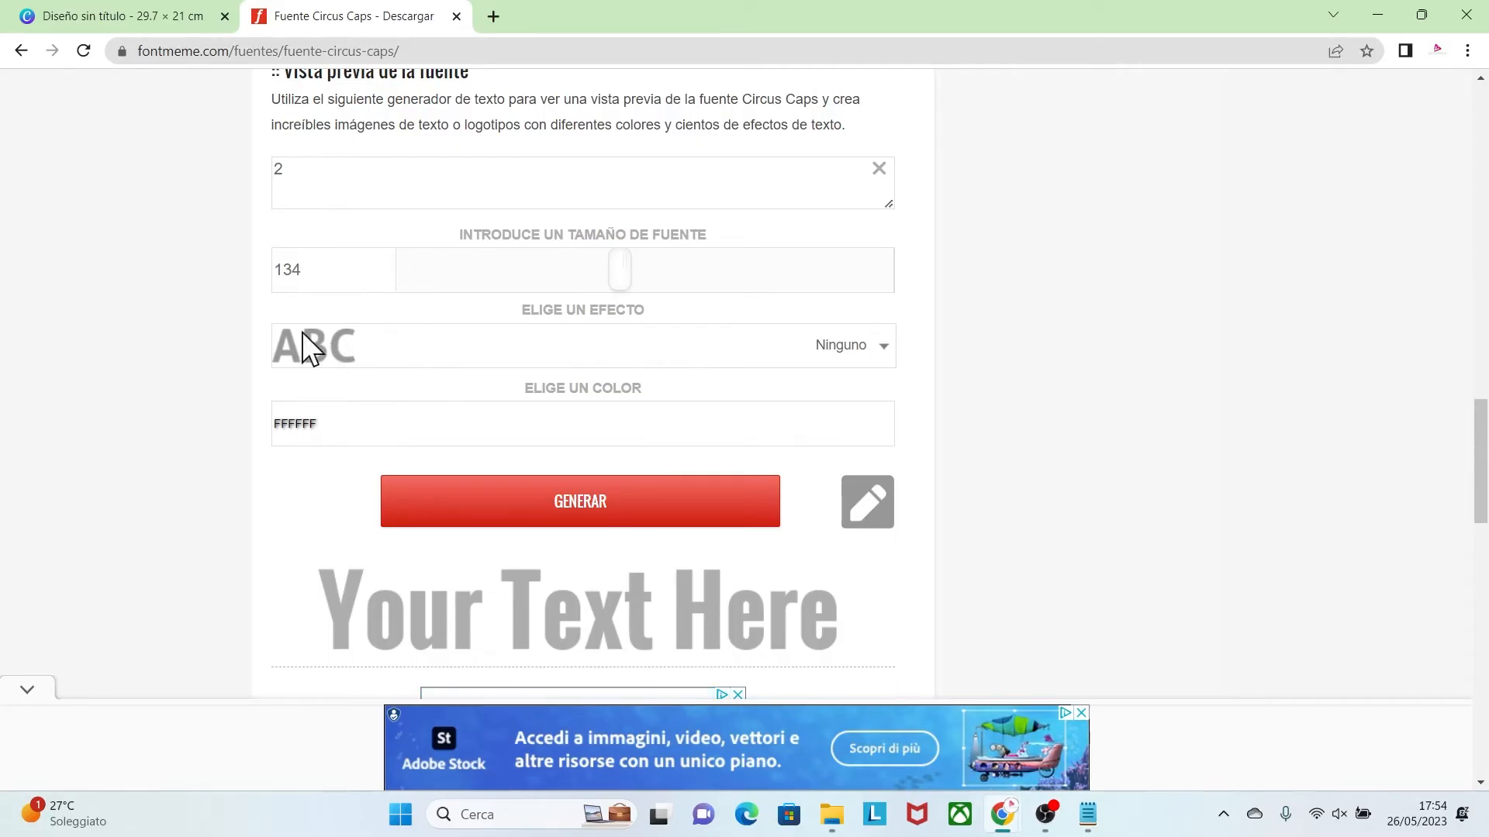
left_click(824, 353)
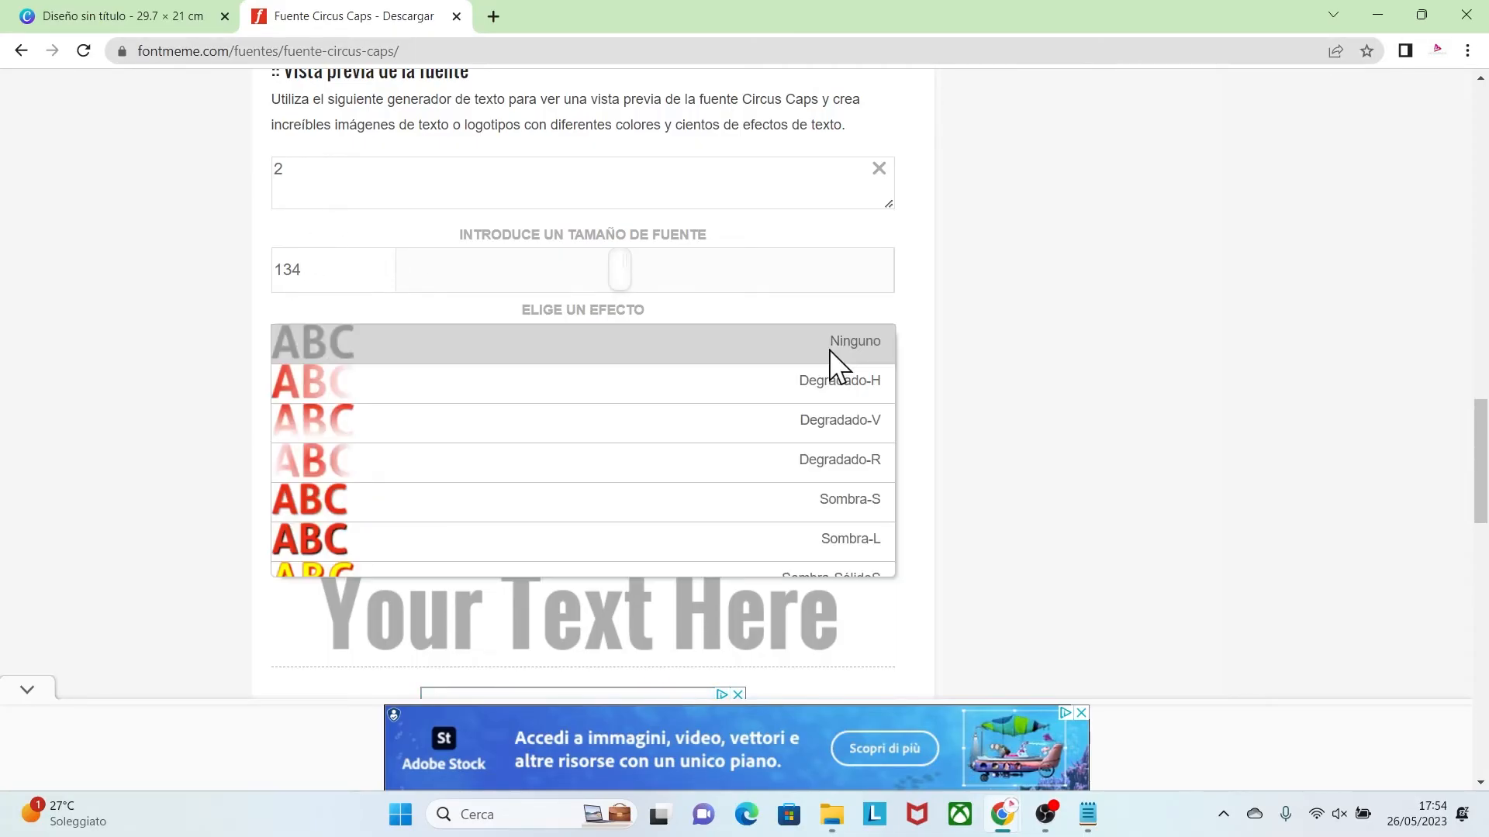
left_click(361, 336)
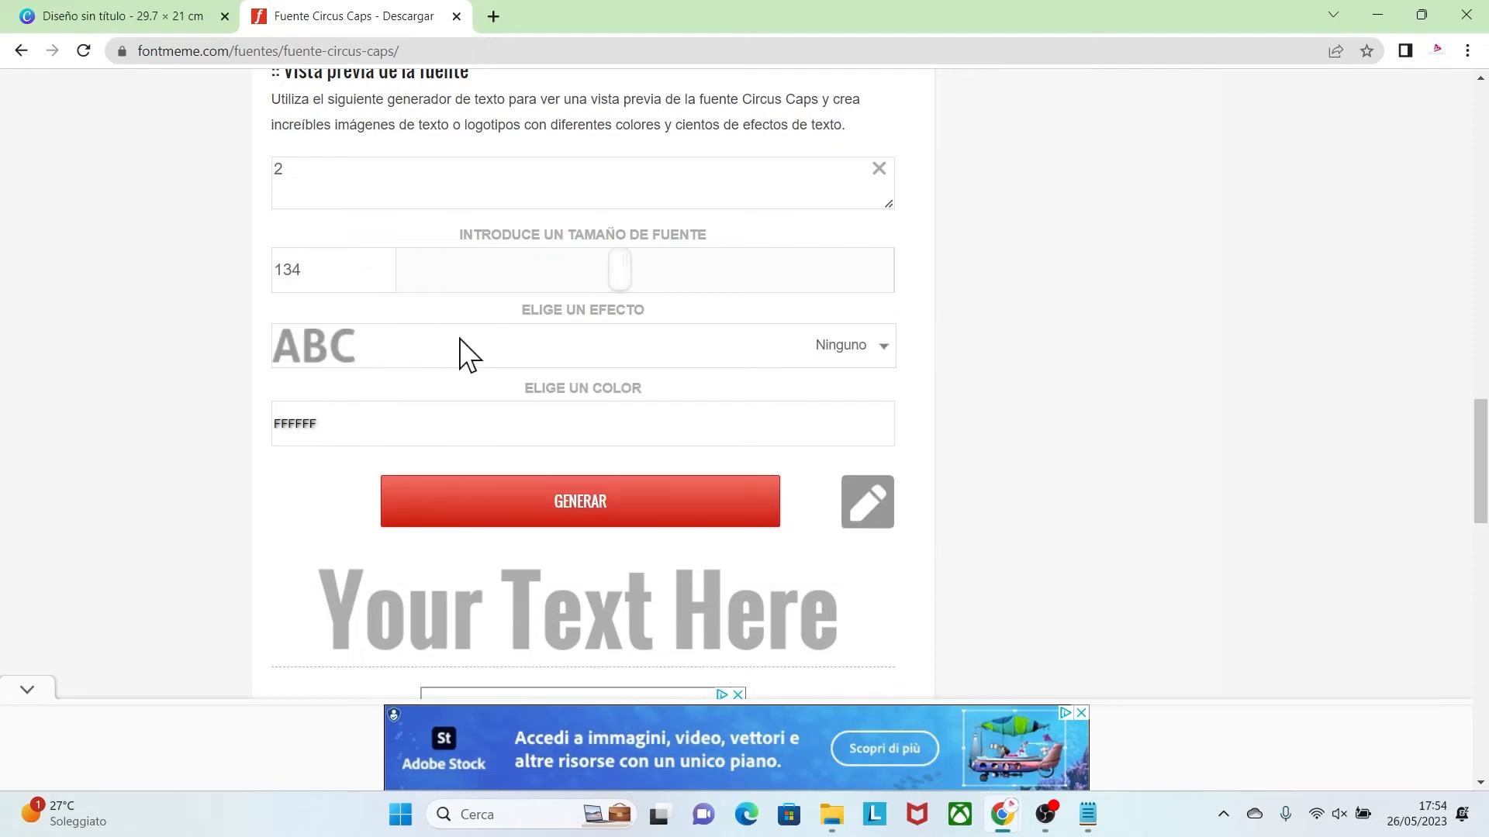
Step: Set the text color to blue 0086D4 and generate the Circus Caps image of the number 2
left_click(341, 418)
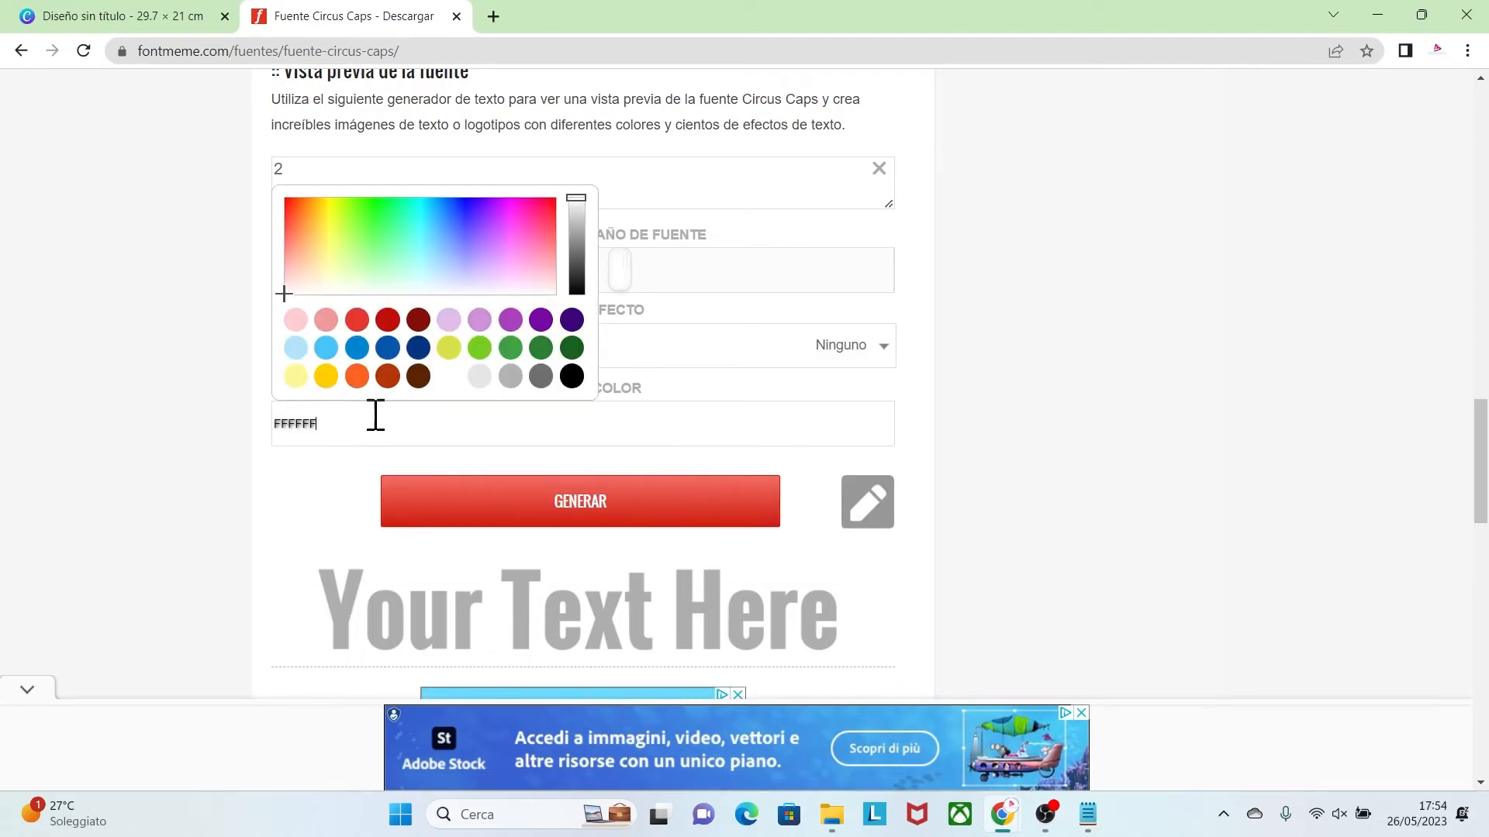
left_click(359, 349)
left_click(583, 512)
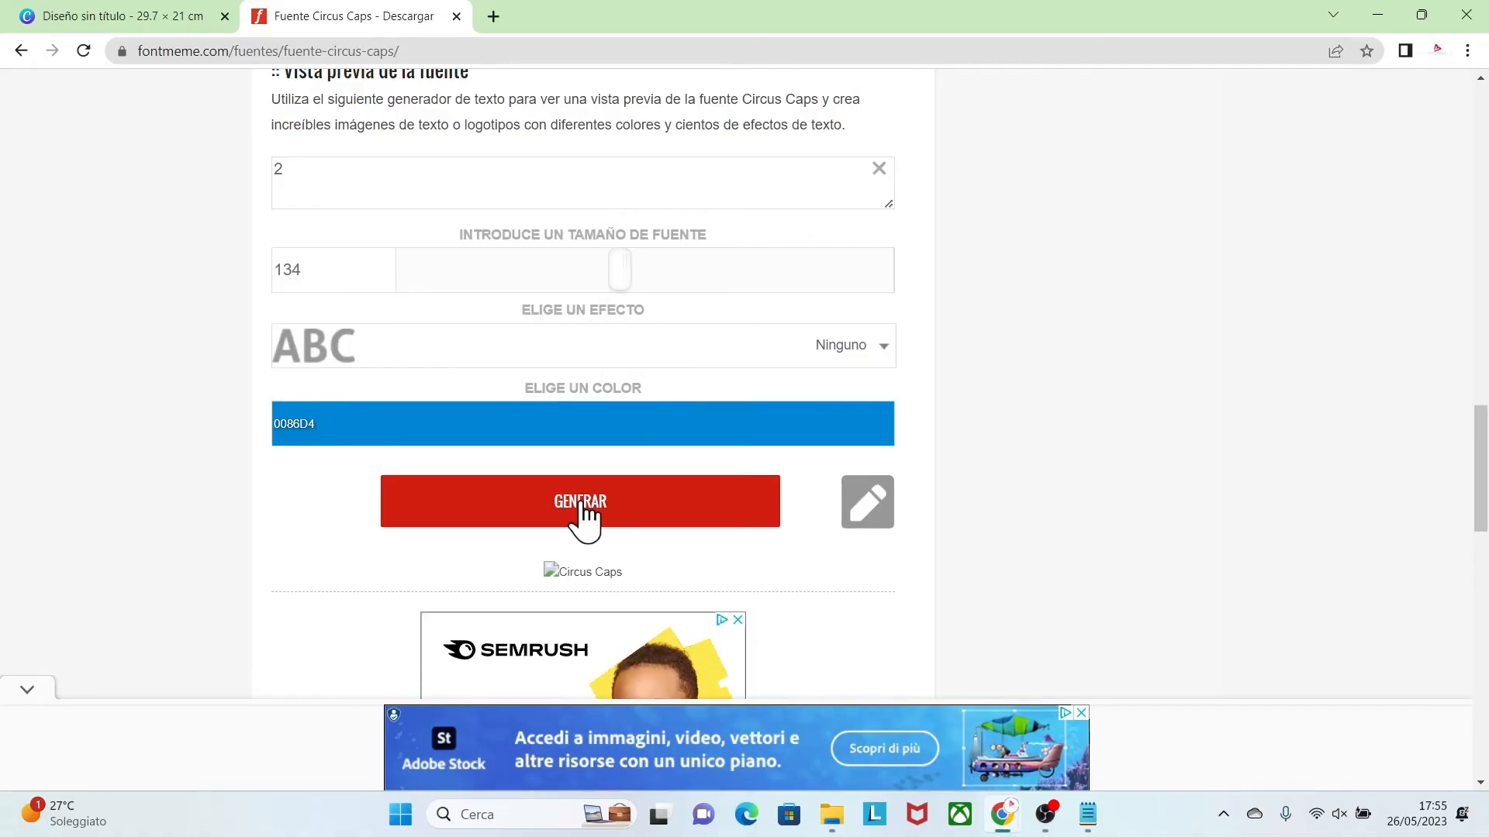
left_click(583, 512)
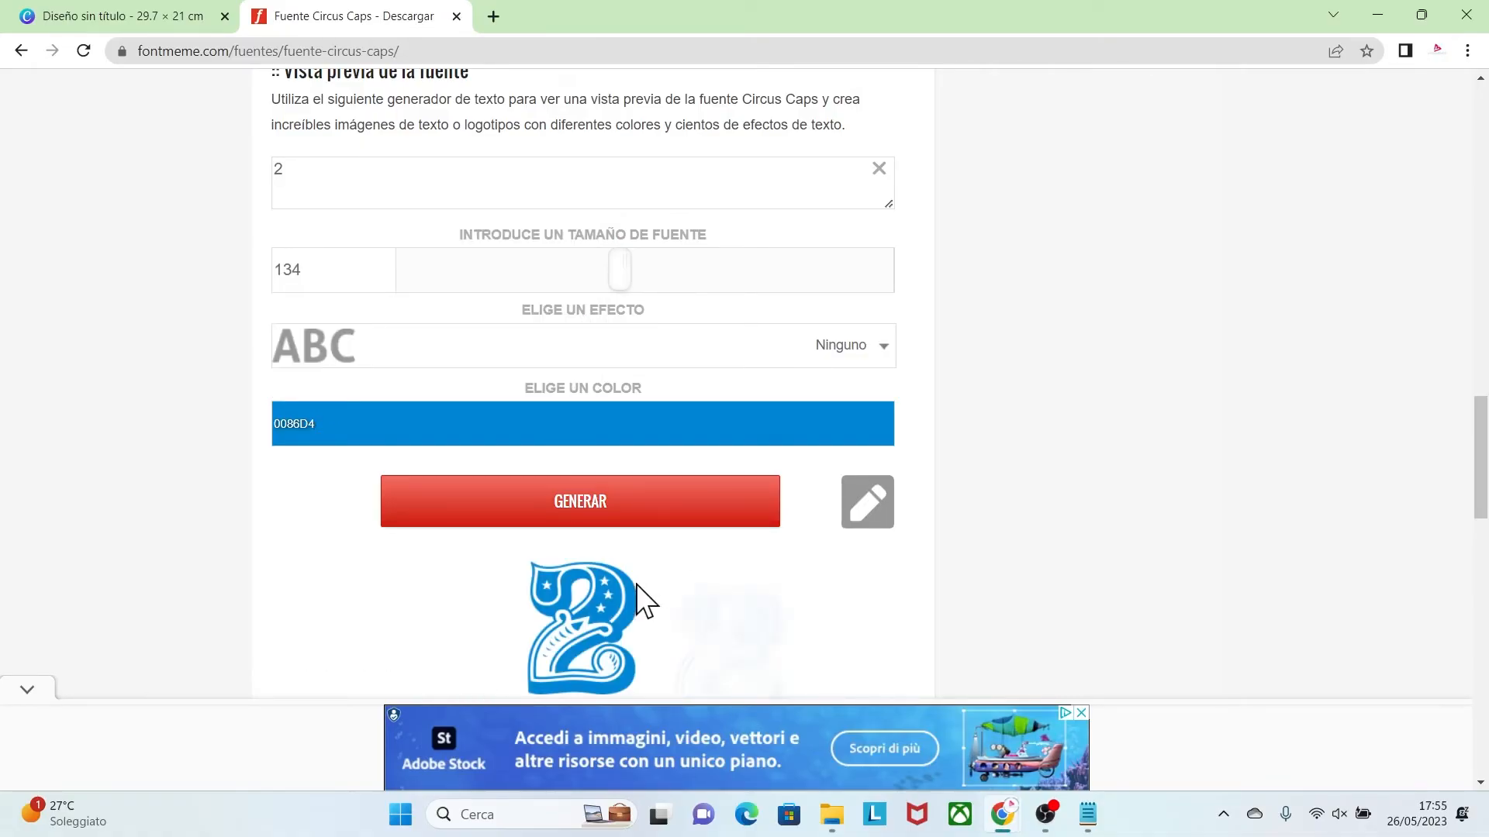
Step: Download the generated blue Circus Caps image of the number 2
scroll(1464, 500, "down", 4)
mouse_move(613, 346)
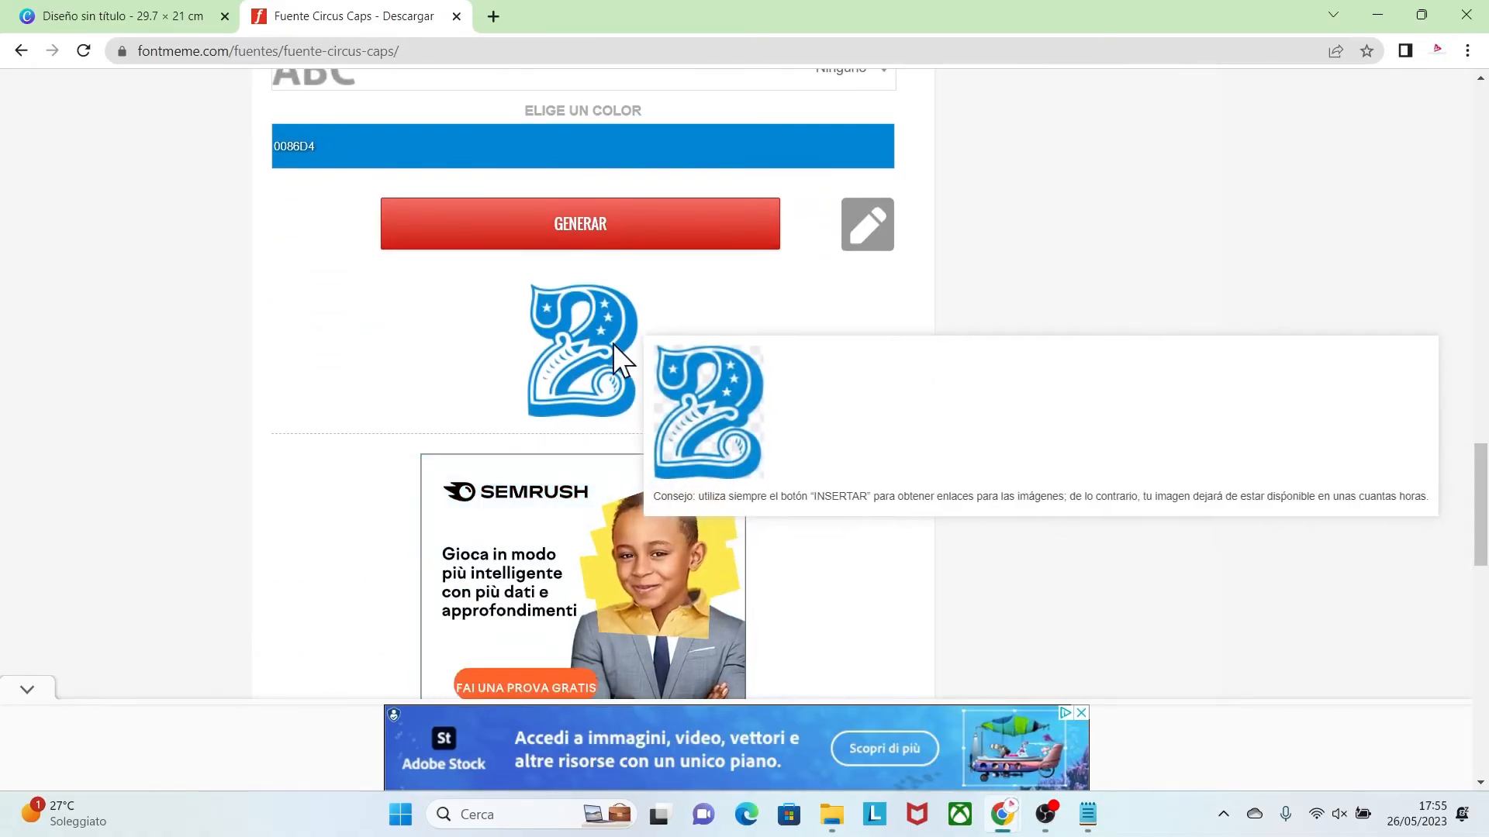
left_click(873, 229)
left_click(452, 330)
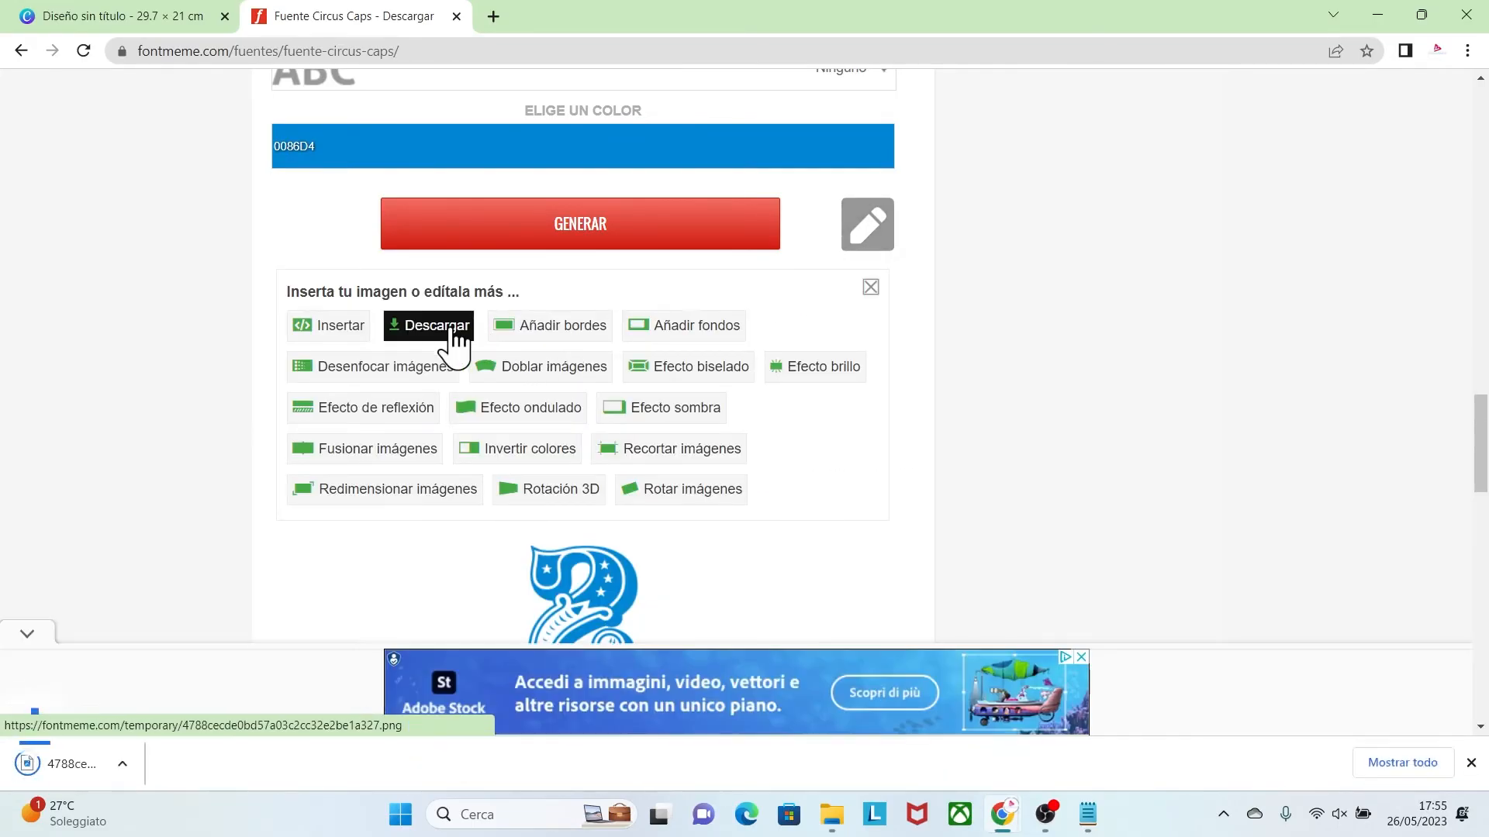
left_click(120, 764)
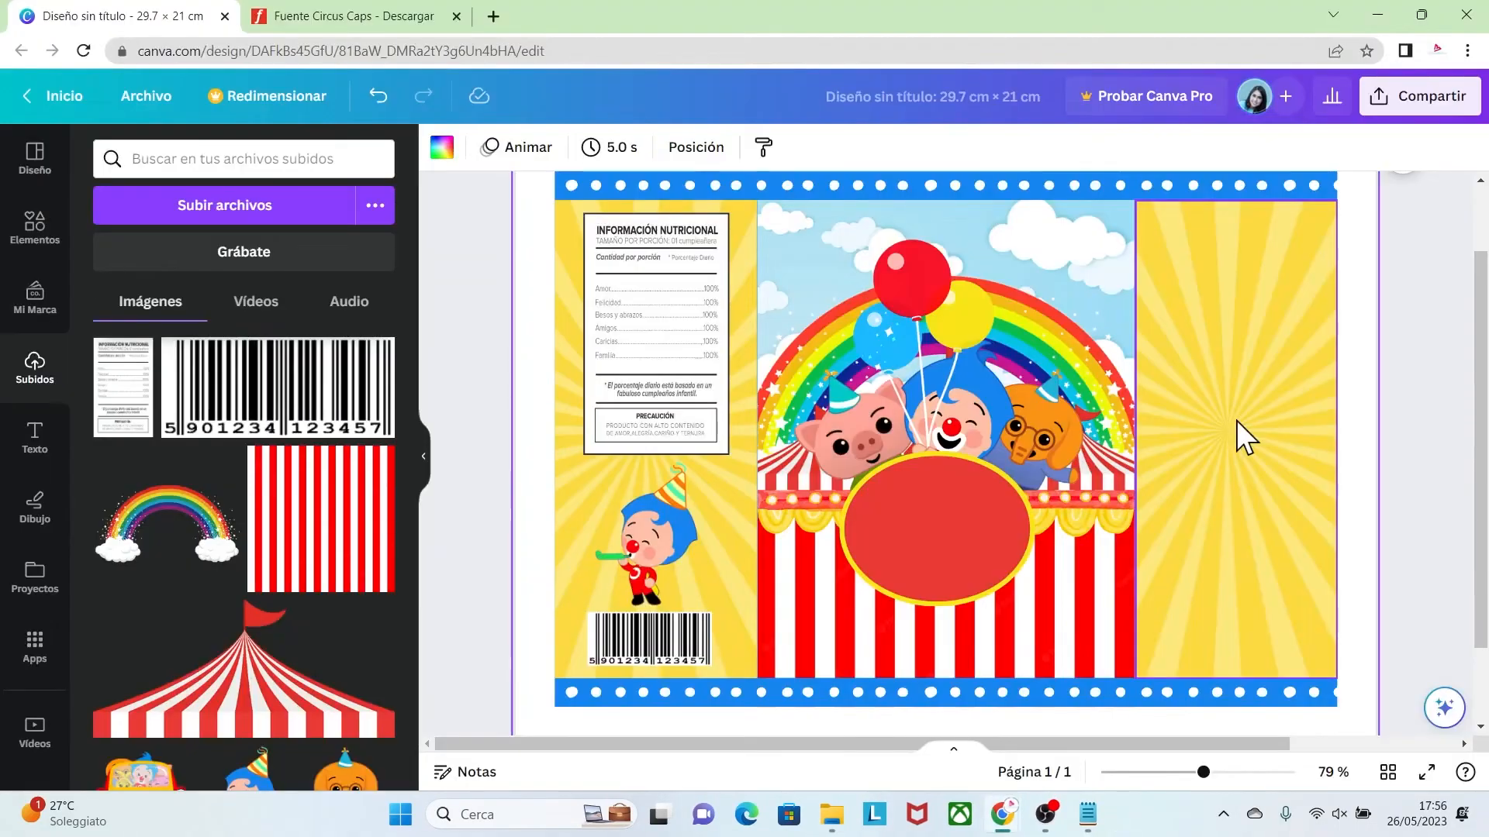
Step: Switch to the Canva design and upload the downloaded number image 4788cecde0bd57a03c2cc32e2be1a327.png
left_click(232, 221)
left_click(459, 345)
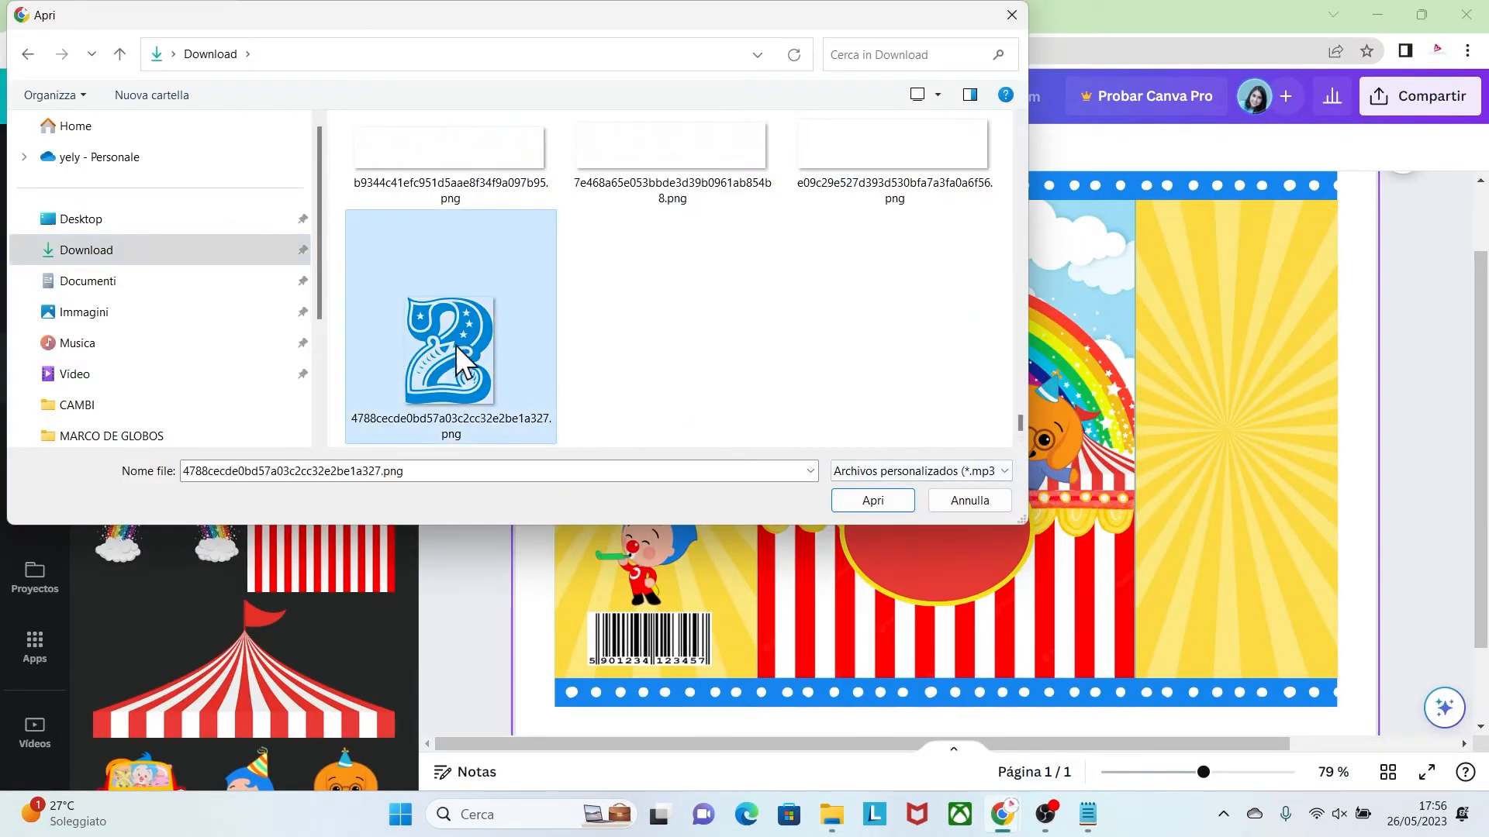
left_click(872, 500)
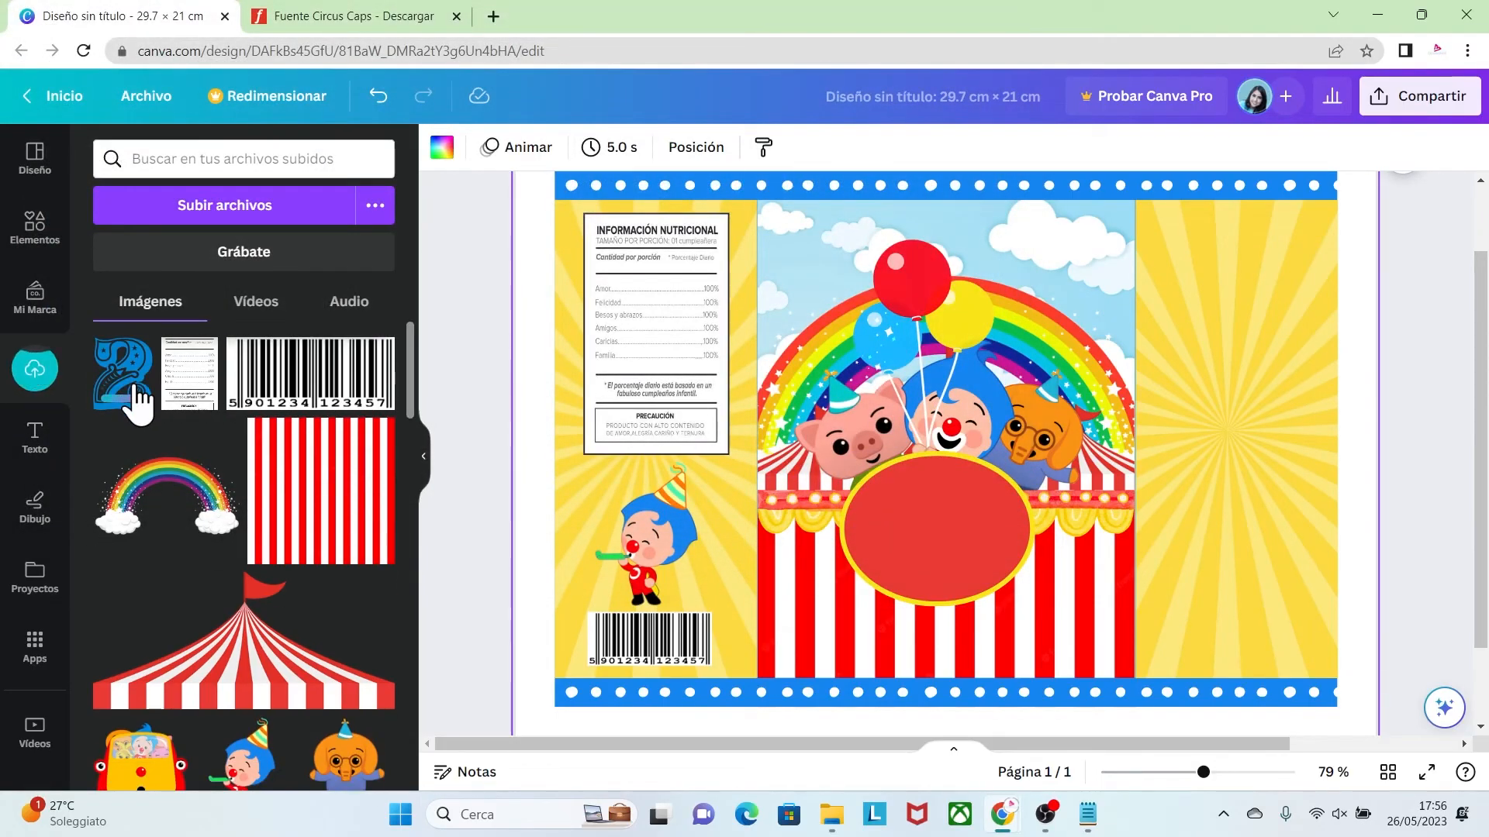
Step: Insert the uploaded number 2, shrink it and center it in the upper part of the right sunburst panel
left_click(124, 376)
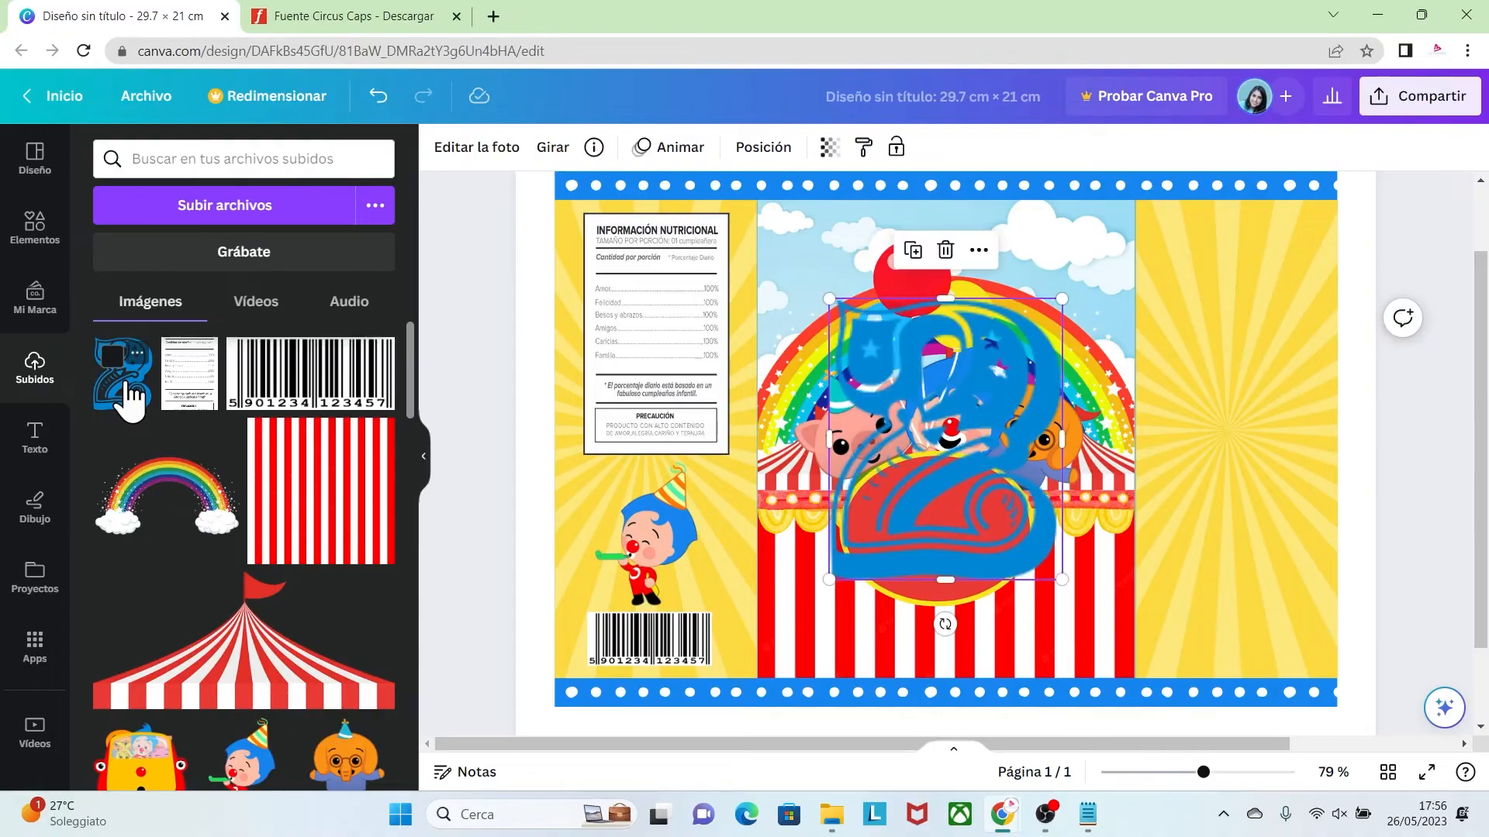
left_click_drag(979, 400, 1275, 363)
left_click_drag(1362, 552, 1236, 328)
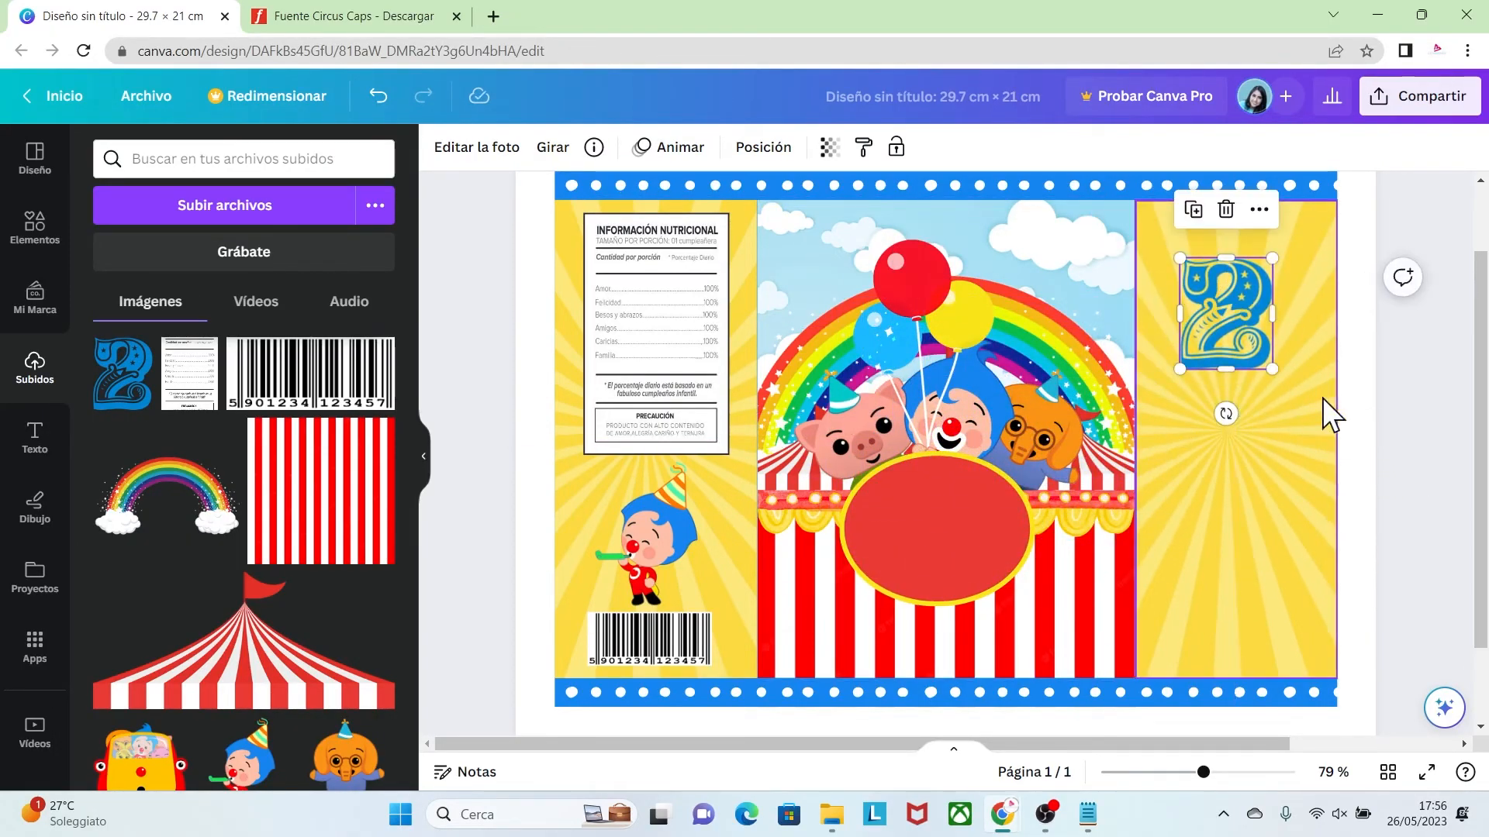
left_click(1411, 402)
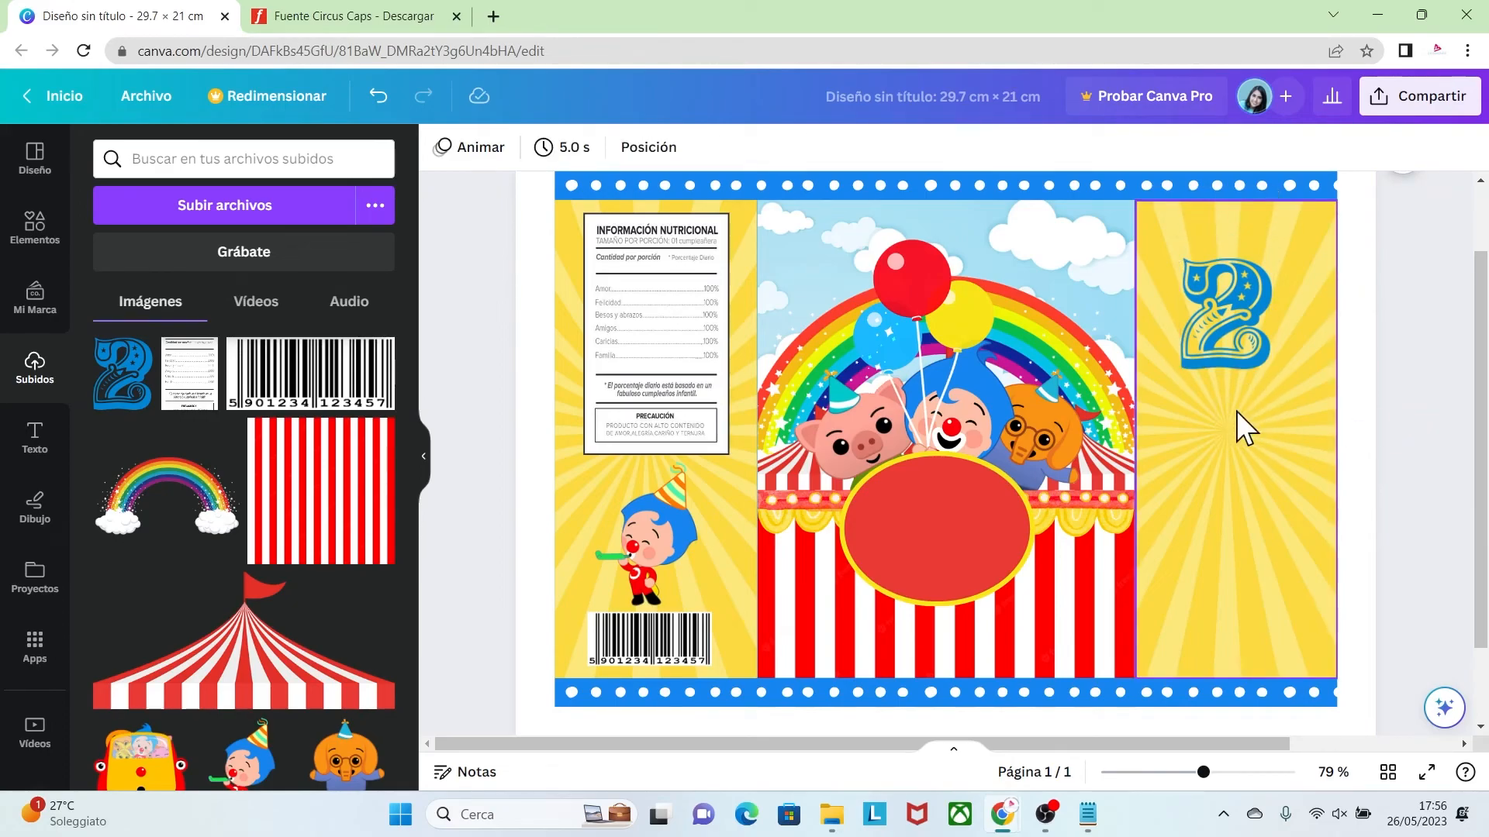
Step: Add a text box reading "añitos" at font size 31 directly below the number 2
left_click(35, 439)
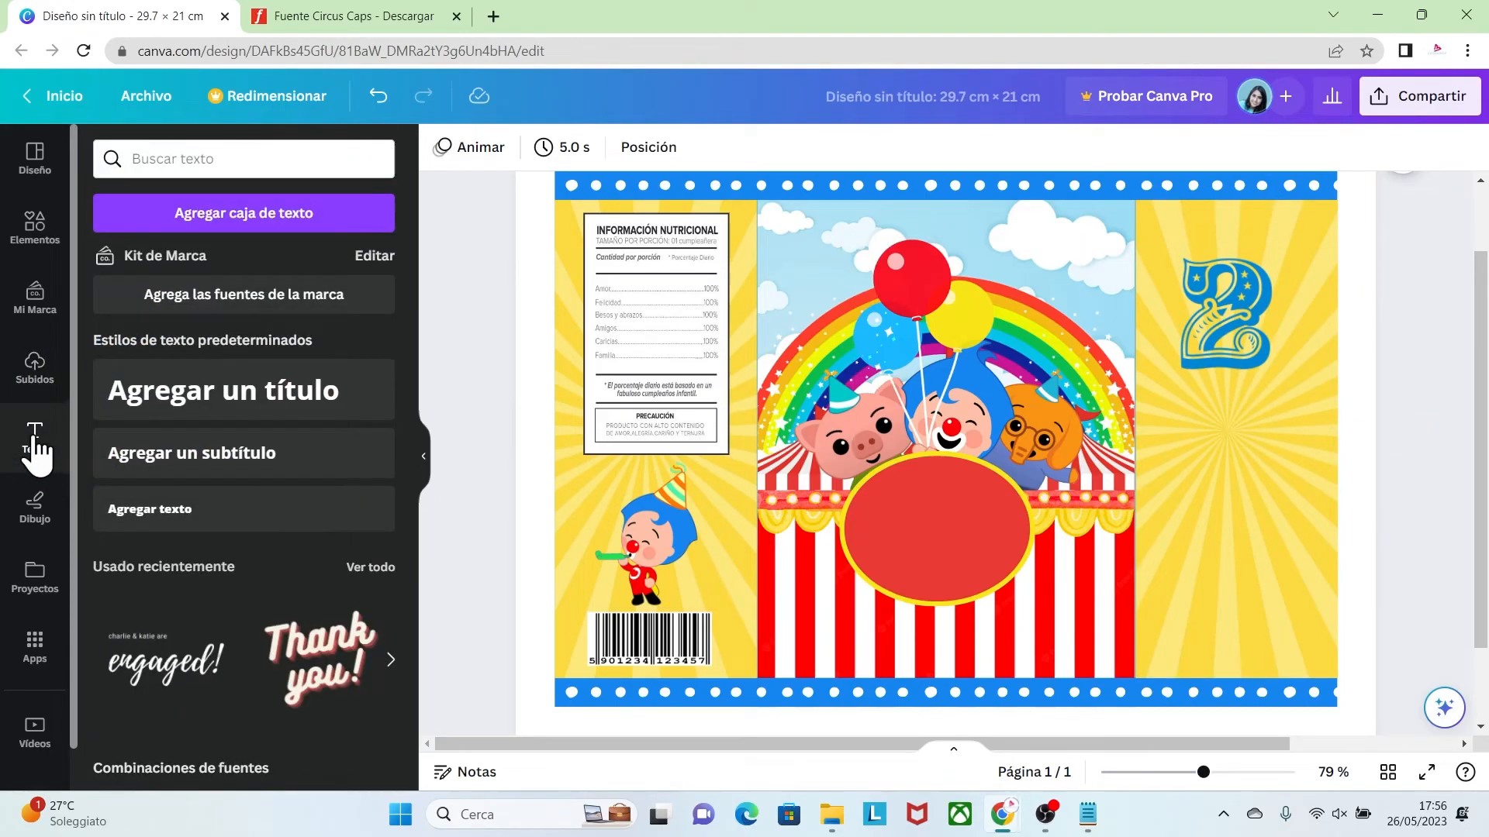
left_click(263, 218)
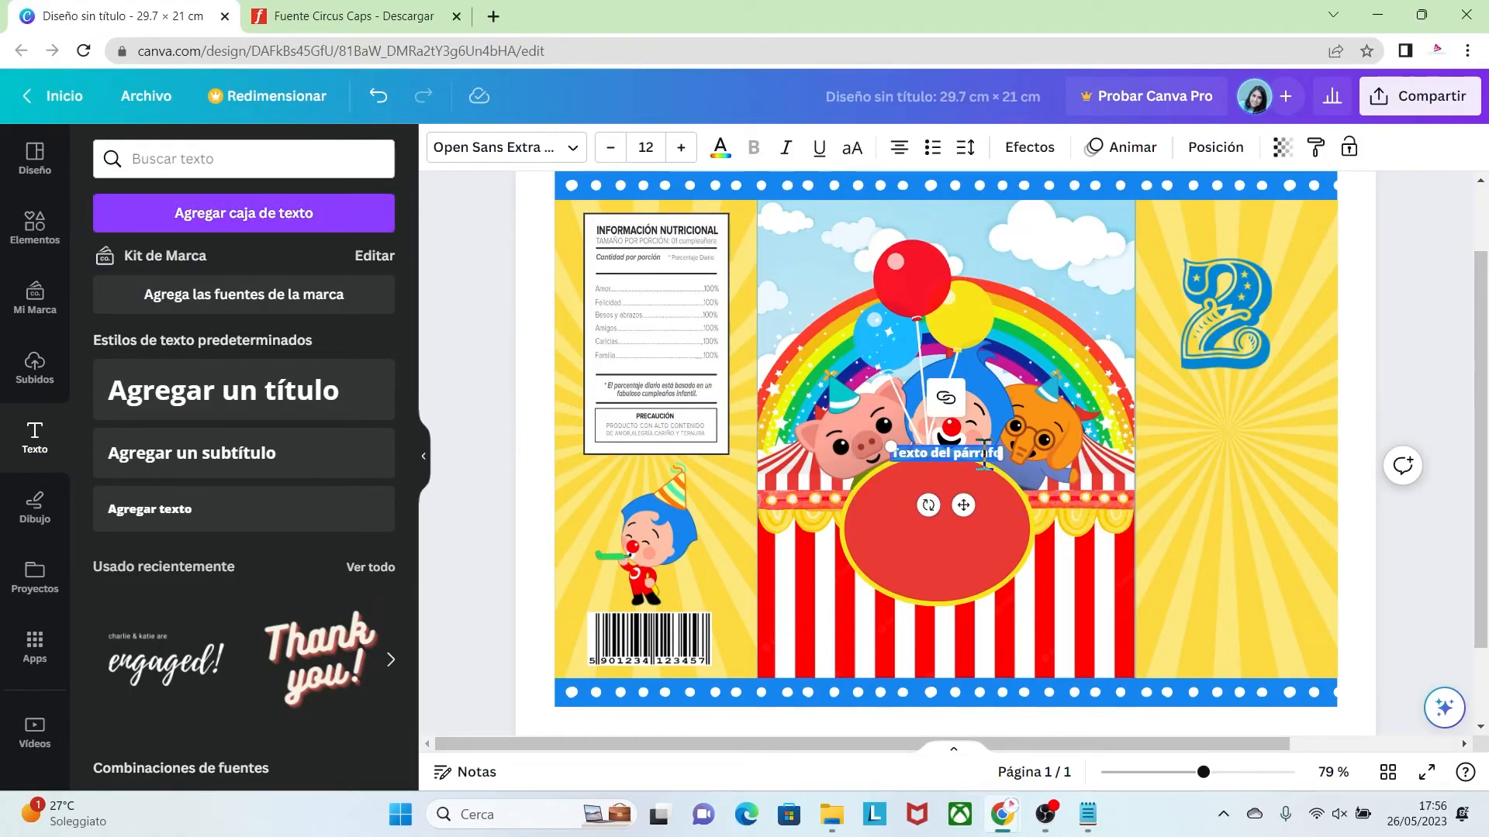
left_click_drag(915, 443, 1193, 383)
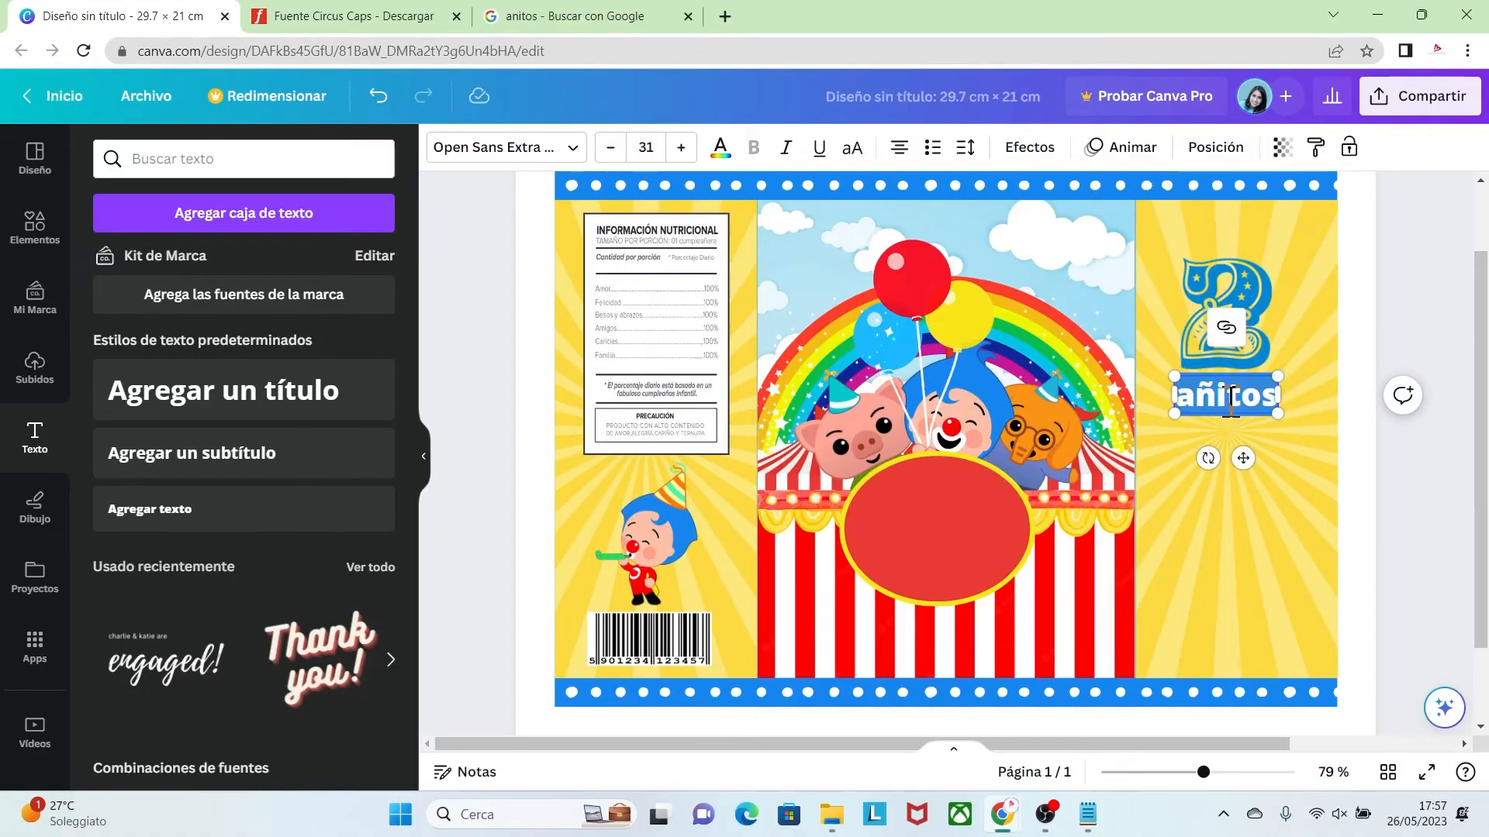
Step: Set the "añitos" text in the Playlist Script font and enlarge it to size 52,5
left_click(457, 151)
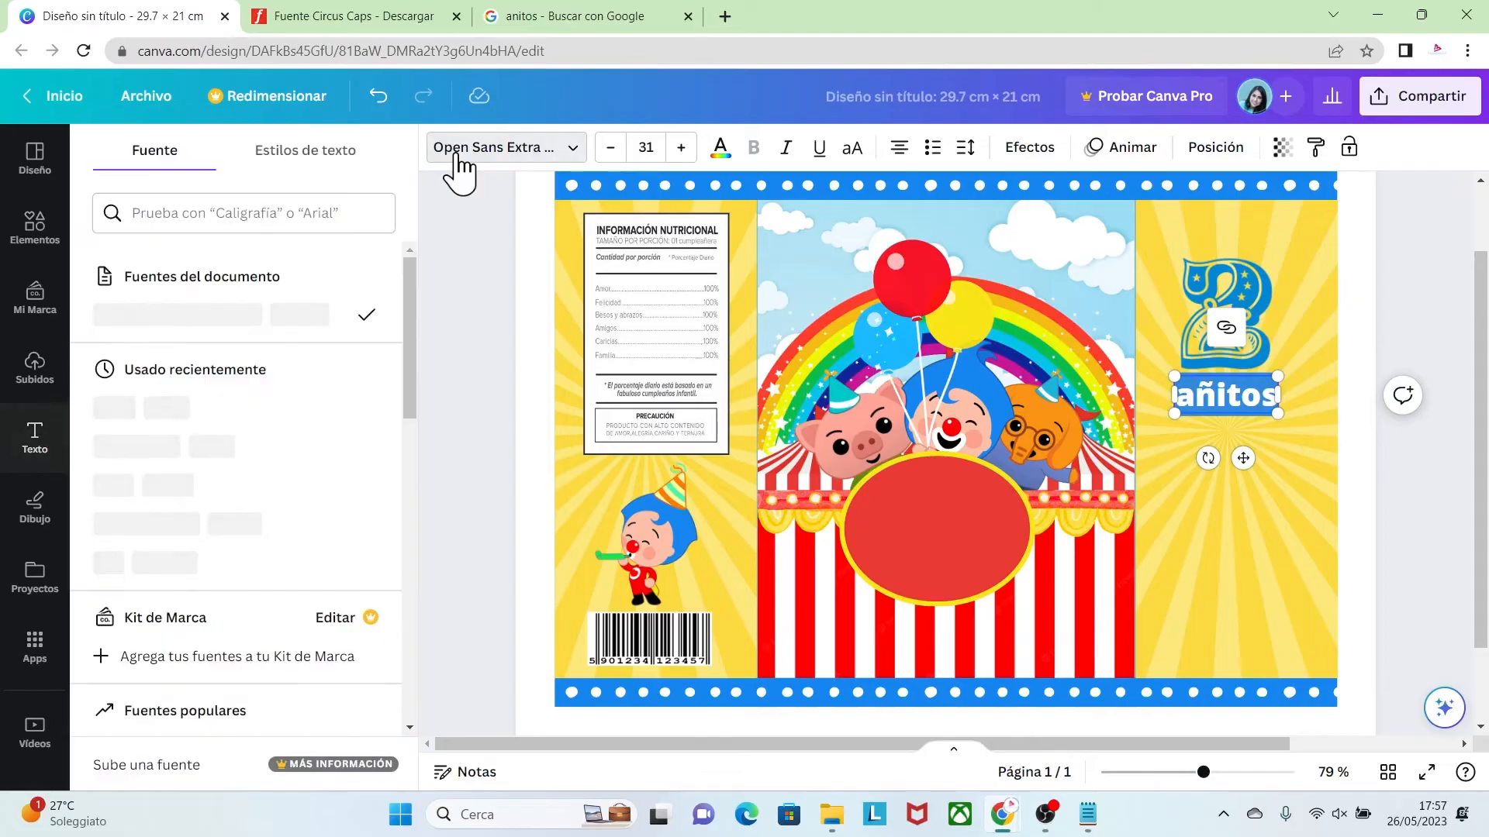
left_click(240, 211)
type("play")
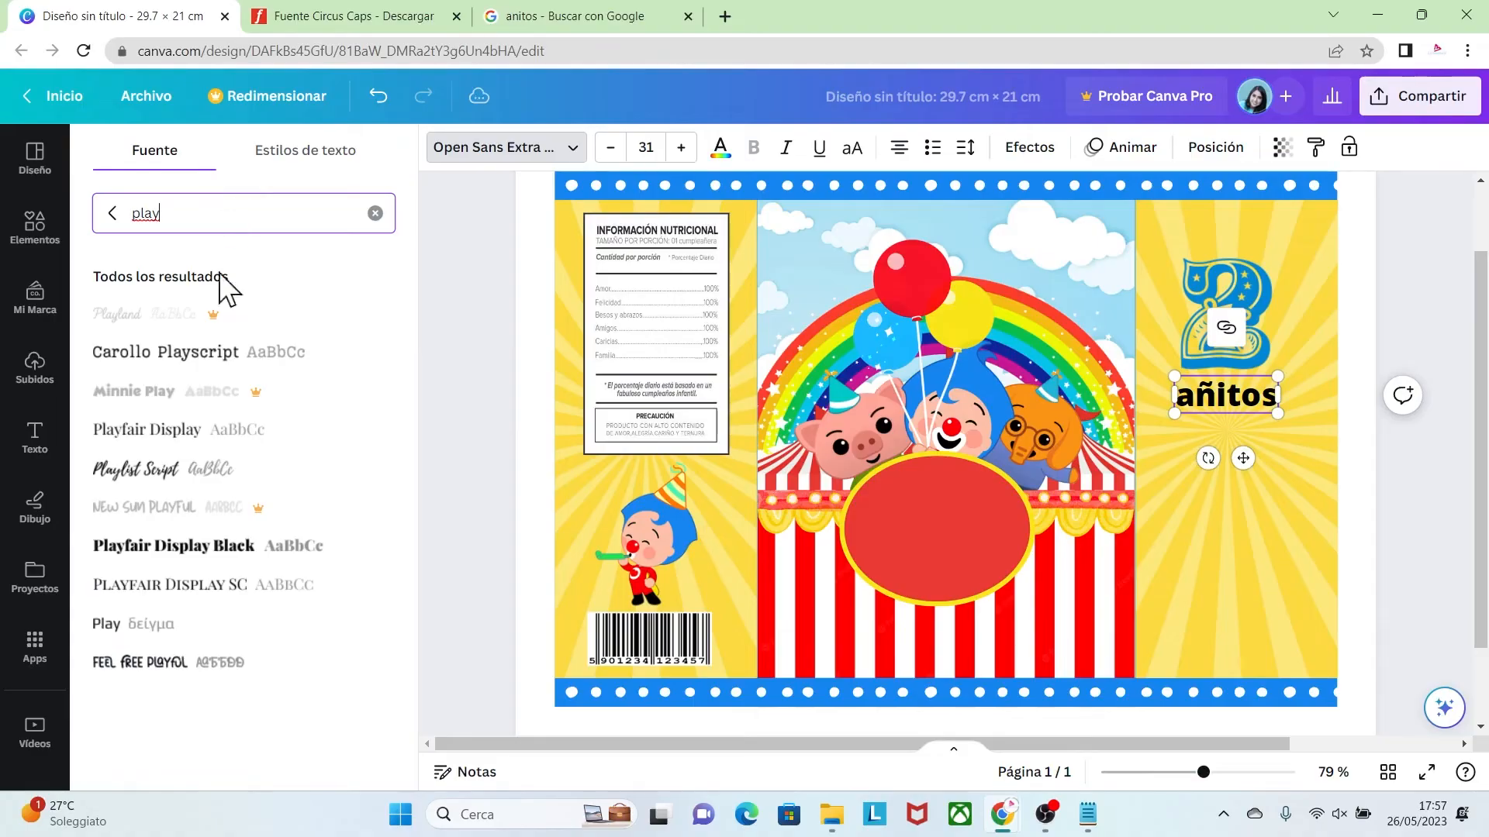
left_click(145, 473)
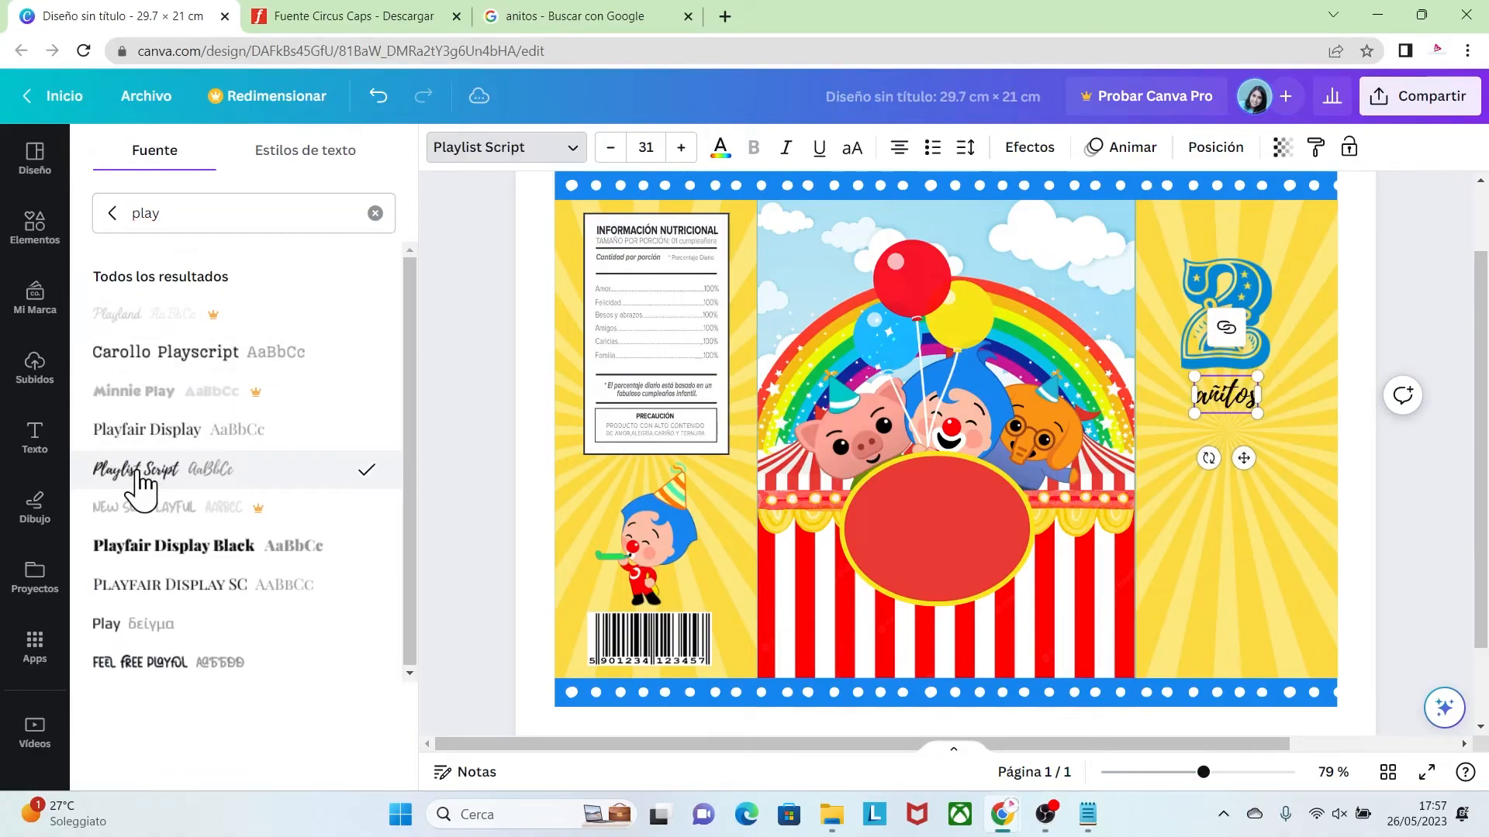
left_click_drag(1265, 398, 1289, 422)
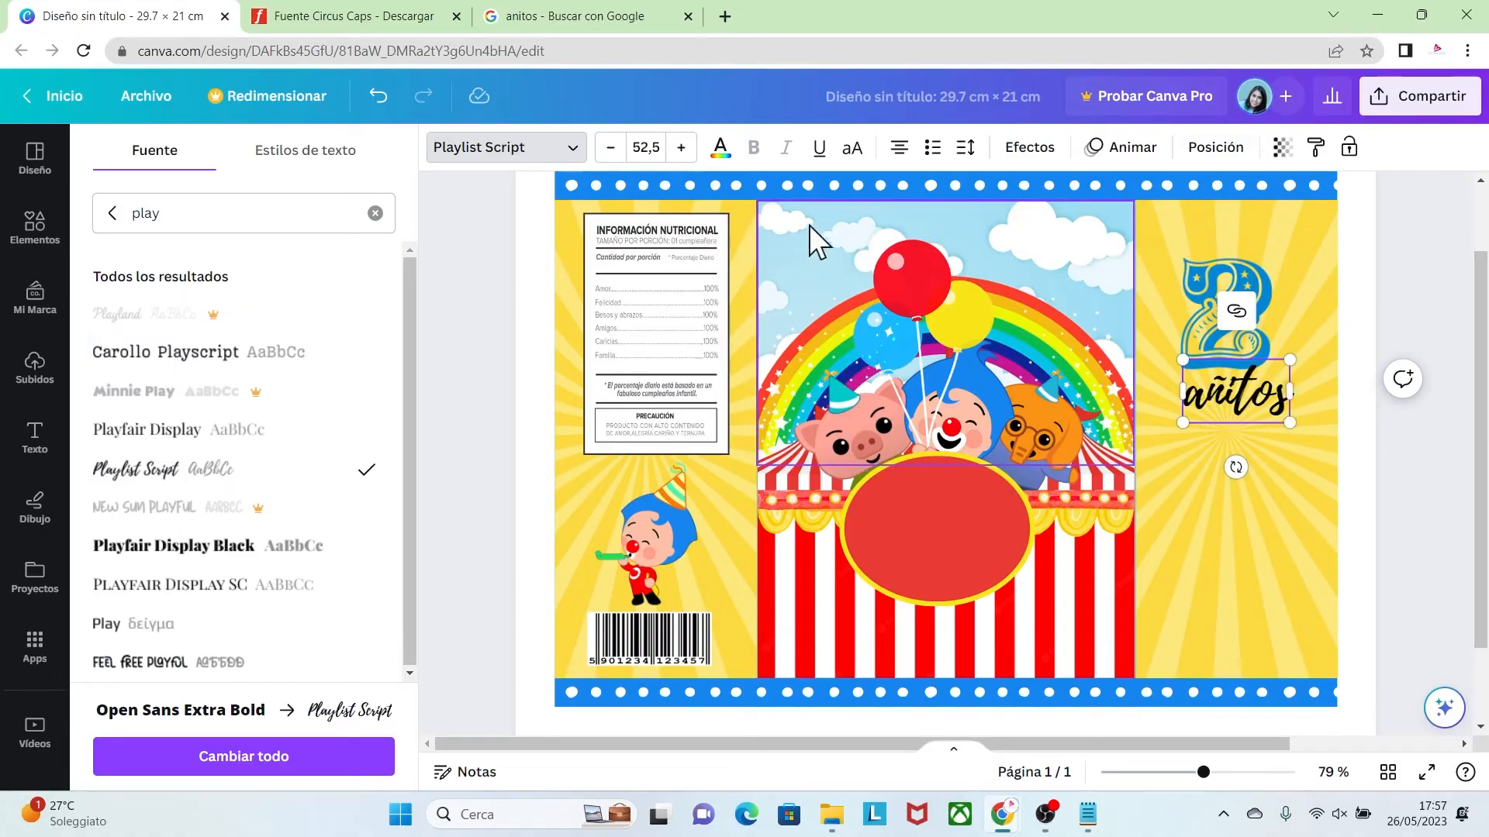
Step: Color the "añitos" text blue #0087D5 sampled from the number 2, and nudge it into place beneath the number
left_click(720, 147)
left_click(113, 264)
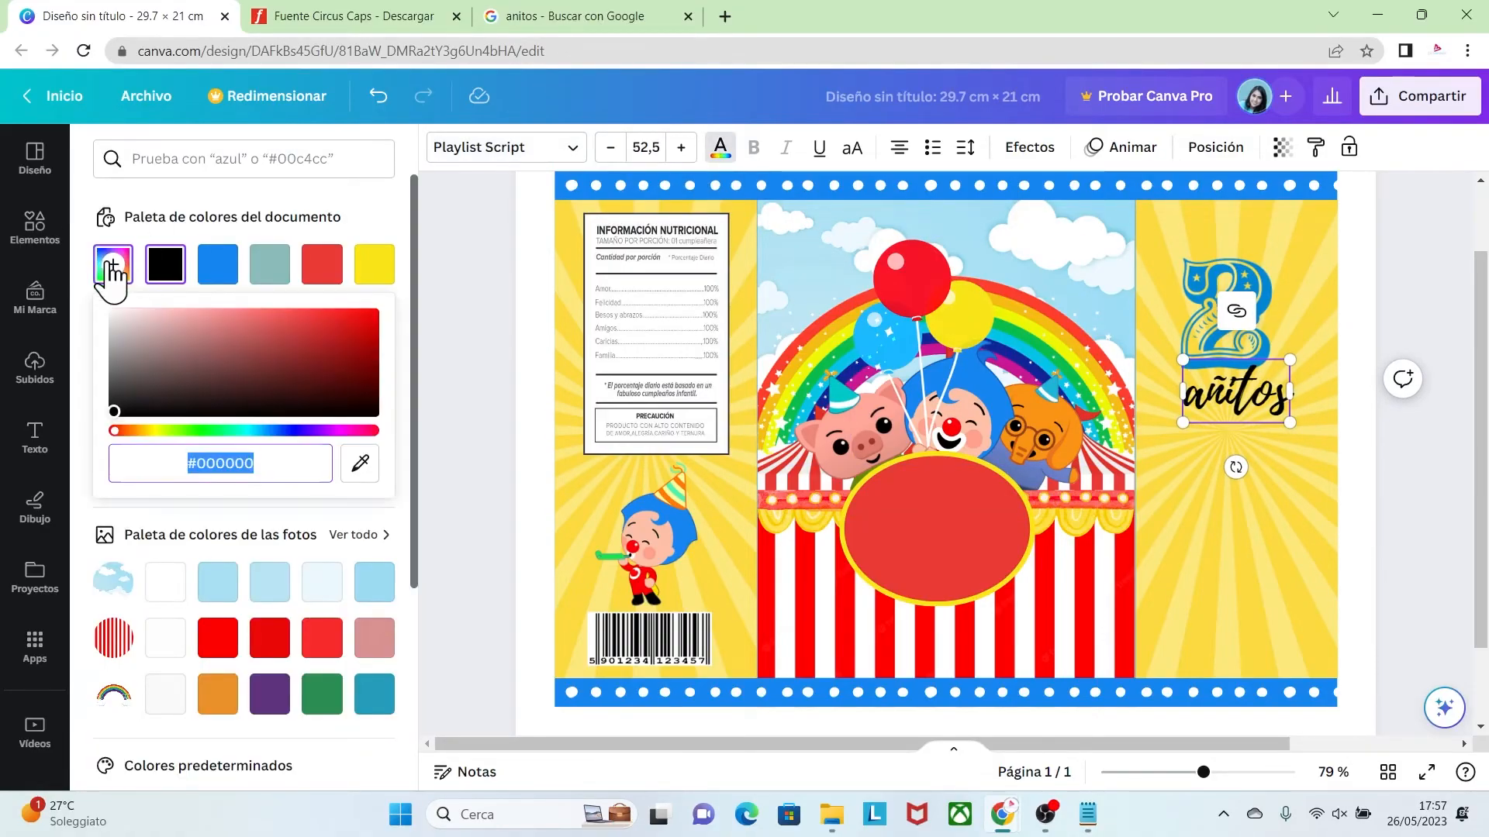
left_click(361, 463)
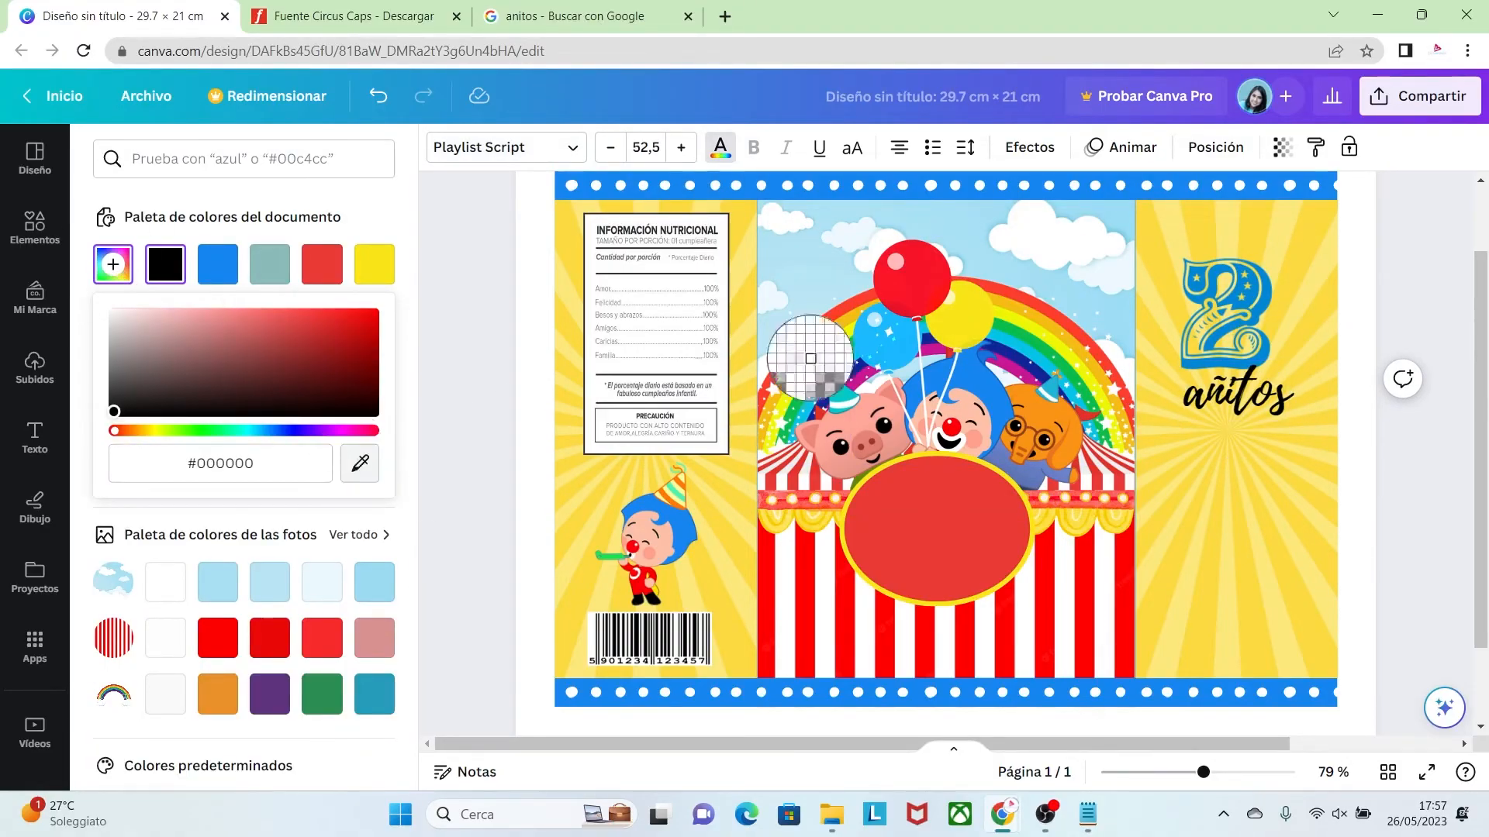
left_click(1213, 287)
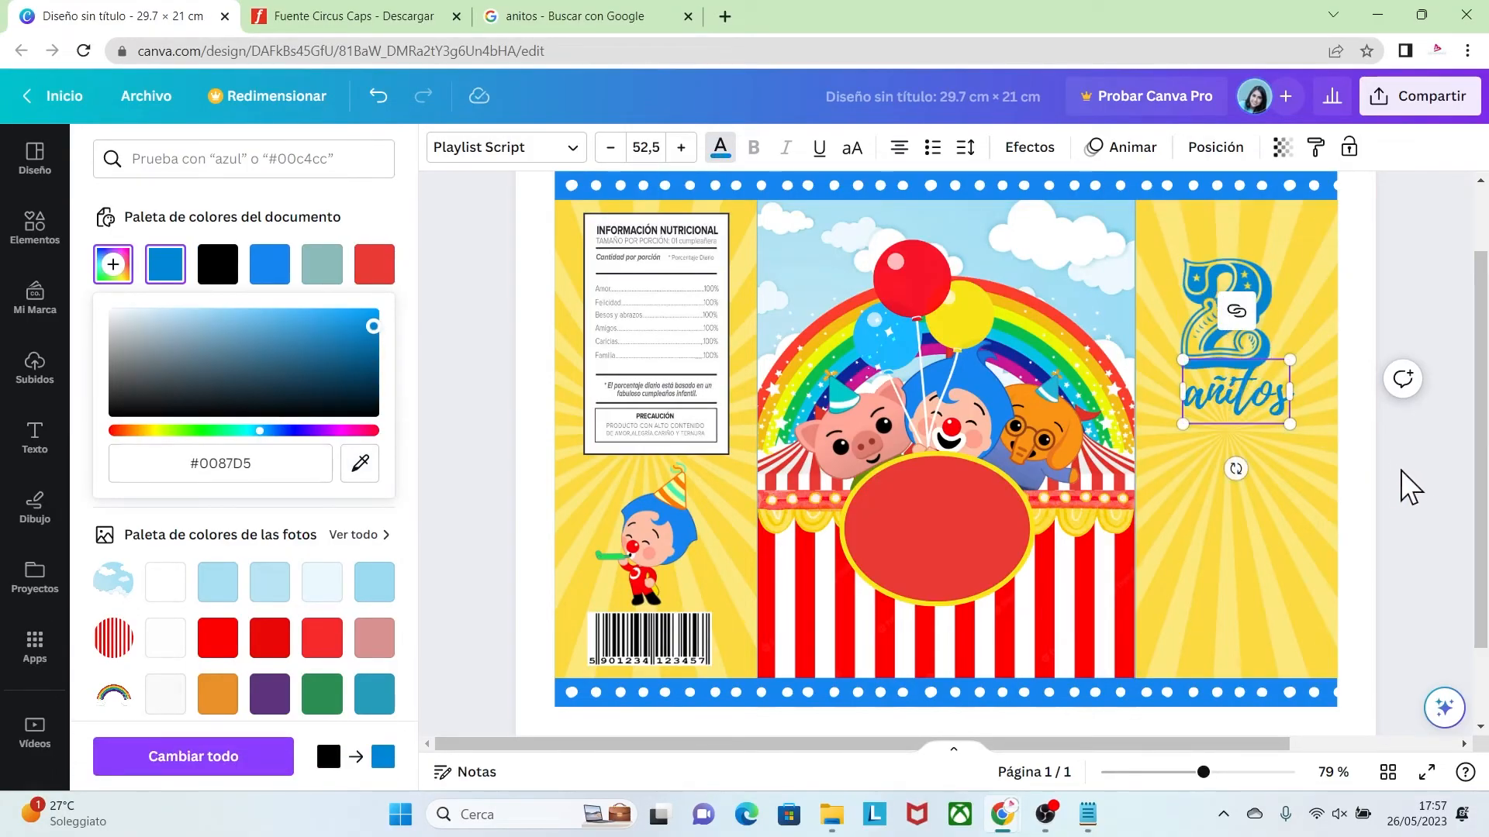
left_click(1397, 470)
left_click_drag(1219, 401, 1214, 398)
left_click(1441, 488)
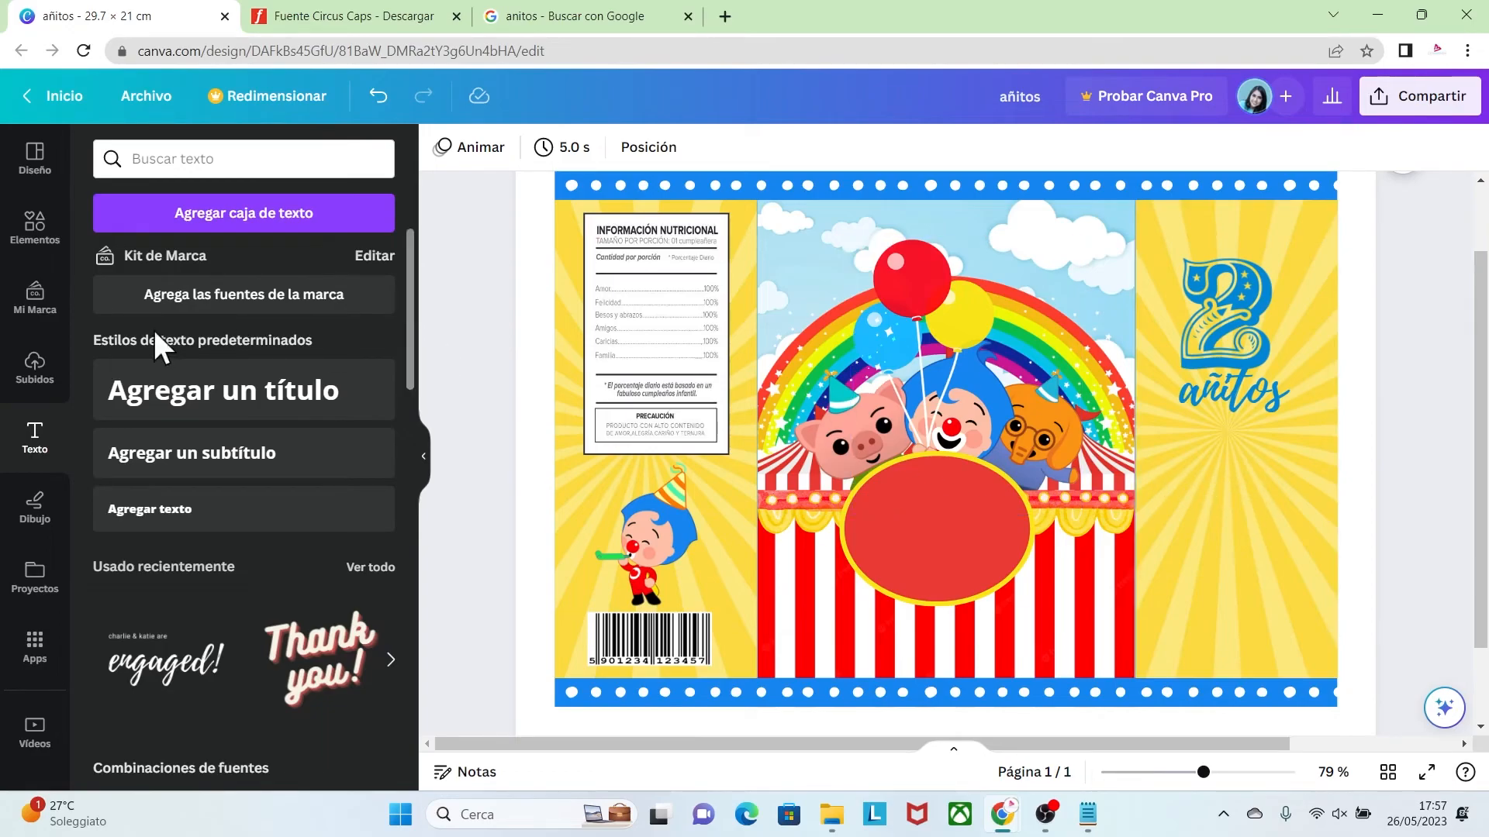
Step: Insert the yellow car image with the characters, shrink it and place it below "añitos" on the right panel
left_click(35, 364)
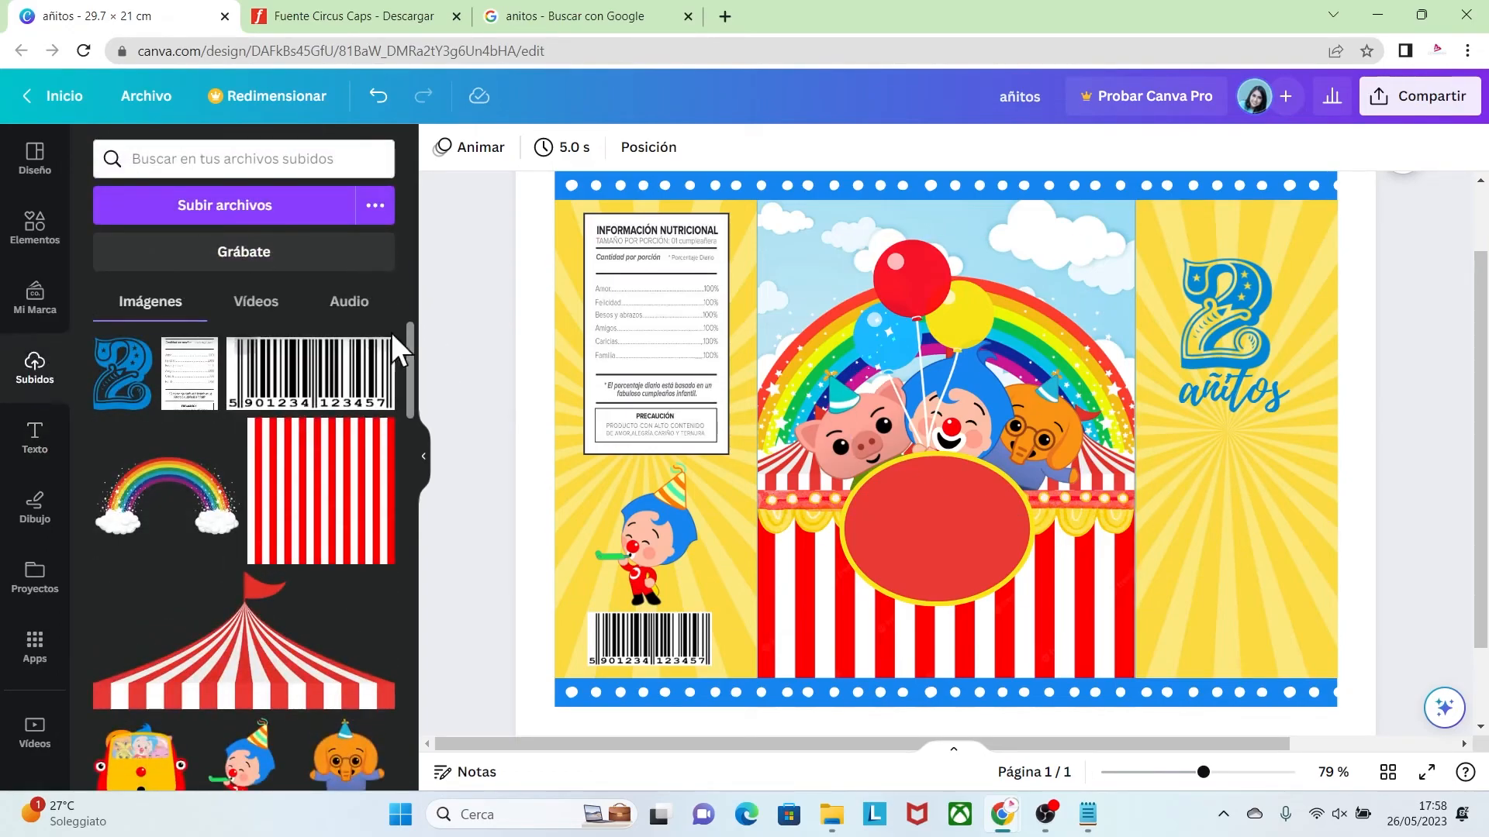
left_click_drag(412, 341, 412, 380)
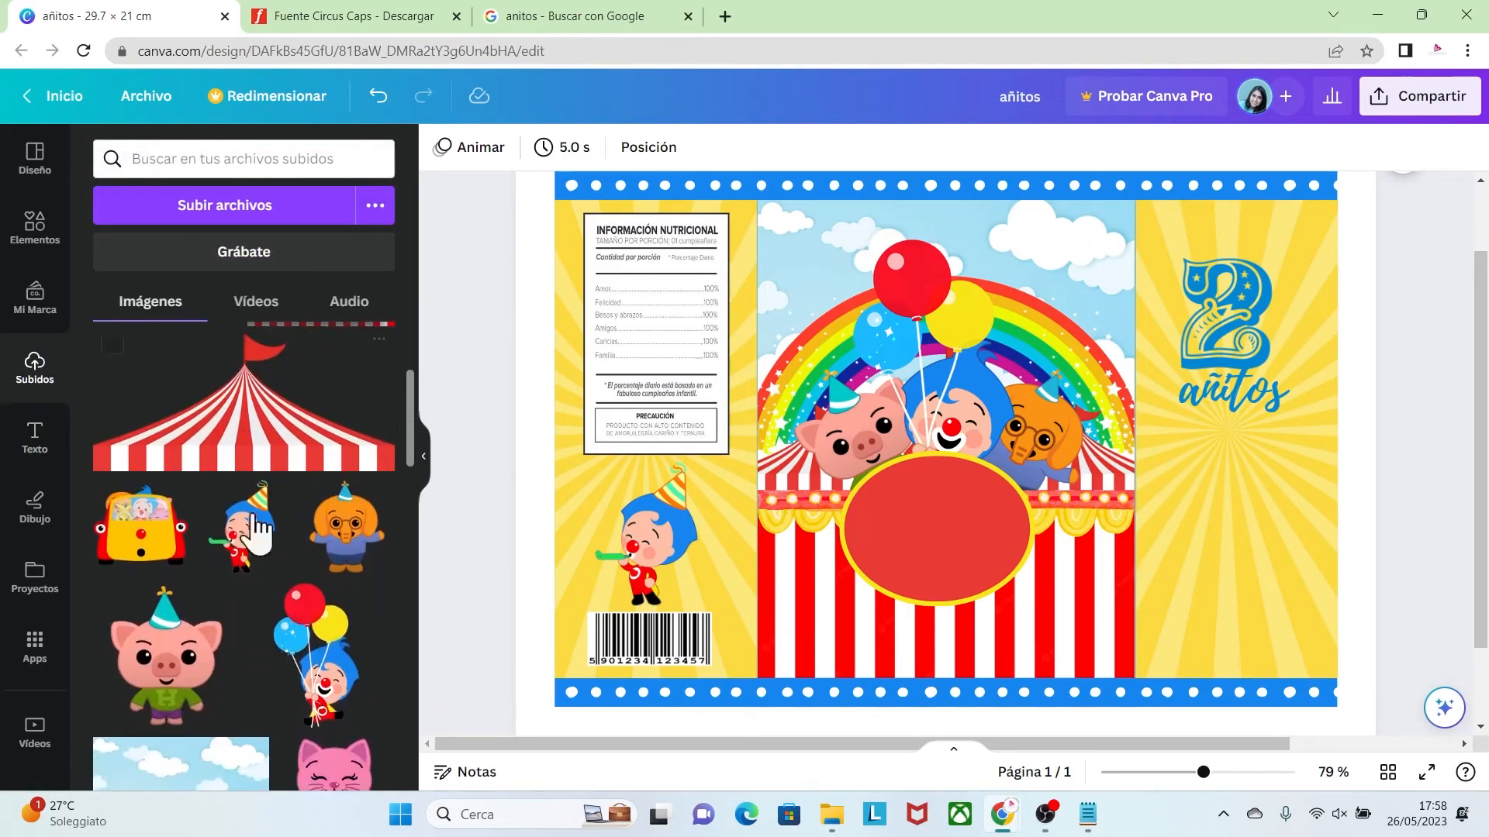
left_click(141, 527)
left_click_drag(990, 514, 1272, 550)
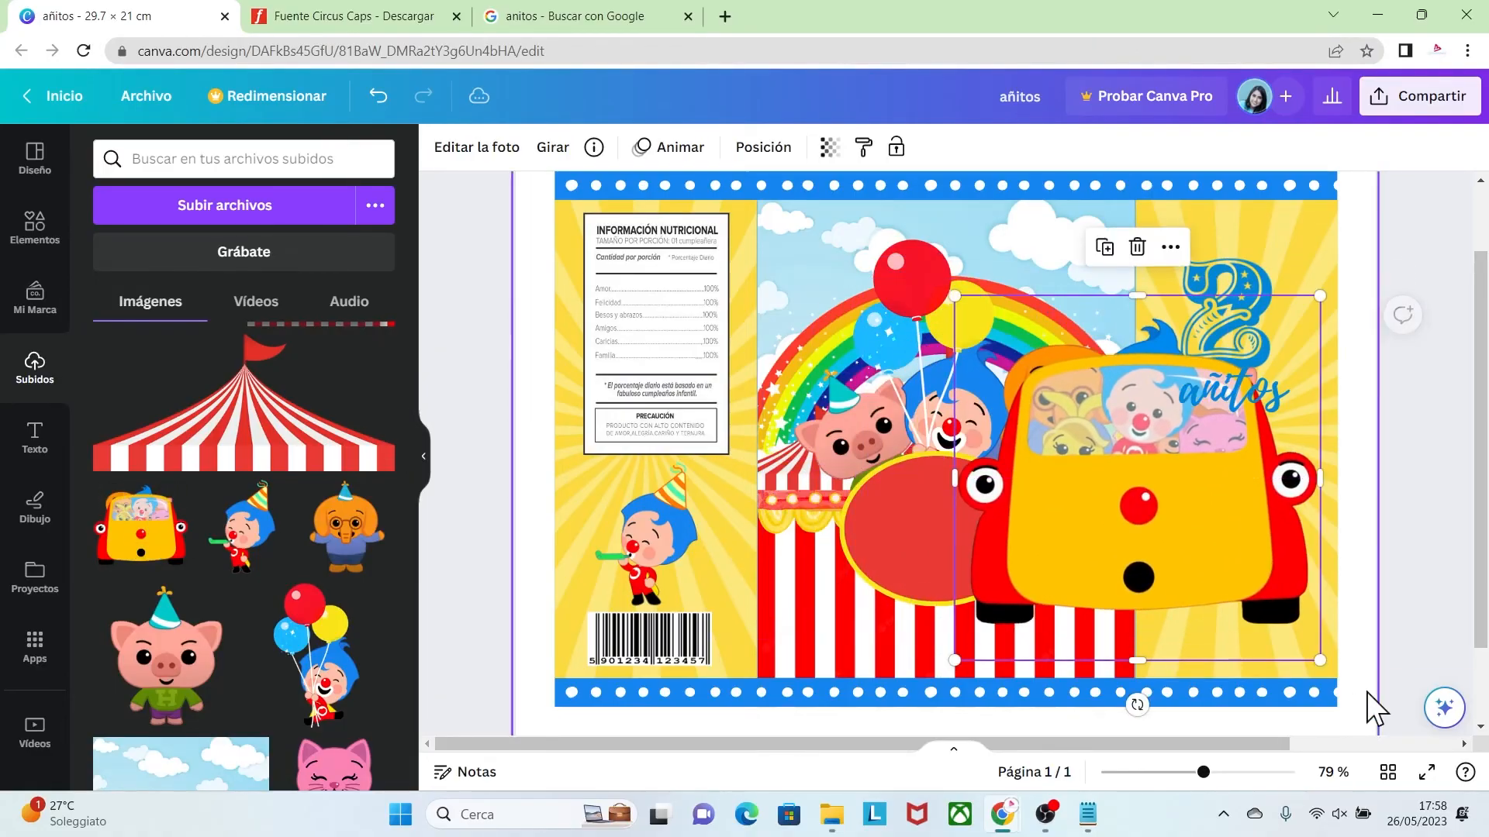
left_click_drag(1320, 660, 1090, 431)
left_click_drag(1043, 385, 1252, 502)
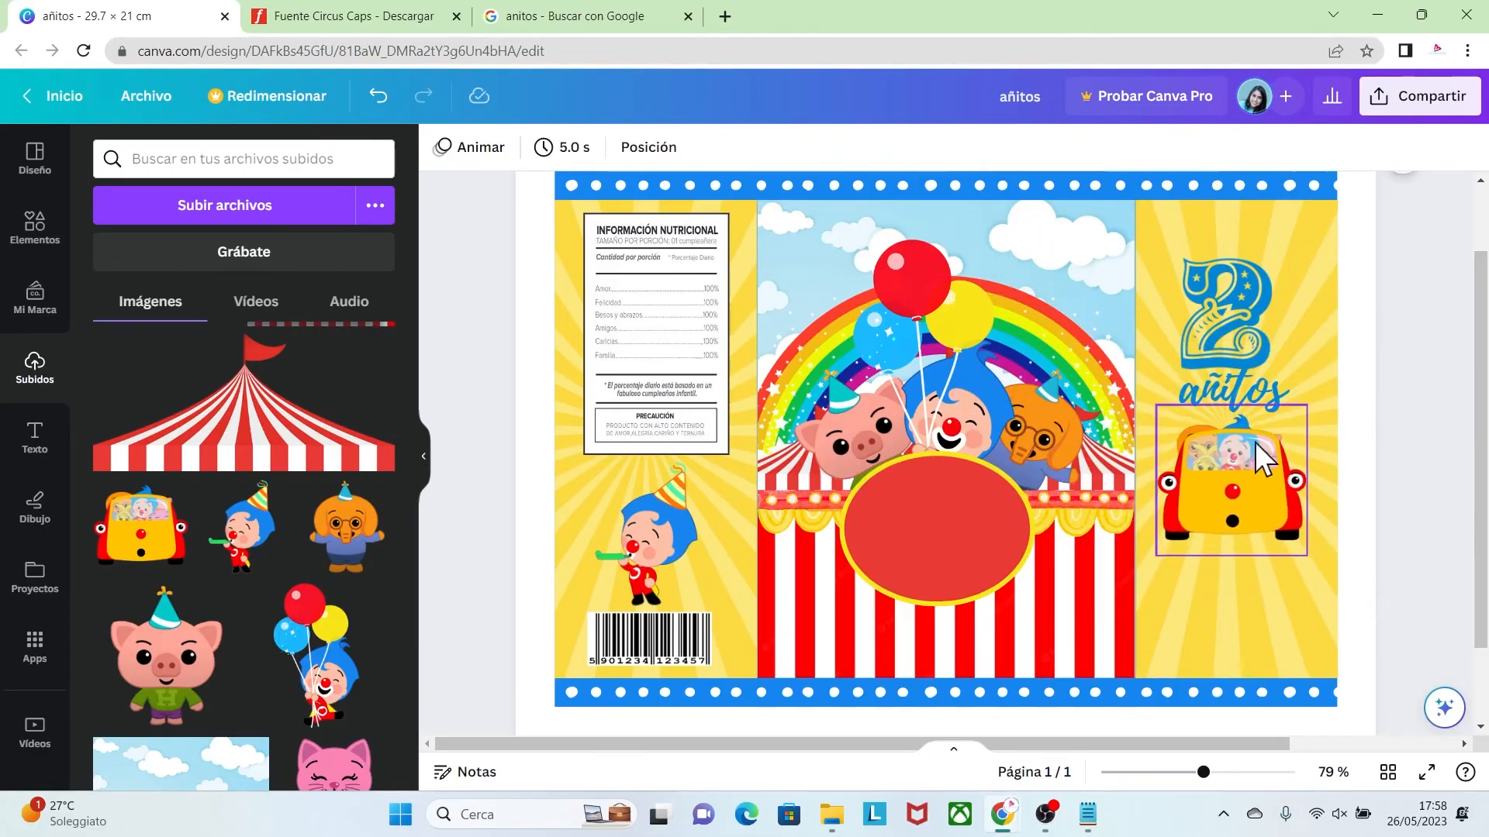
Step: Add the message "Gracias por venir a mi fiesta" below the car in blue Playlist Script, with tighter line spacing and font size 20,2
left_click(1231, 392)
mouse_move(1231, 393)
left_mouse_down()
mouse_move(1222, 421)
mouse_move(1238, 418)
left_mouse_up()
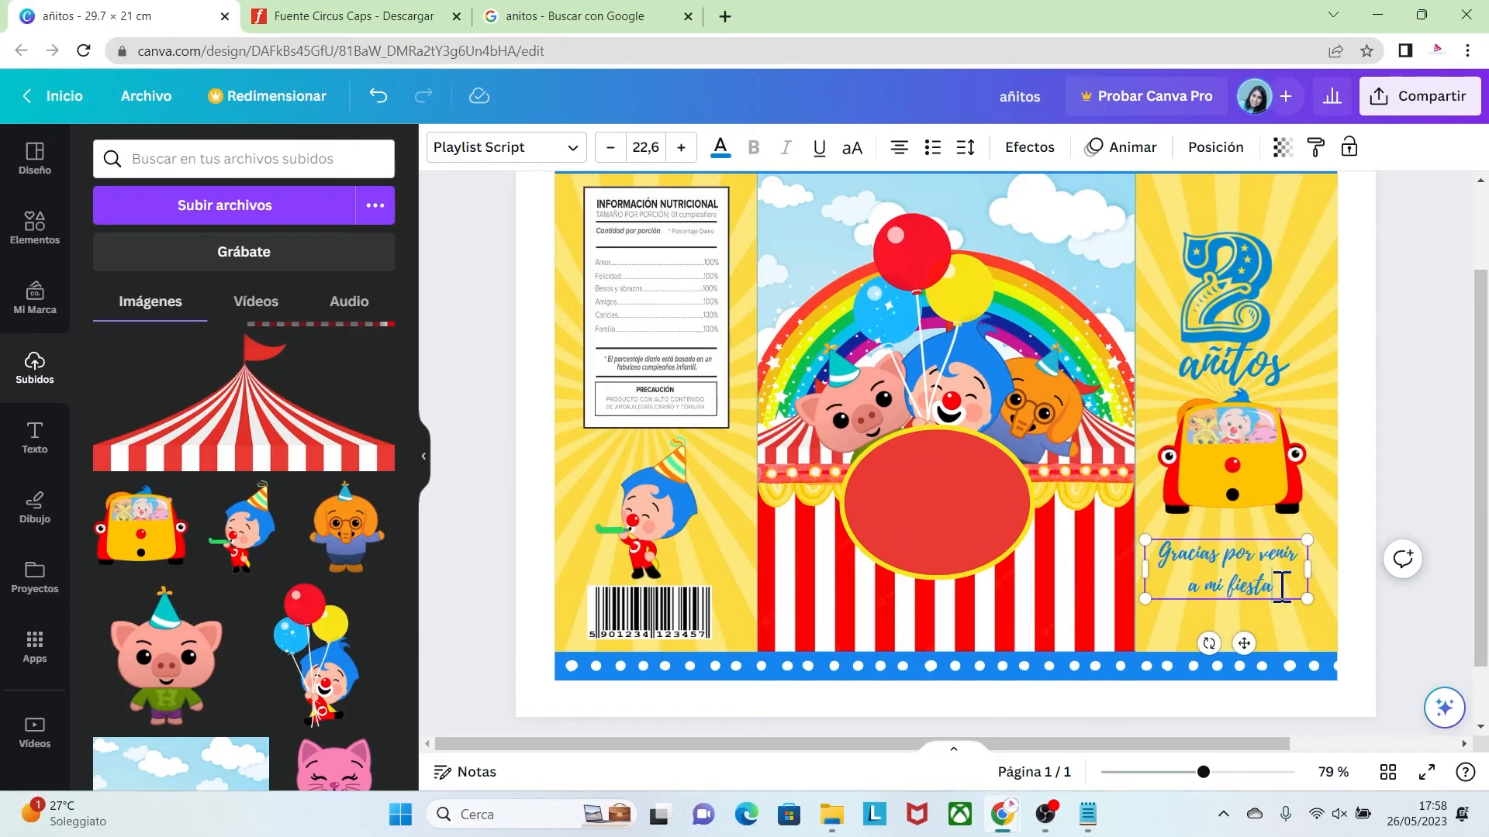
double_click(1191, 566)
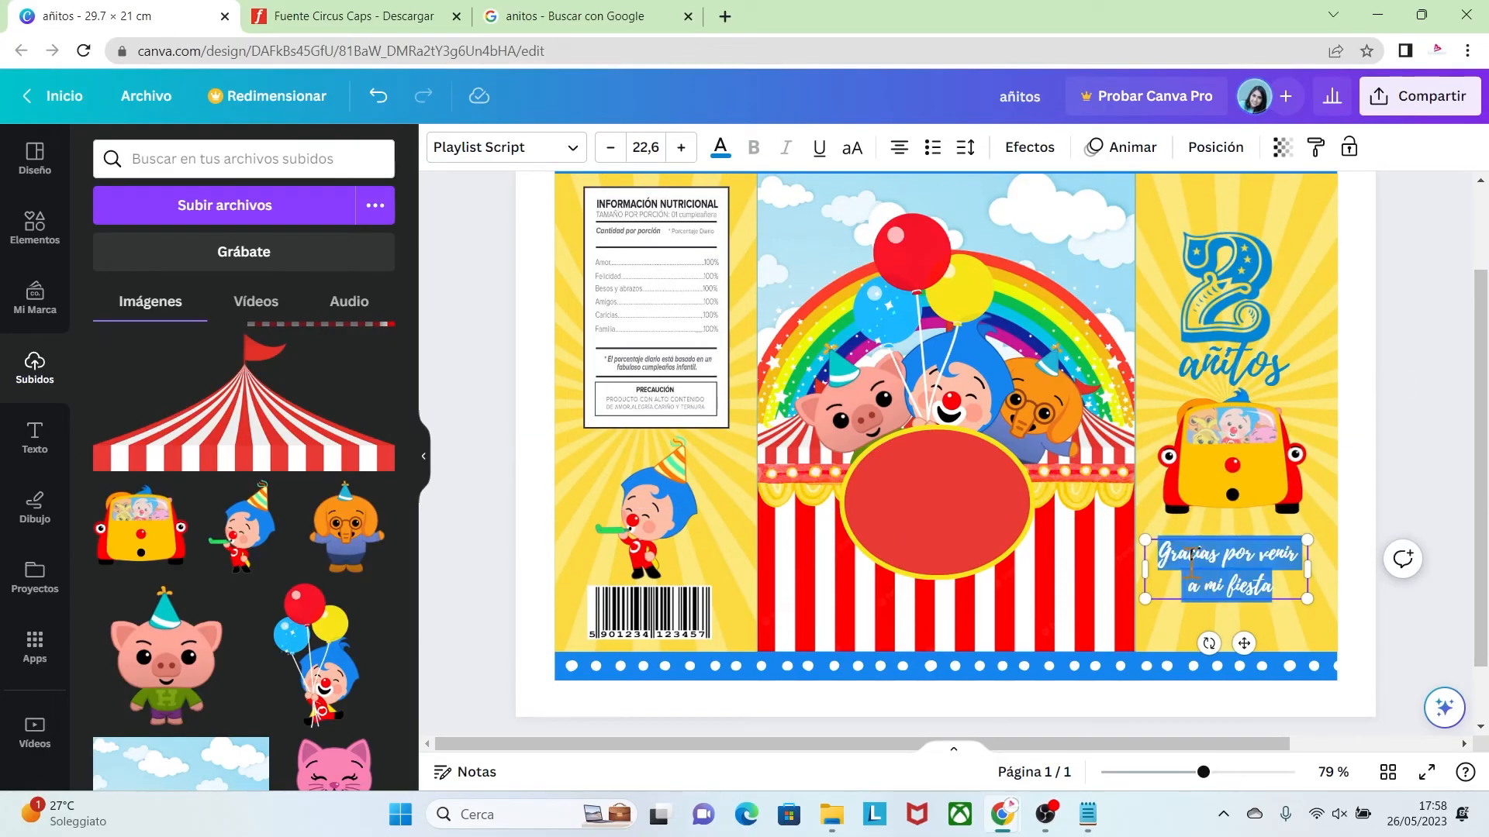
left_click(966, 147)
left_click_drag(1101, 287, 1058, 288)
left_click(1430, 513)
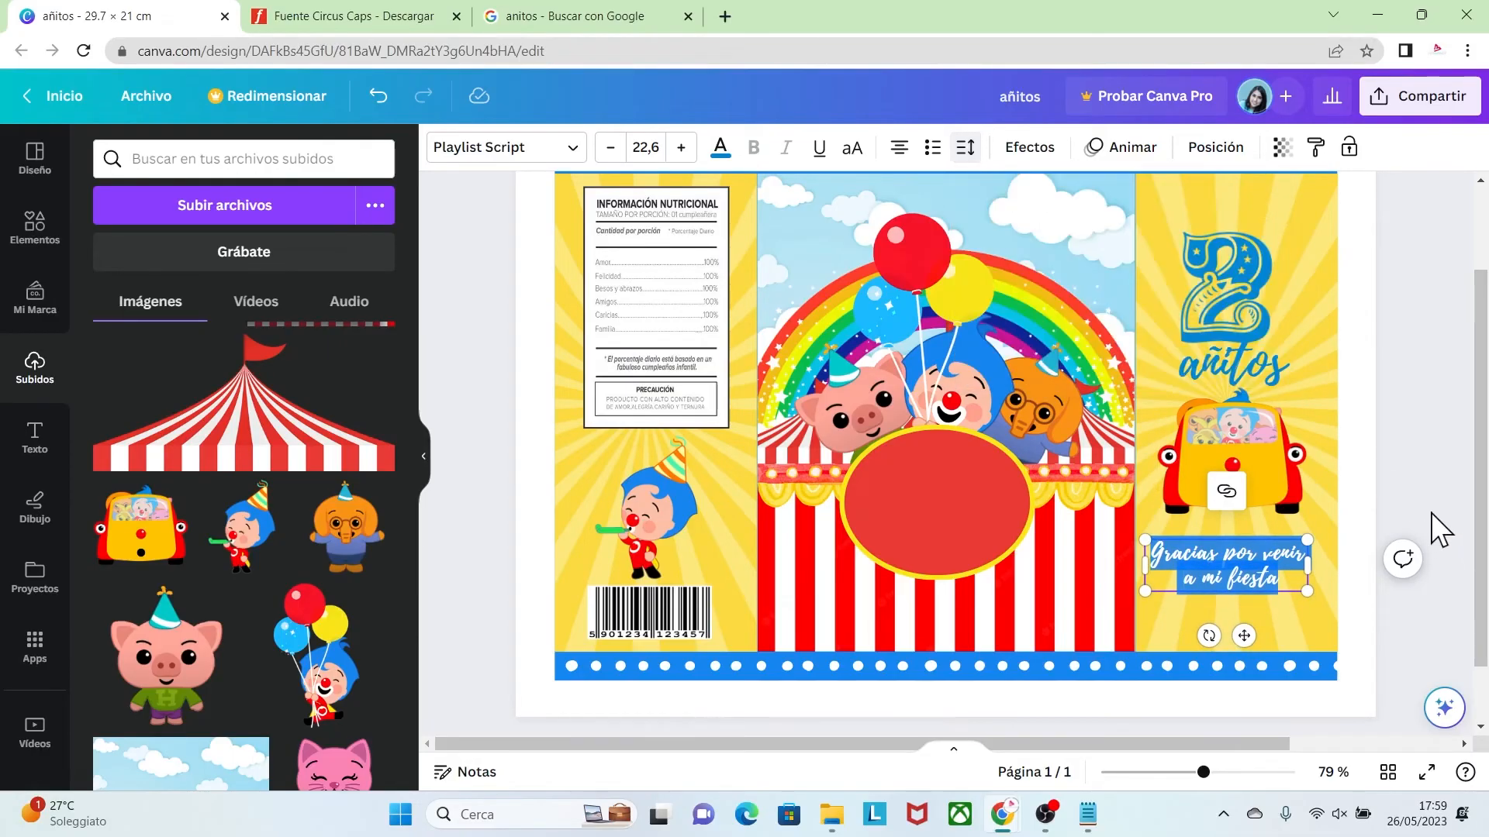
left_click(1259, 589)
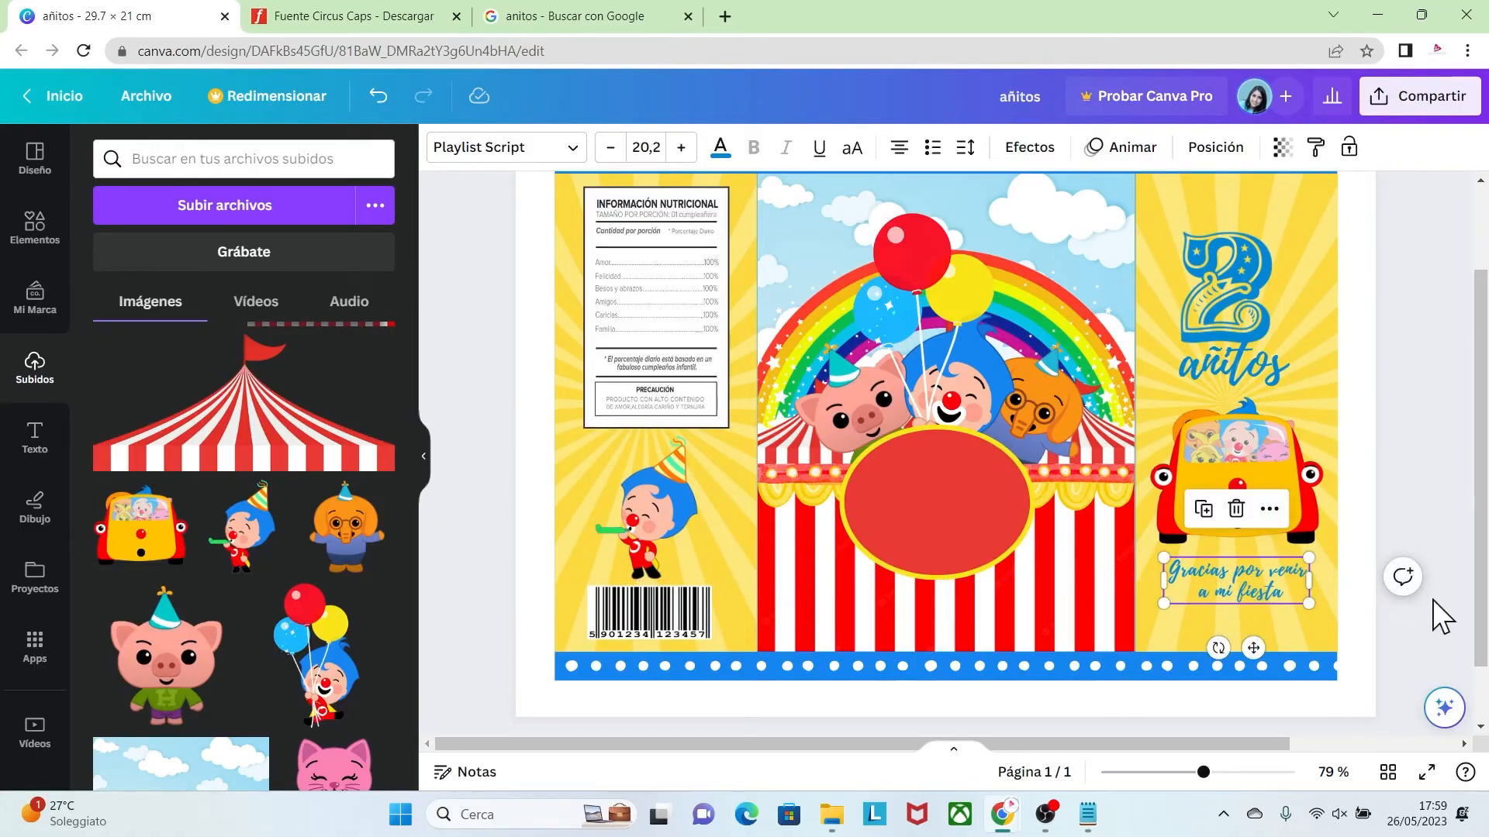
left_click(1432, 599)
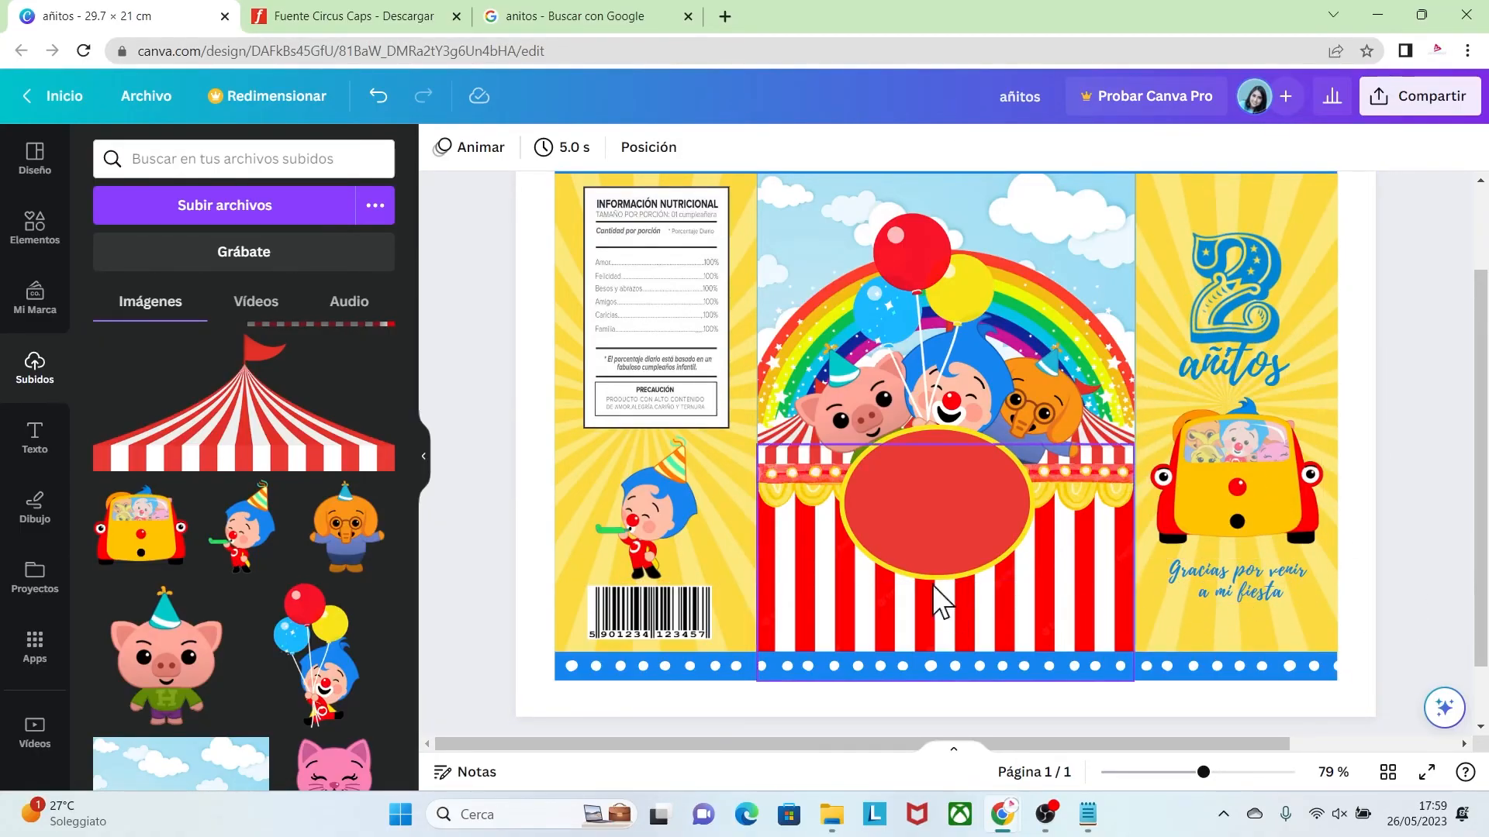
Step: Switch to the Font Meme page for Circus Caps and replace the preview text 2 with the birthday child's name
left_click(391, 15)
left_click_drag(1485, 182, 1484, 452)
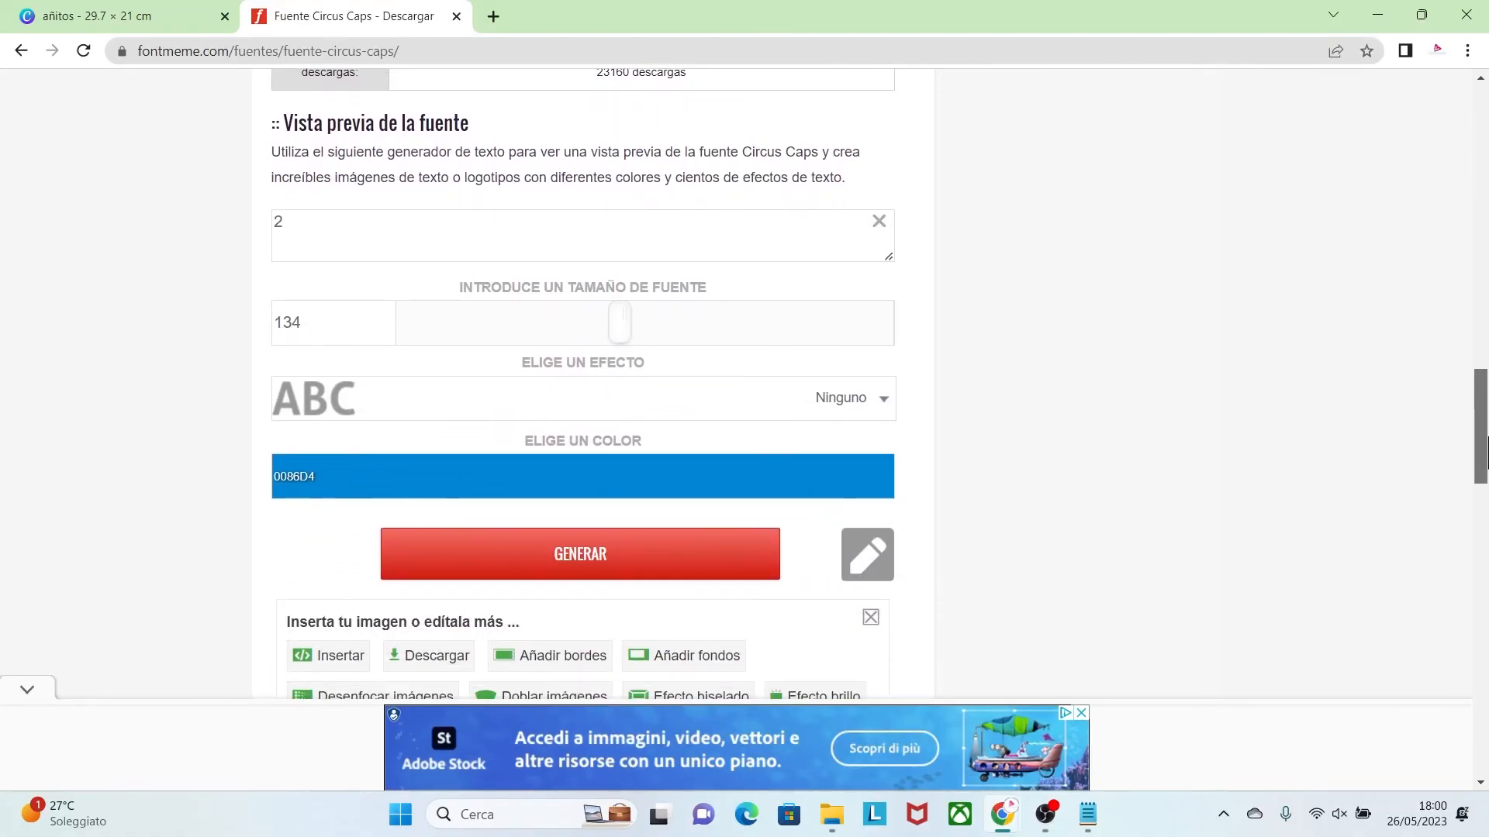
left_click(318, 225)
key("BackSpace")
key("Caps_Lock")
type("L")
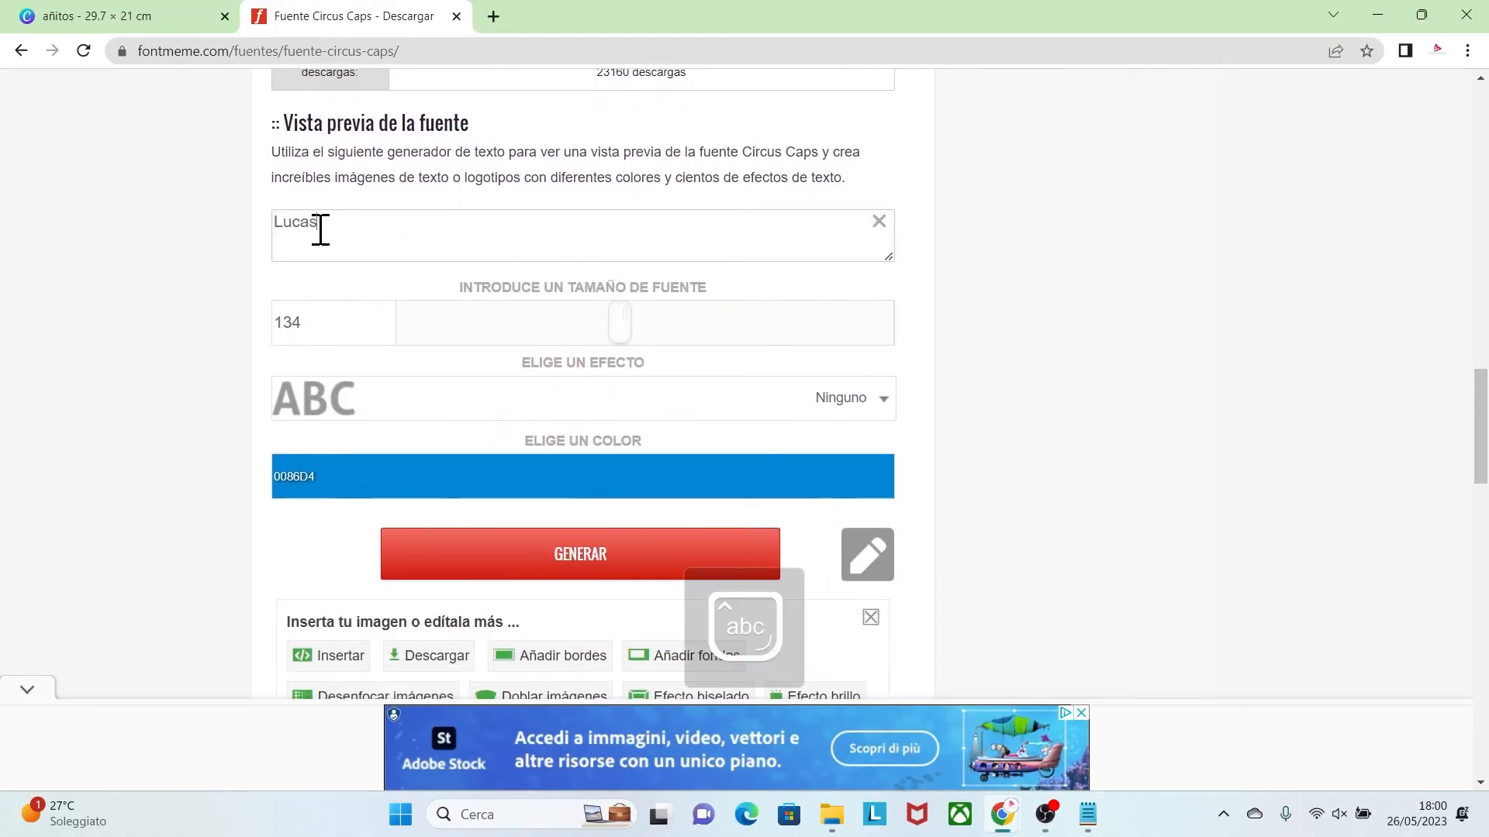
type("ucas")
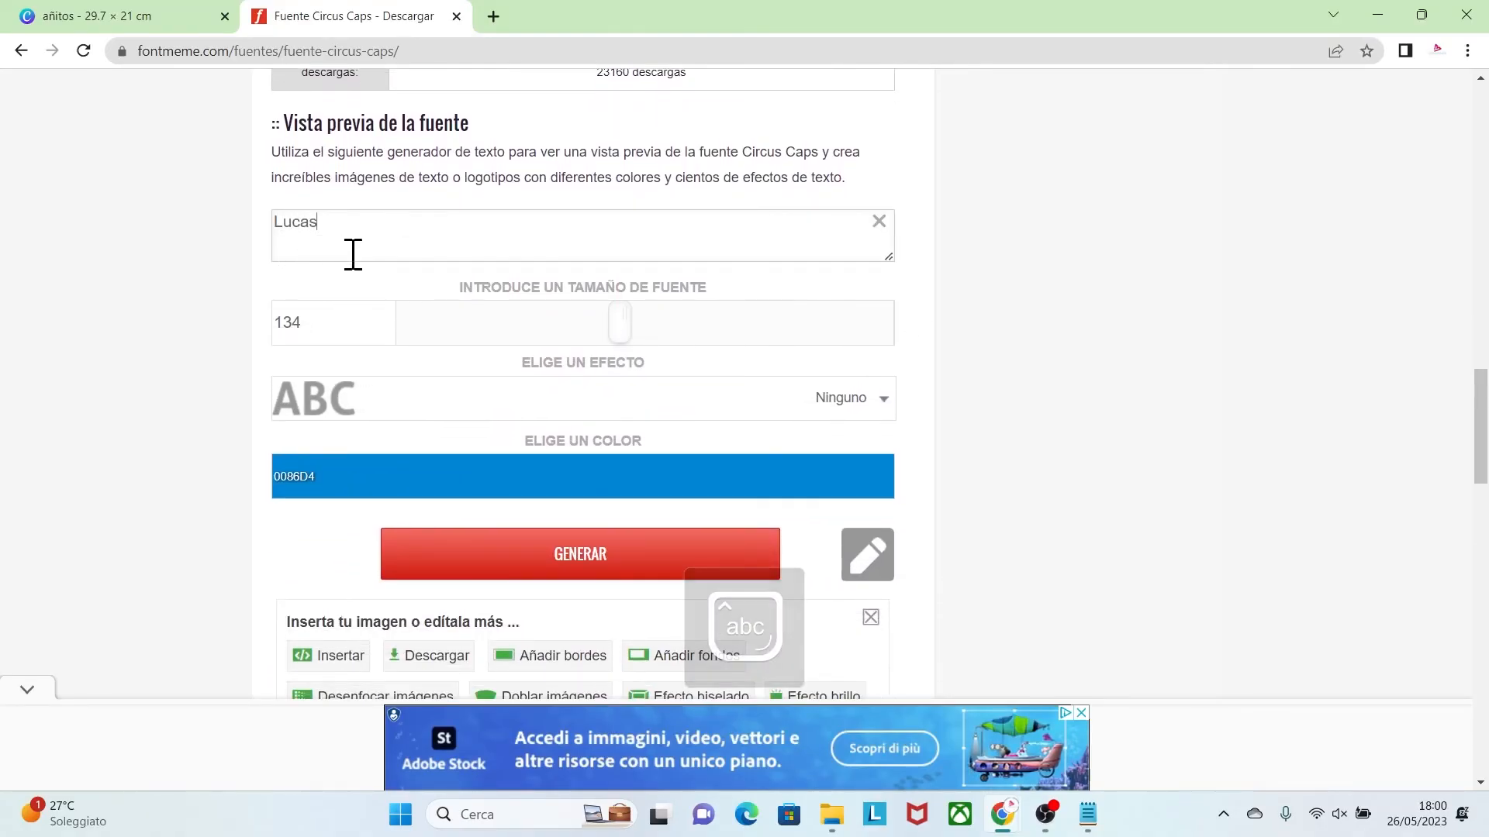
Step: Choose the Estilo-CóncavaB effect, set the font size to 142 and generate the name image
left_click(727, 415)
left_click_drag(892, 407, 899, 464)
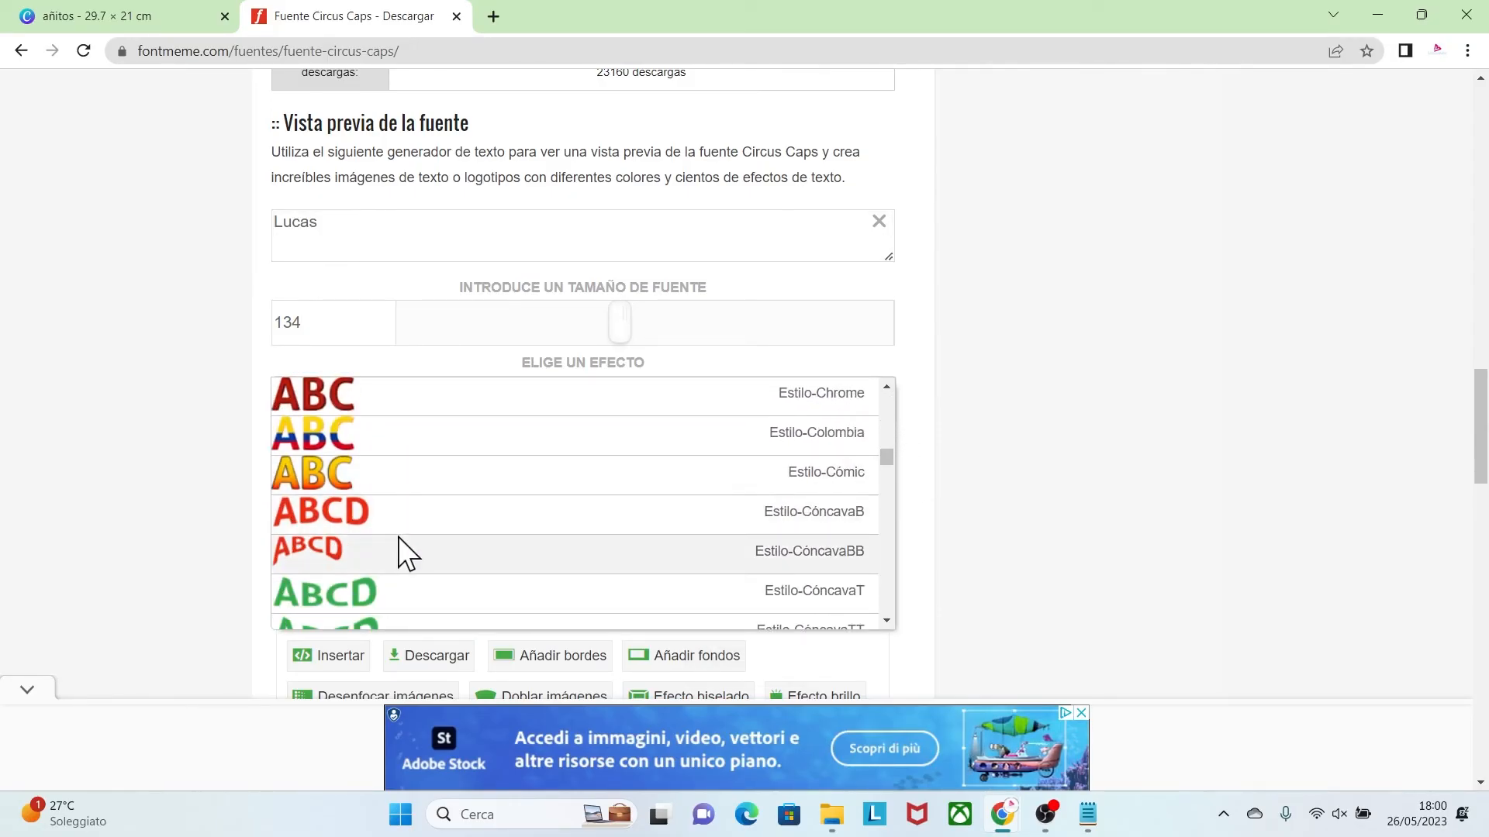
left_click(356, 516)
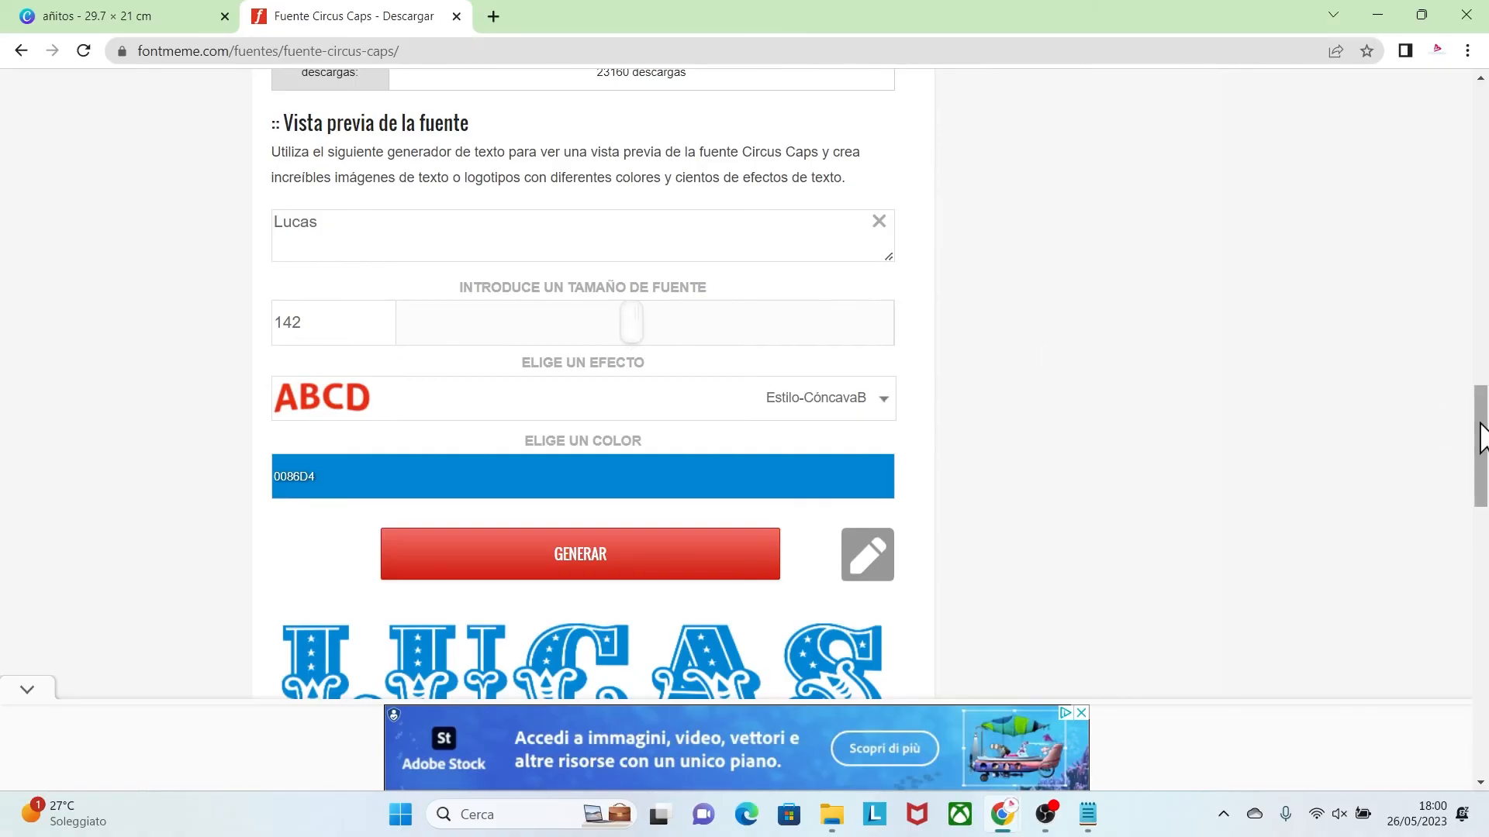
Step: Recolor the generated name image to white (FFFFFF) and download it as a PNG
left_click_drag(1477, 438, 1481, 474)
mouse_move(565, 459)
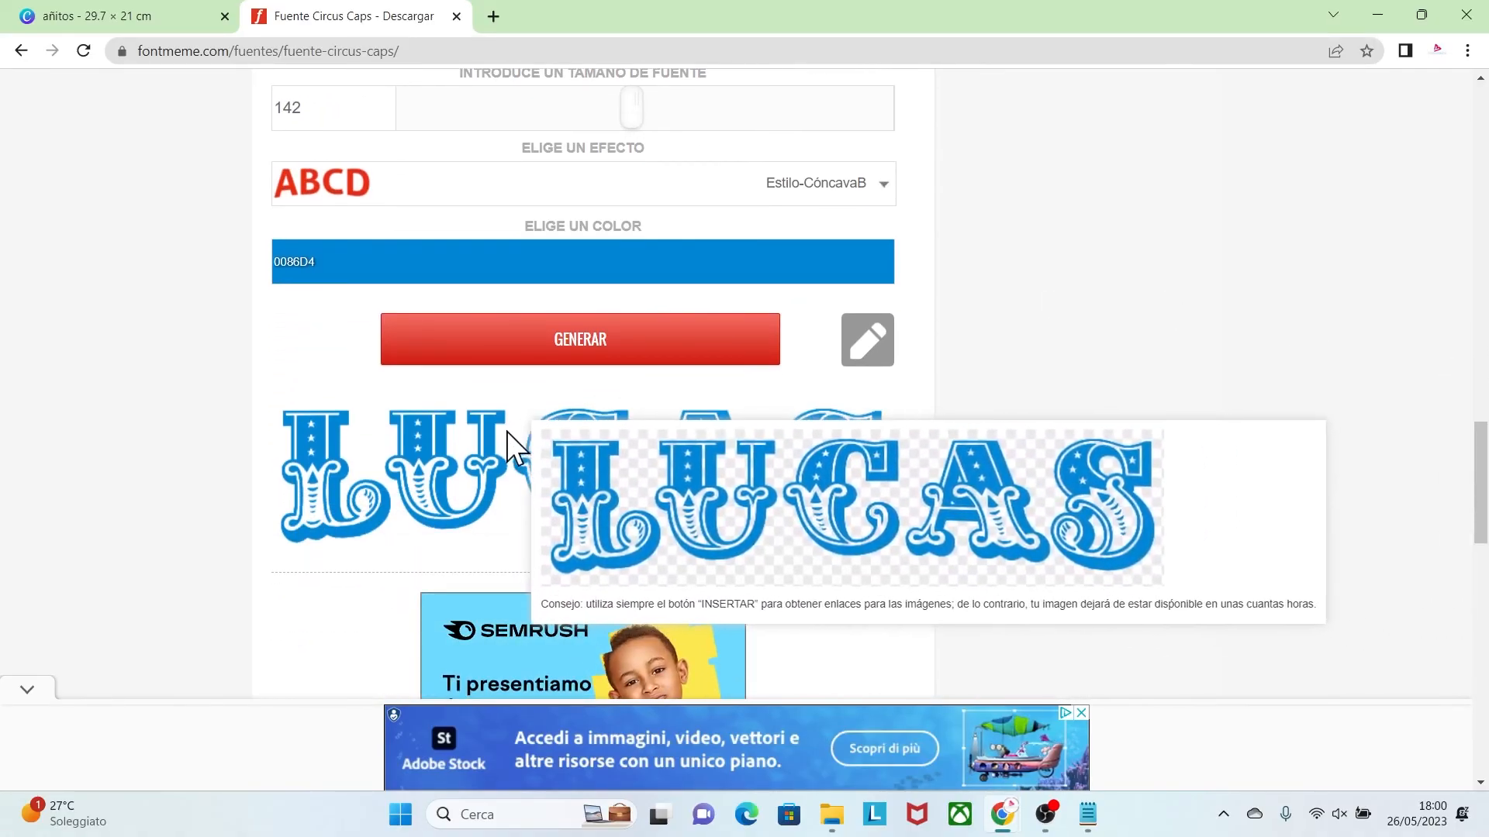
left_click(325, 259)
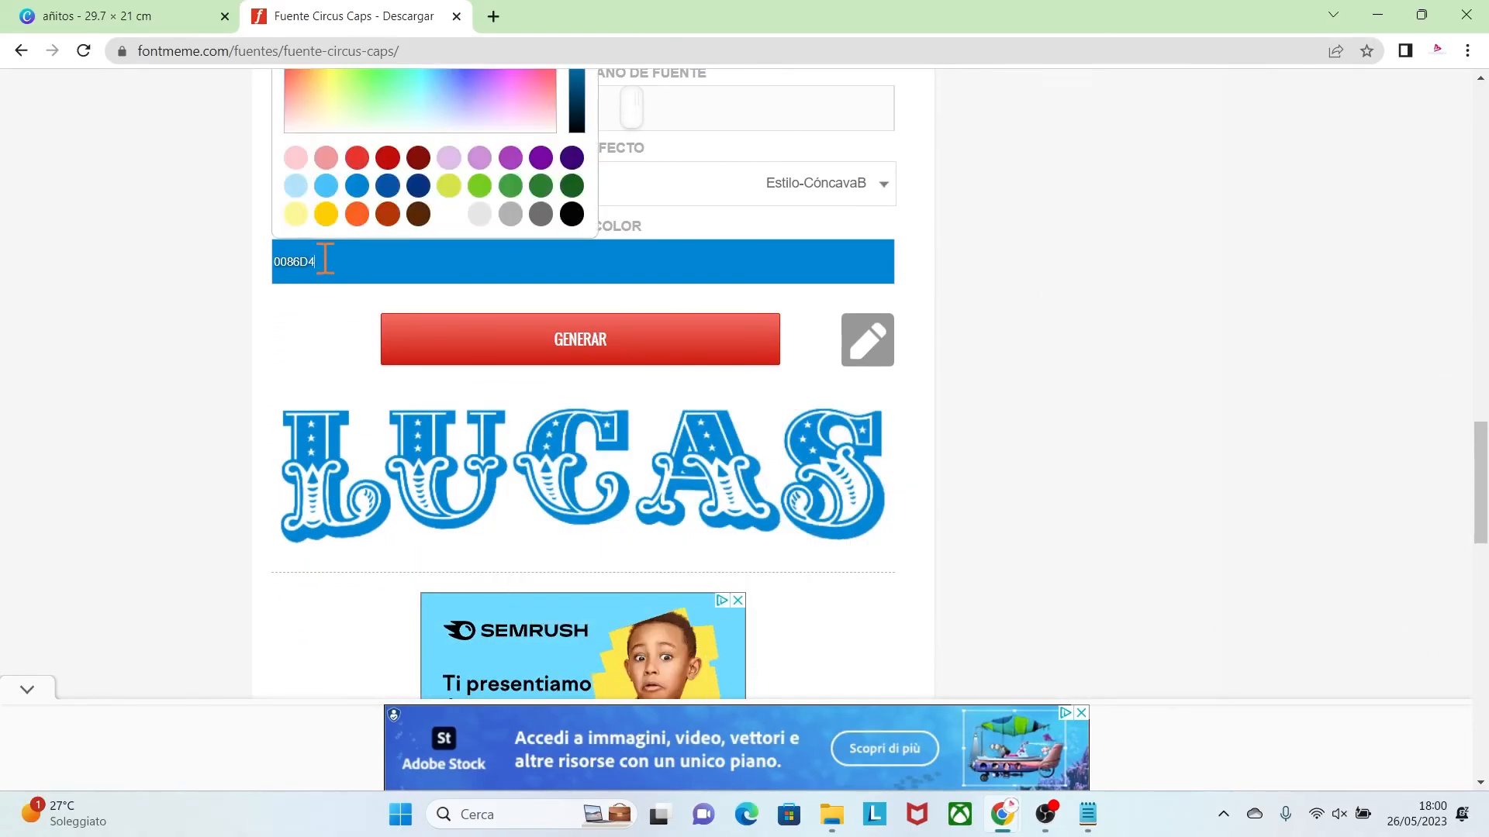
left_click(449, 217)
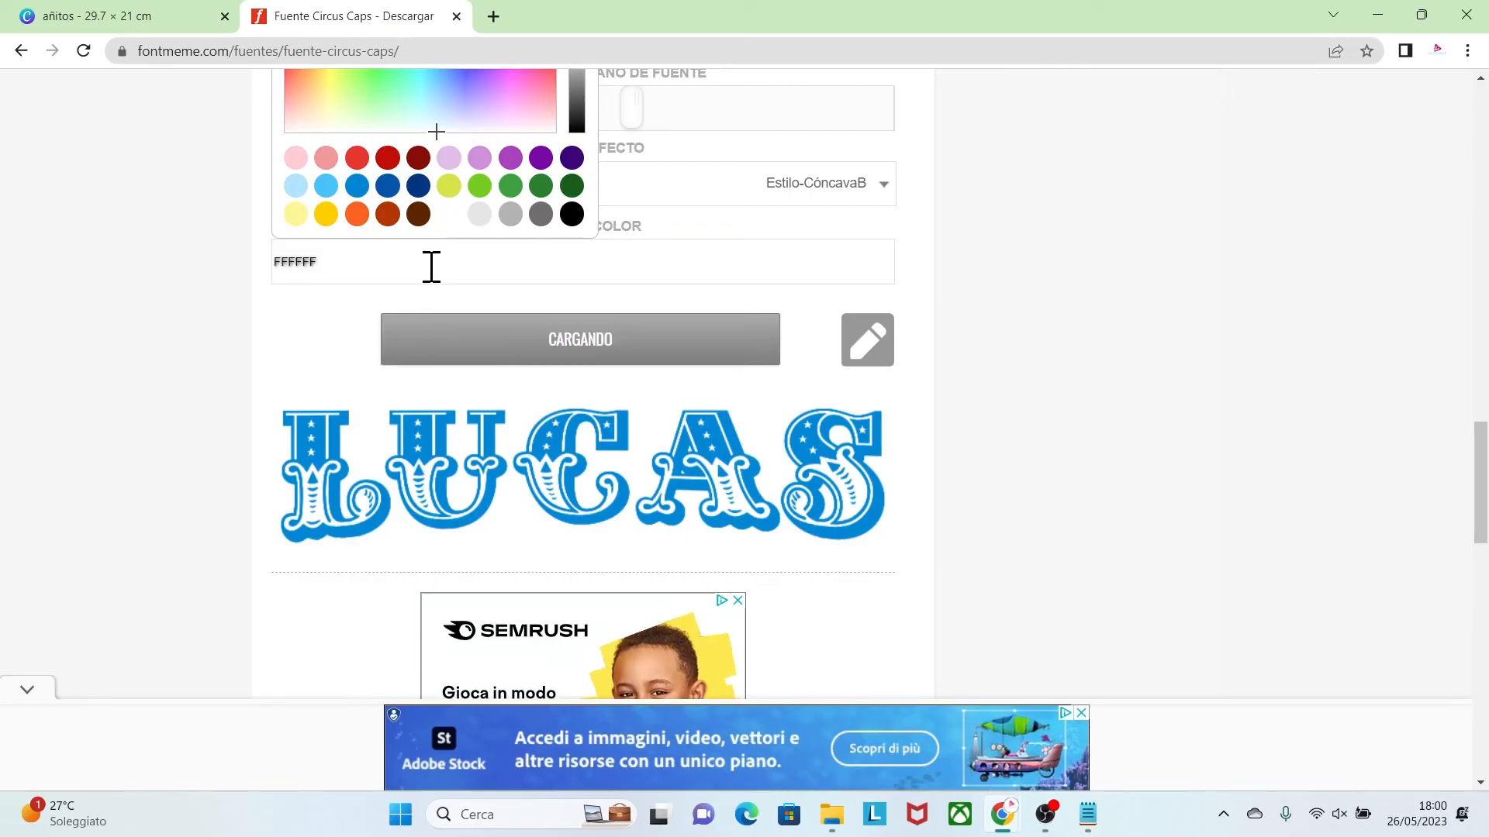
mouse_move(540, 425)
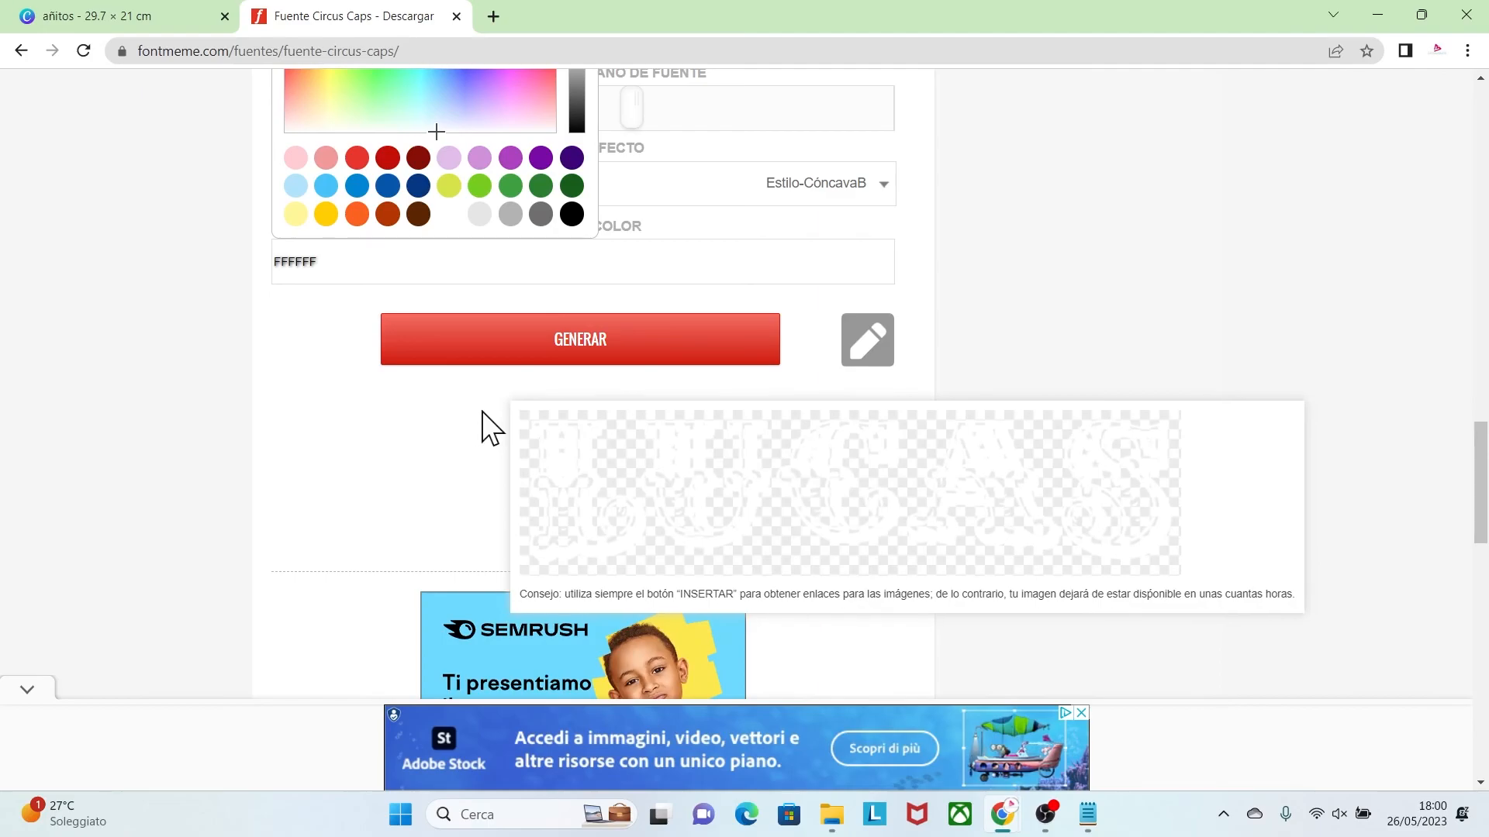
left_click(857, 358)
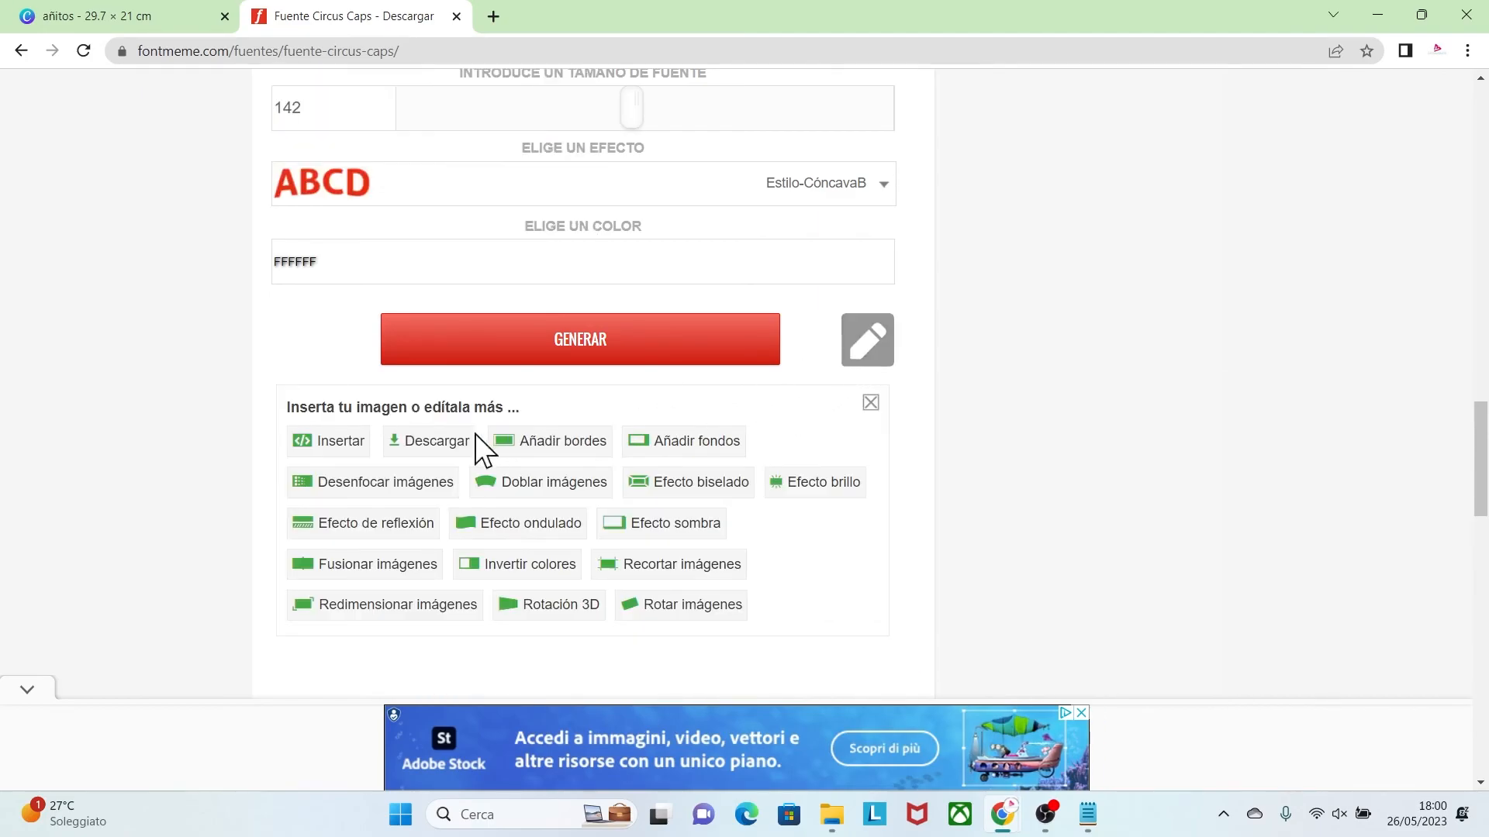
left_click(446, 441)
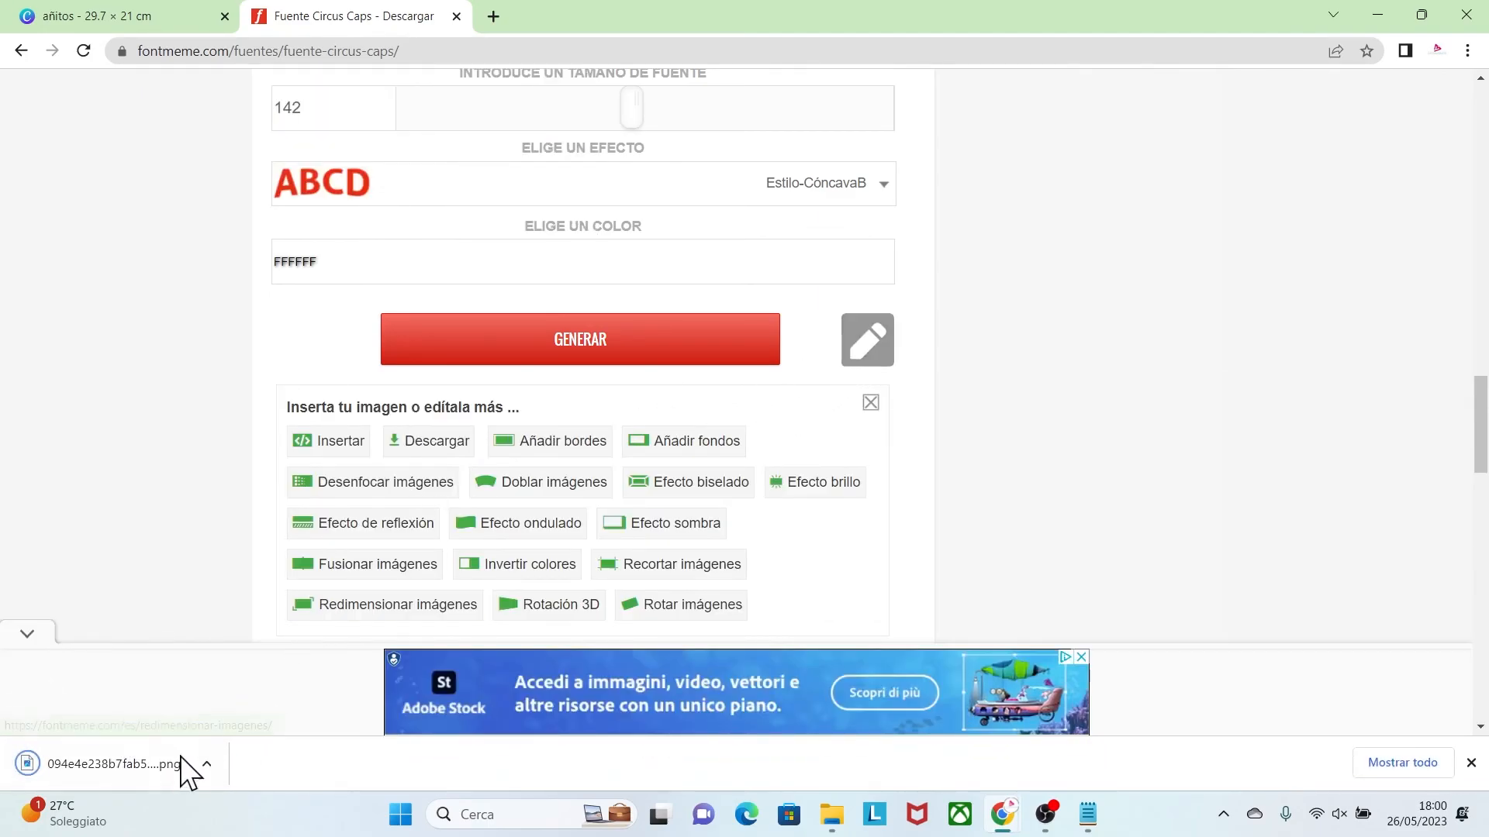
Step: Switch back to the Canva design, upload the downloaded white name image and add it to the page
left_click(172, 21)
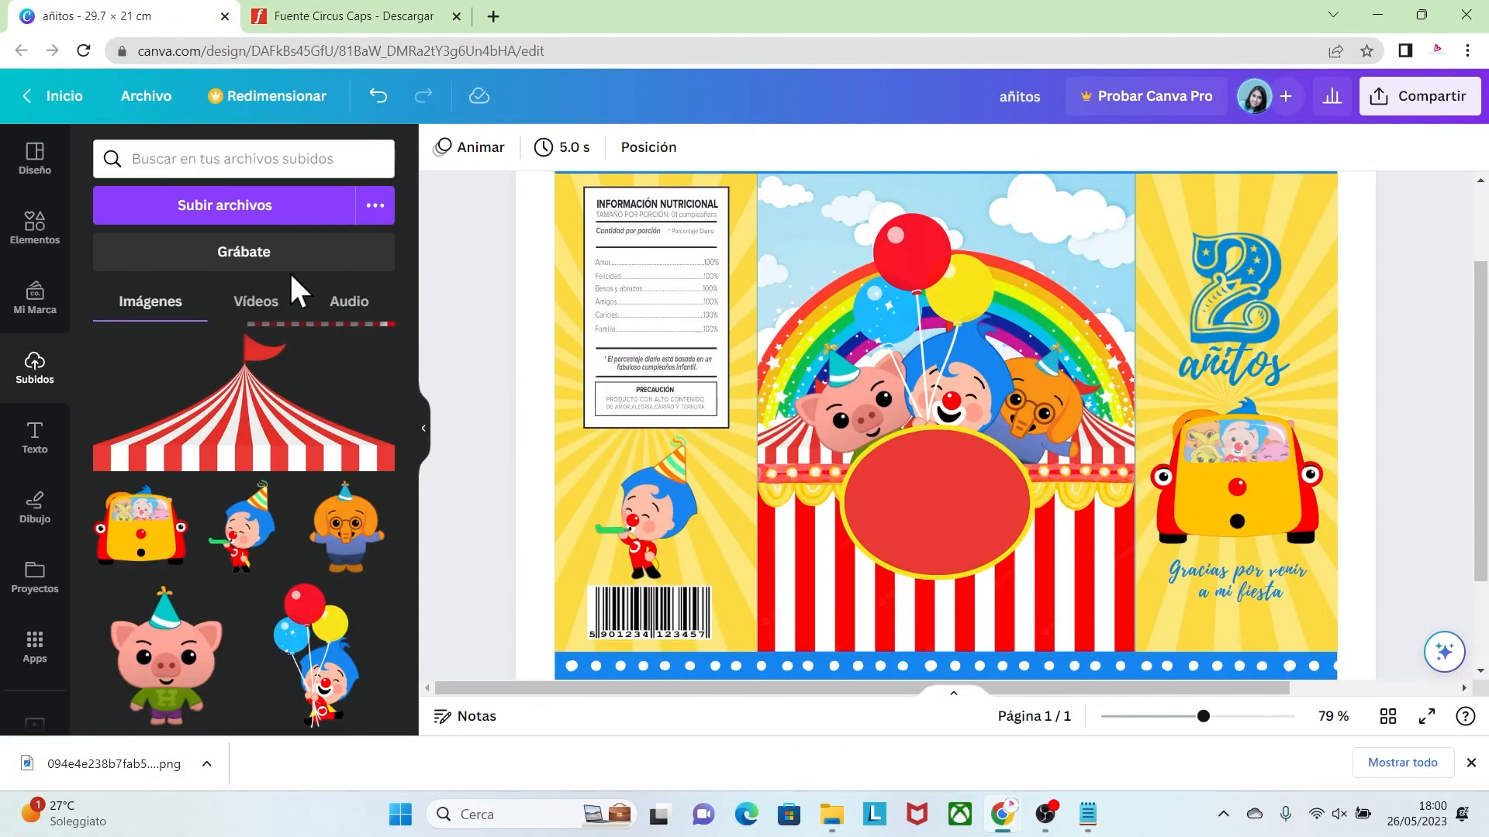
left_click(280, 219)
left_click(723, 435)
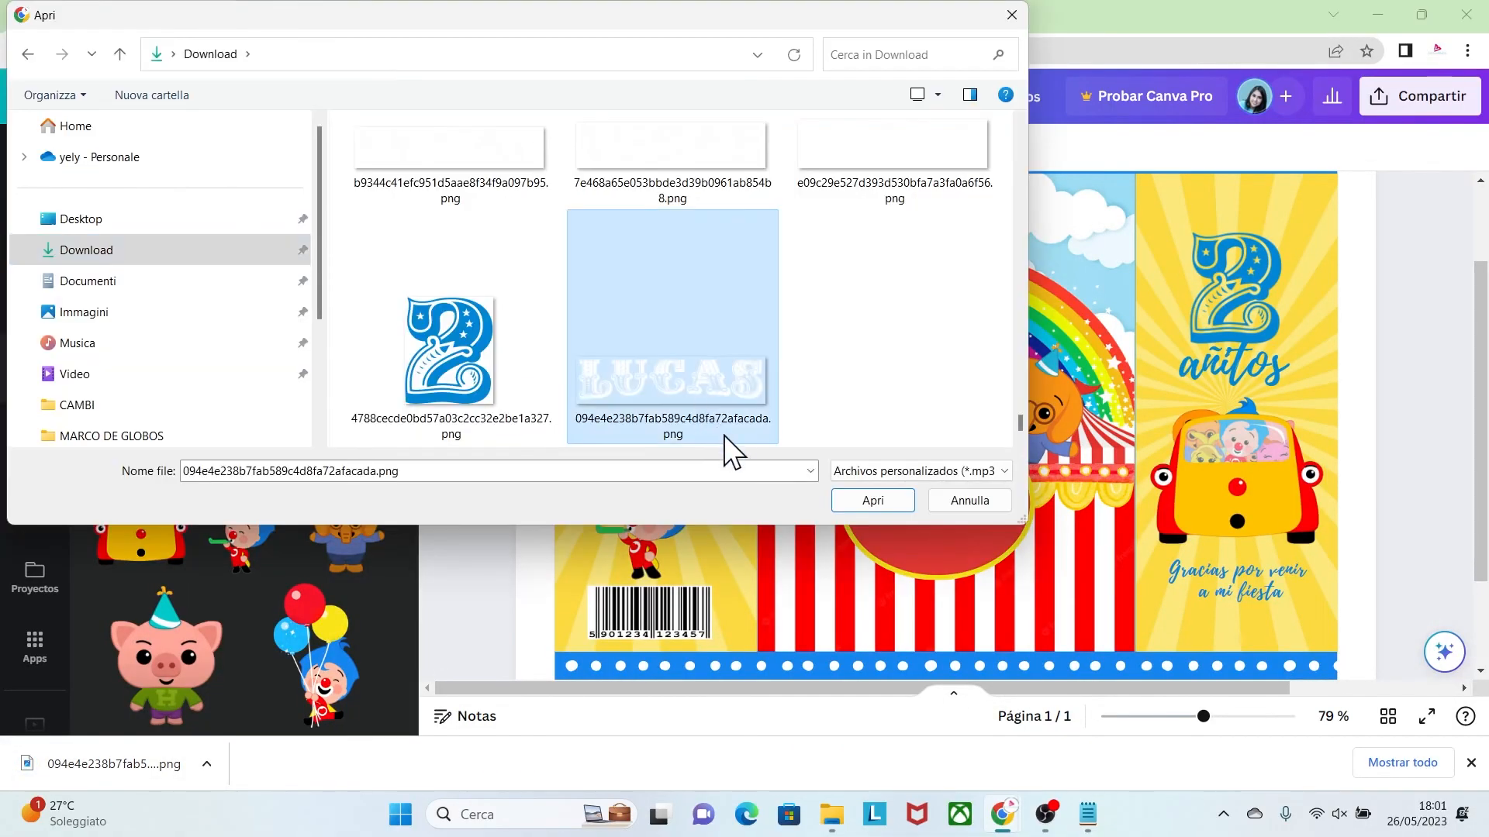
left_click(858, 501)
left_click_drag(413, 407, 422, 322)
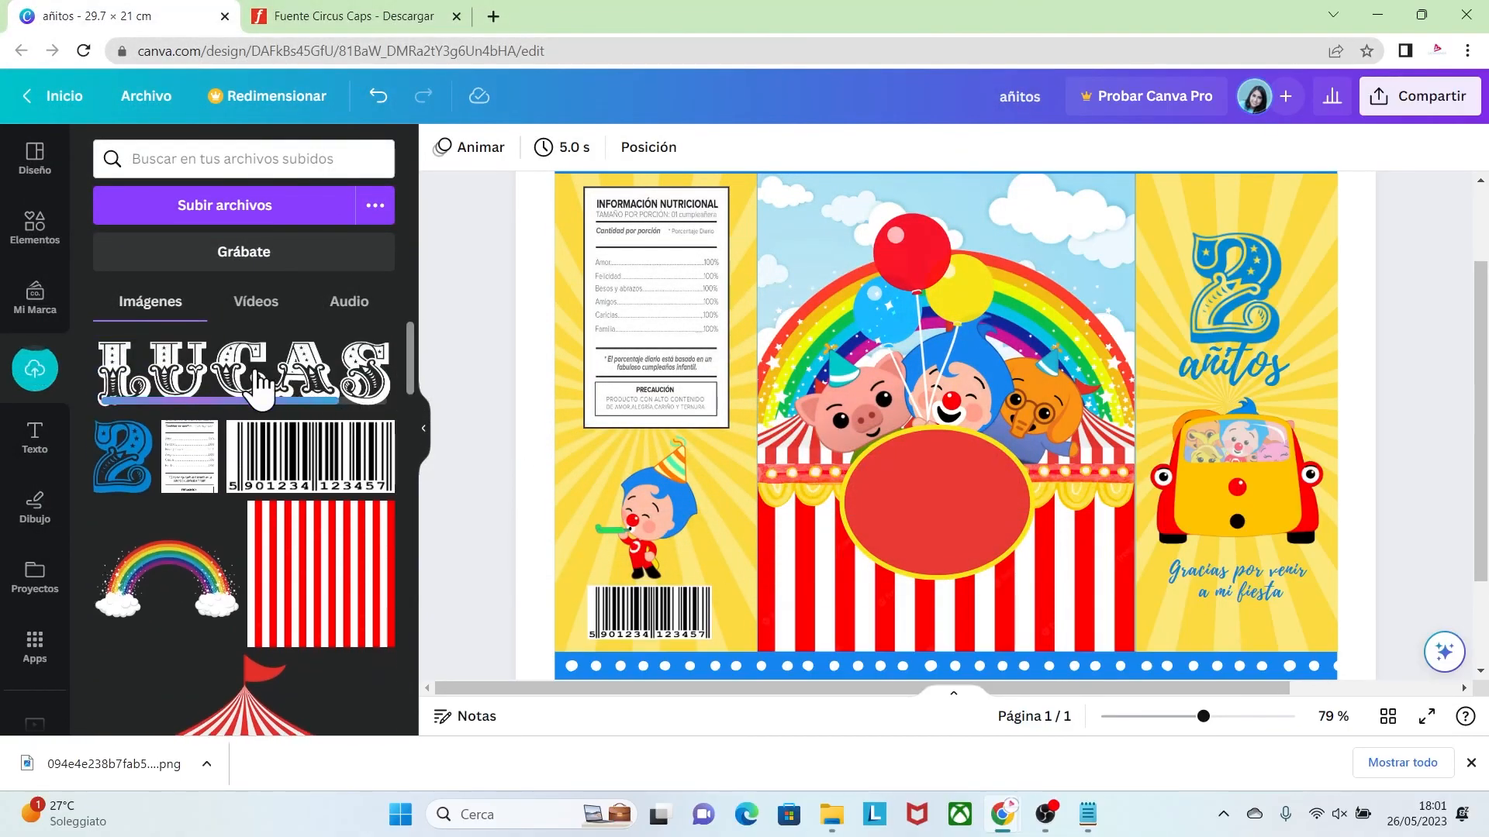
left_click(235, 400)
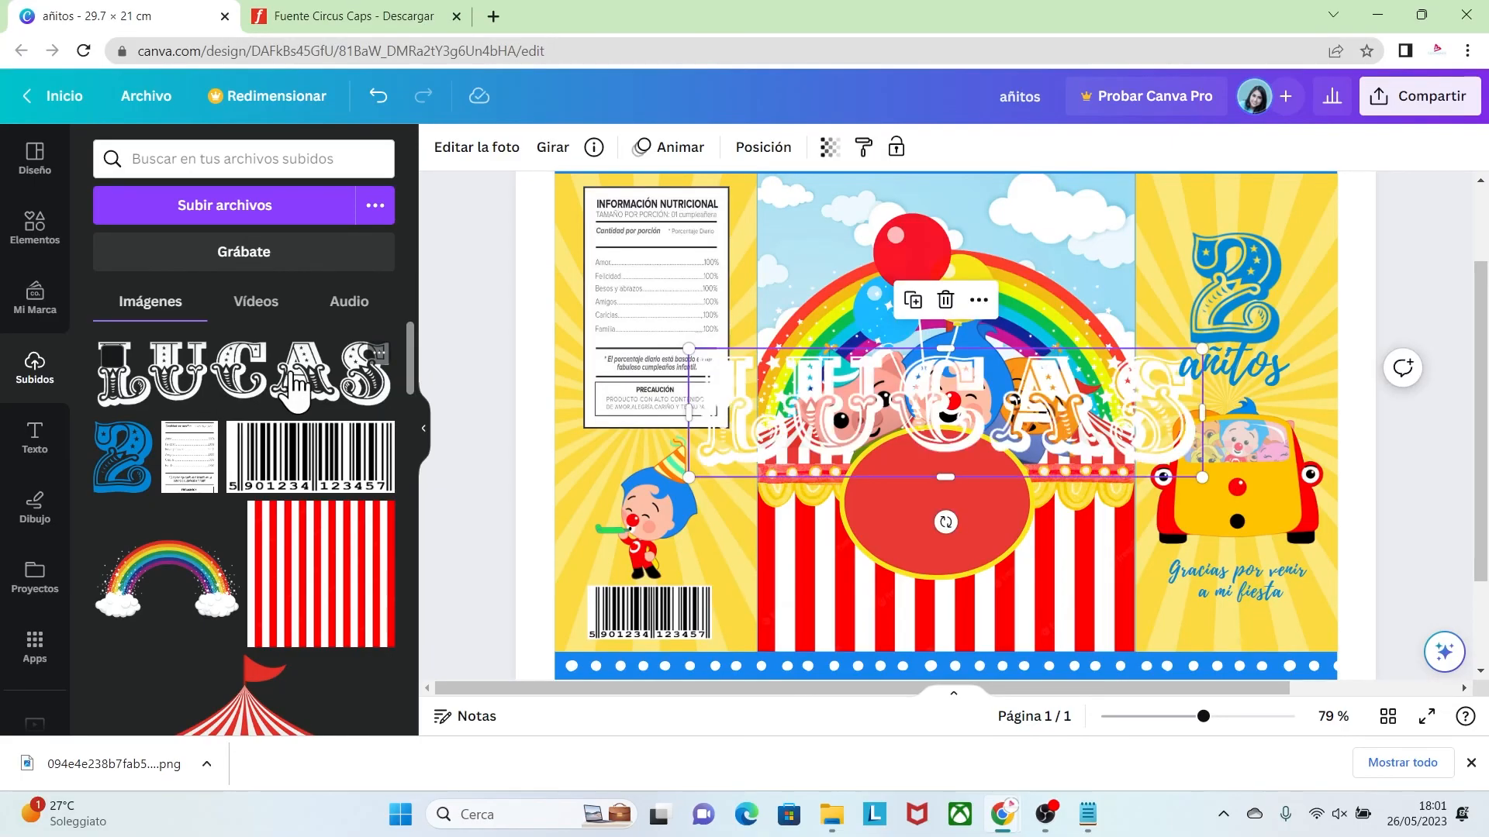
Step: Move the name image up off the red oval and lock the oval in place
left_click_drag(838, 372, 856, 339)
left_click(974, 475)
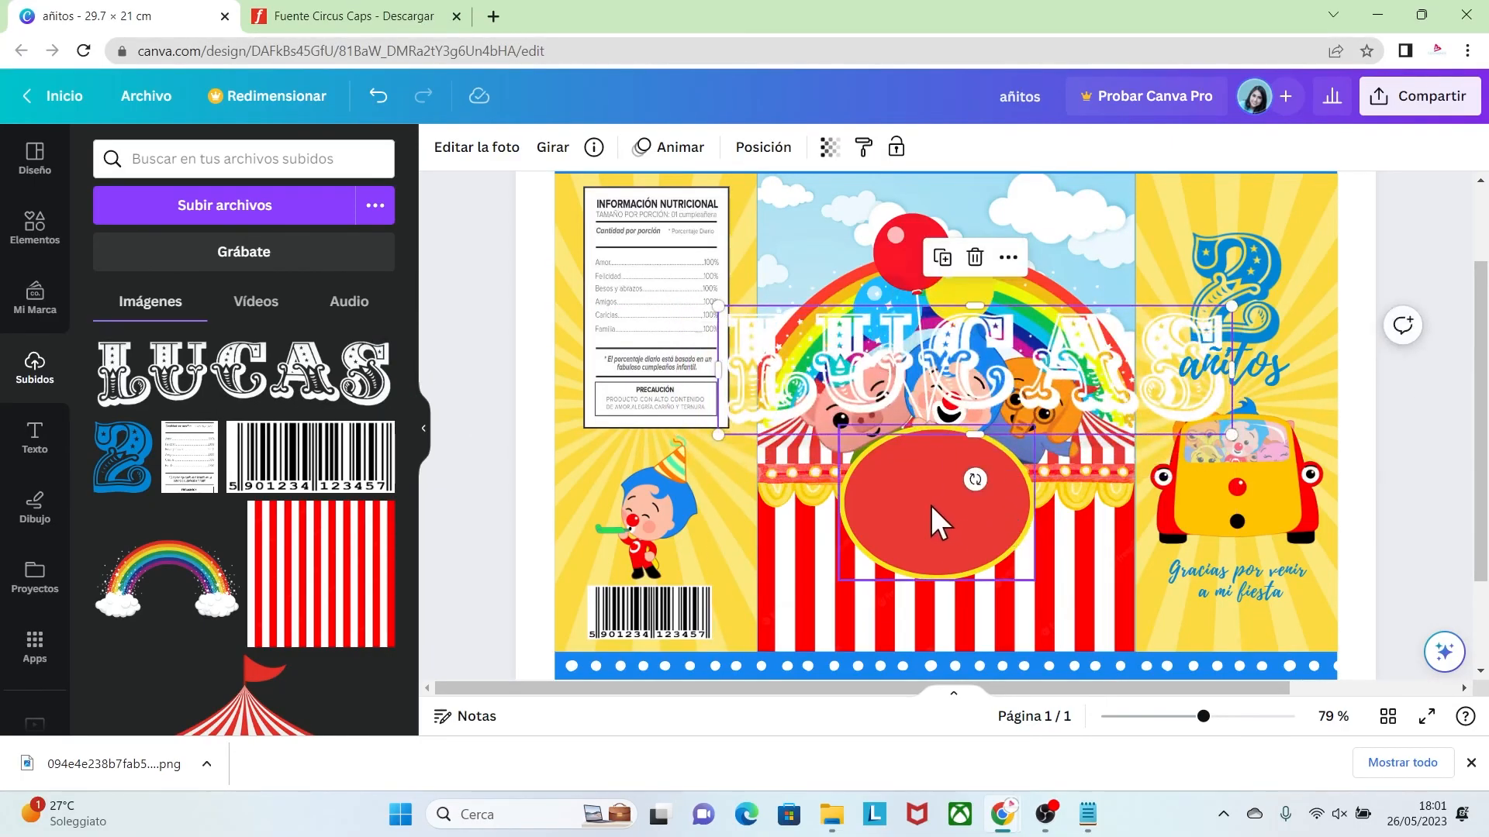
right_click(917, 481)
left_click(953, 666)
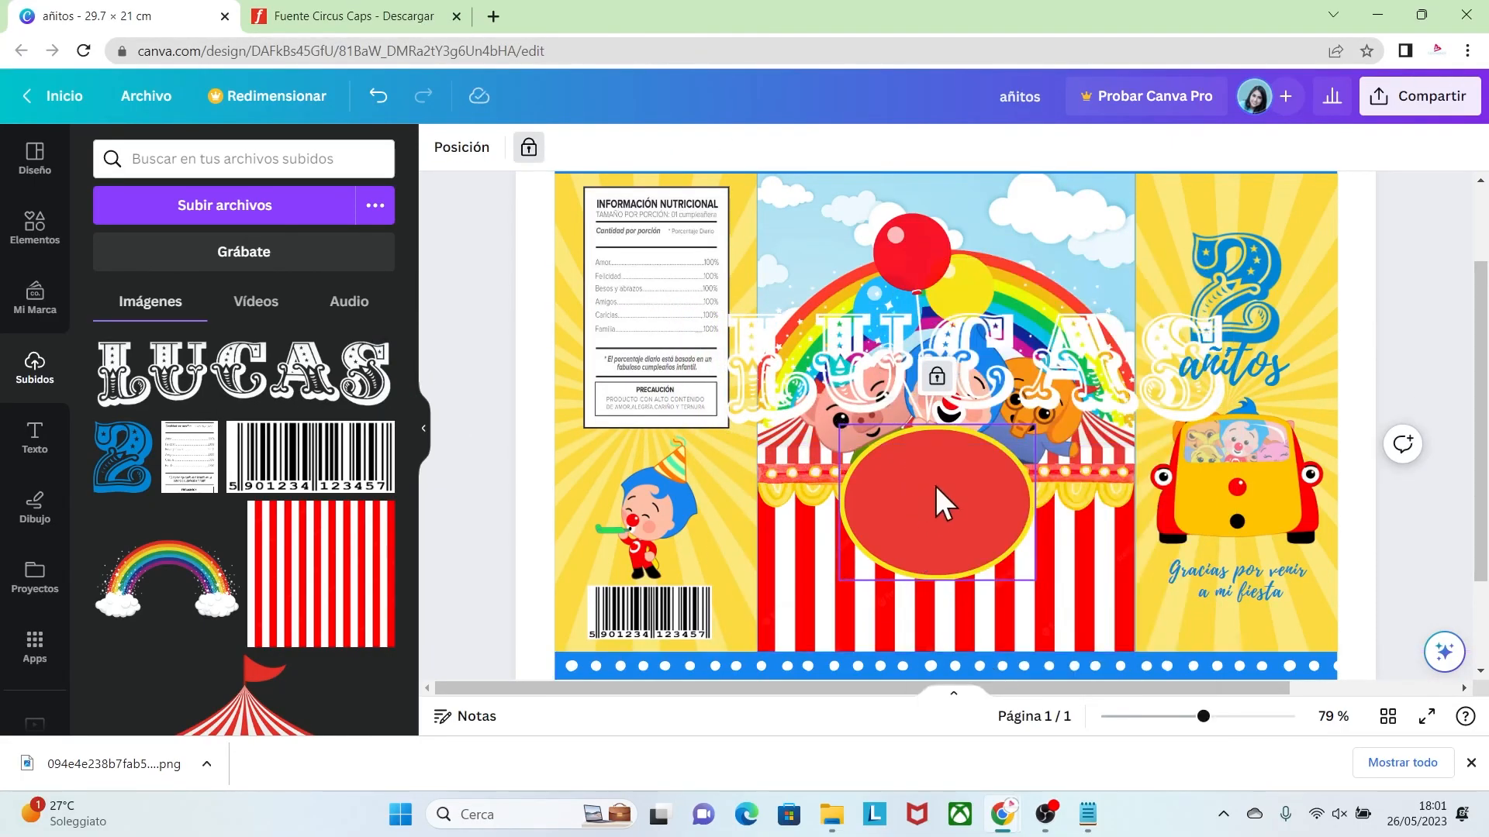
Step: Place the white name image over the red oval and shrink it to fit inside
left_click(894, 359)
left_click_drag(896, 359, 907, 471)
left_click_drag(1240, 548, 1015, 541)
Step: Add the text "Mi segundo añito" in white Playlist Script, size 17,1, under the name and center both inside the red oval
left_click_drag(1203, 715, 1221, 716)
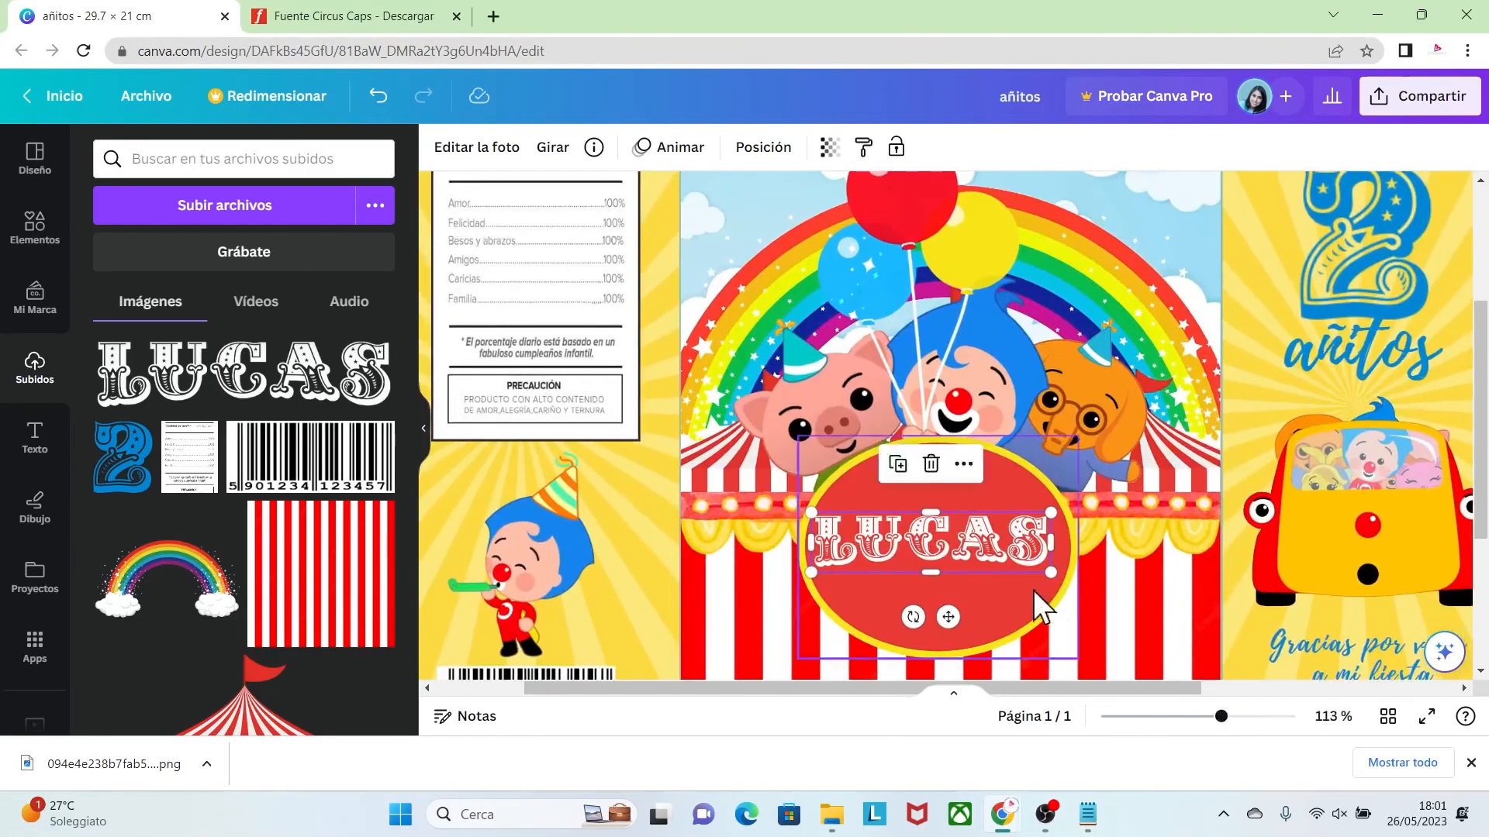
left_click(1305, 650)
left_click_drag(1301, 648, 900, 584)
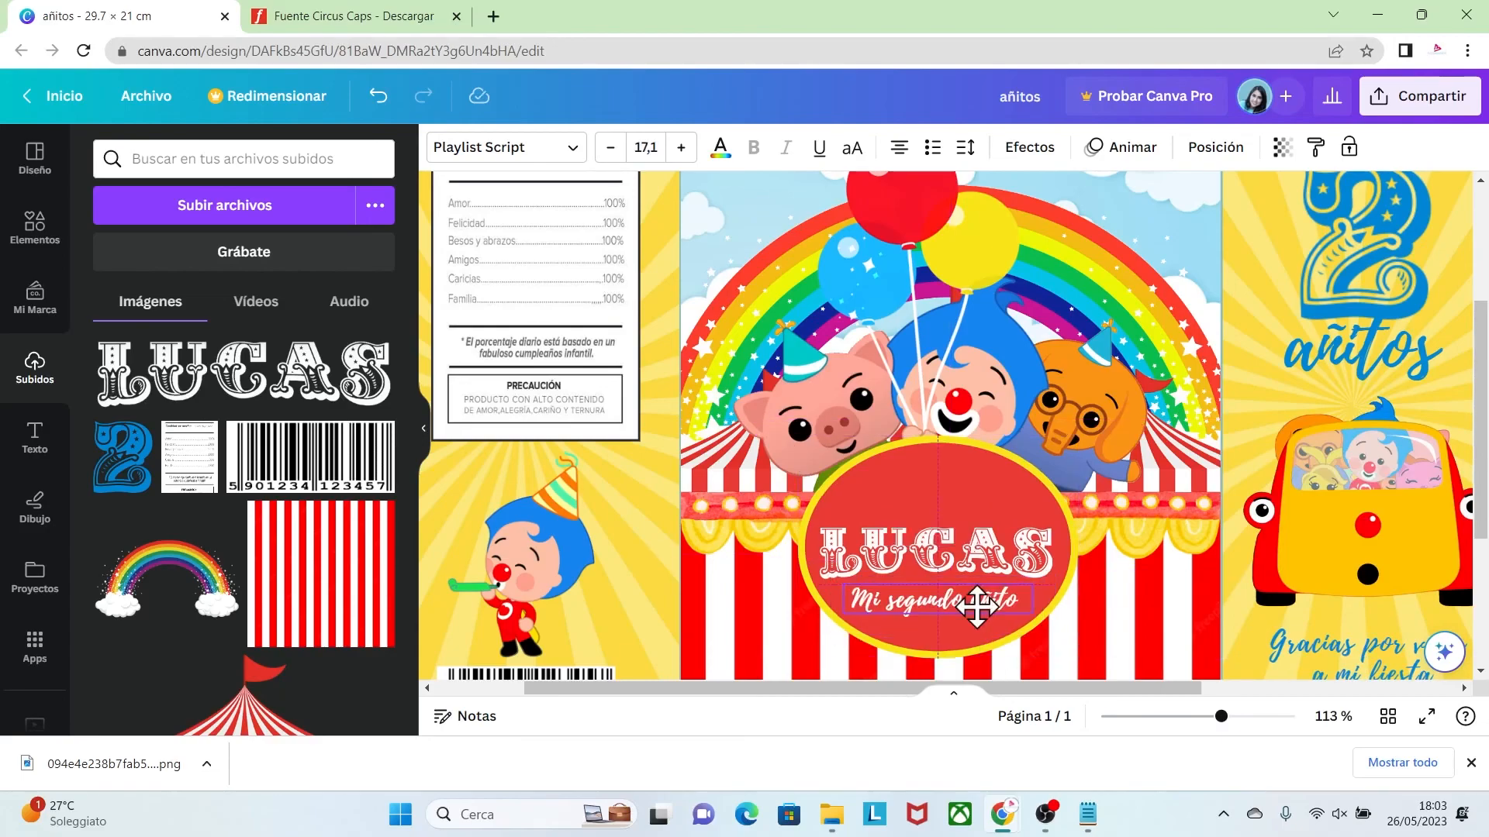
left_click_drag(1031, 557, 1033, 561)
Step: Bring the clown with balloons to the front, tilt it slightly clockwise and seat it on the oval above the name
left_click(935, 380)
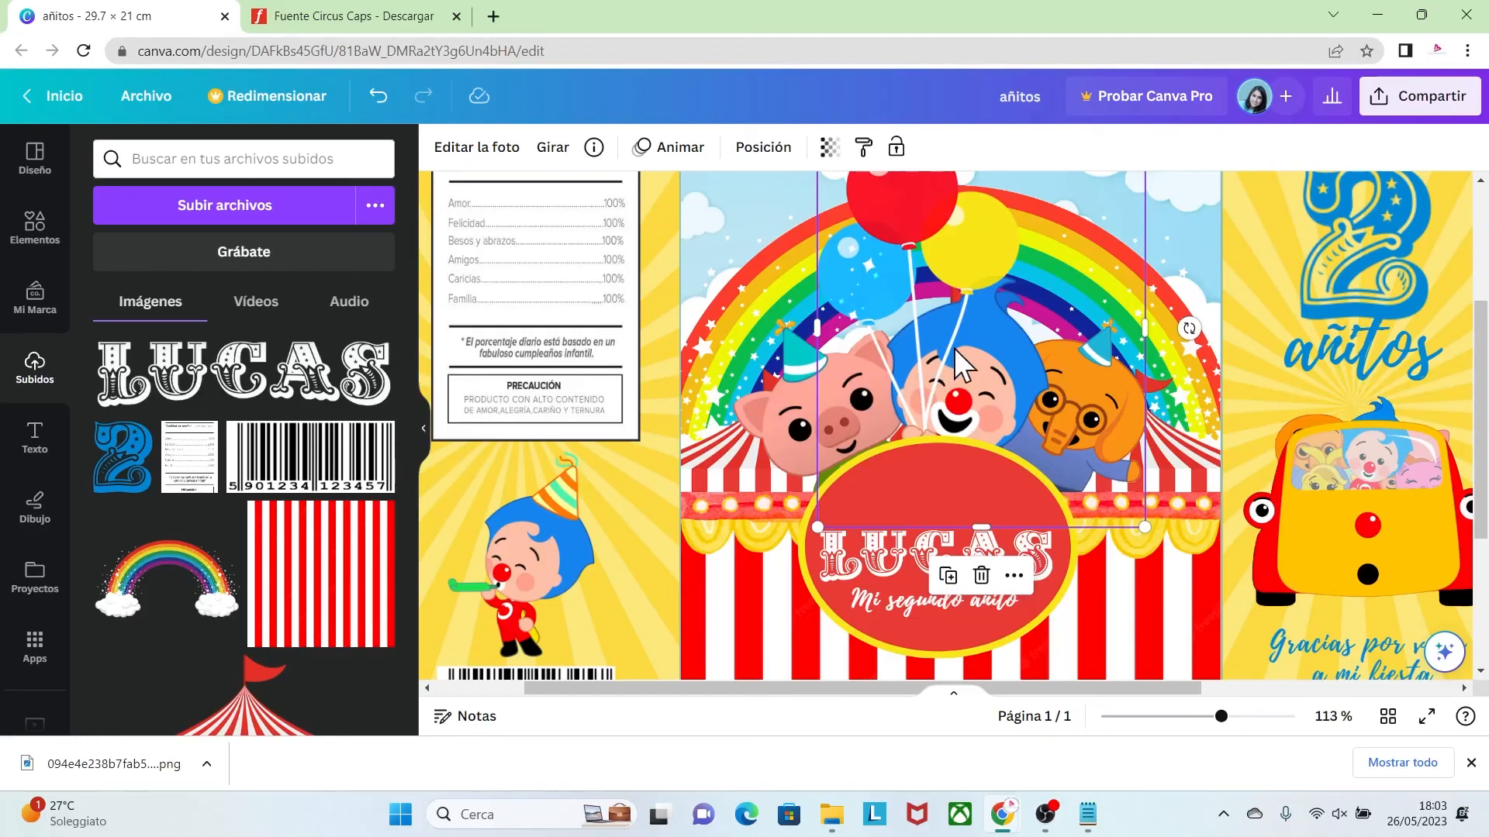
right_click(960, 364)
mouse_move(965, 412)
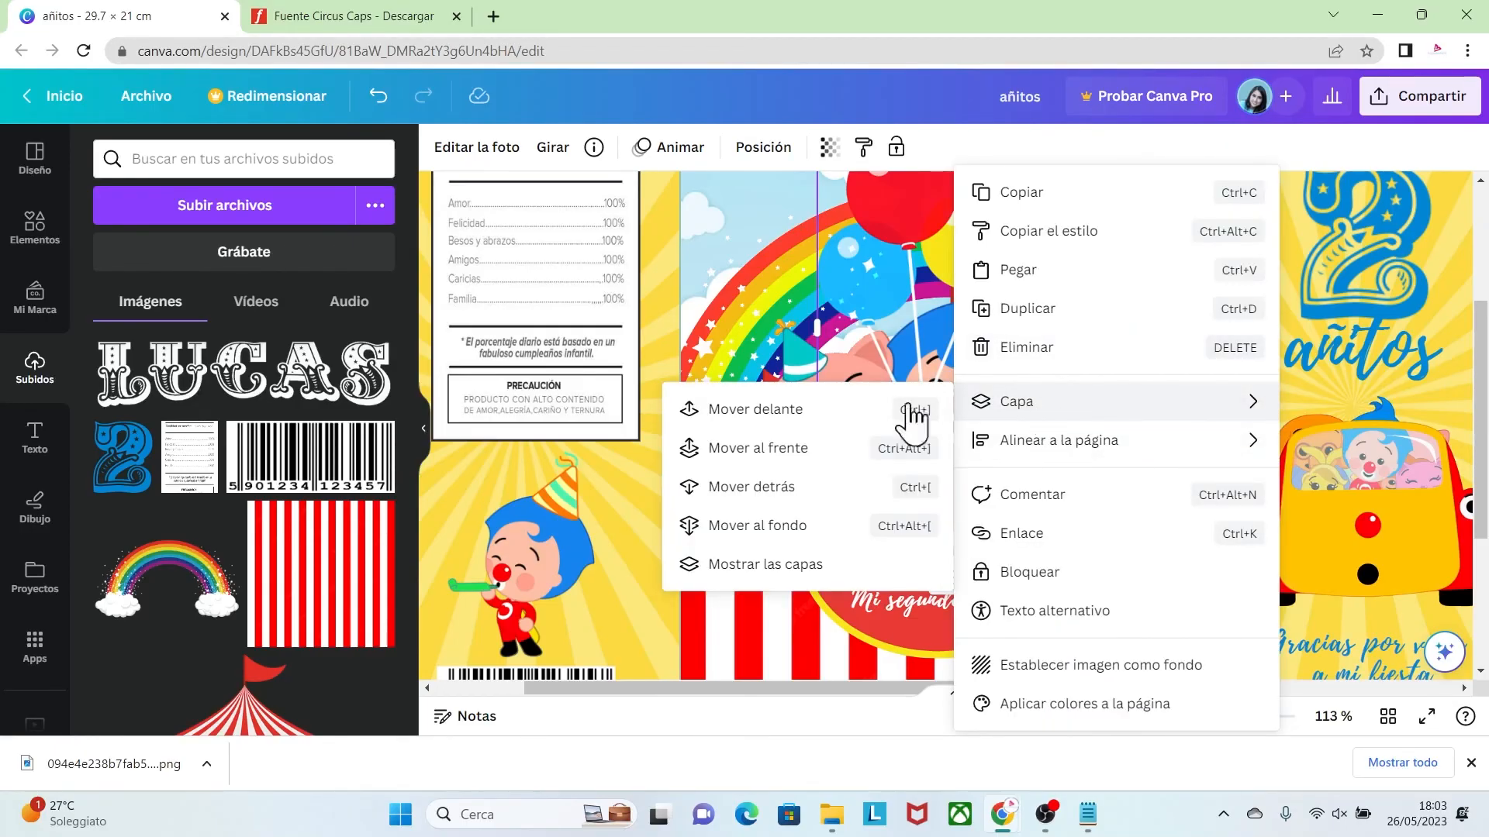
left_click(743, 449)
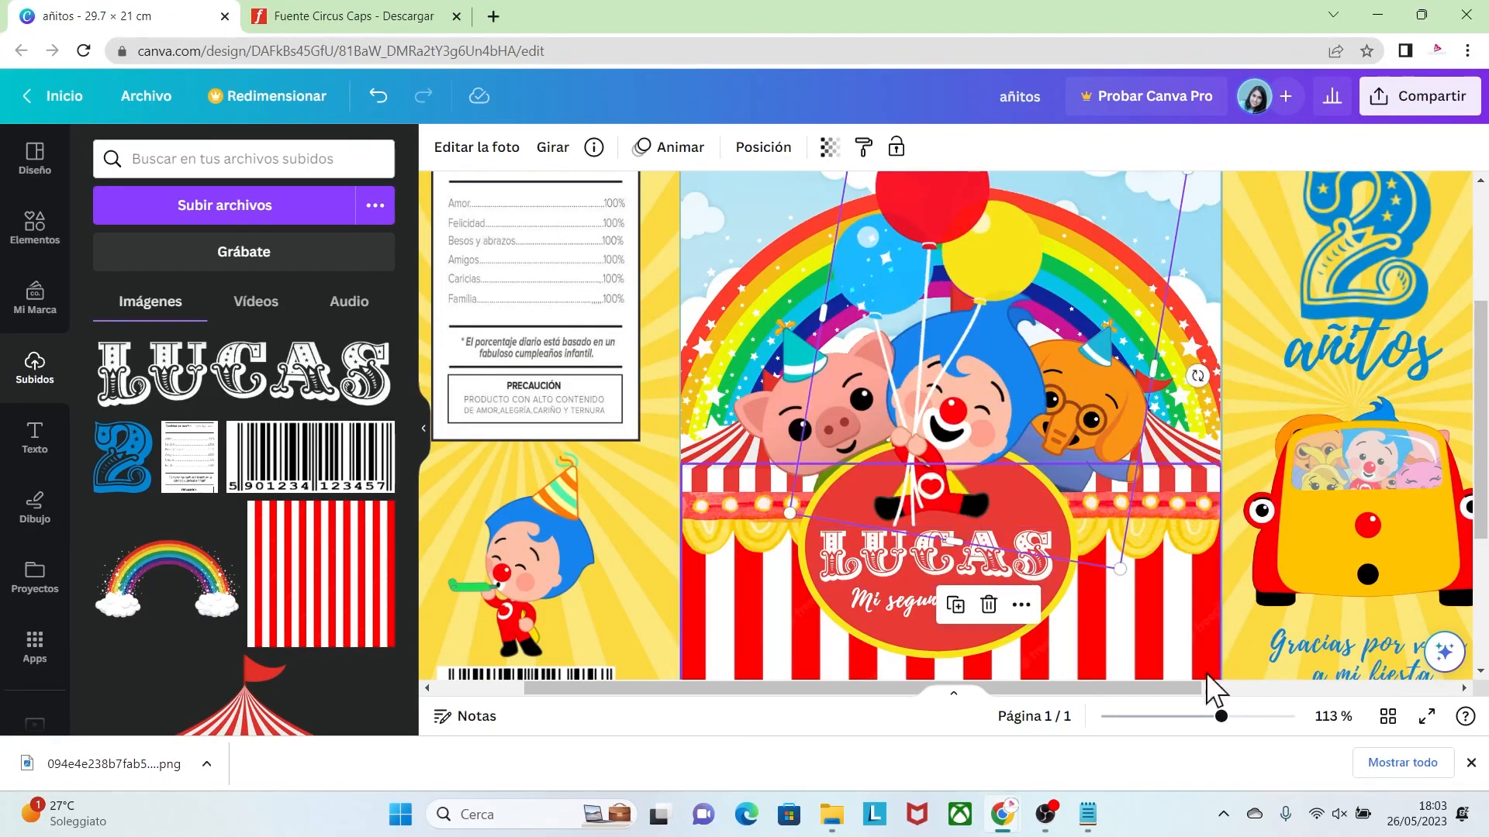
left_click_drag(1221, 717, 1189, 716)
left_click(1315, 583)
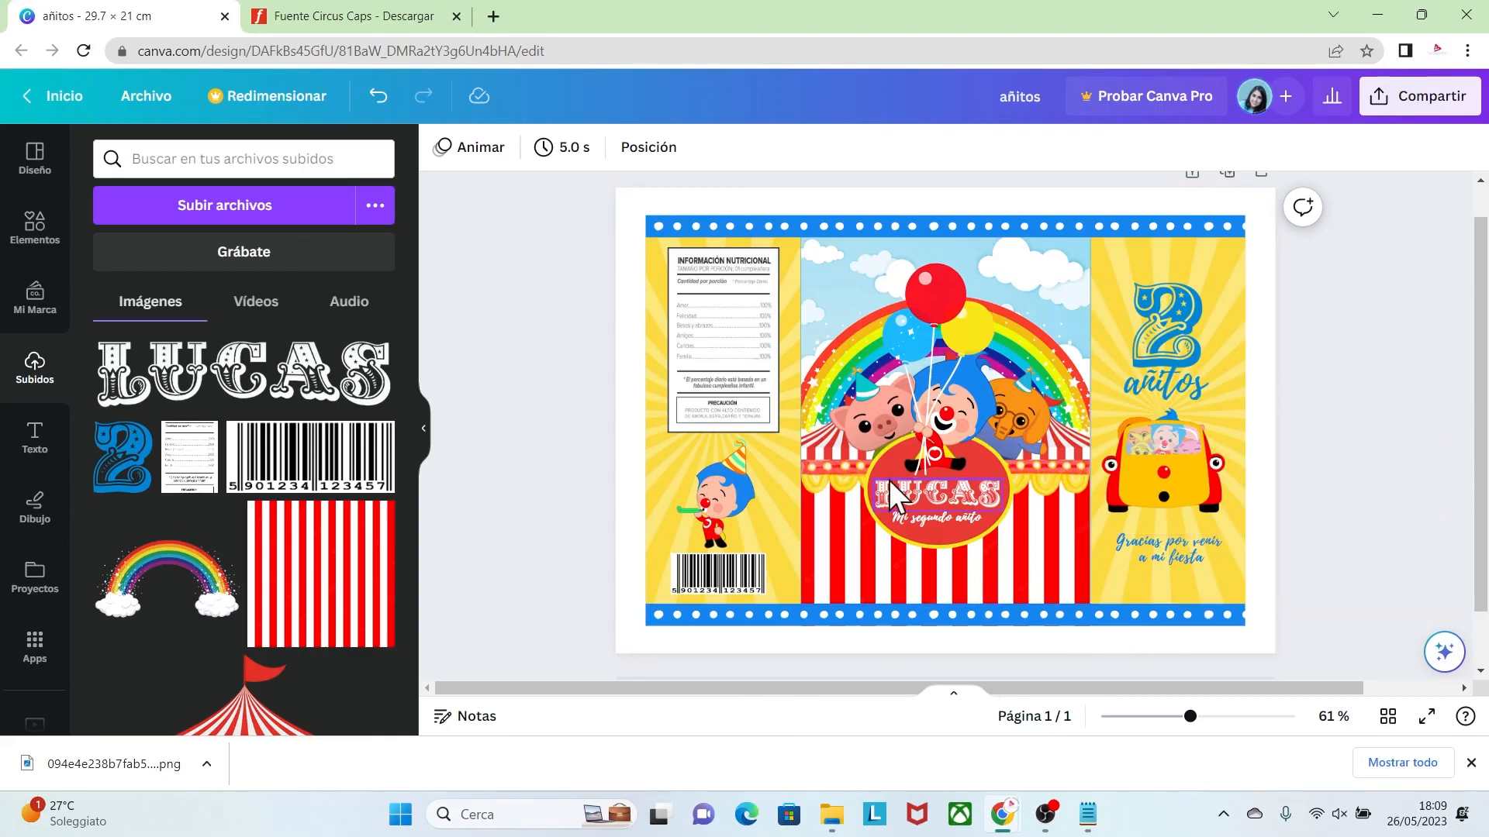
Step: Download the finished wrapper design as a PNG and open the downloaded file añitos.png
left_click(147, 104)
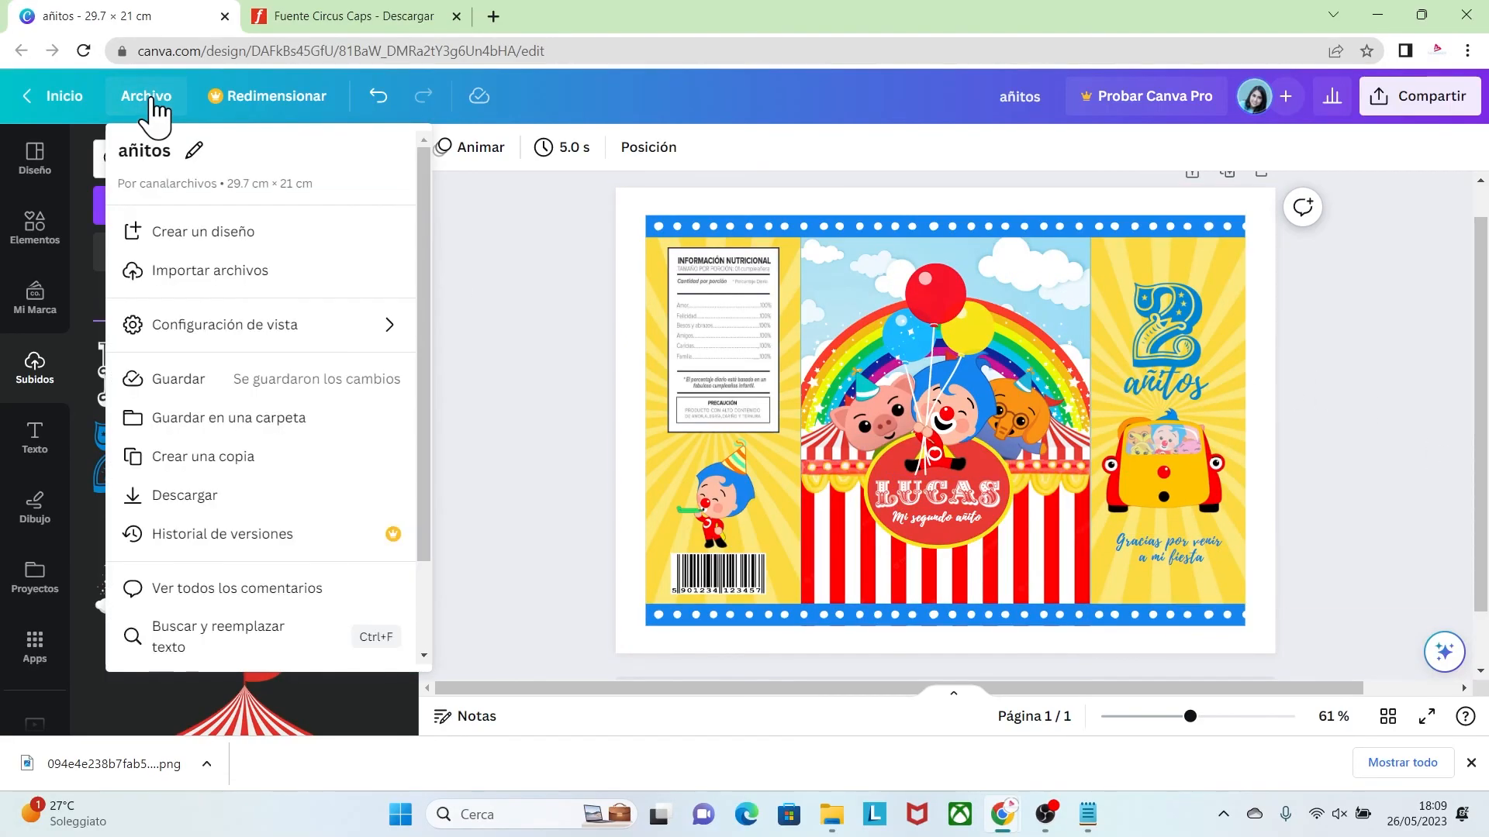
left_click(208, 496)
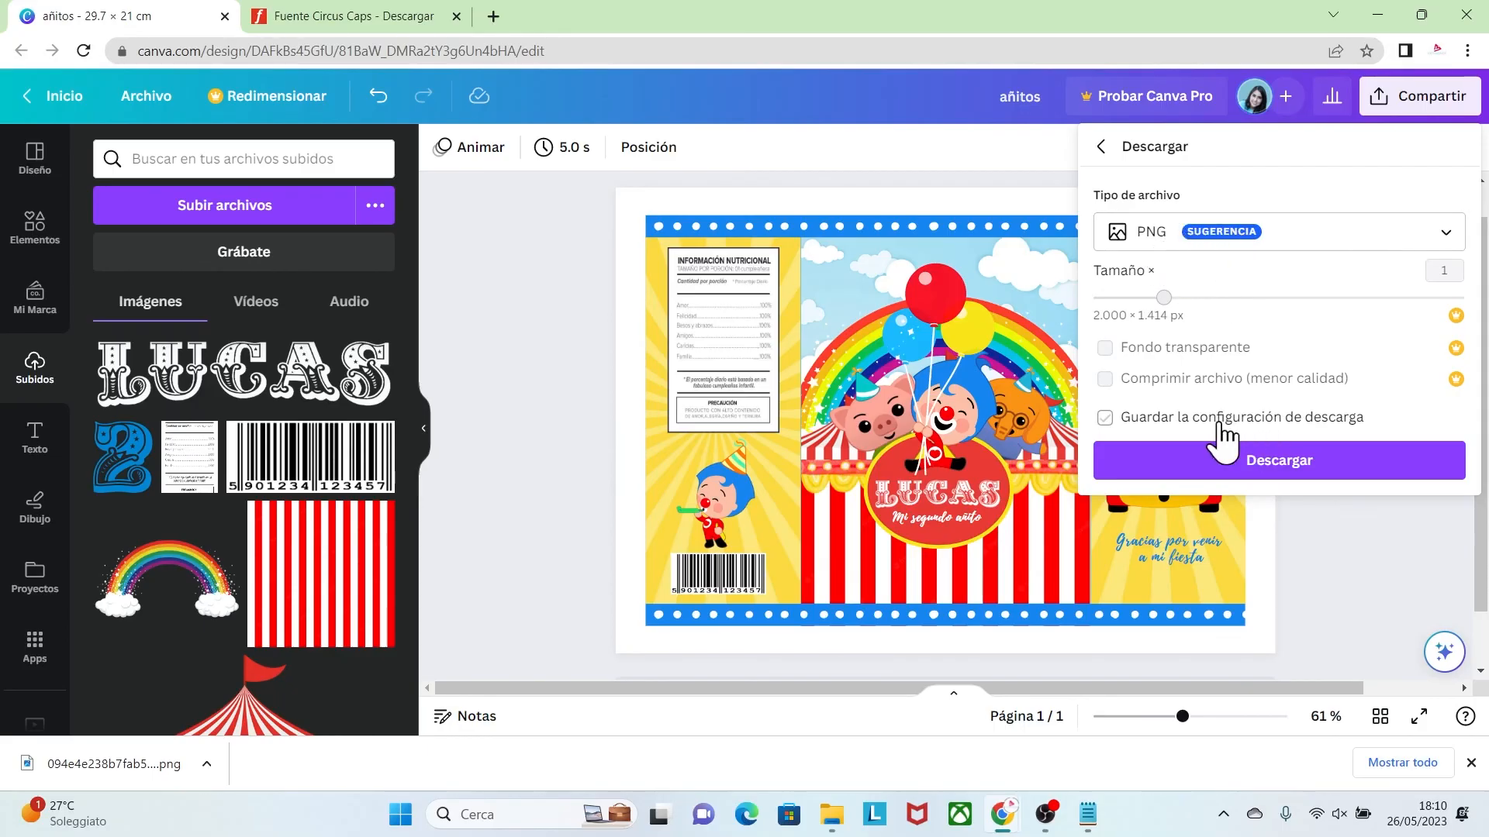
left_click(1250, 461)
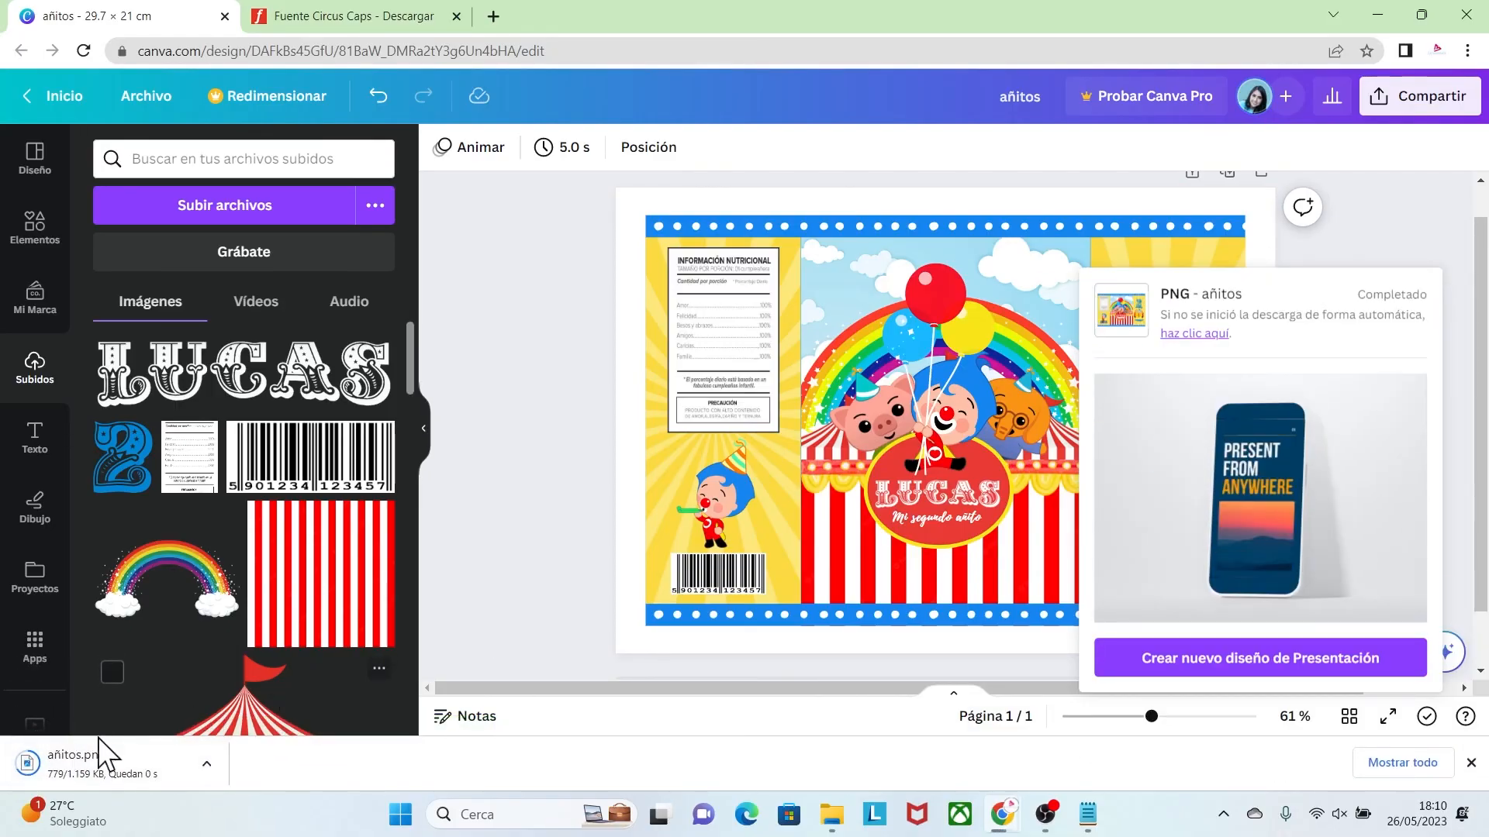
left_click(140, 778)
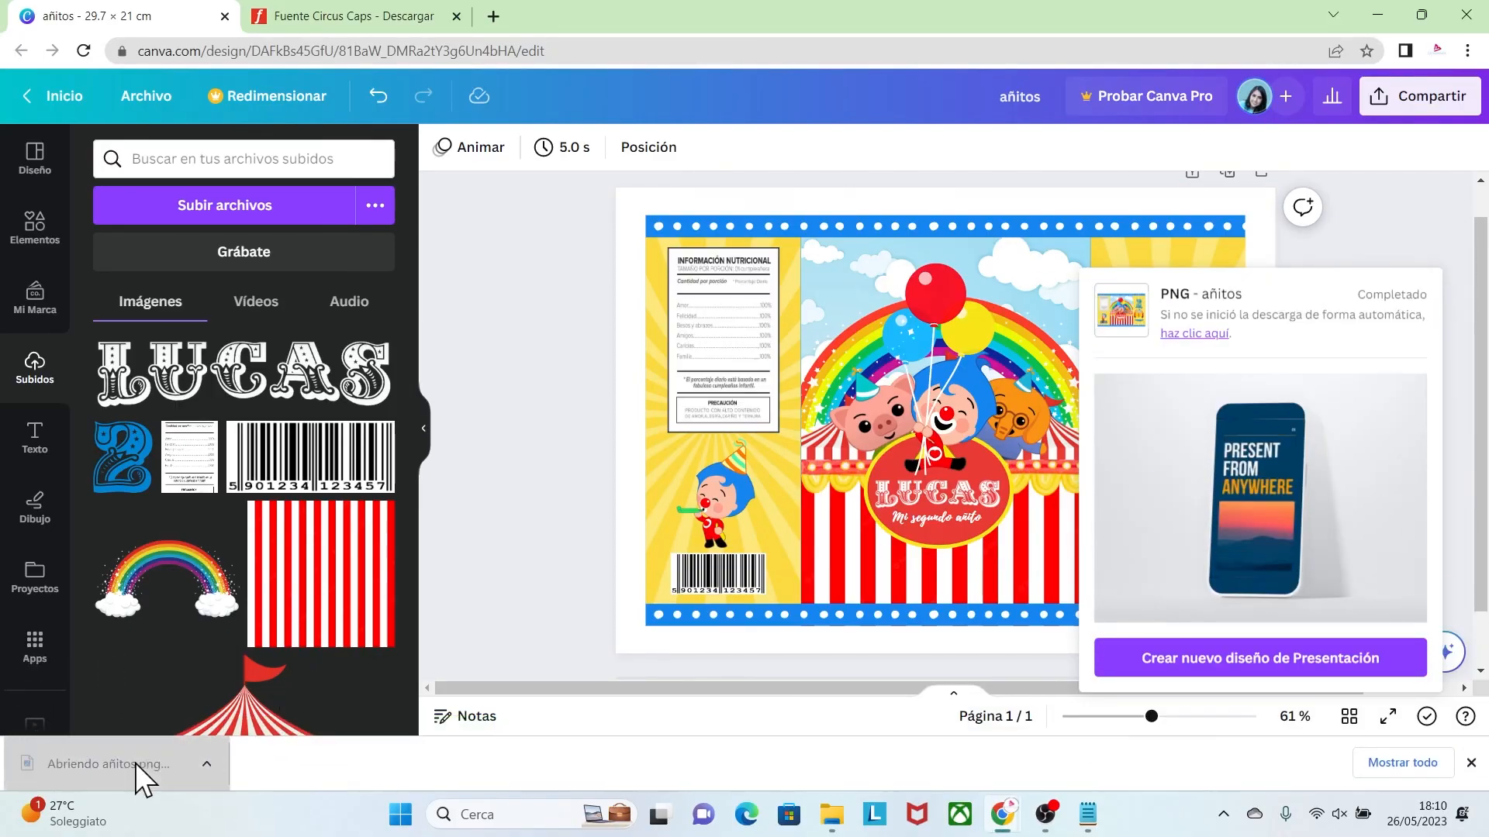